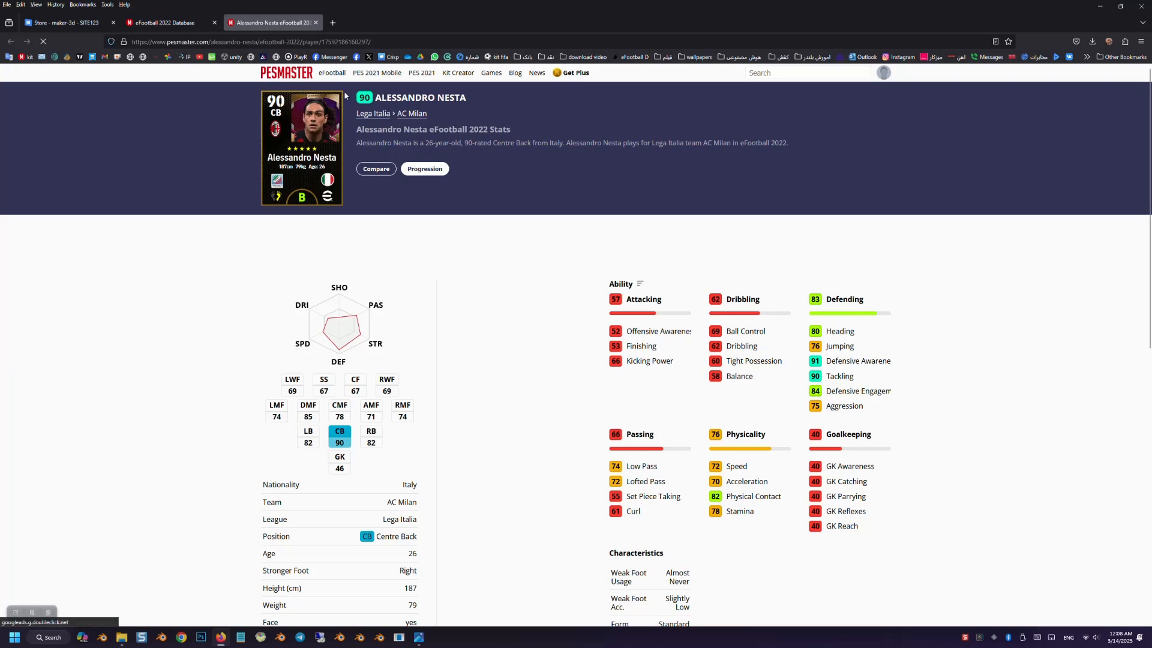
Step: Copy the player's numeric ID from the web address and leave the browser
drag(326, 41, 334, 41)
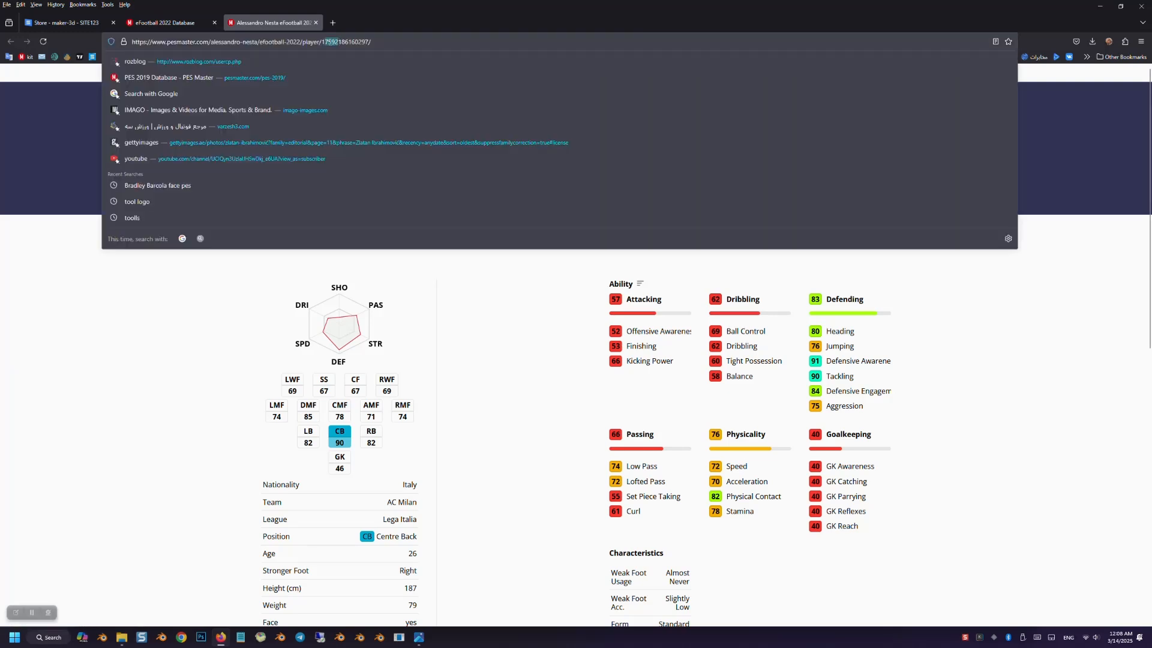
drag(342, 43, 366, 43)
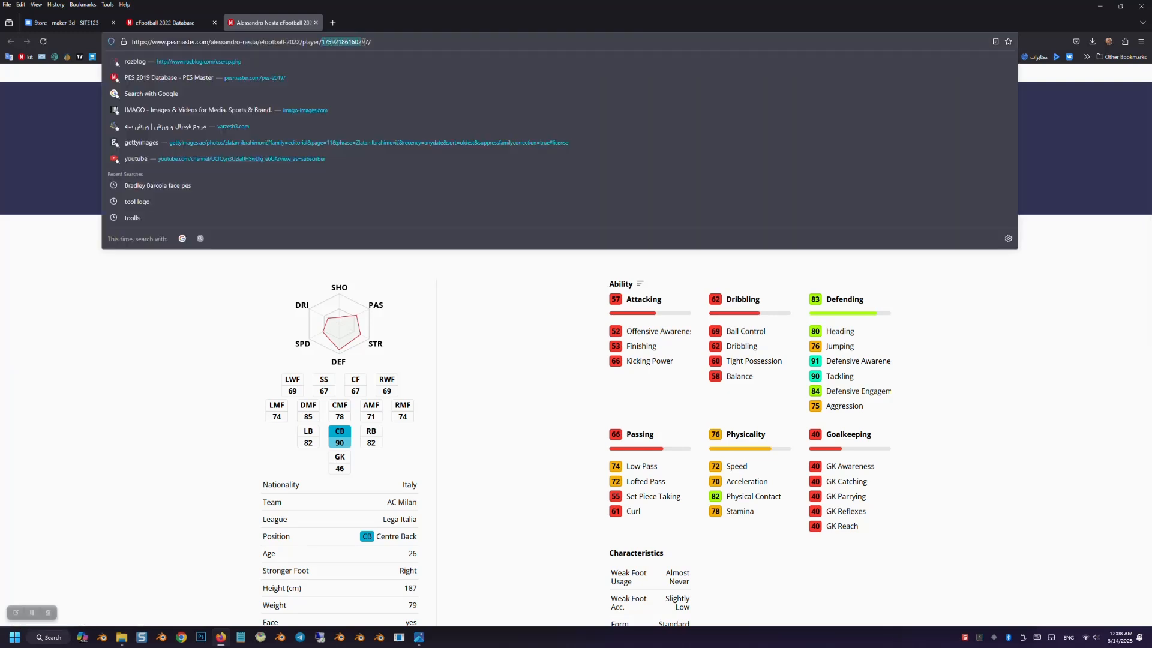
right_click(357, 42)
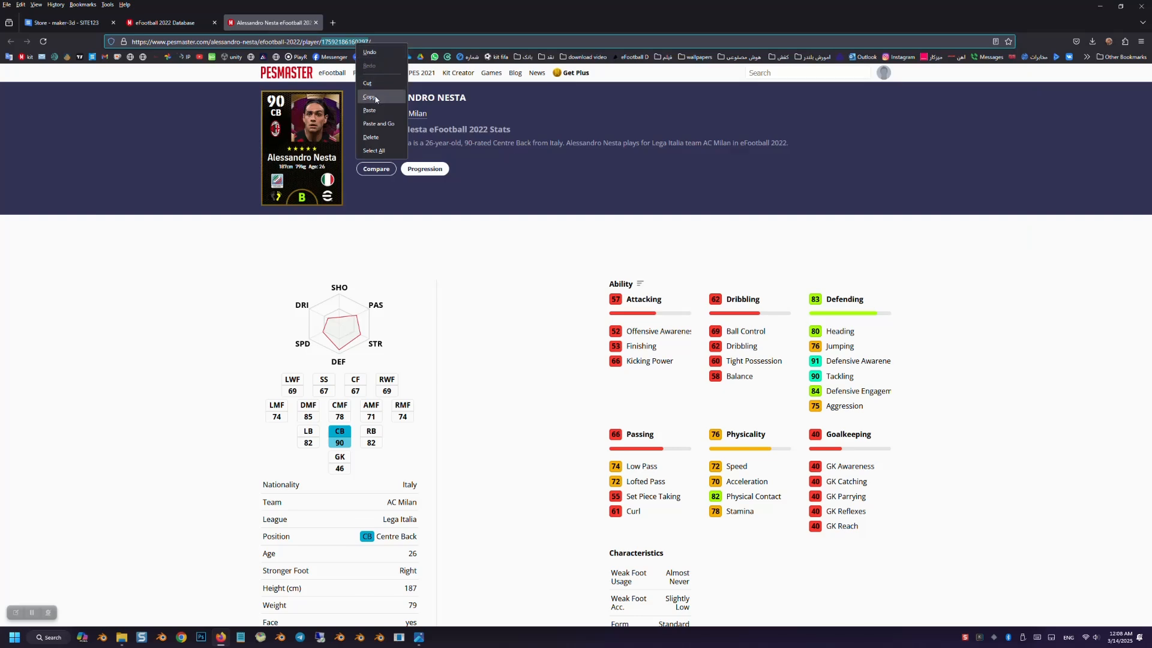
click(394, 77)
click(1134, 5)
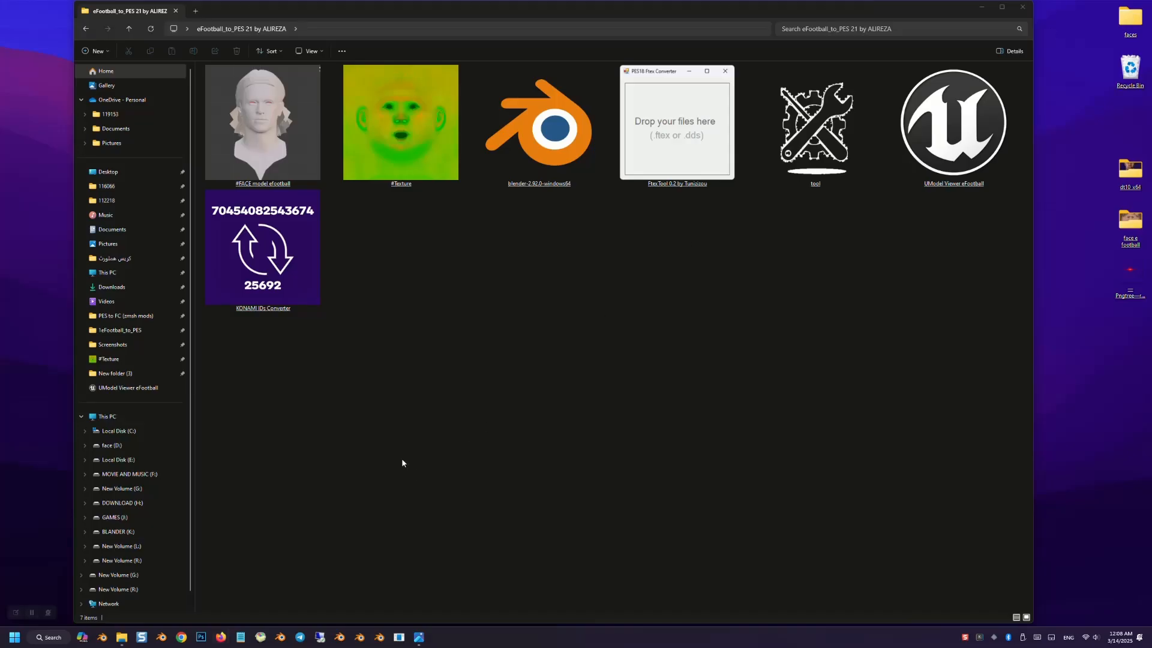
Step: Open the KONAMI IDs Converter, convert the copied card ID to its short player ID and copy the result
double_click(271, 258)
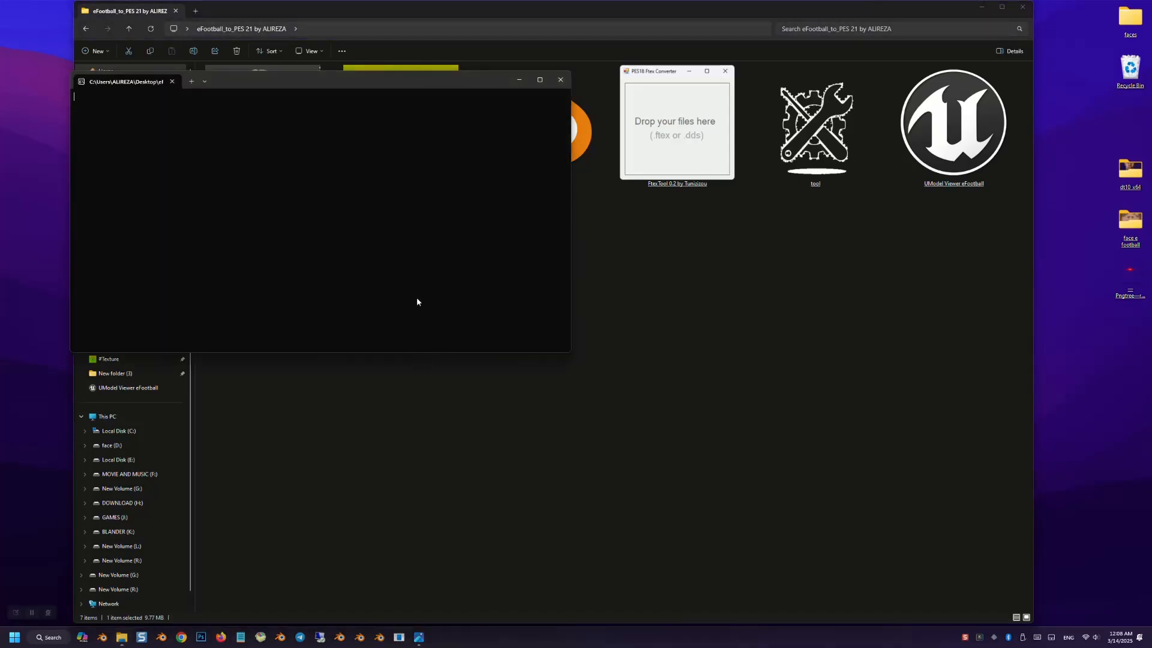
click(146, 149)
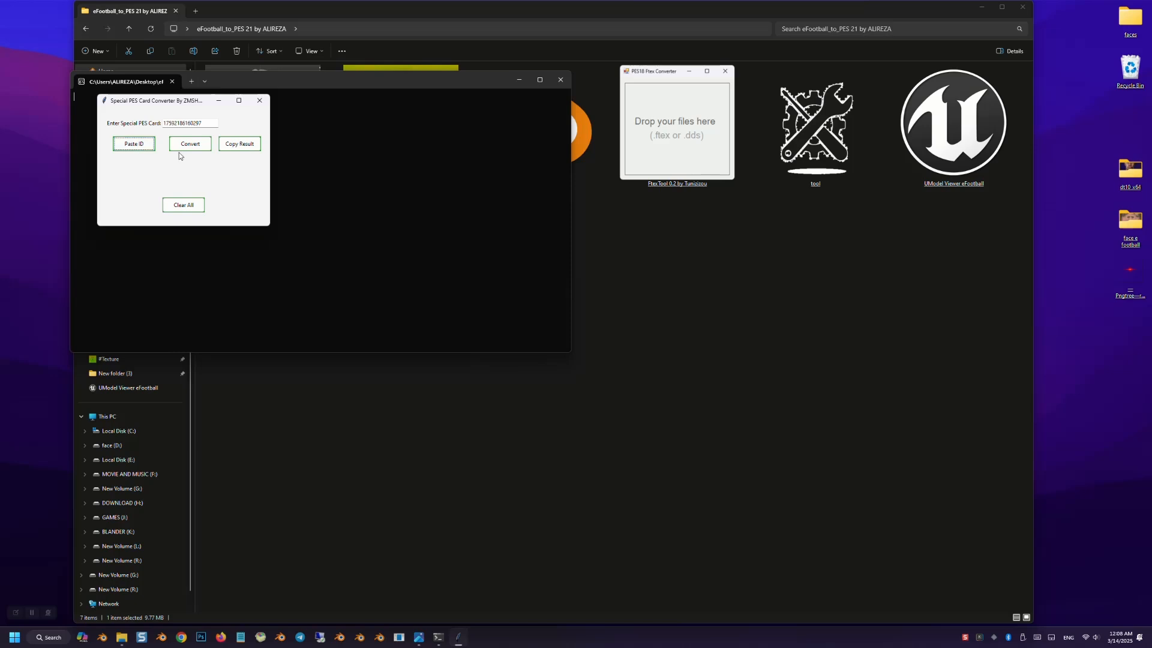
click(182, 149)
click(239, 145)
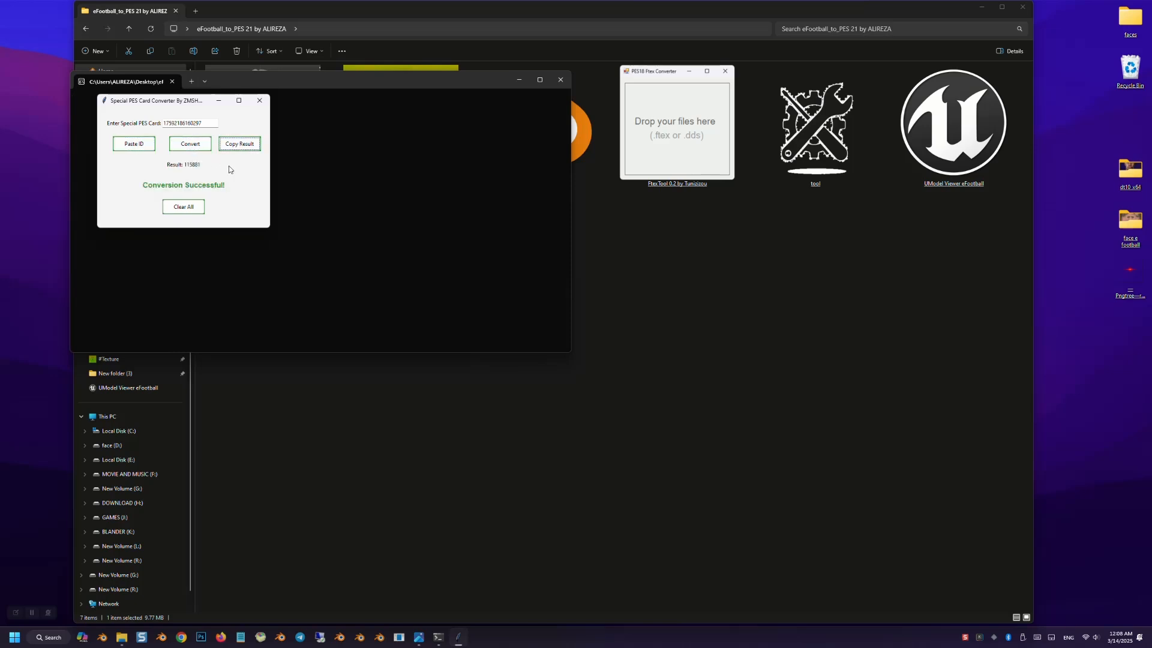
Step: Launch umodel efootball 2022 from the UModel Viewer eFootball folder and load game files from G:\SteamLibrary\steamapps\common\eFootball
double_click(1002, 144)
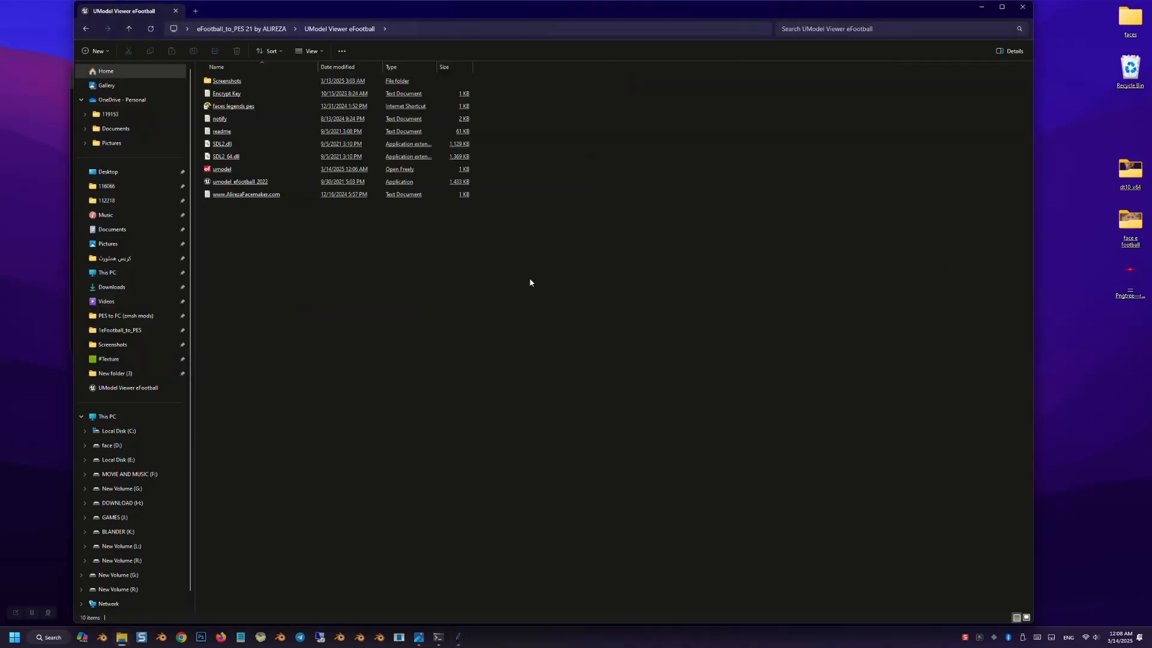
double_click(235, 182)
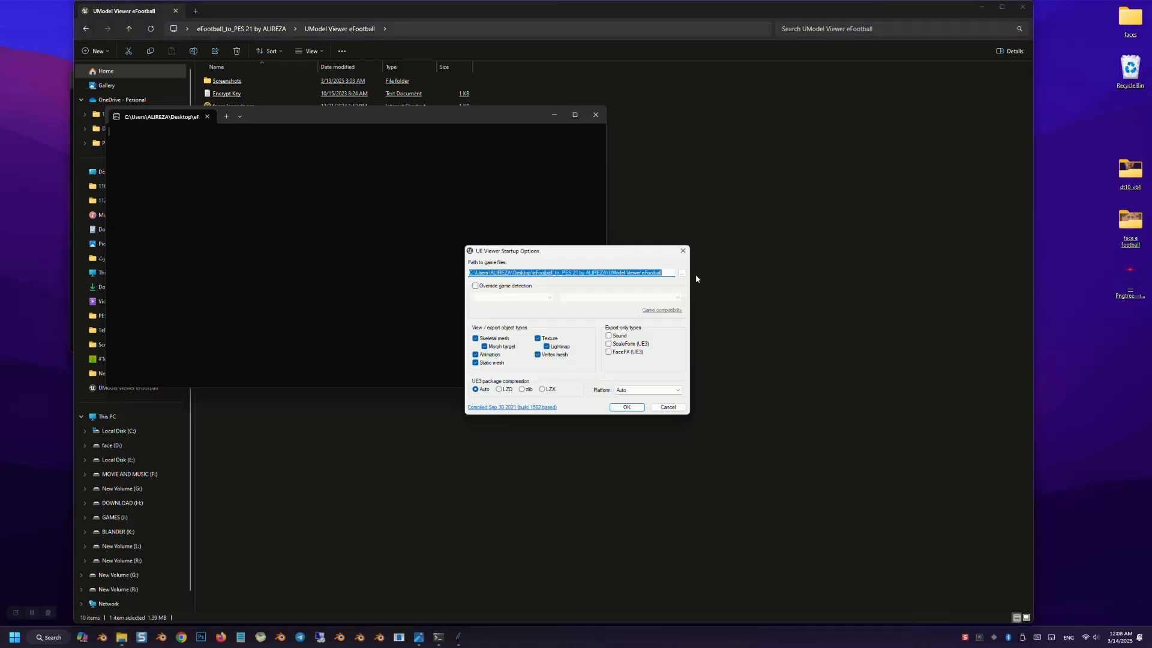
click(682, 274)
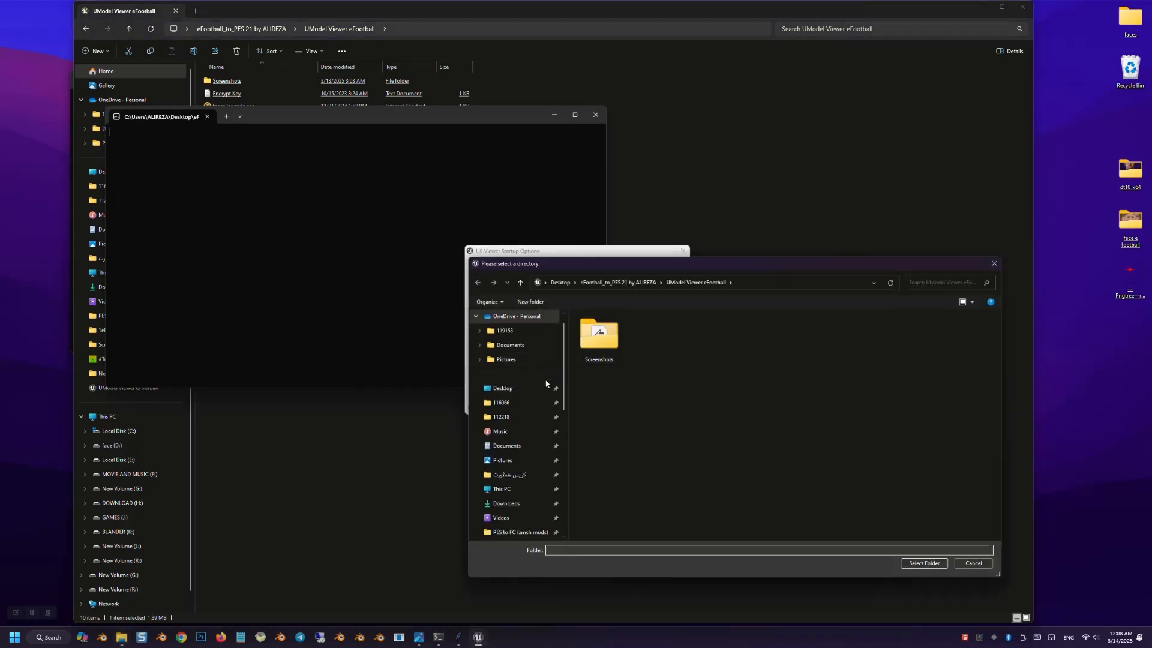
scroll(537, 409, down, 8)
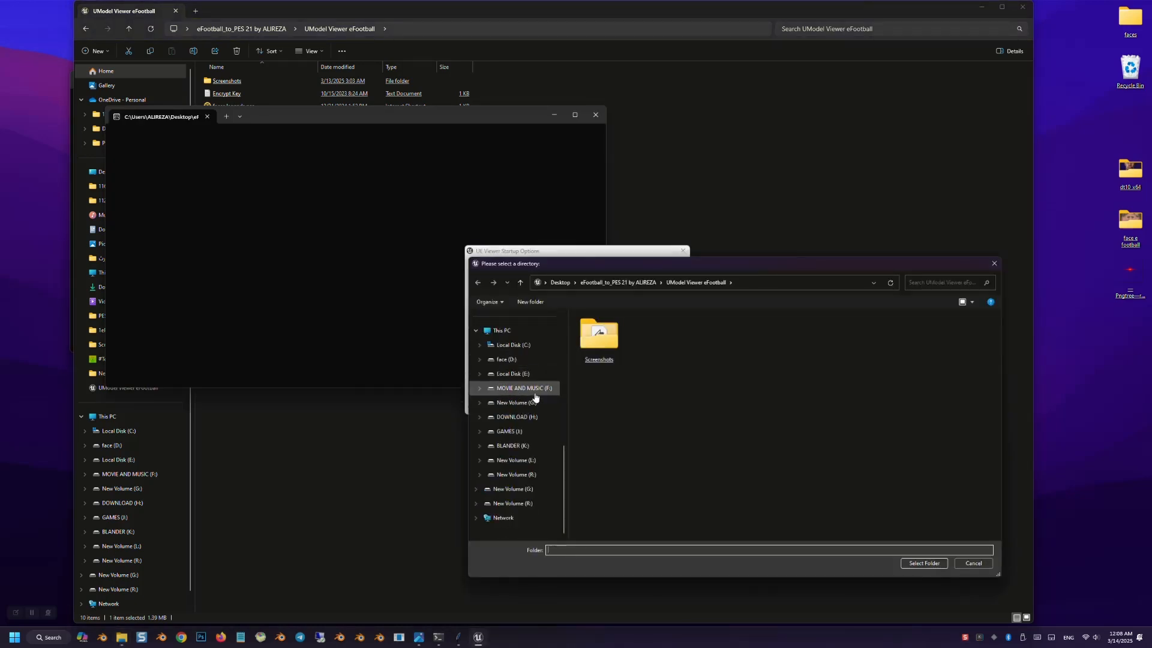
click(523, 408)
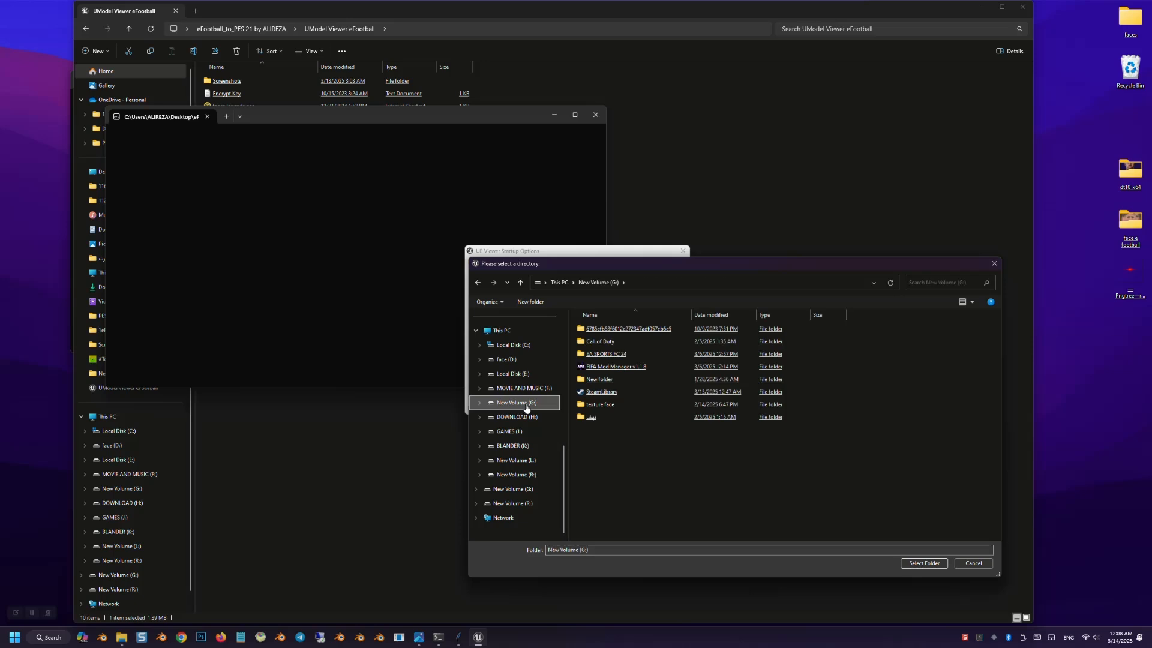
double_click(599, 391)
double_click(599, 329)
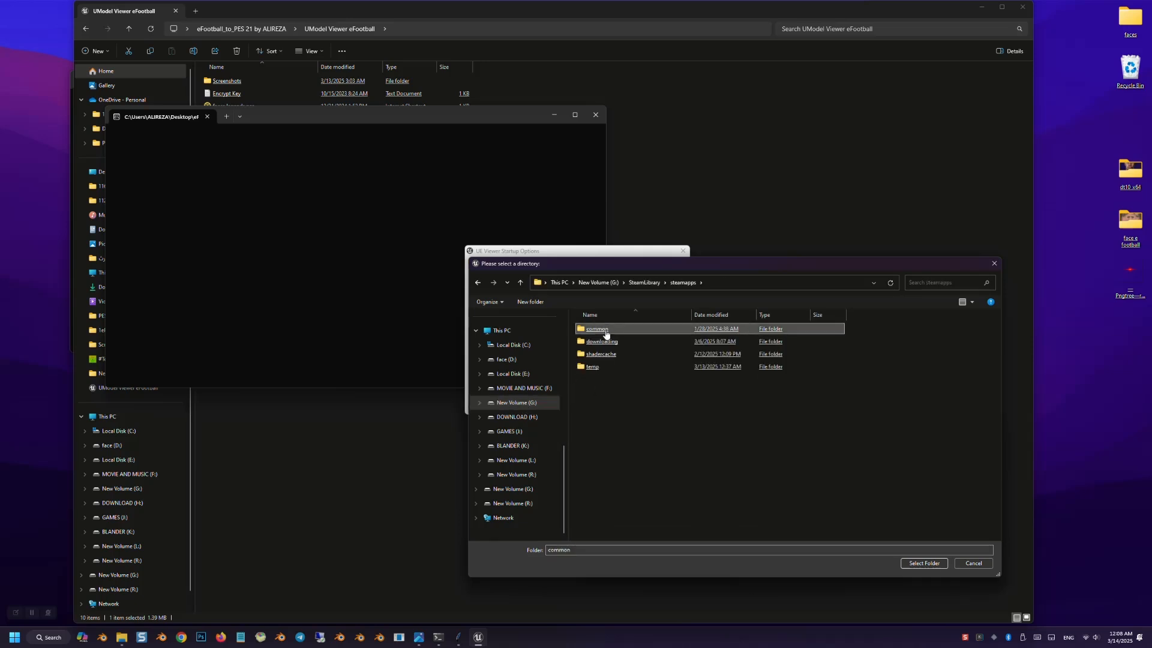
double_click(599, 329)
click(600, 354)
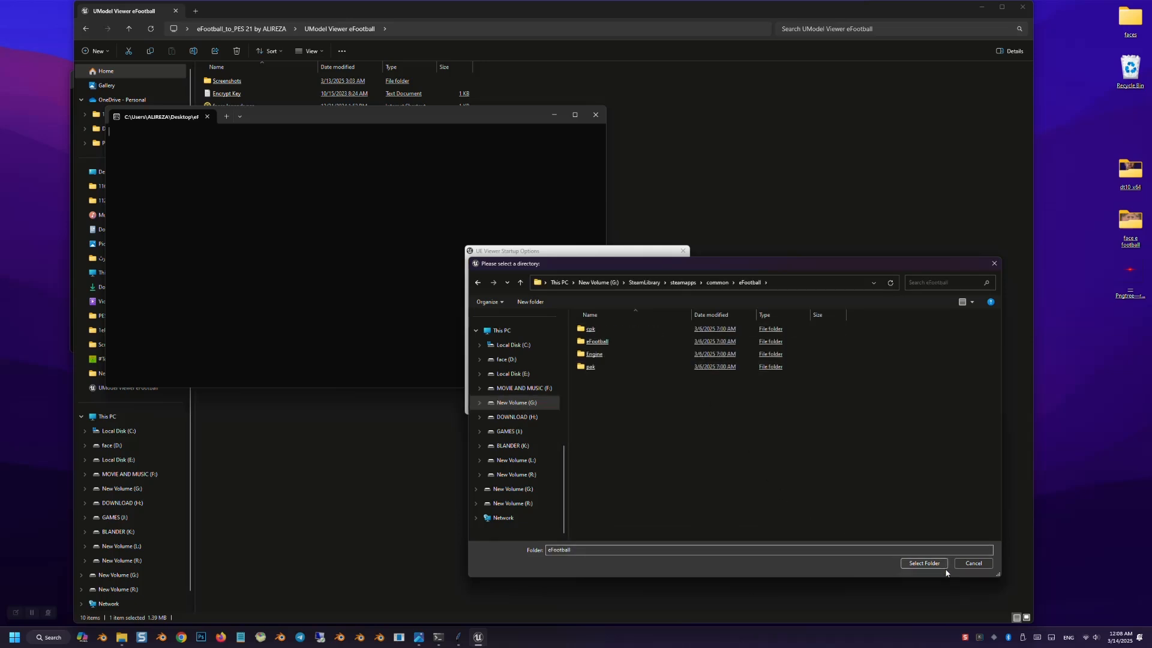
click(921, 564)
click(626, 408)
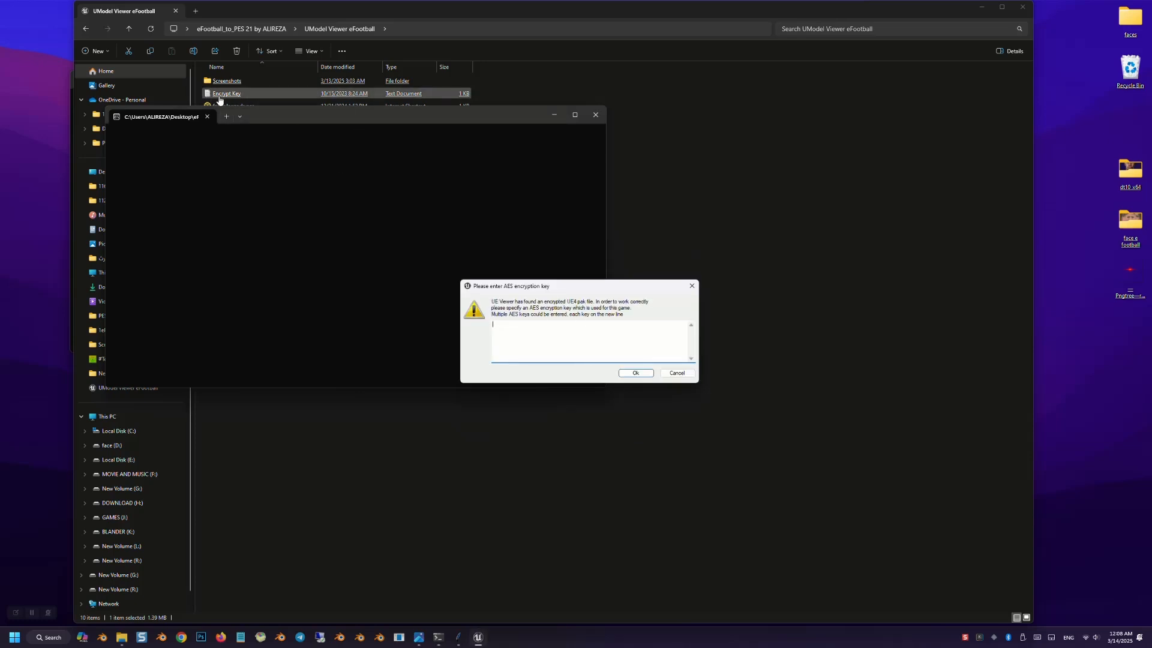
Step: Copy the key from the Encrypt Key text file and submit it as the AES encryption key for the game packages
double_click(227, 95)
key(ctrl+a)
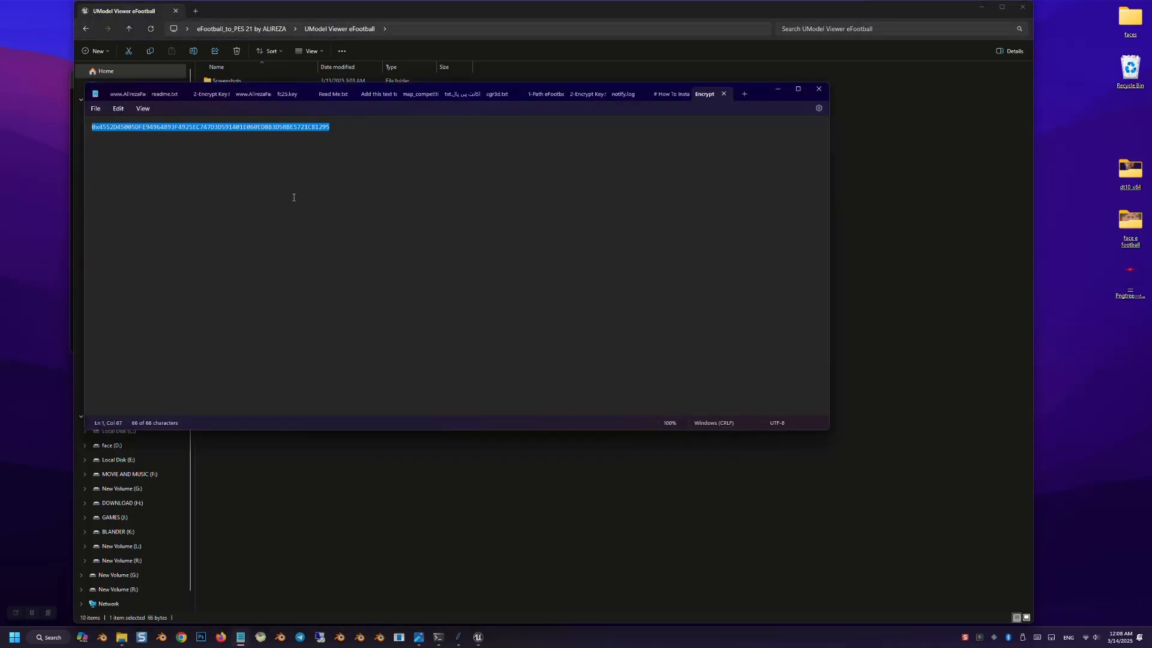
right_click(287, 137)
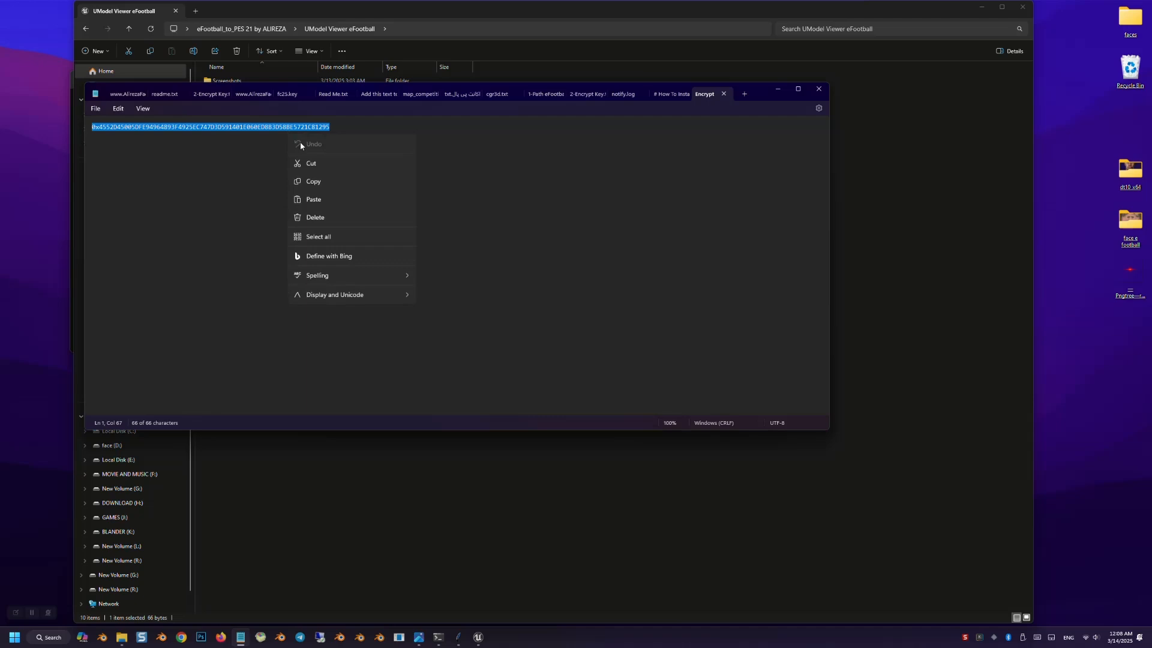
click(316, 184)
mouse_move(478, 637)
click(492, 591)
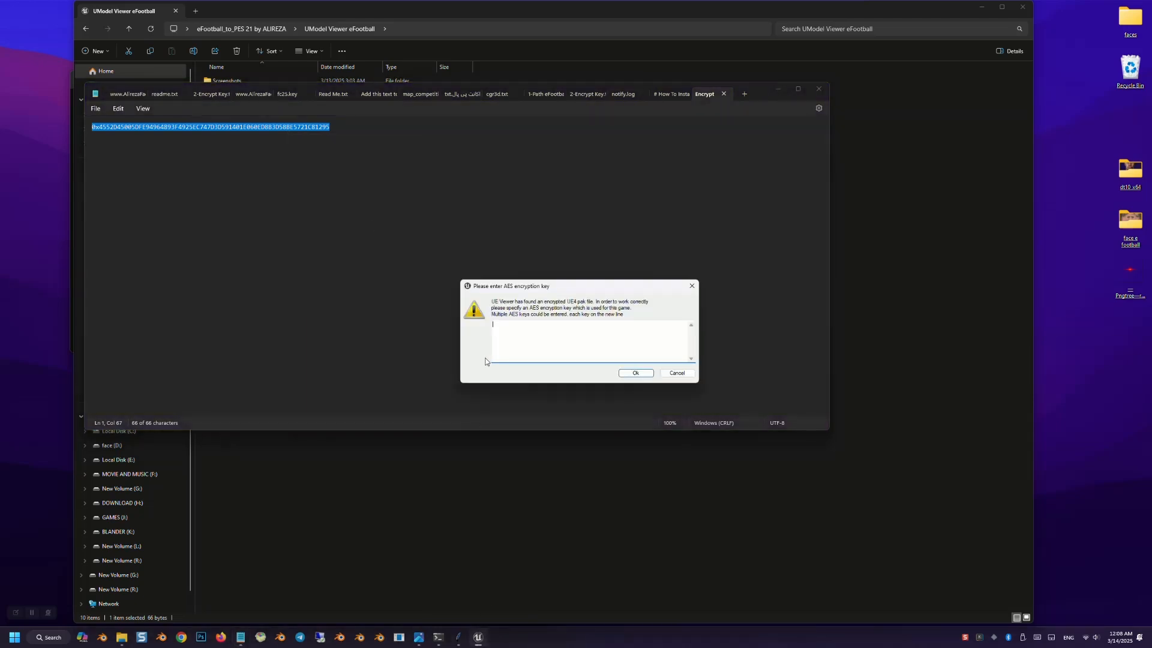
right_click(518, 332)
click(543, 370)
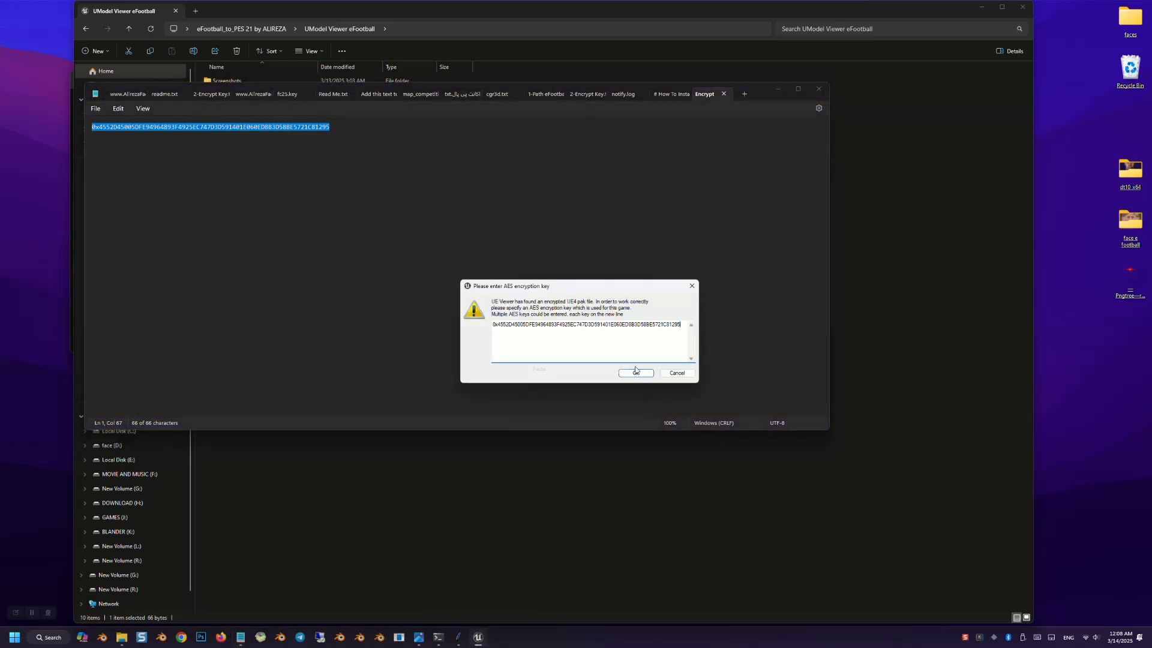
click(636, 373)
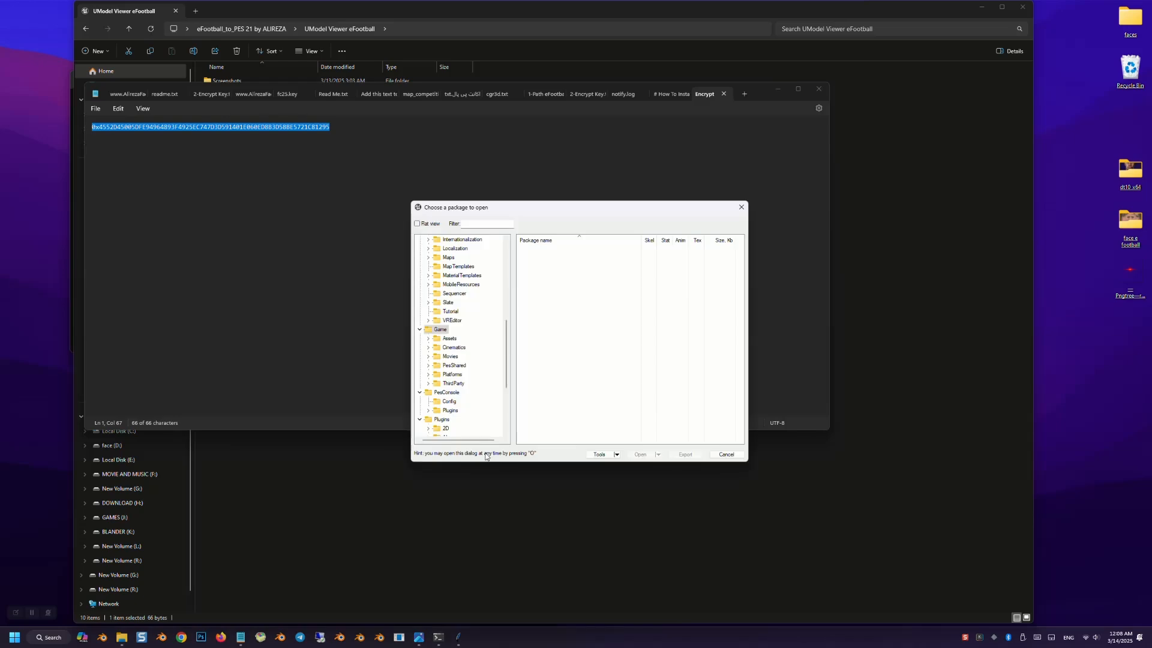
Step: Show the packages in flat view and filter them by the converted player ID 115881
click(417, 223)
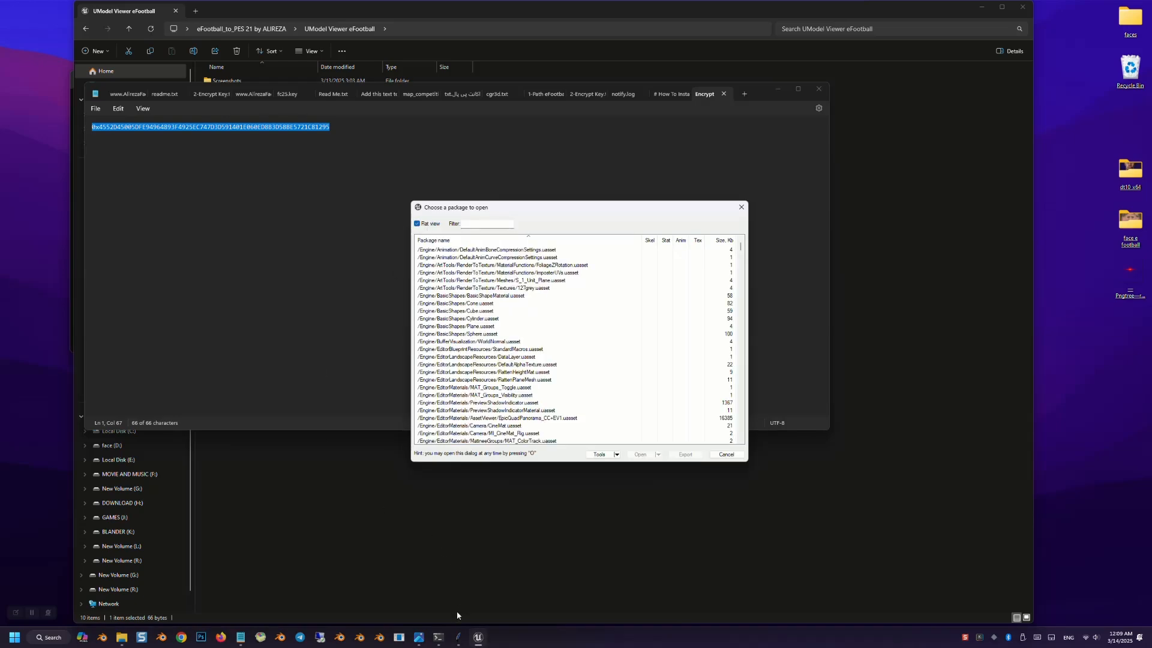
click(459, 637)
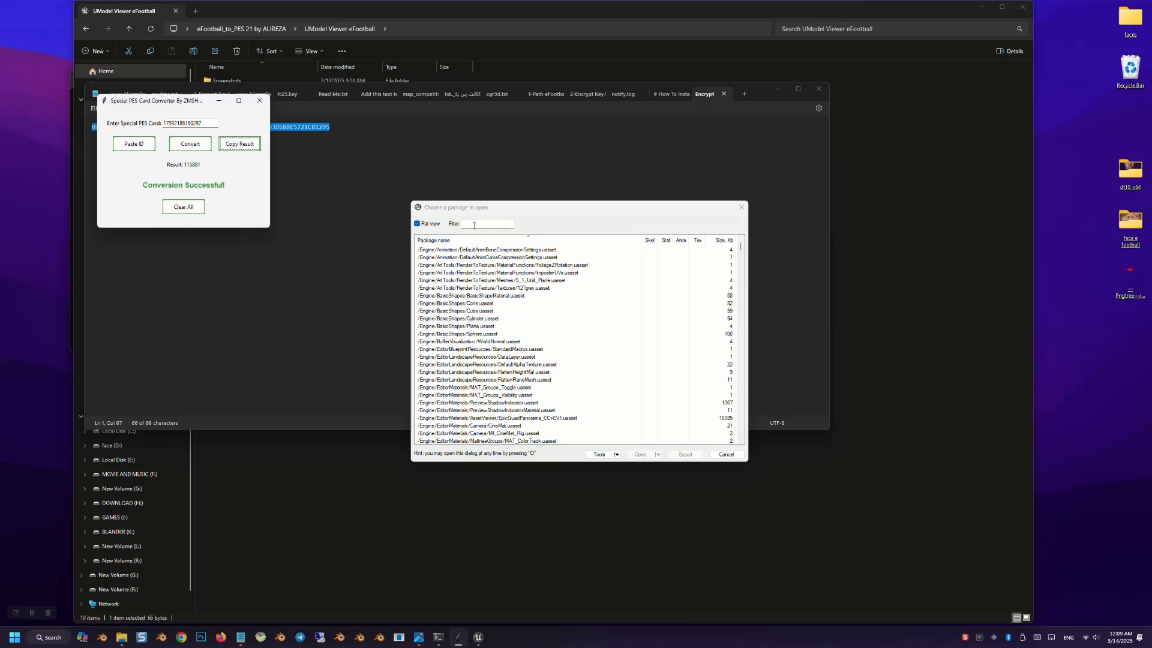
click(249, 149)
right_click(491, 224)
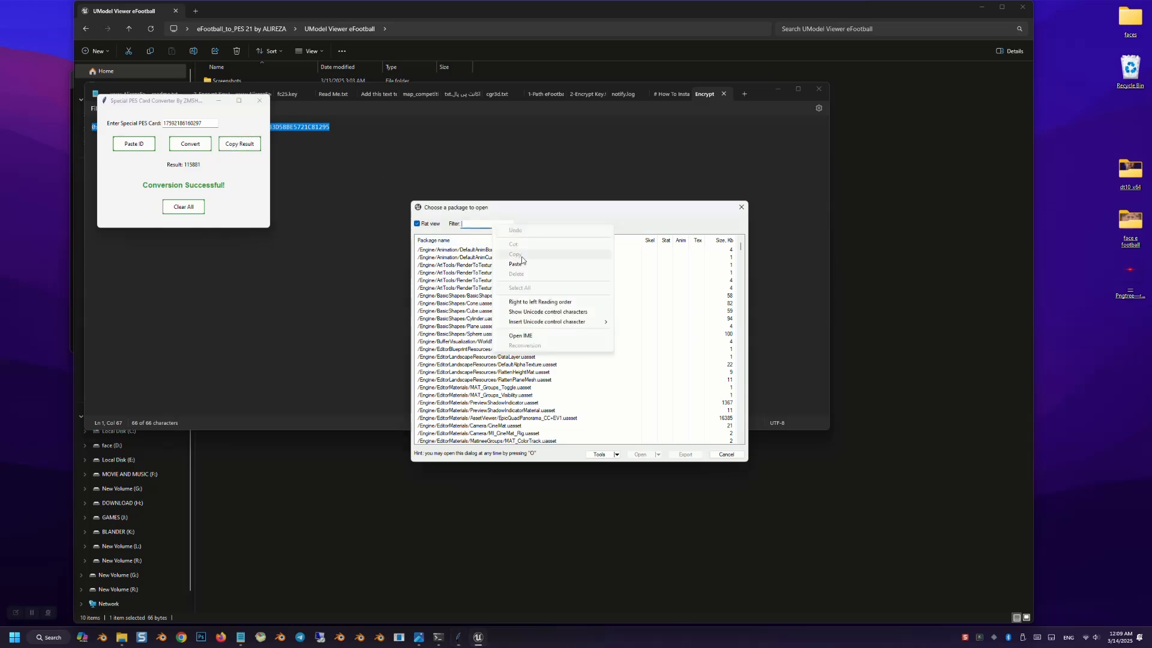
click(517, 266)
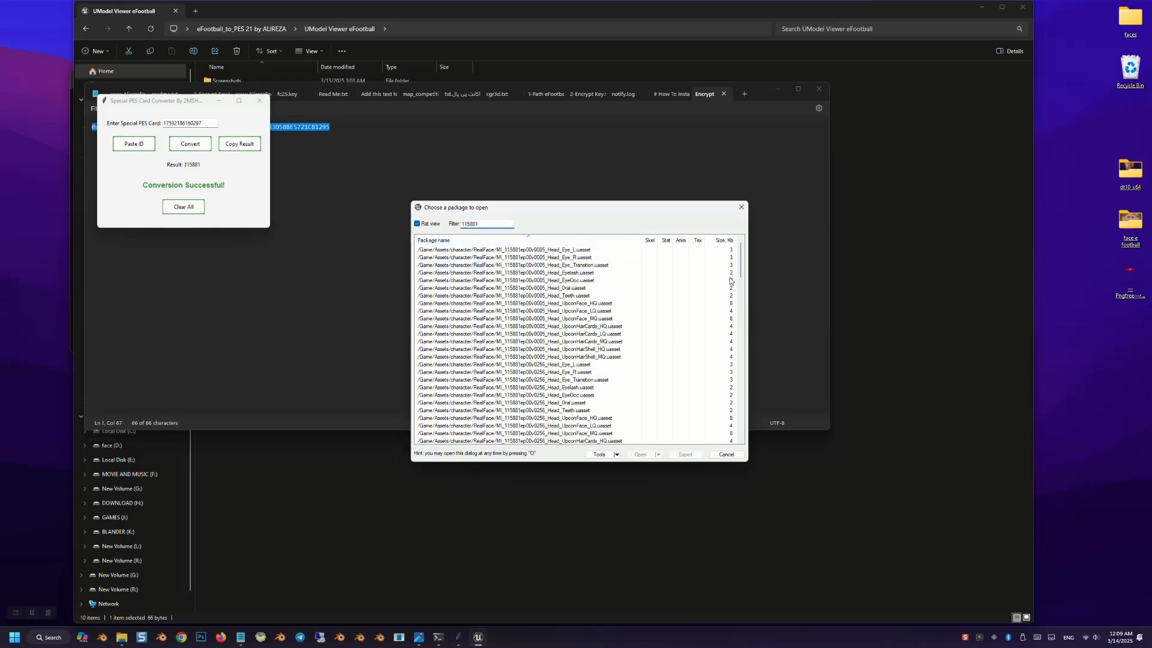
Step: Preview the SK_115881lg00v0005_Face mesh package and set up its export to the nesta folder on the Desktop
drag(742, 267, 744, 385)
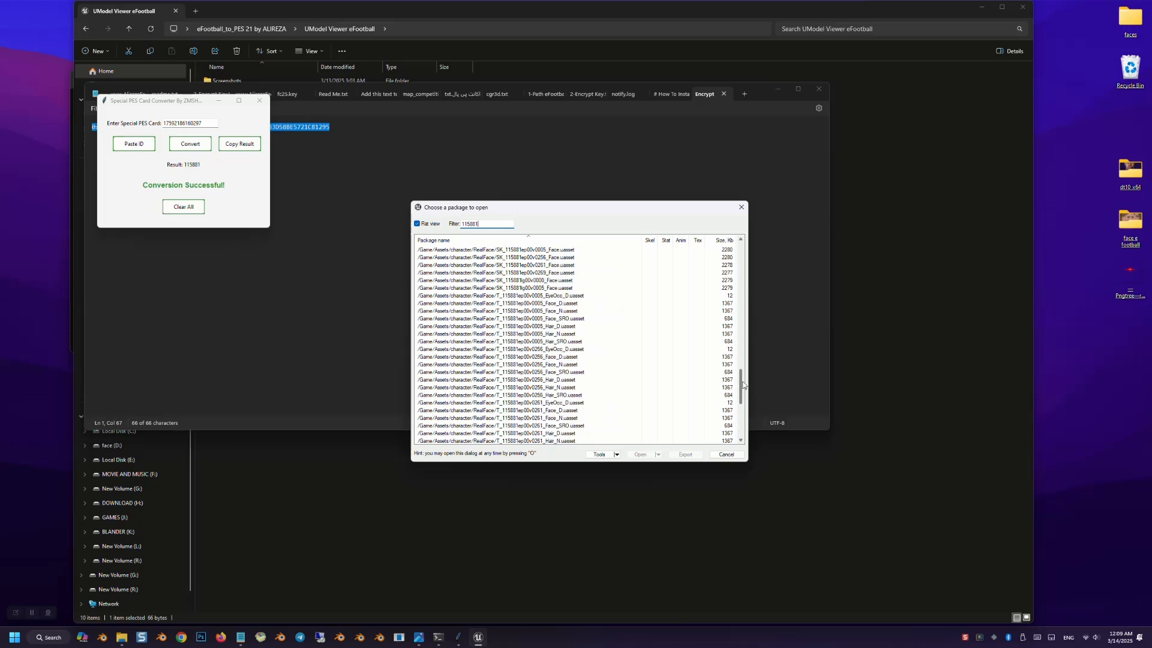
double_click(498, 288)
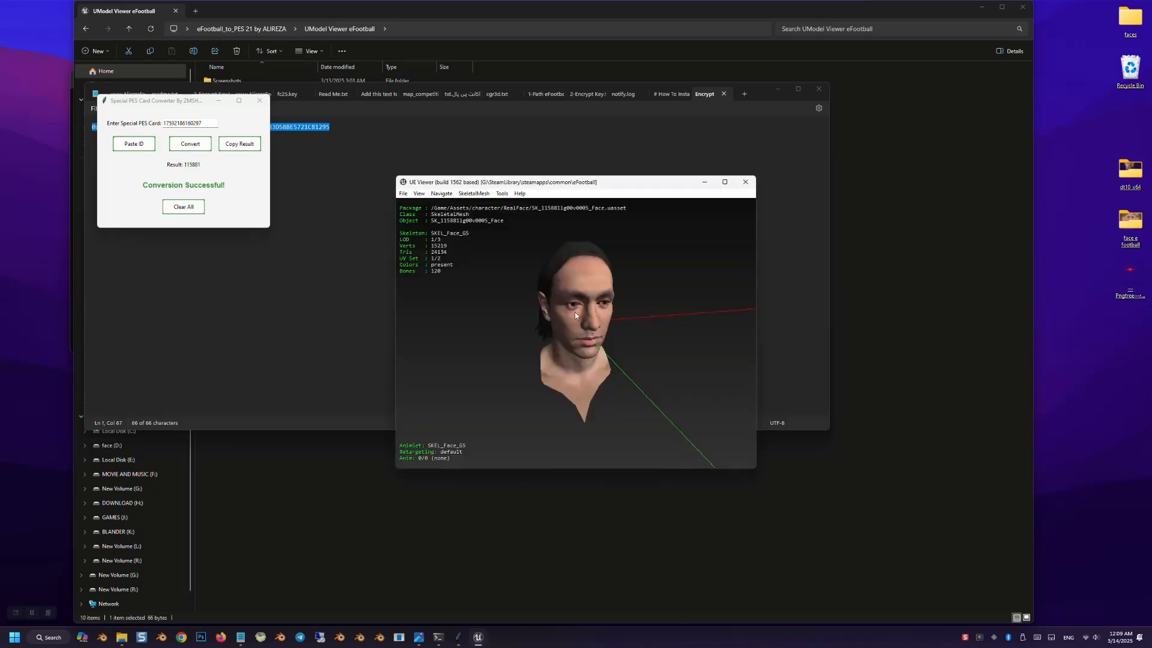
key(o)
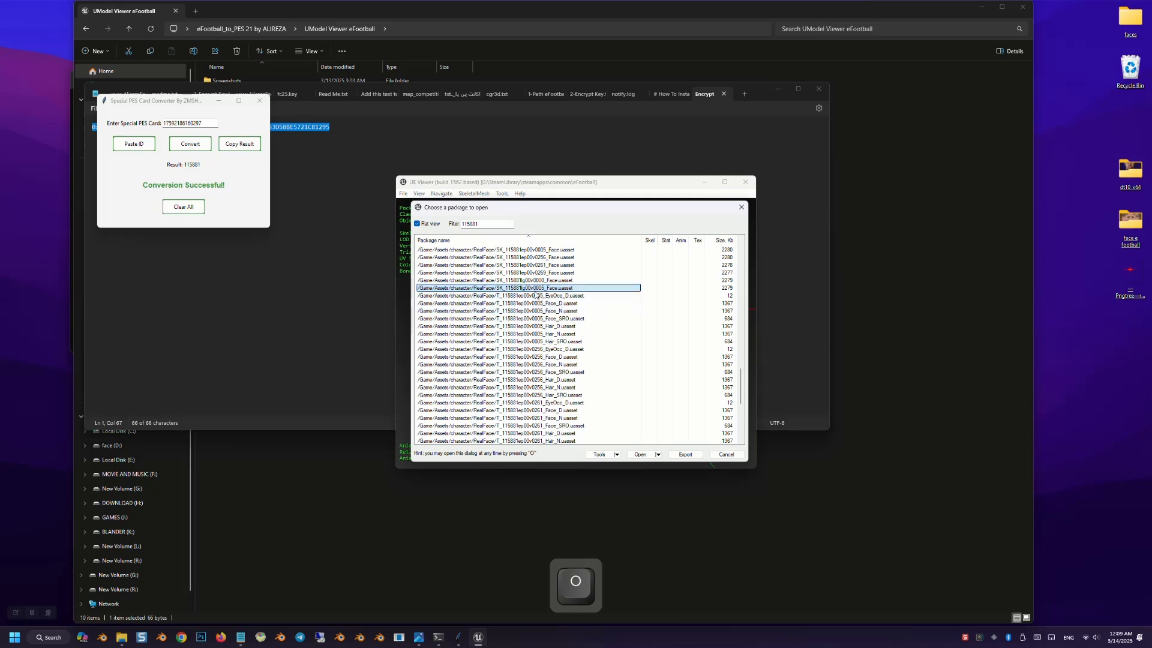
click(684, 455)
click(539, 279)
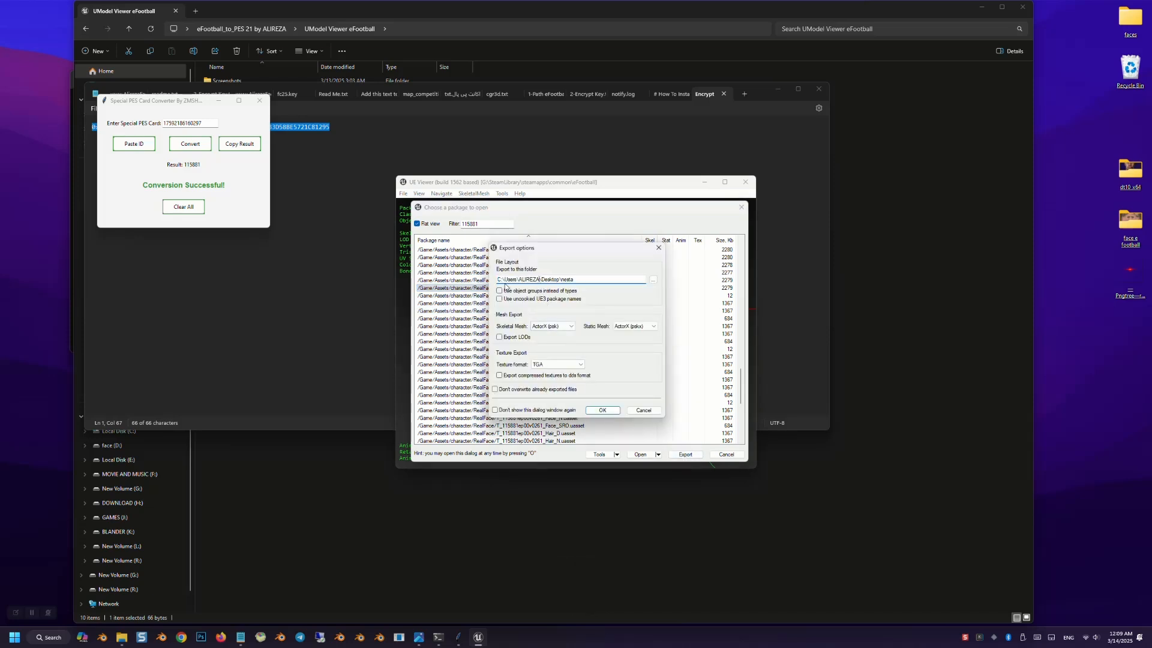
drag(542, 280, 550, 280)
click(577, 281)
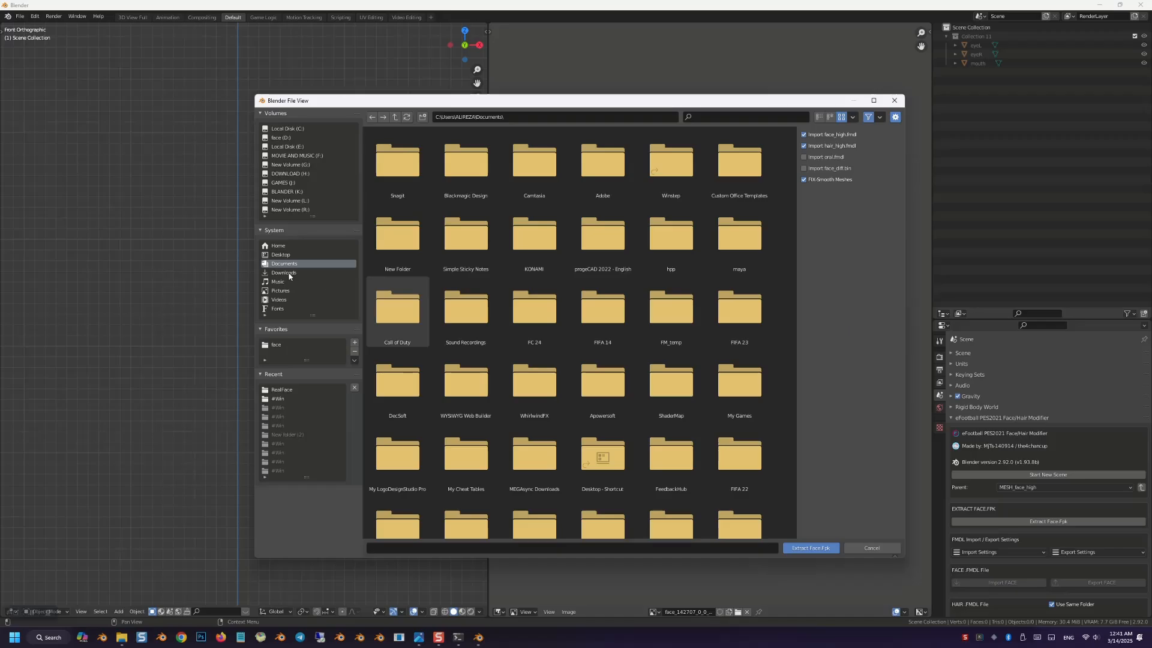
Step: In Blender, extract face.fpk from the #Win folder inside #FACE model efootball with the face and hair meshes
click(279, 256)
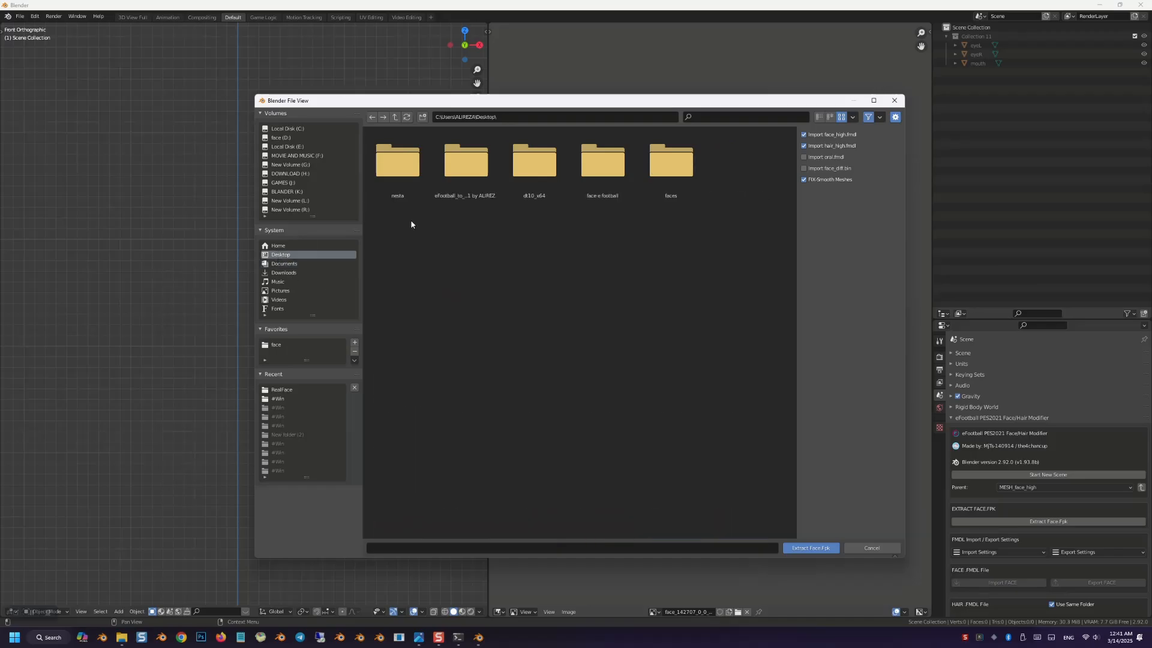
double_click(466, 165)
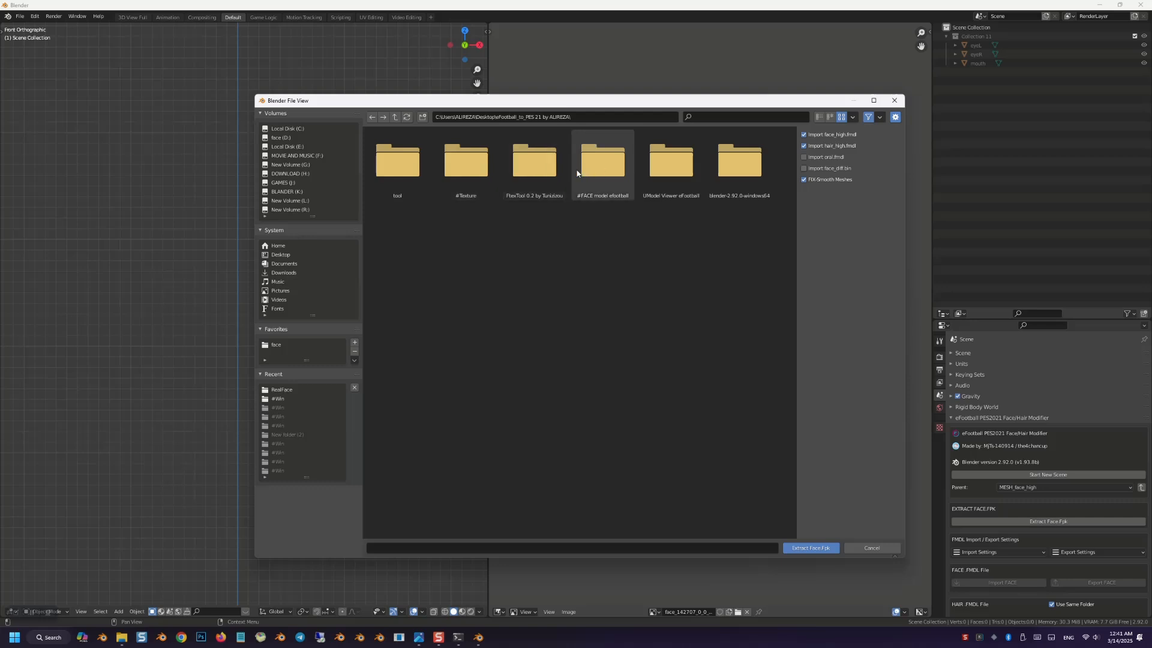
double_click(607, 175)
double_click(454, 175)
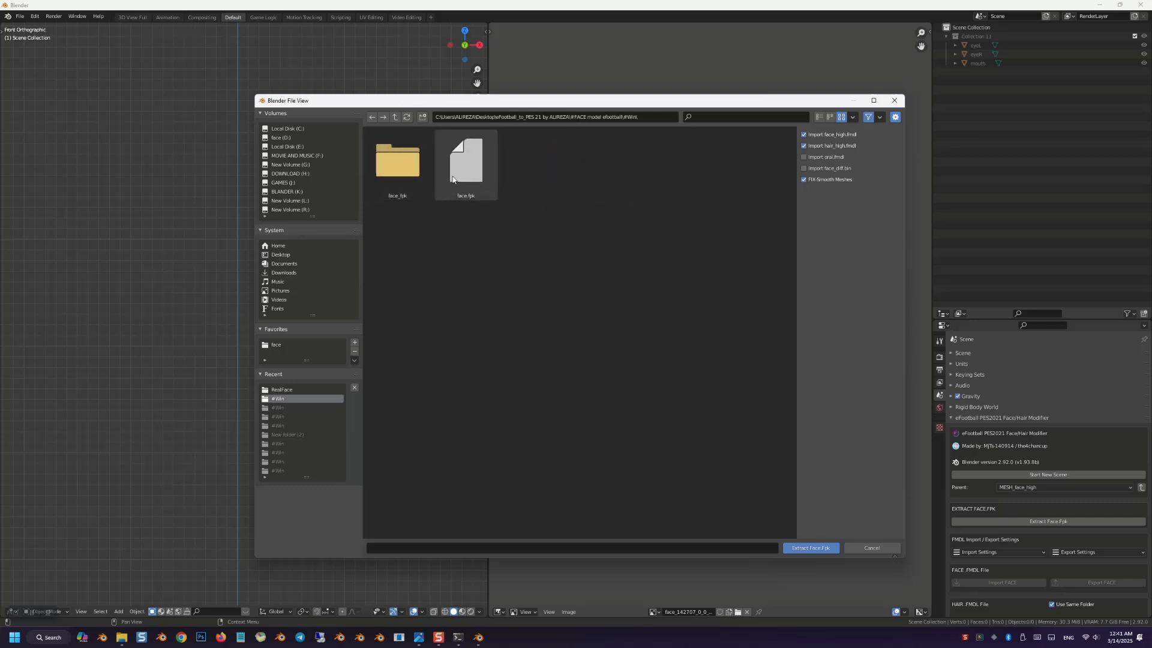
double_click(473, 174)
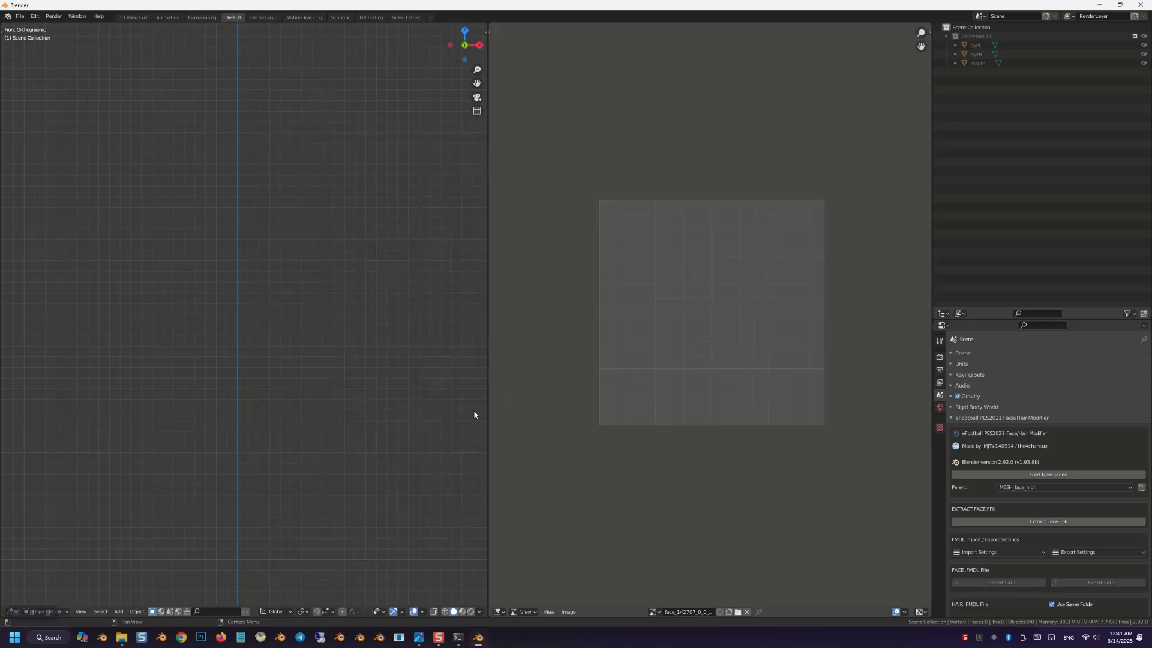
Step: Import the SK_115881lg00v0005_Face skeleton mesh (.psk) from the RealFace folder within nesta on the Desktop
click(20, 16)
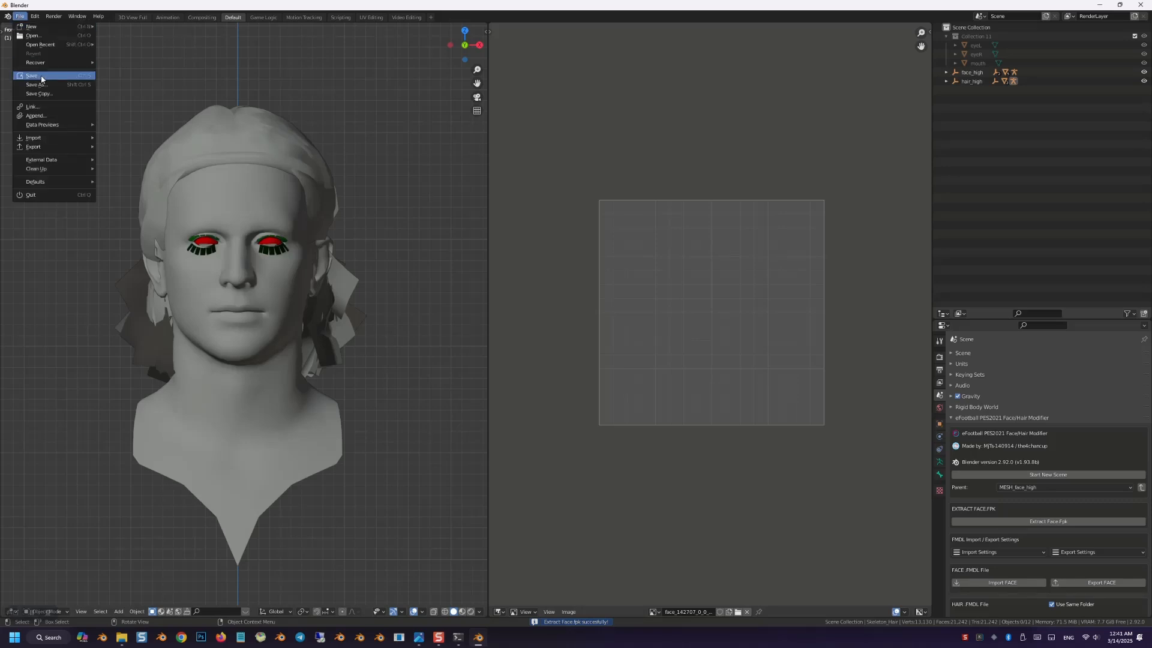
mouse_move(42, 138)
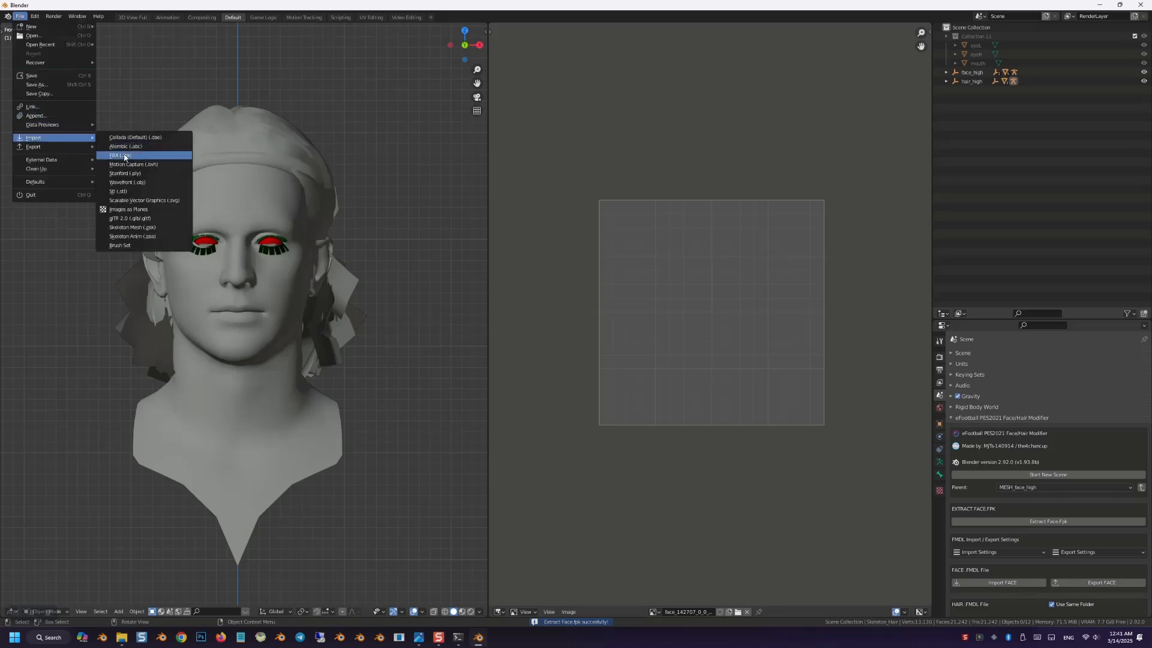
click(159, 229)
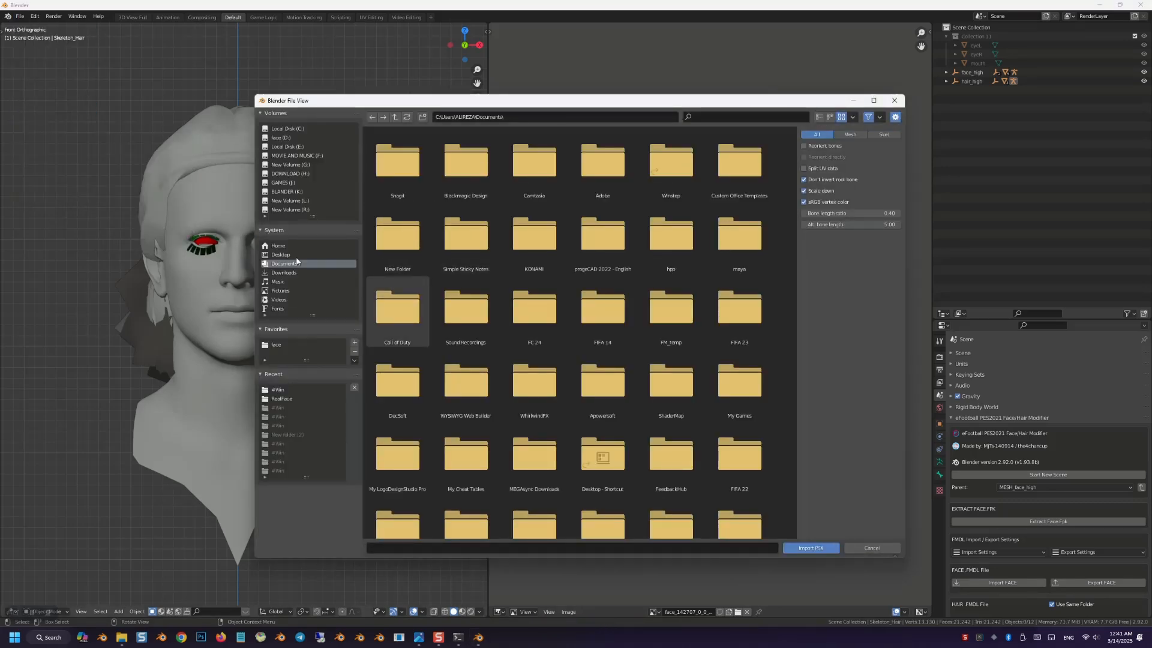
click(281, 254)
double_click(417, 174)
click(444, 176)
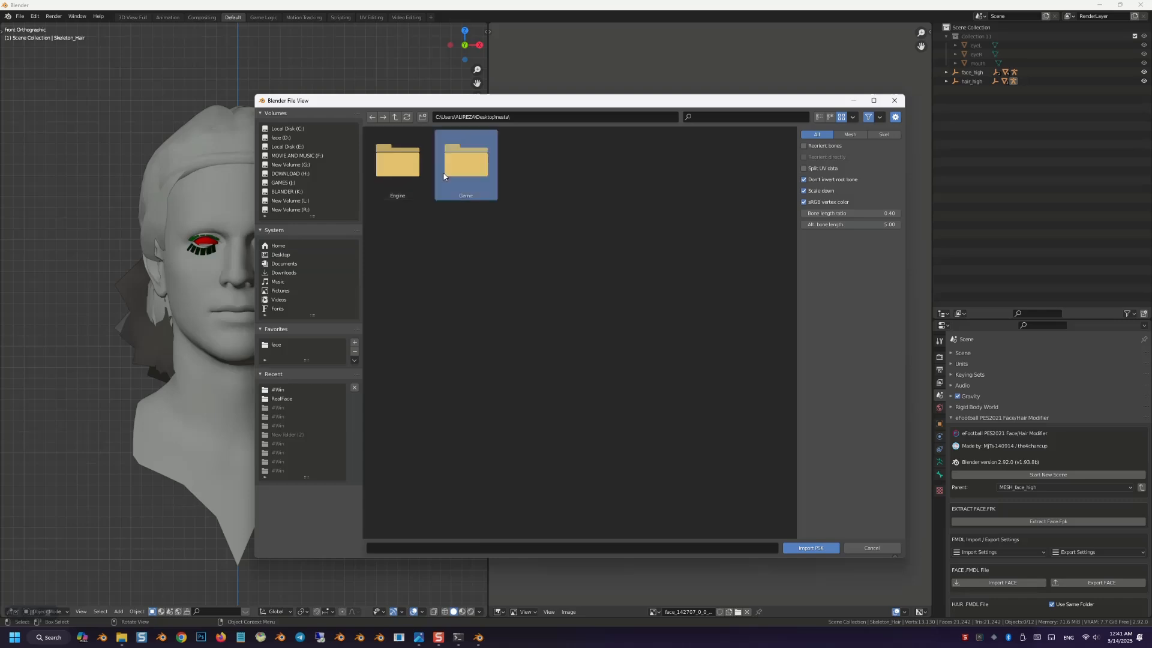
double_click(444, 176)
double_click(392, 174)
double_click(393, 174)
click(392, 174)
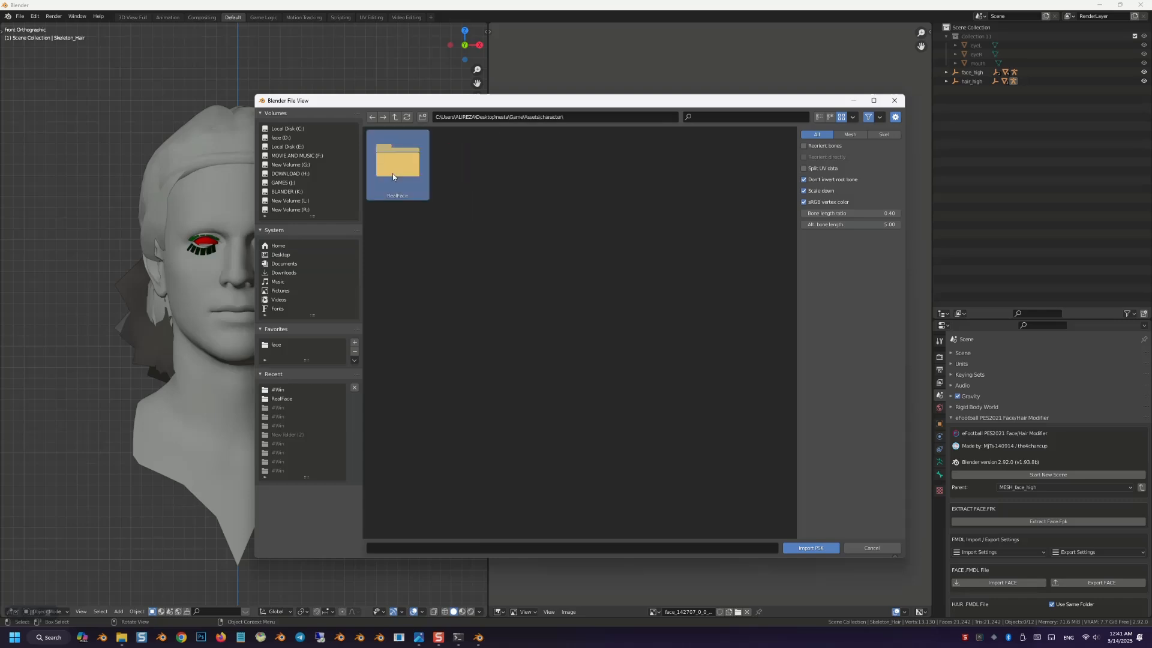
double_click(393, 174)
double_click(396, 174)
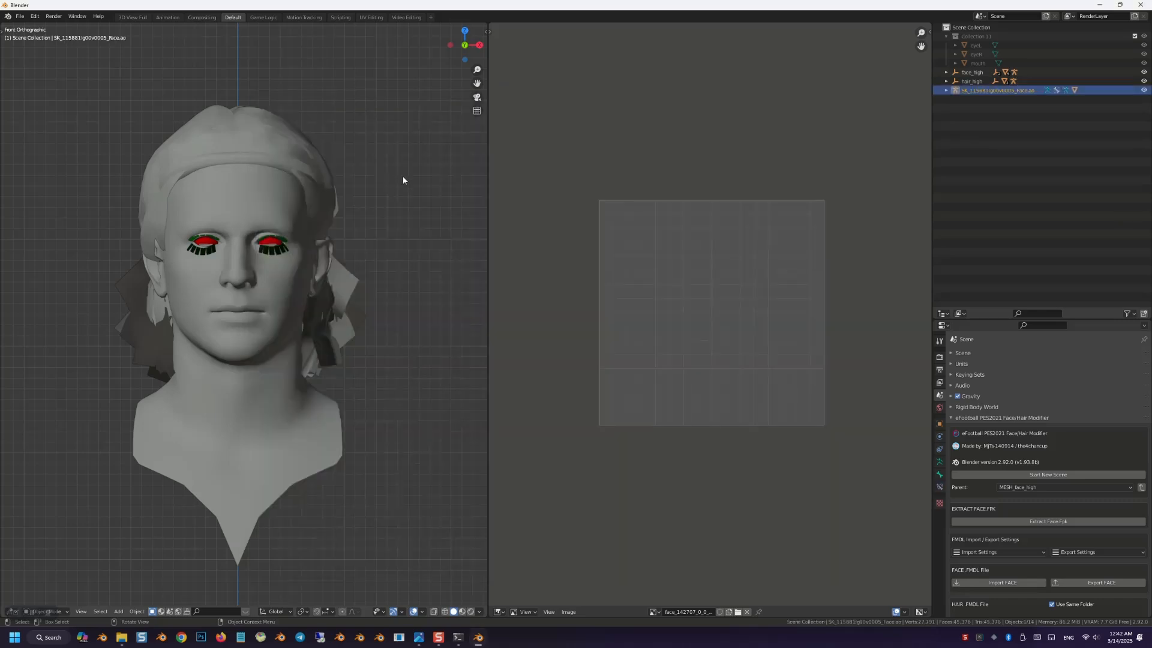
Step: Delete the SK_115881lg00v0005_Face.ao armature from the imported model
scroll(403, 177, down, 14)
scroll(315, 226, up, 4)
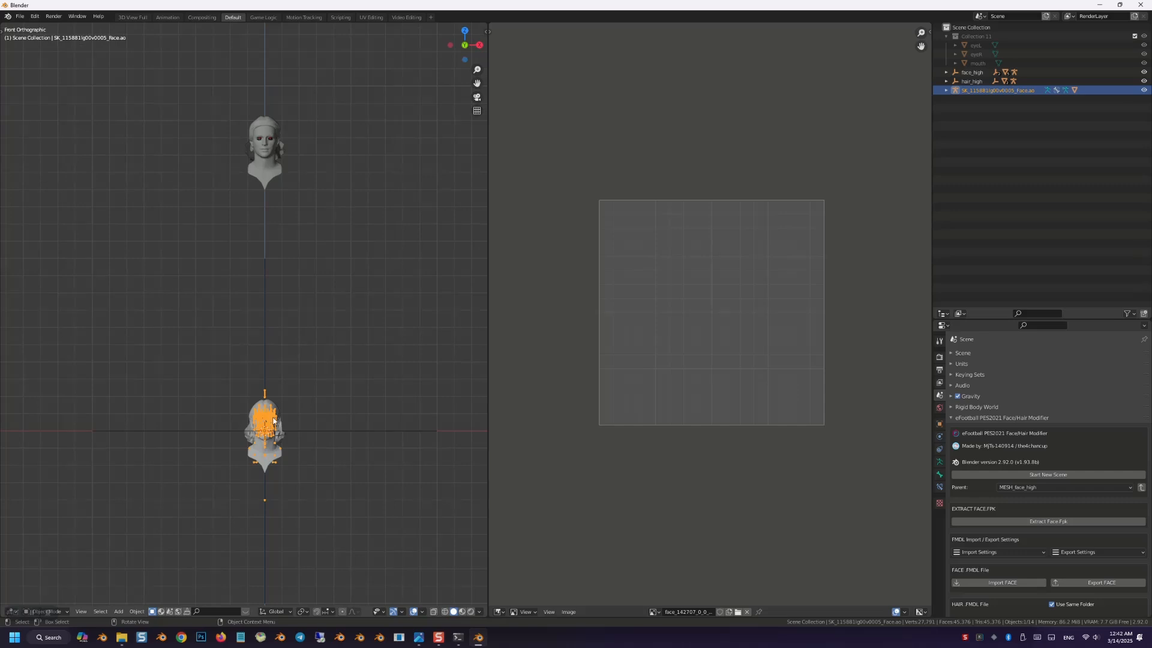
key(Delete)
Step: Enable the Move gizmo and raise all geometry of the imported head mesh vertically to the height of the PES head
click(267, 421)
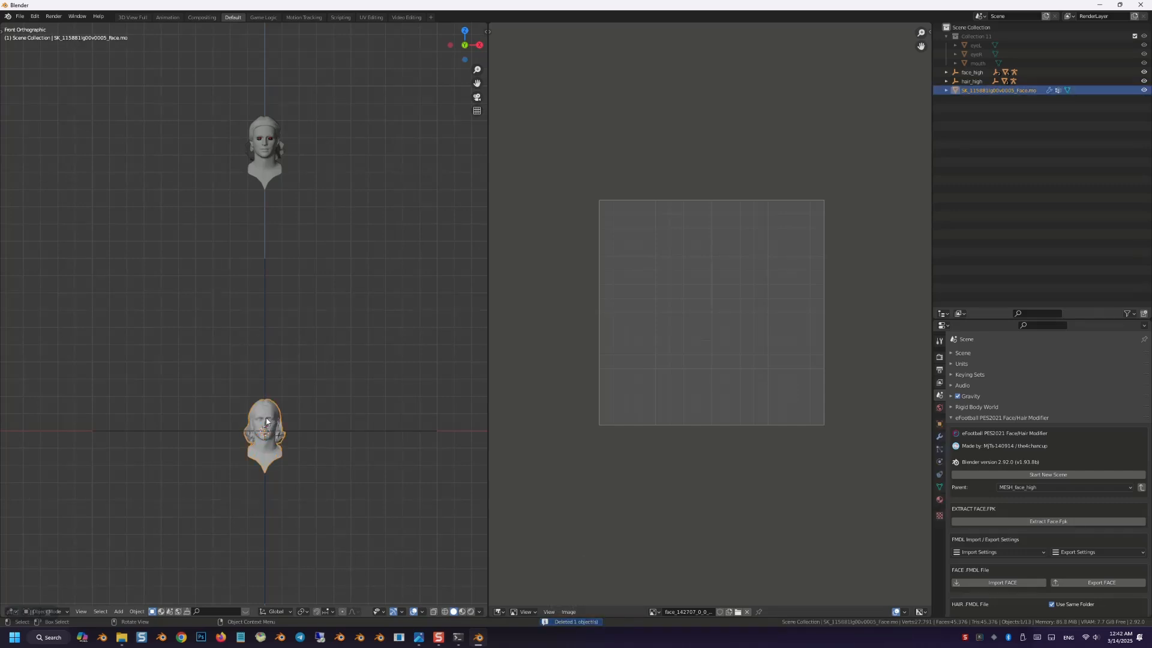
click(403, 612)
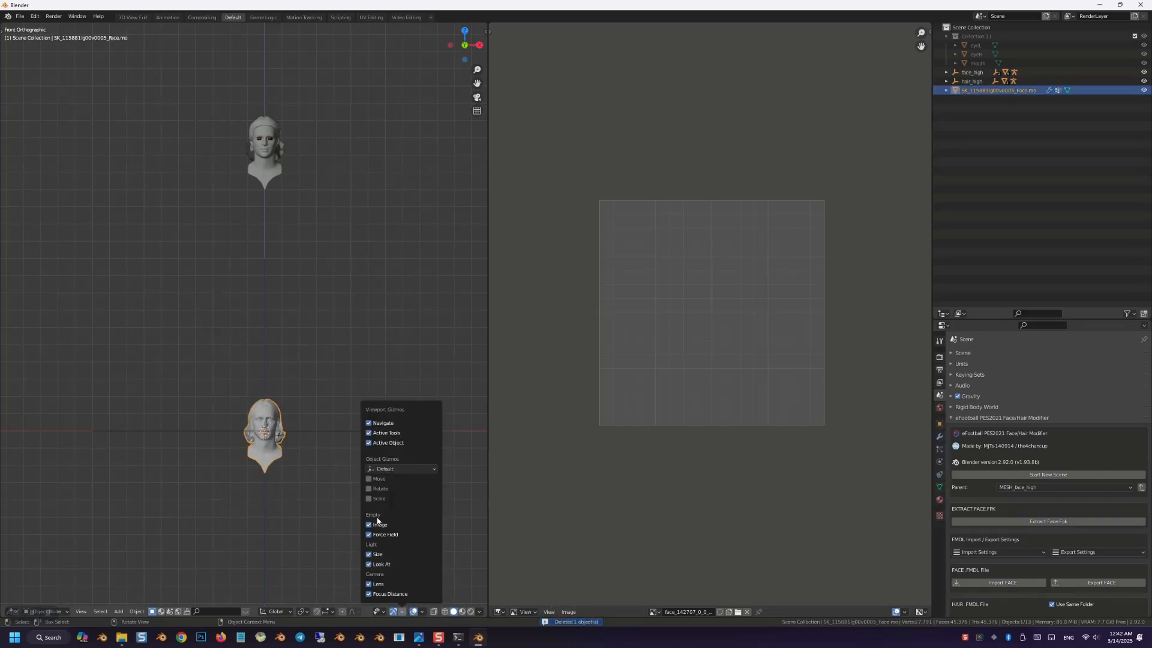
click(372, 479)
key(Tab)
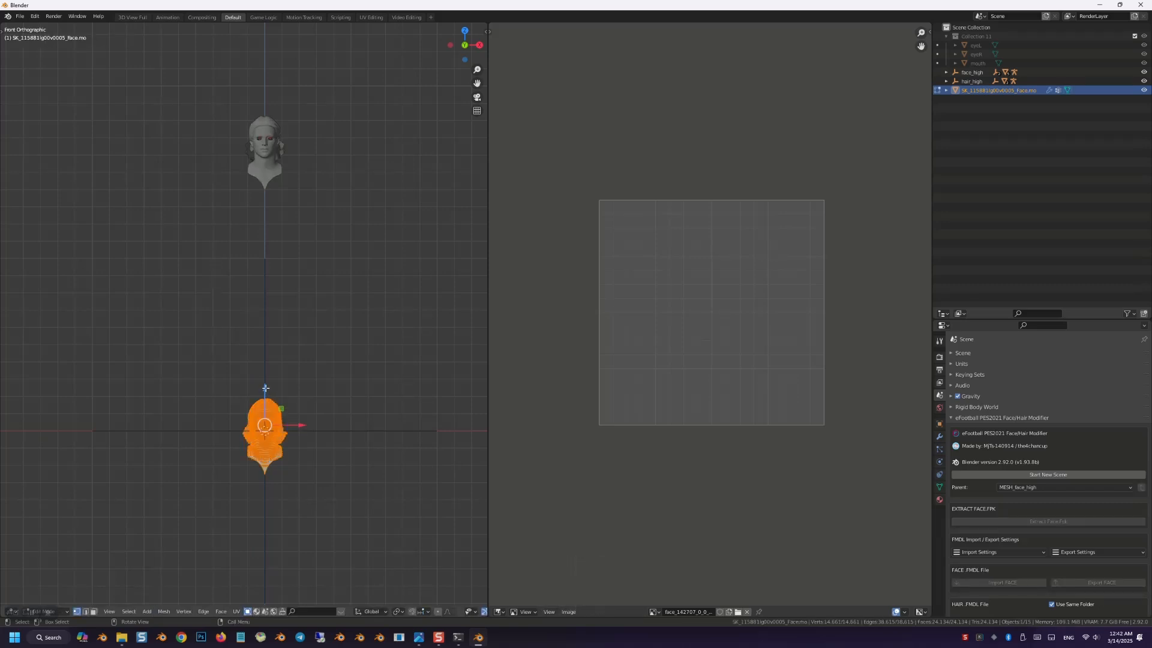
drag(266, 389, 308, 108)
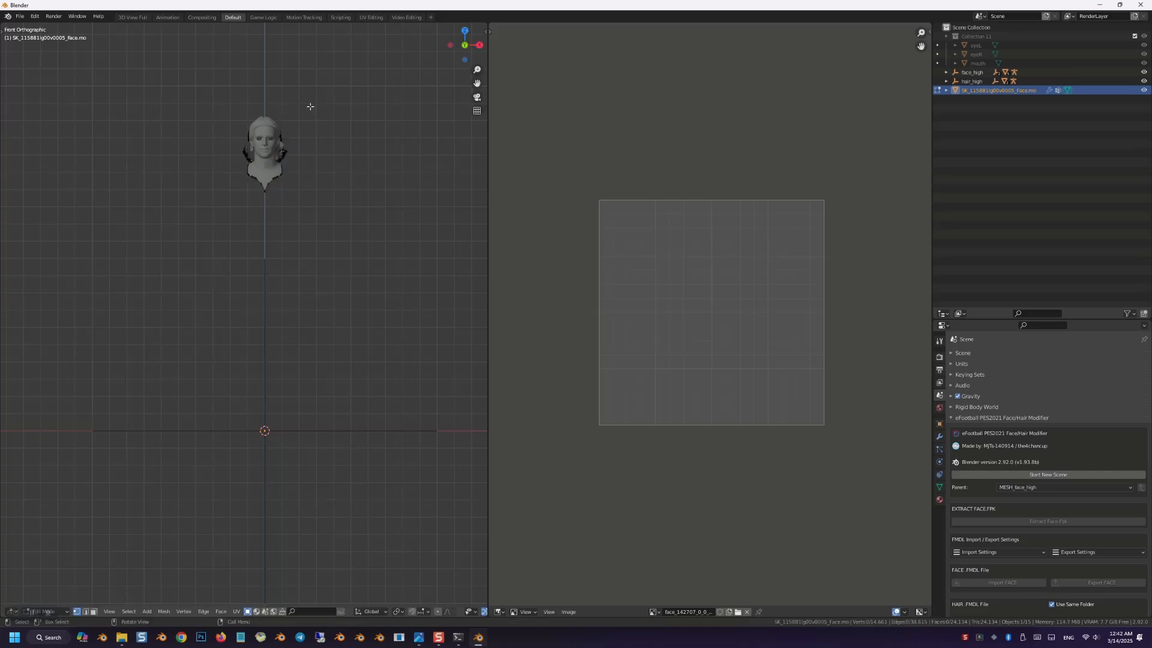
Step: In the side view, move the whole imported mesh along Y until its profile lines up with the PES head
middle_drag(309, 108, 294, 154)
key(KP_3)
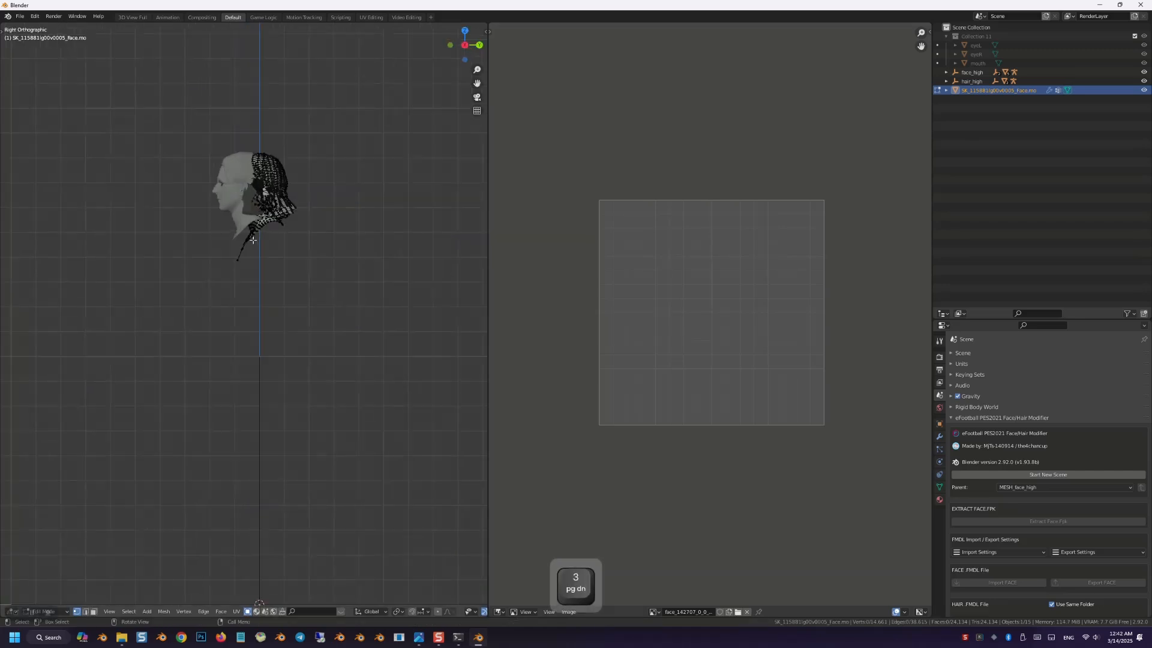
scroll(249, 132, up, 4)
key(a)
scroll(248, 132, up, 3)
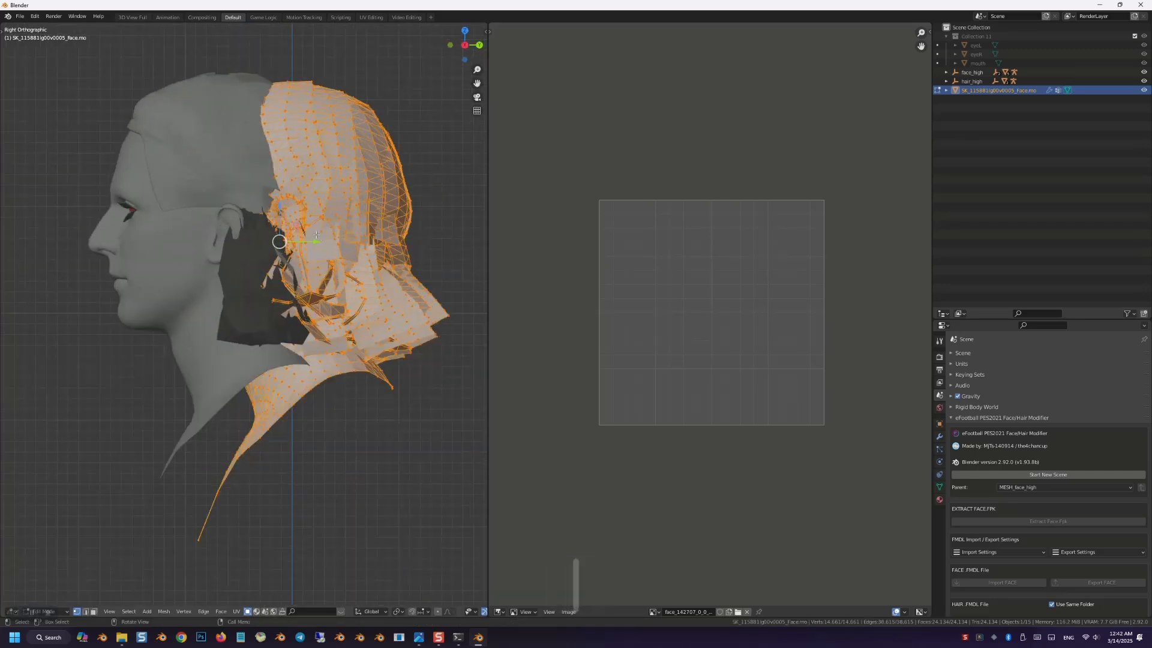
key(g)
key(y)
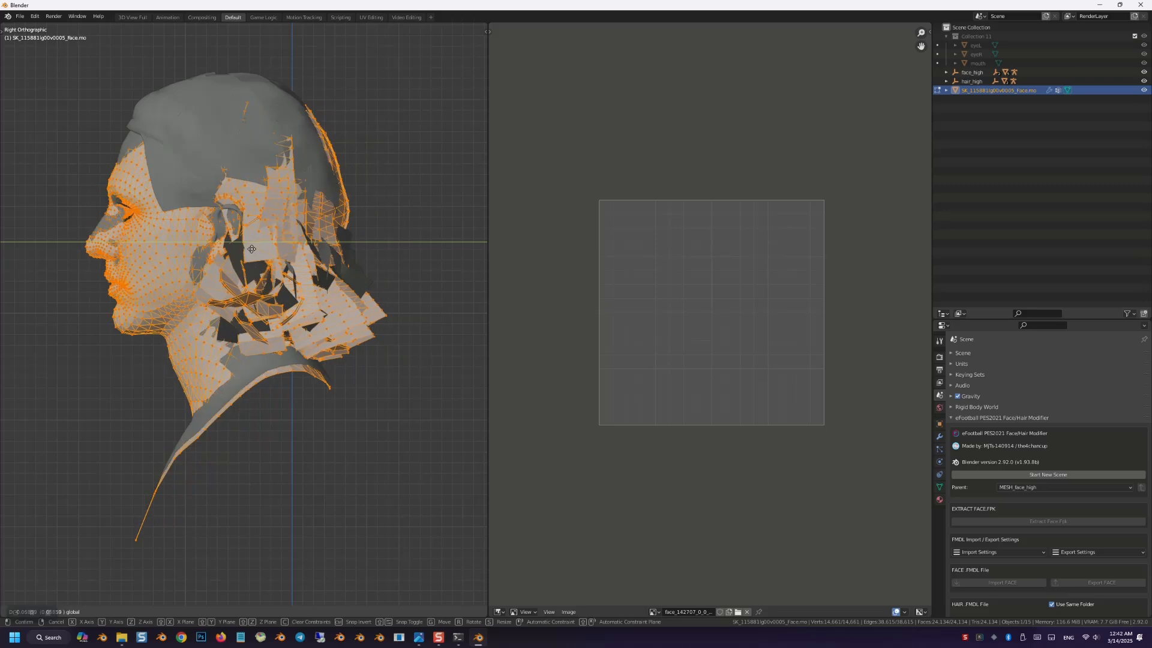
click(253, 249)
Step: Fine-tune the imported mesh's height along Z so its facial features match the PES head
scroll(220, 220, up, 2)
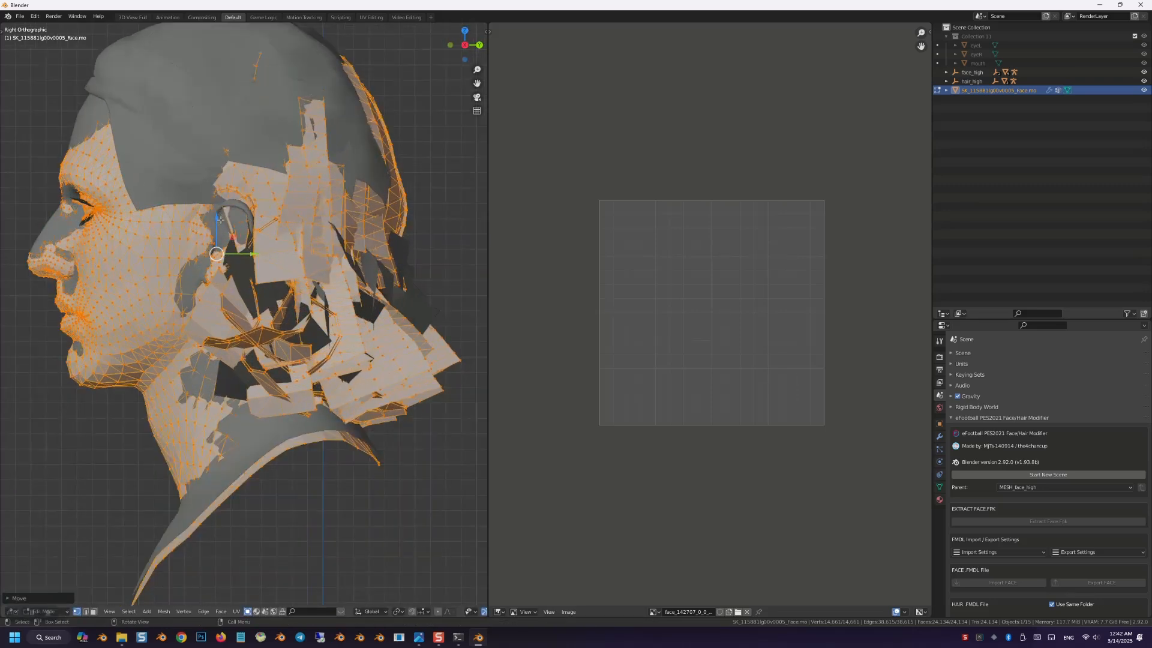
key(g)
key(z)
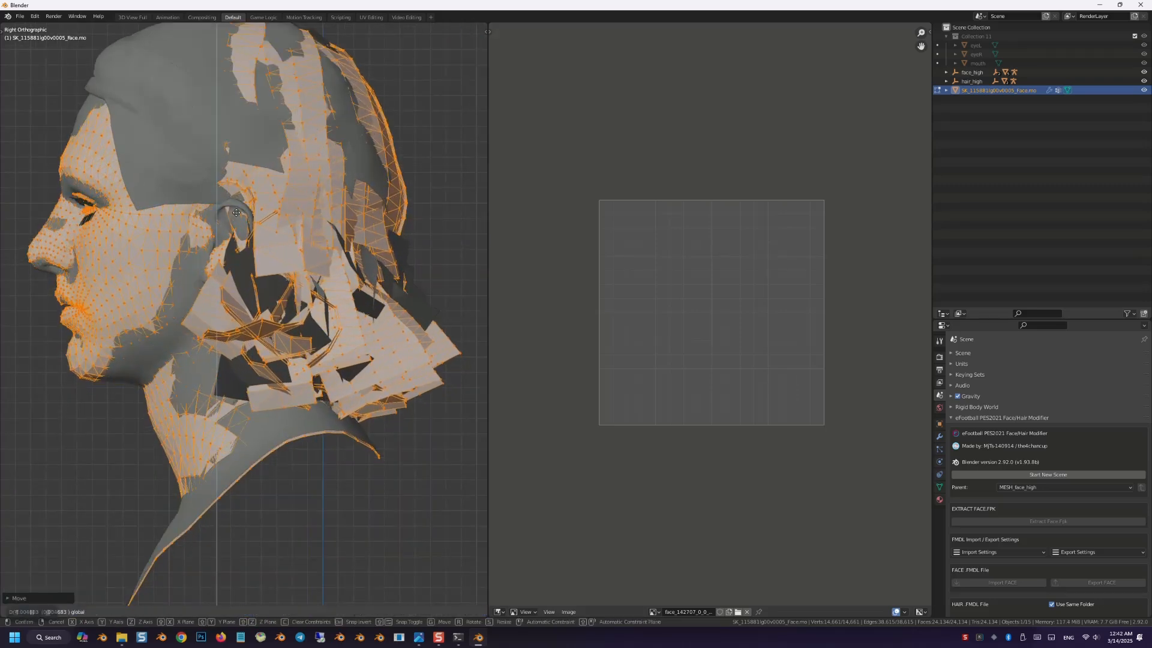
click(250, 224)
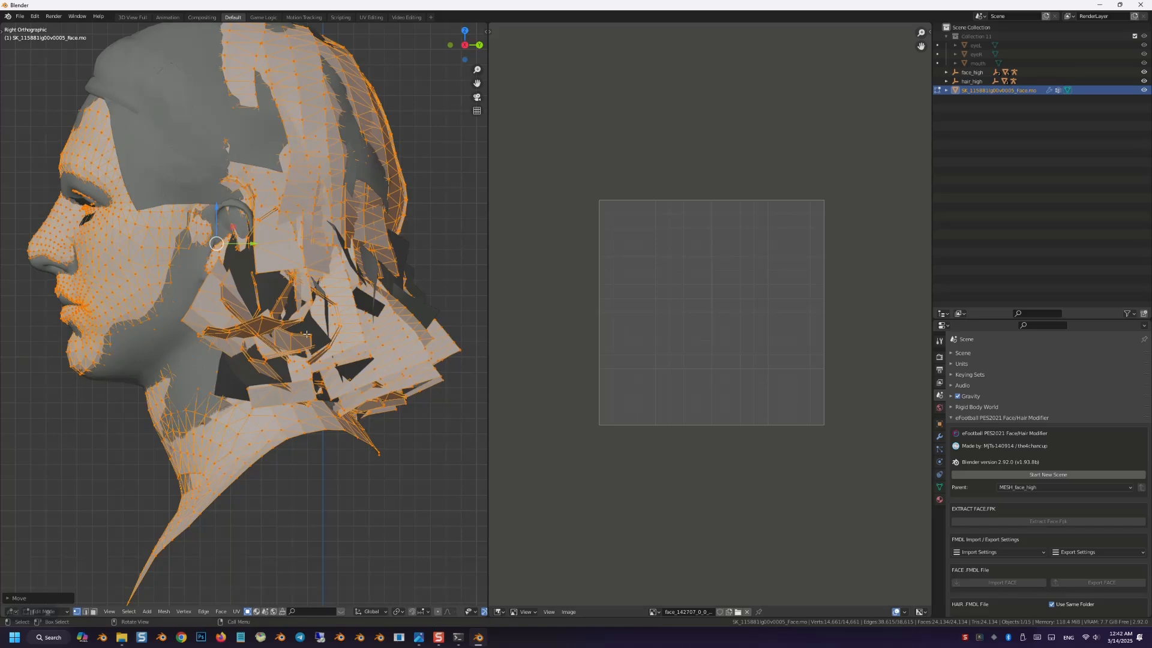
Step: Return to Object Mode in the front view and apply Shade Smooth to the imported head mesh
key(KP_1)
scroll(306, 334, down, 1)
shift+middle_drag(306, 334, 351, 338)
key(Tab)
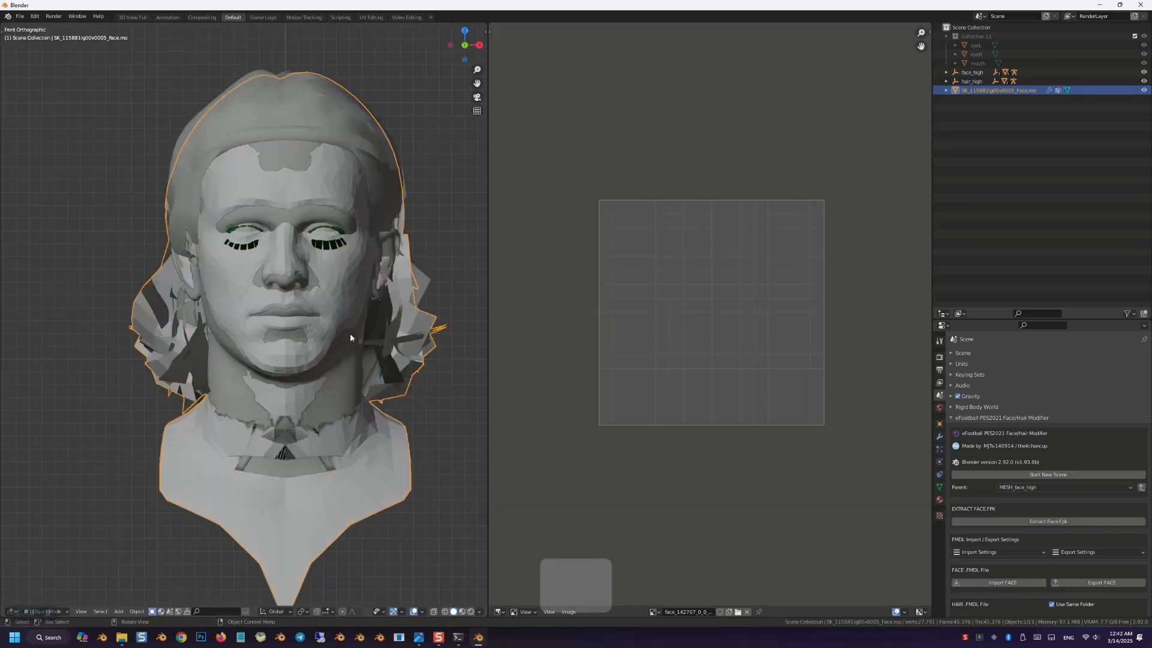
right_click(322, 174)
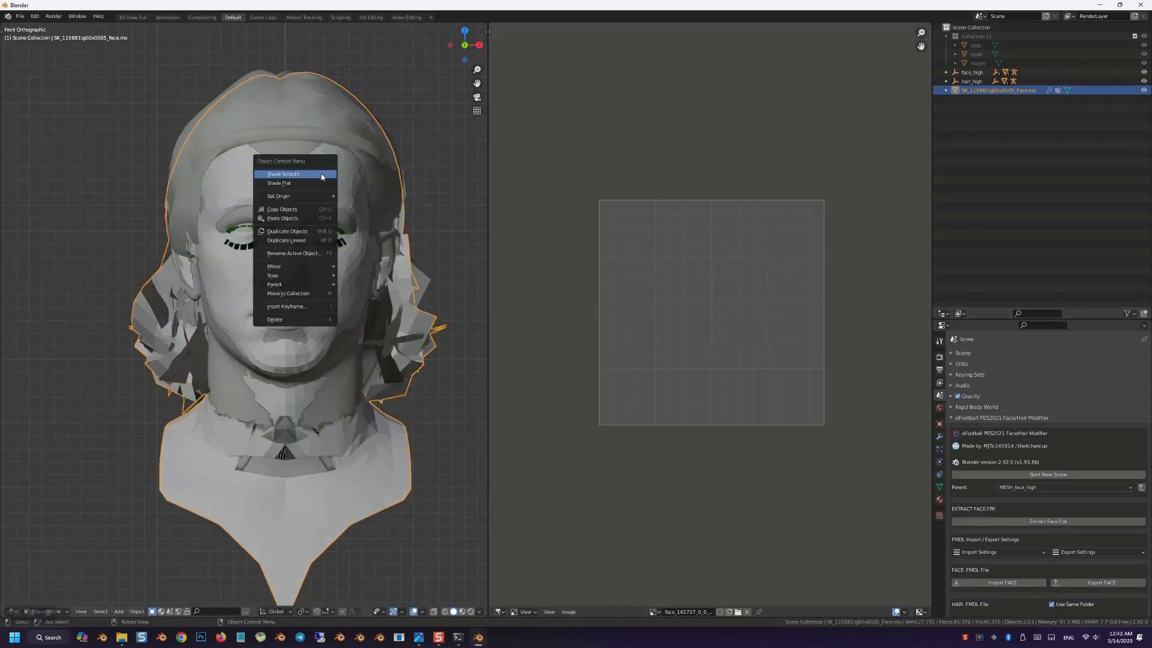
click(321, 175)
Step: Separate the imported head mesh into individual objects by material
key(Tab)
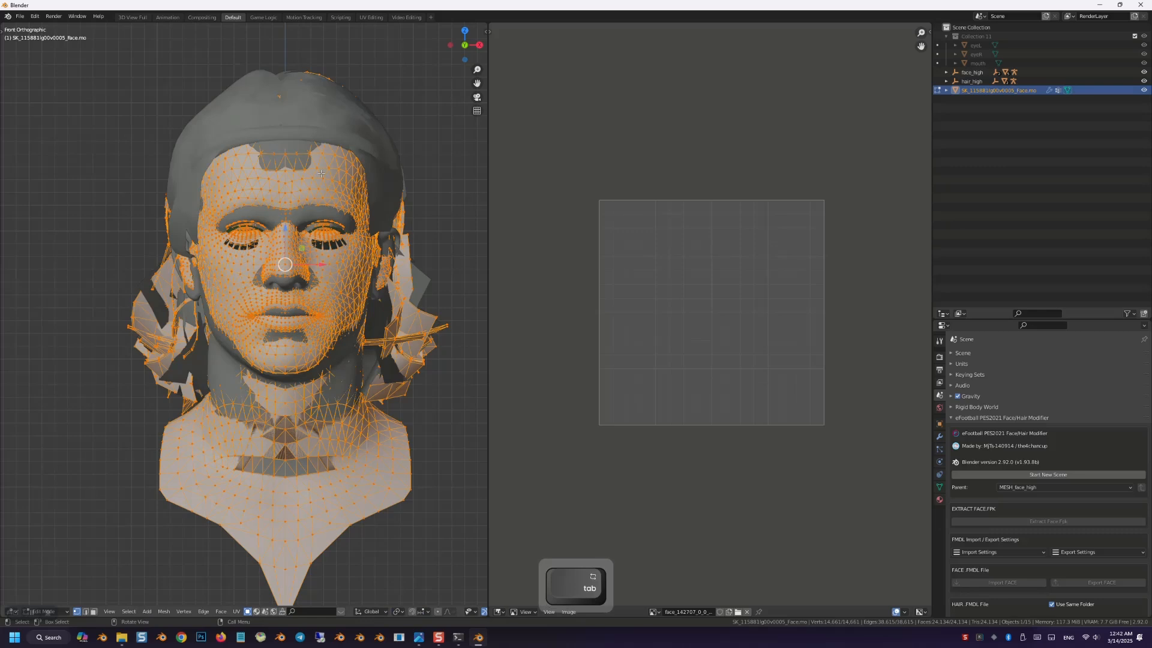
key(p)
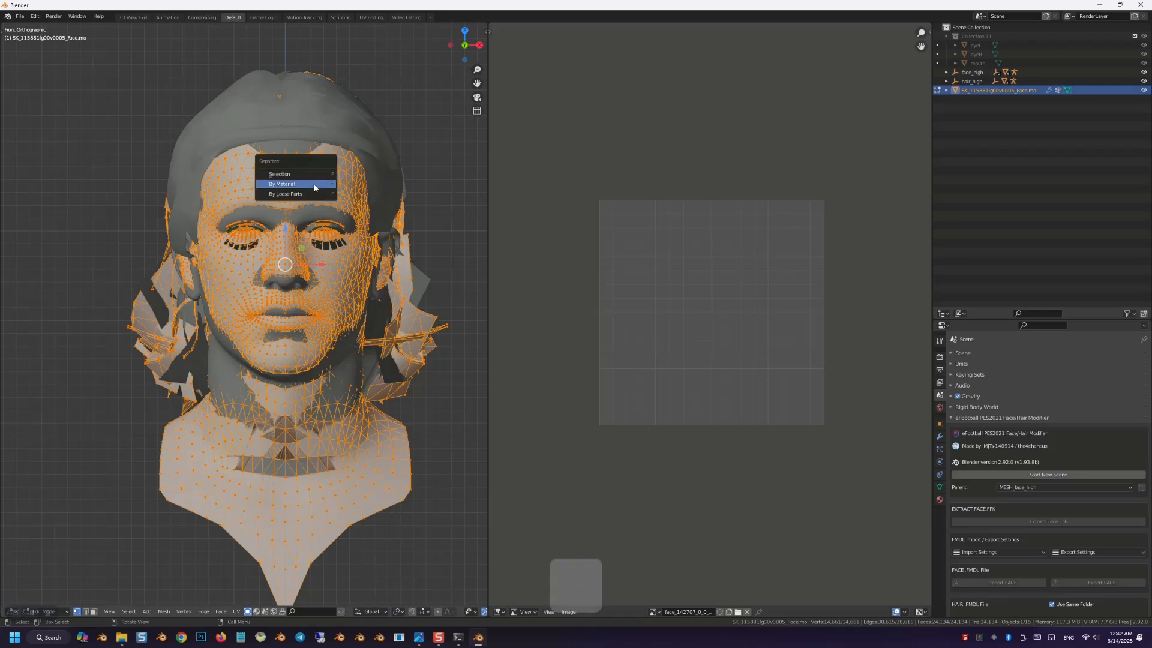
click(314, 186)
key(Tab)
Step: Delete the separated SK_115881lg00v0005_Face.mo.009 and .008 meshes, the one eyeball and the inner head shell
click(1004, 254)
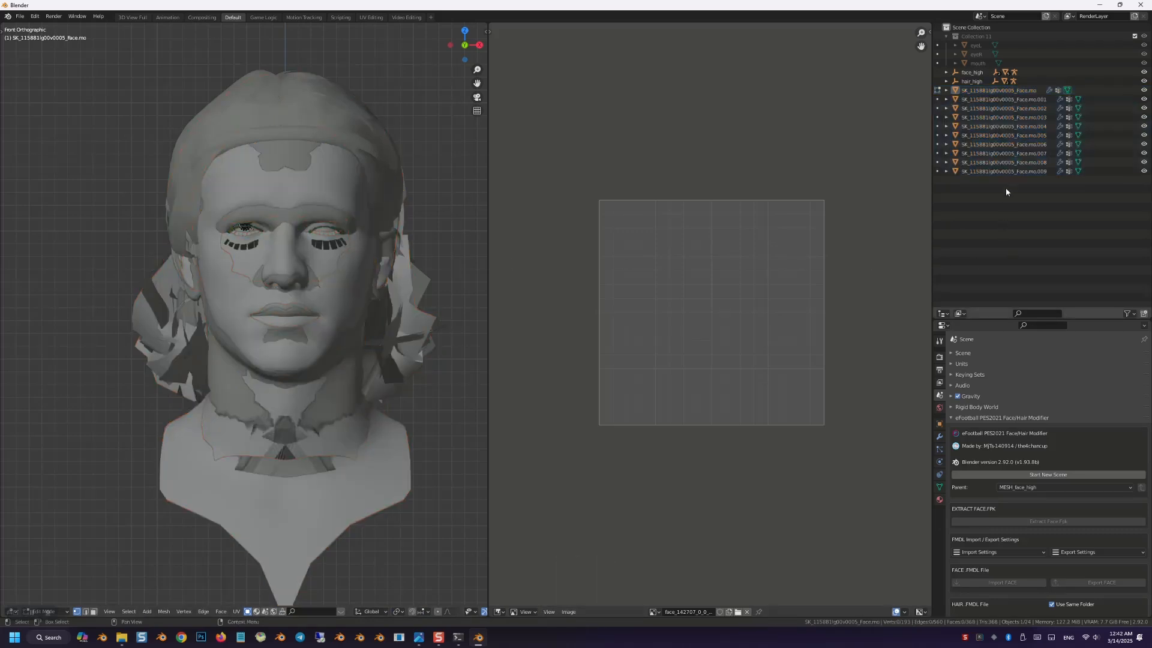
click(1006, 172)
right_click(1006, 172)
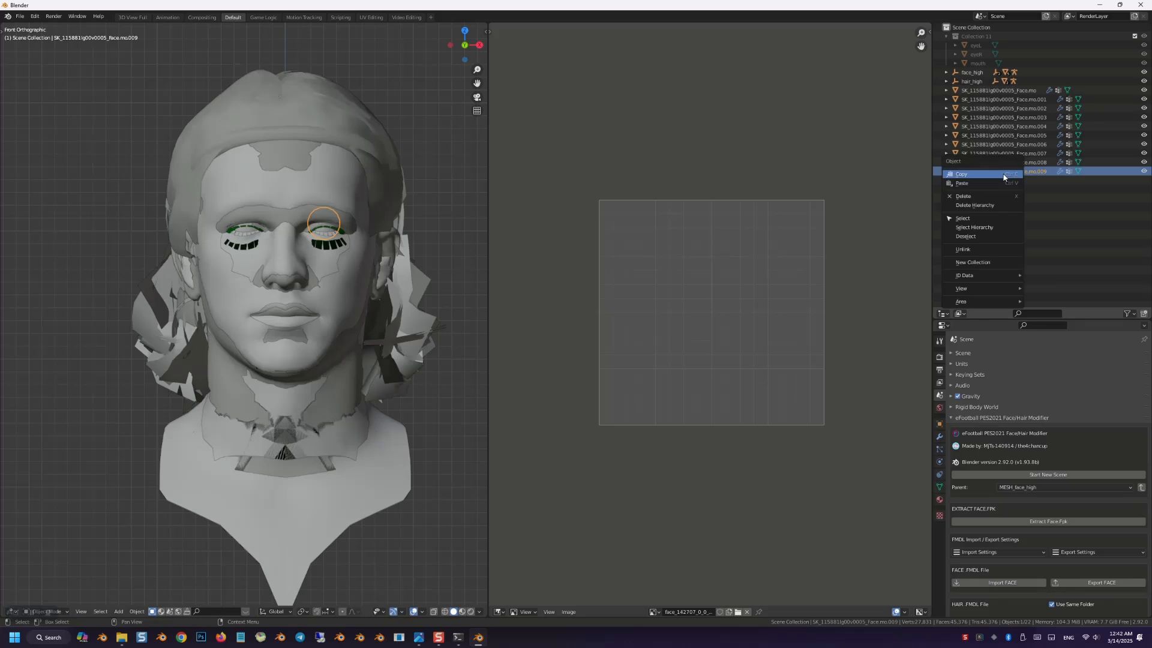
click(1008, 197)
click(1013, 164)
right_click(1013, 163)
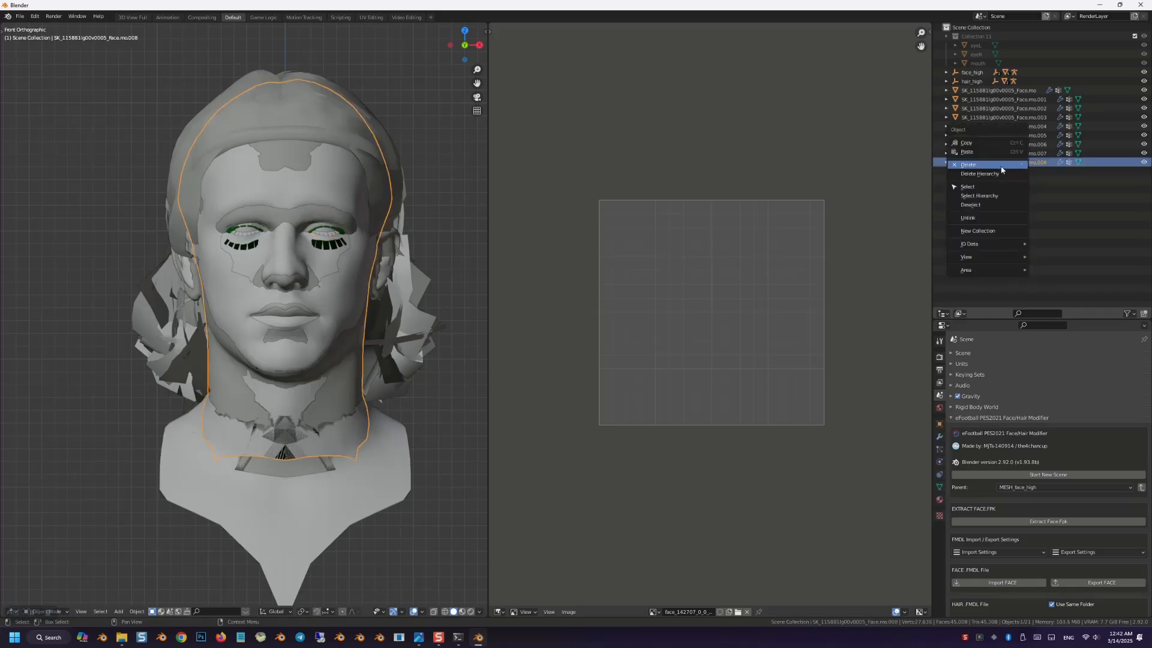
click(1001, 170)
Step: Check the remaining separated parts one by one and delete the other eyeball mesh, SK_115881lg00v0005_Face.mo
click(1003, 153)
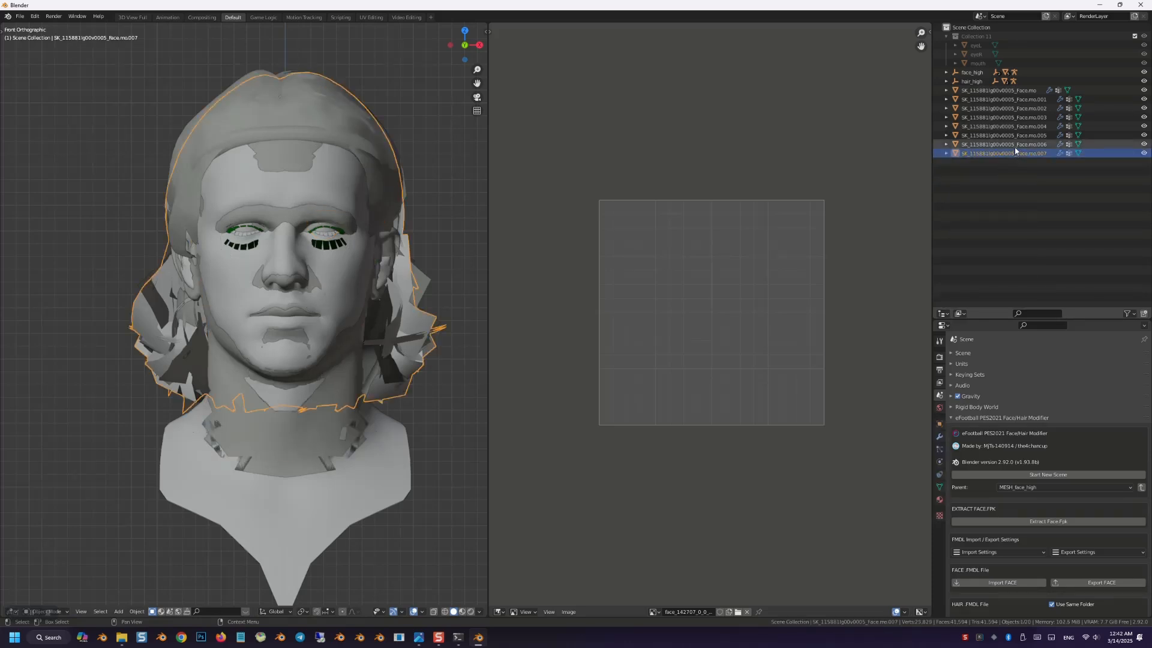
click(1015, 144)
click(1016, 137)
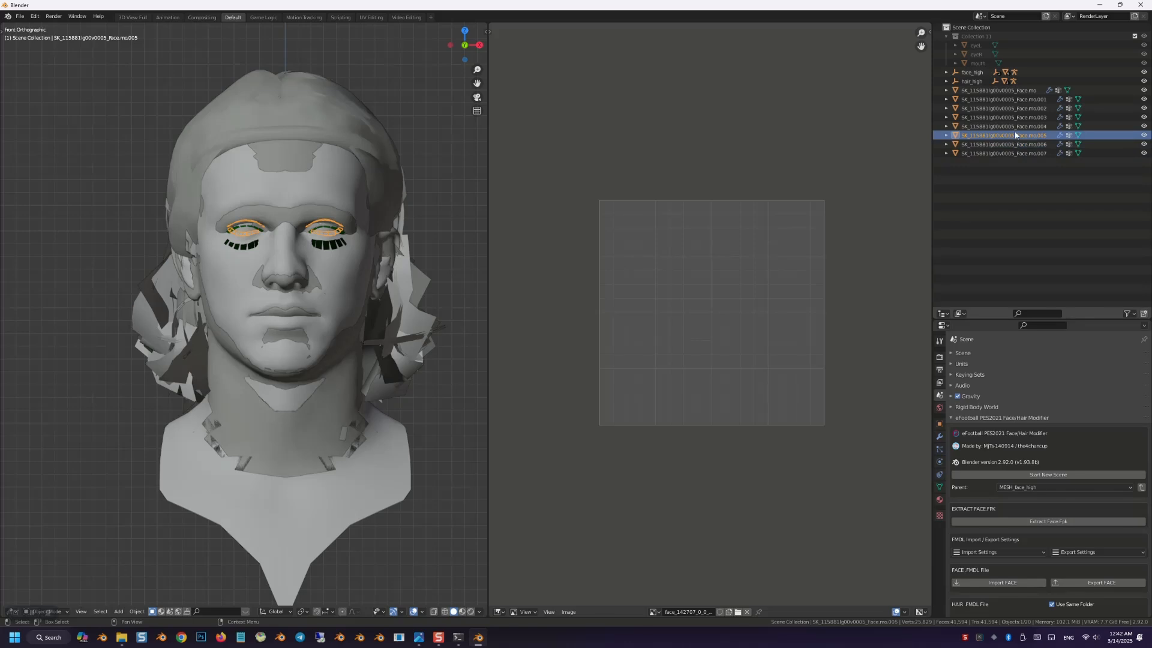
click(1012, 126)
click(1012, 118)
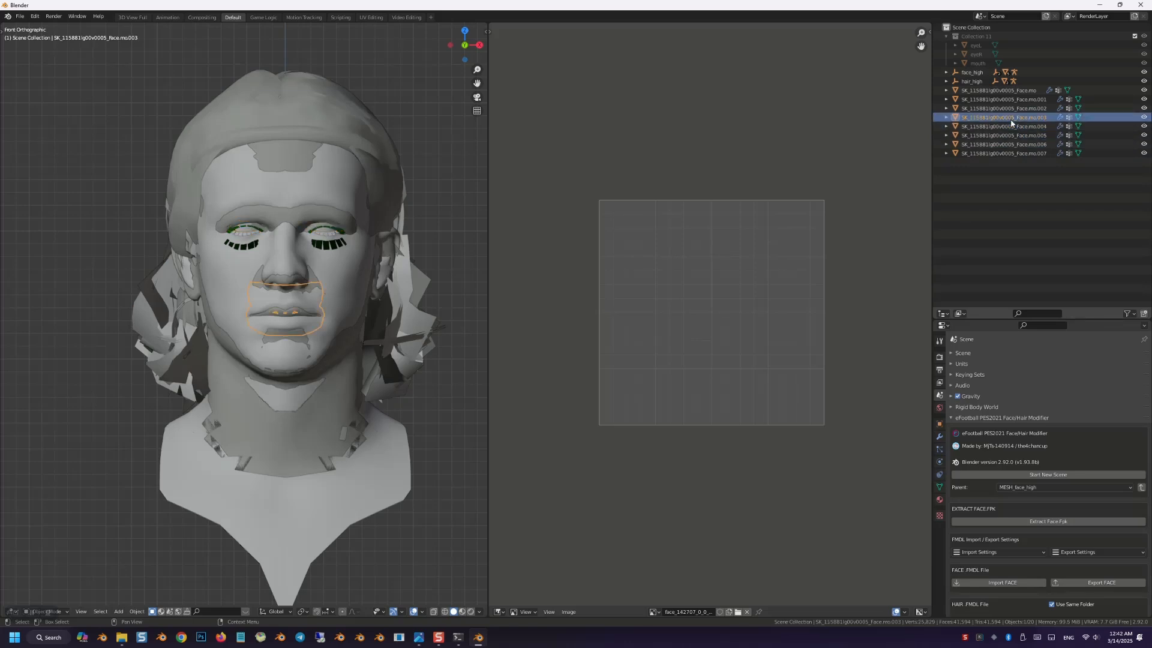
click(1012, 109)
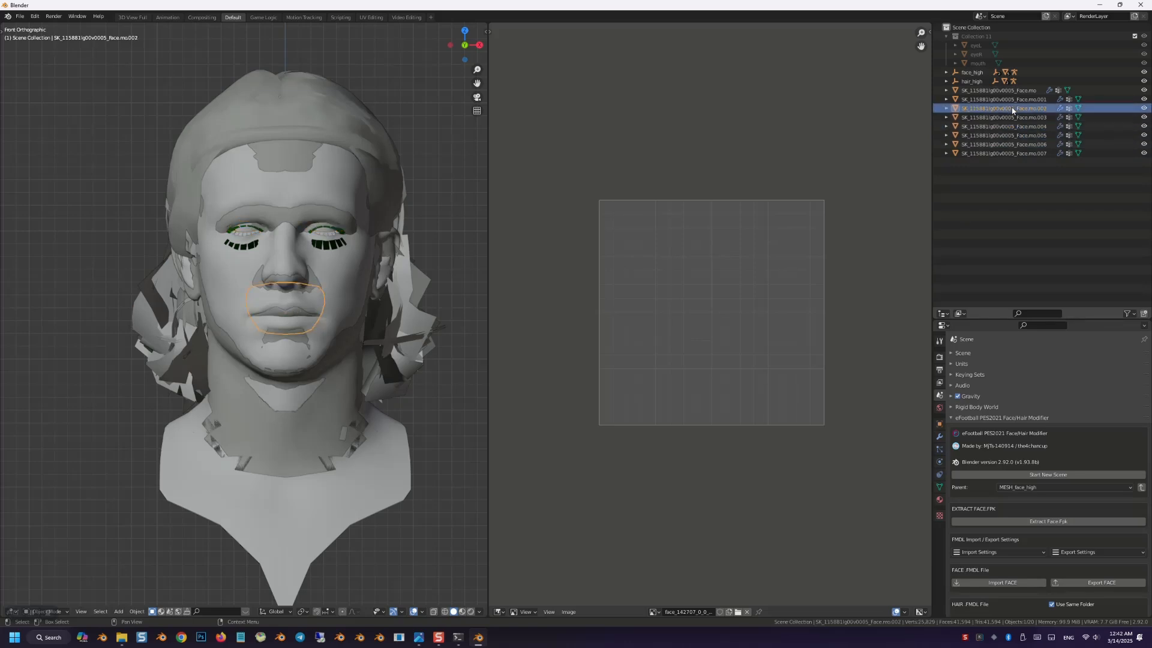
click(1013, 101)
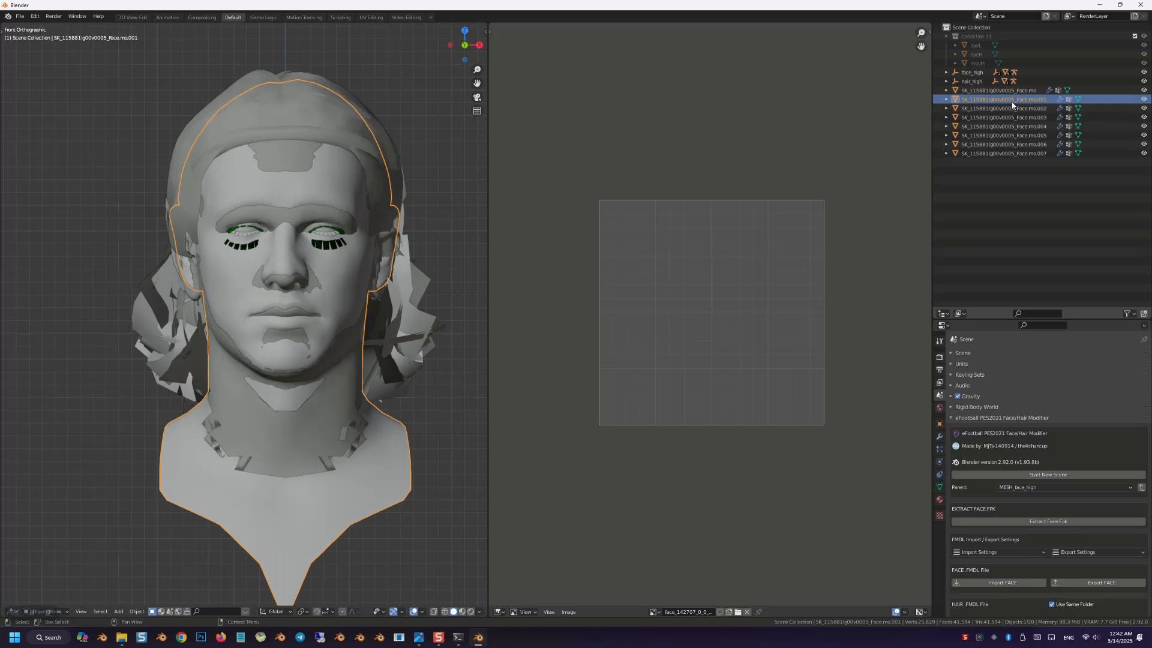
click(1012, 90)
right_click(1012, 93)
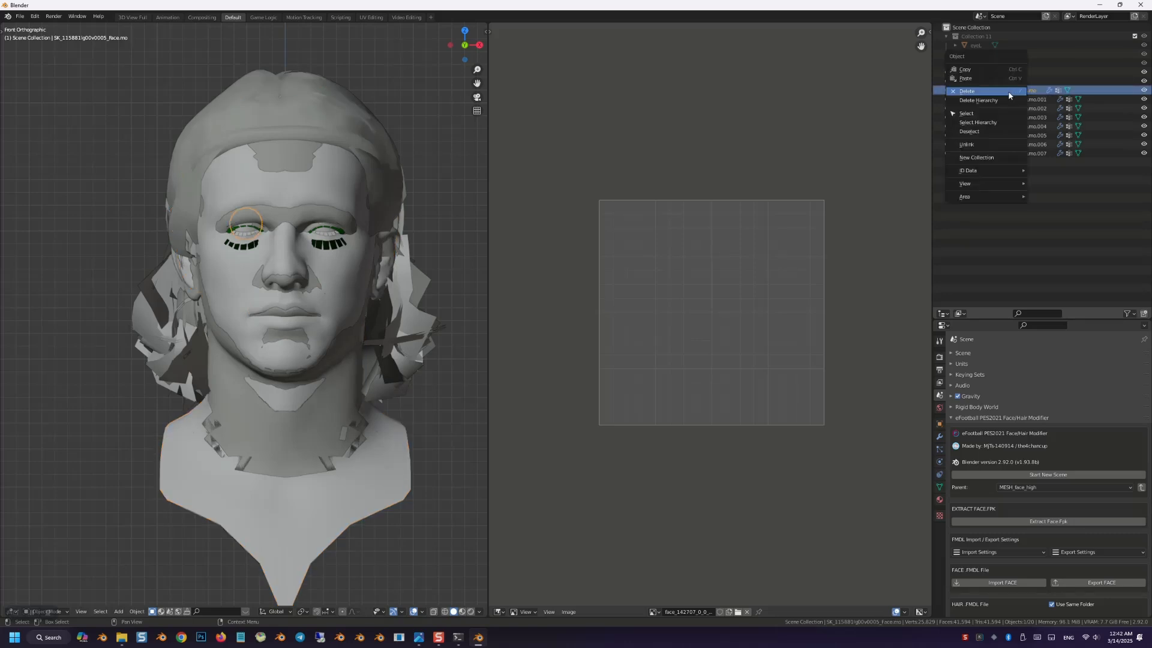
click(1009, 93)
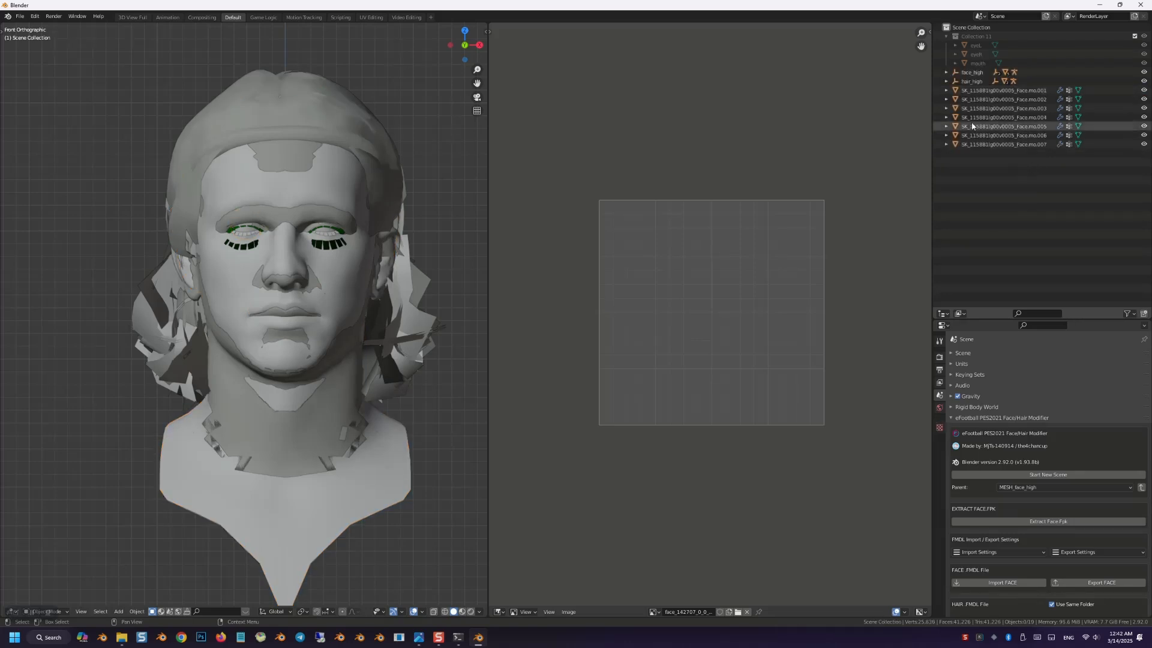
Step: Transfer the shape of SK_115881lg00v0005_Face.mo.001 to mesh_id_face_0 with Mesh Data Transfer, using the Active UV search method
click(946, 72)
click(956, 82)
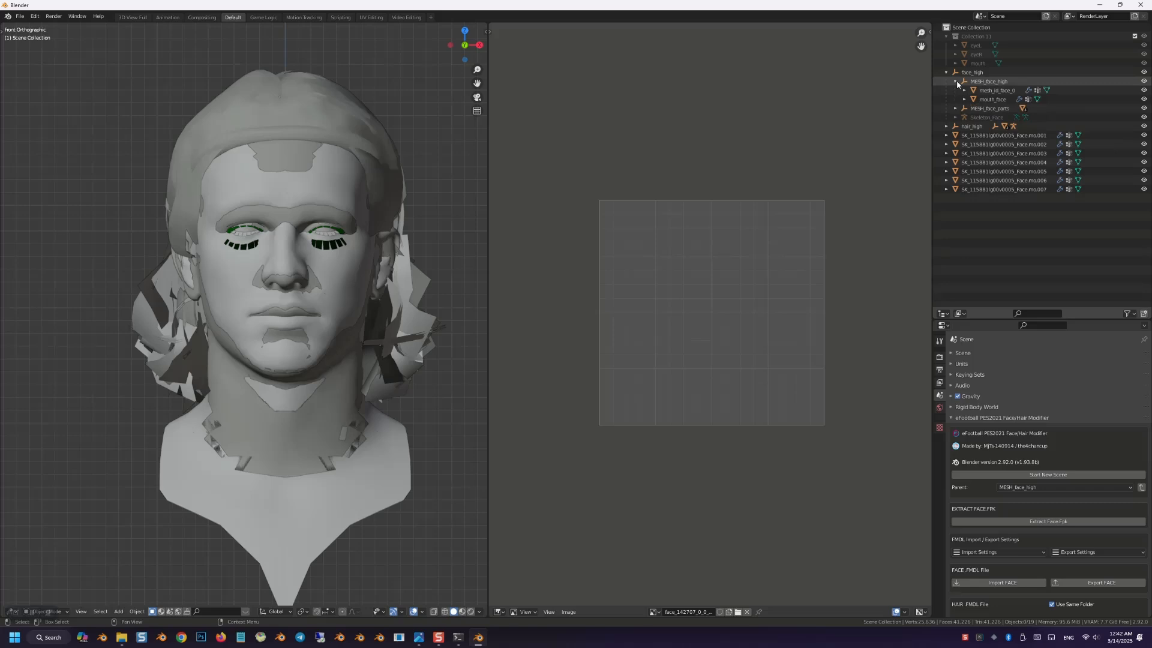
click(1011, 91)
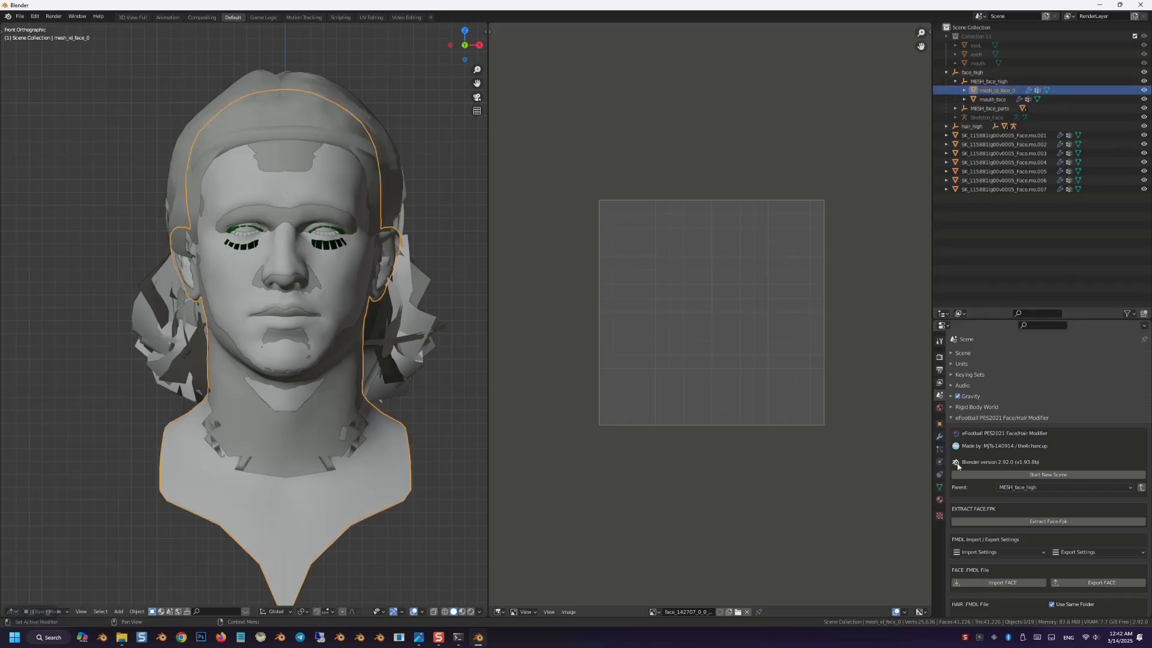
click(940, 487)
click(972, 512)
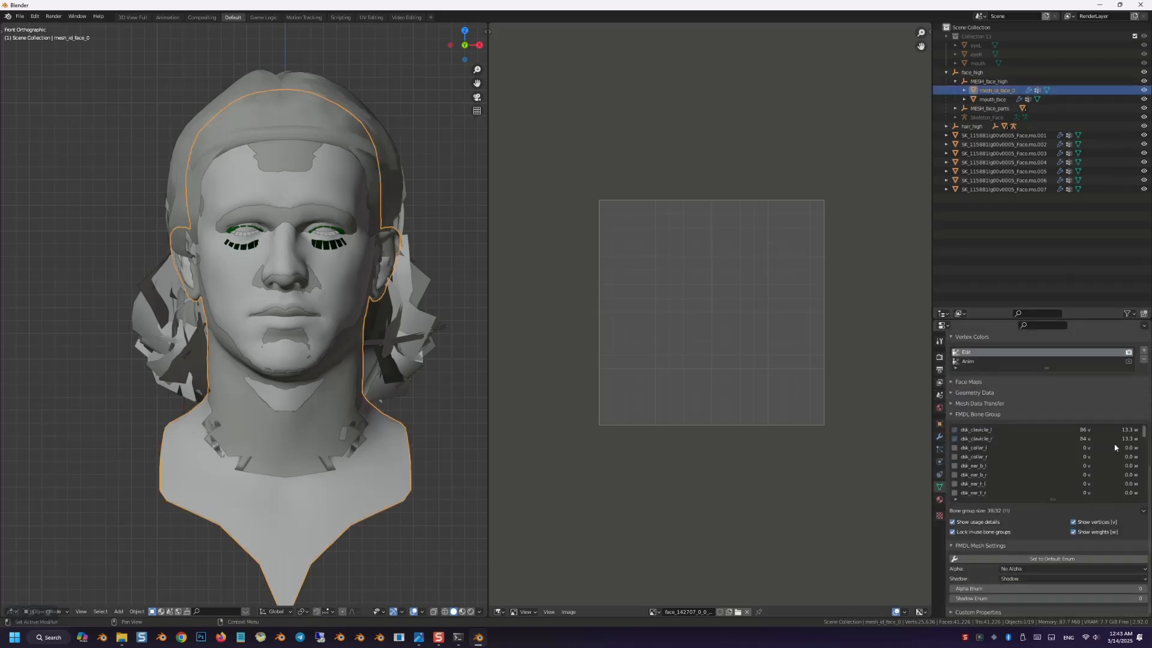
scroll(973, 408, down, 4)
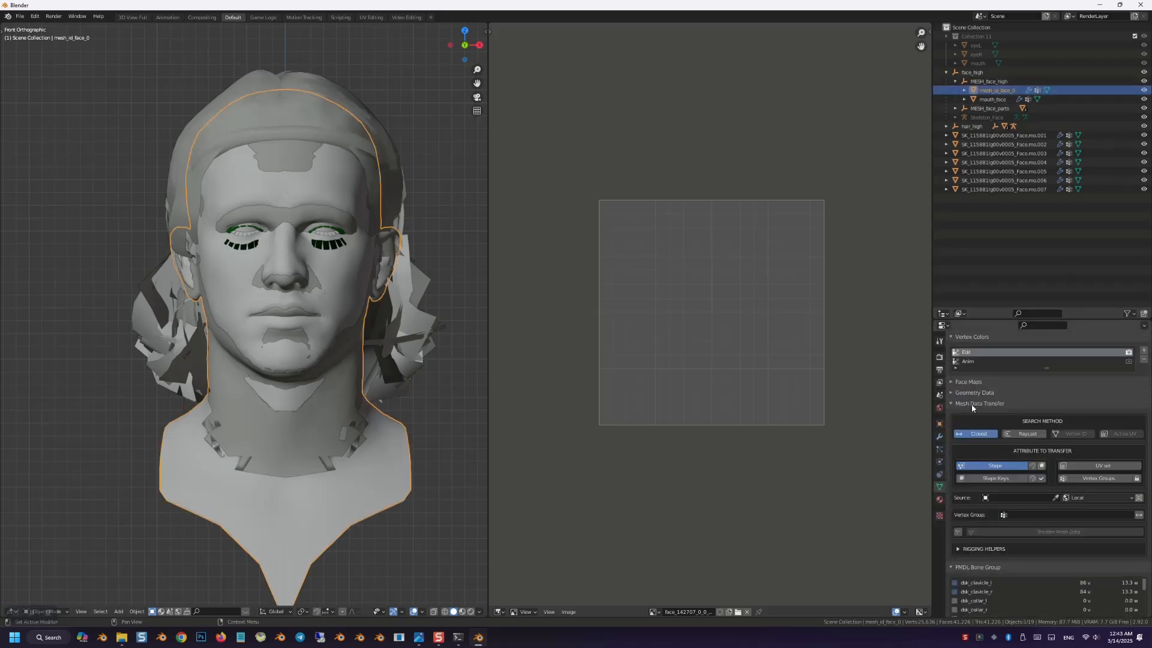
click(994, 497)
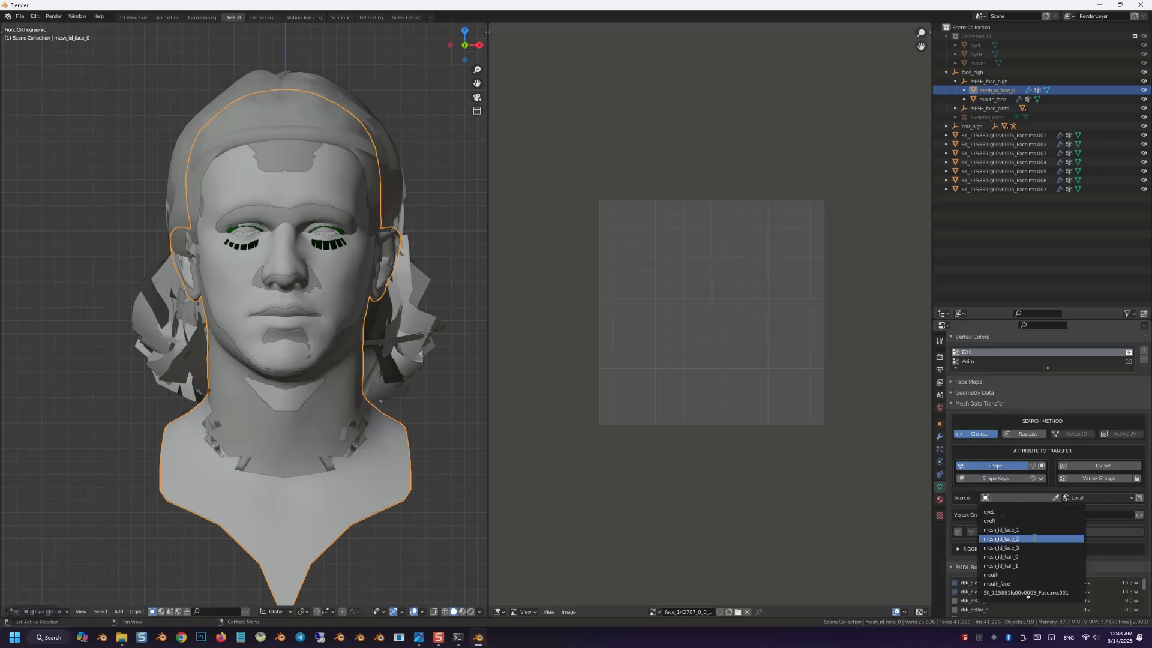
scroll(1044, 576, down, 3)
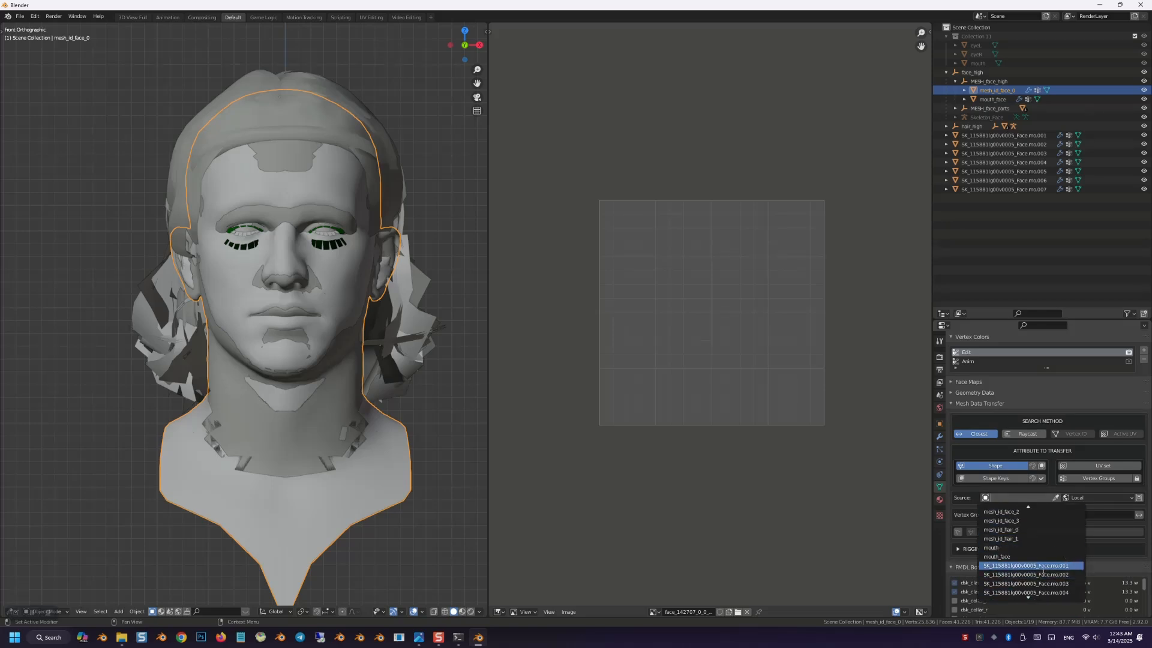
click(1070, 564)
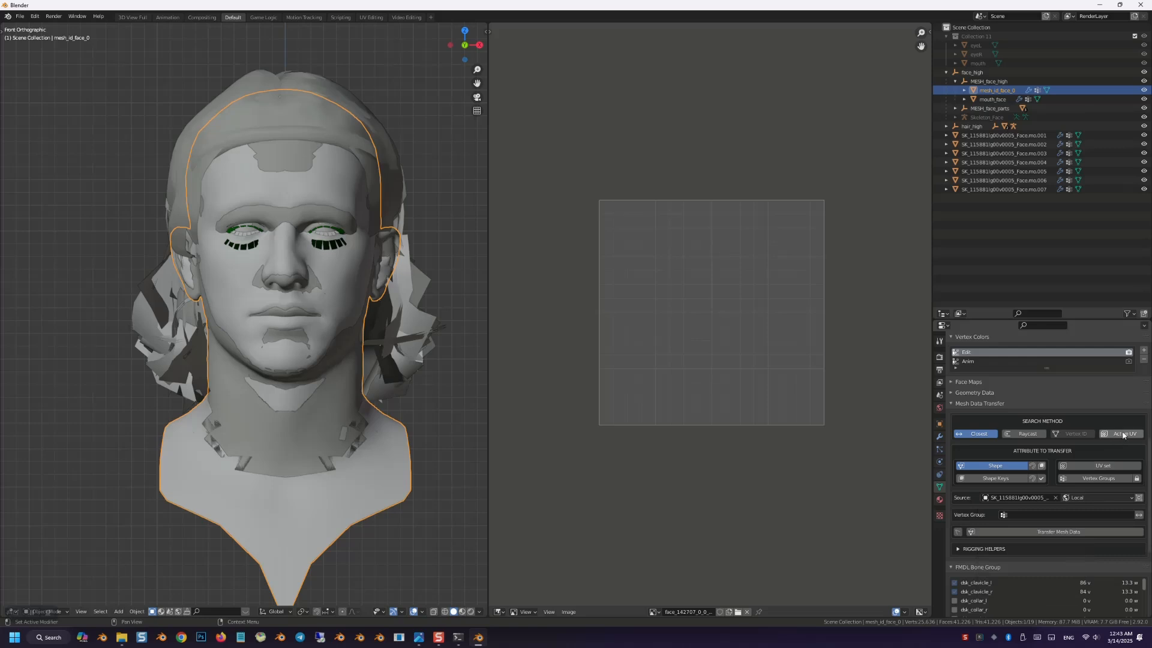
click(1121, 433)
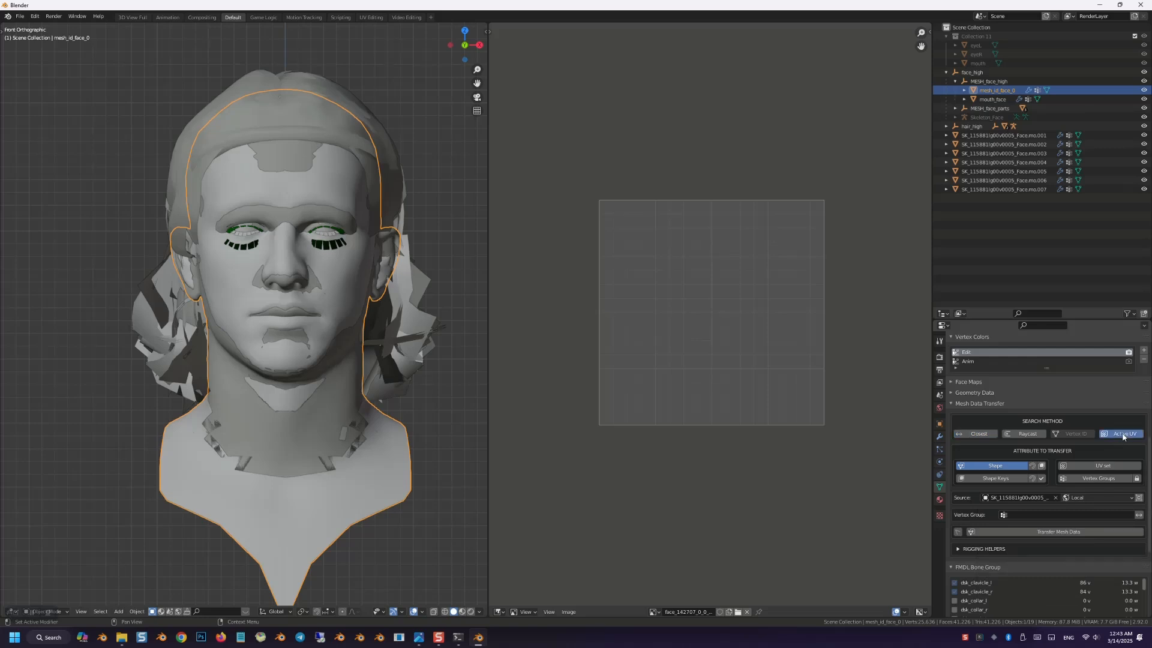
click(1066, 532)
click(982, 235)
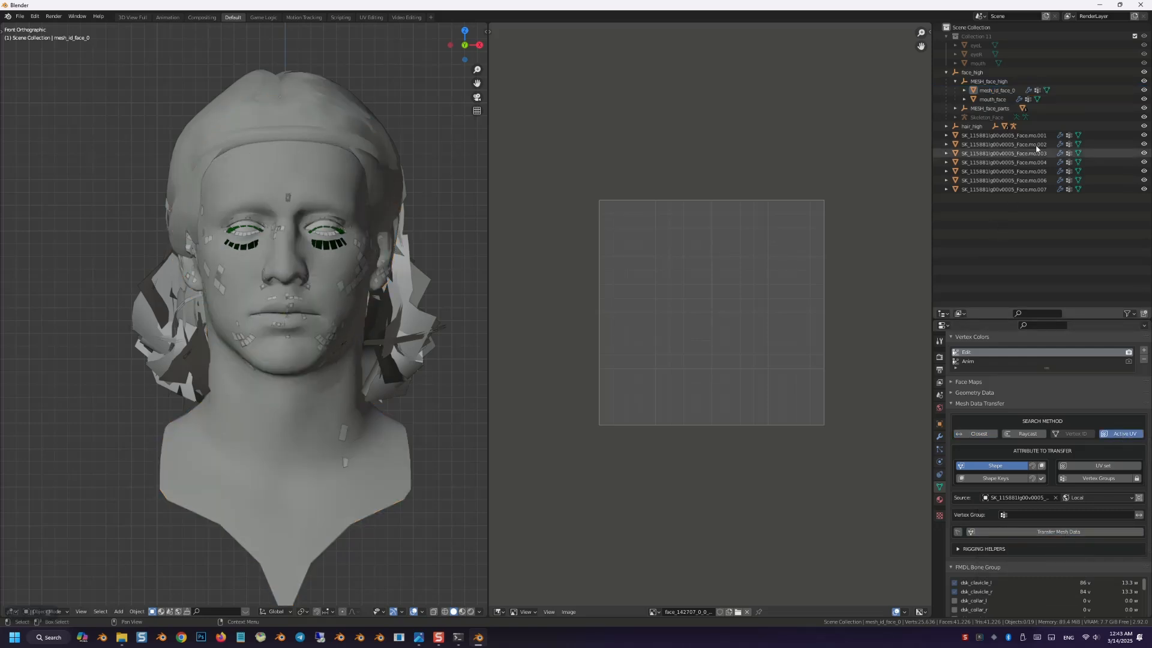
Step: Delete the source head mesh SK_115881lg00v0005_Face.mo.001
click(1034, 137)
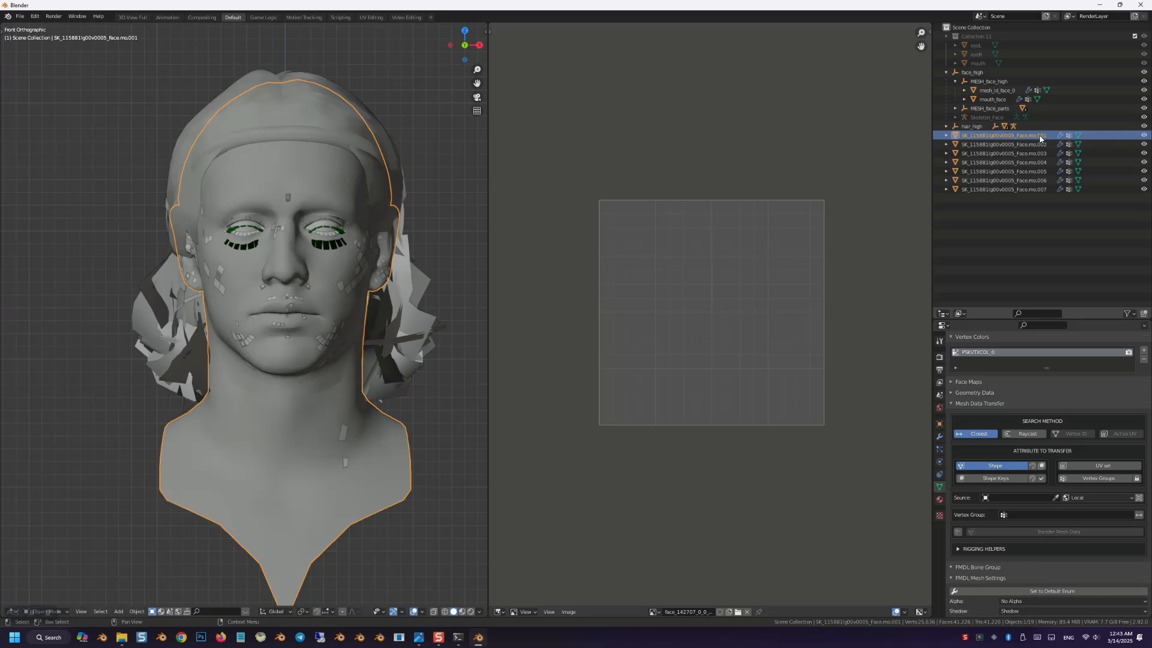
right_click(1040, 139)
click(1039, 138)
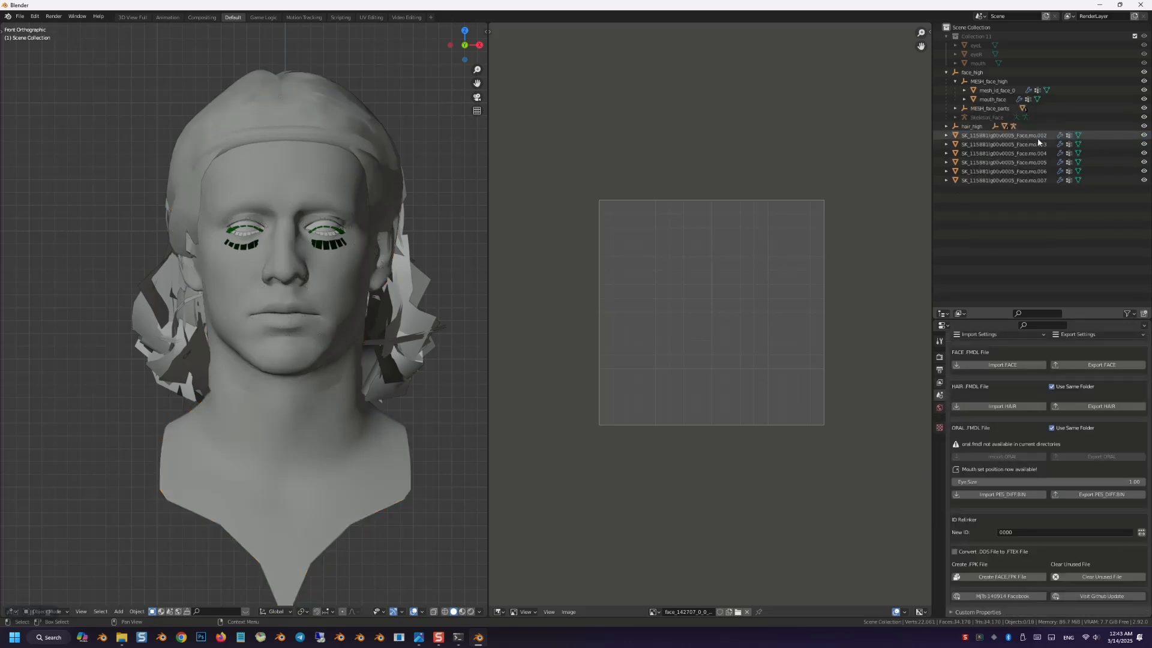
Step: Compare the imported mouth part with mouth_face, and join SK_115881lg00v0005_Face.mo.003 into SK_115881lg00v0005_Face.mo.002
click(1038, 136)
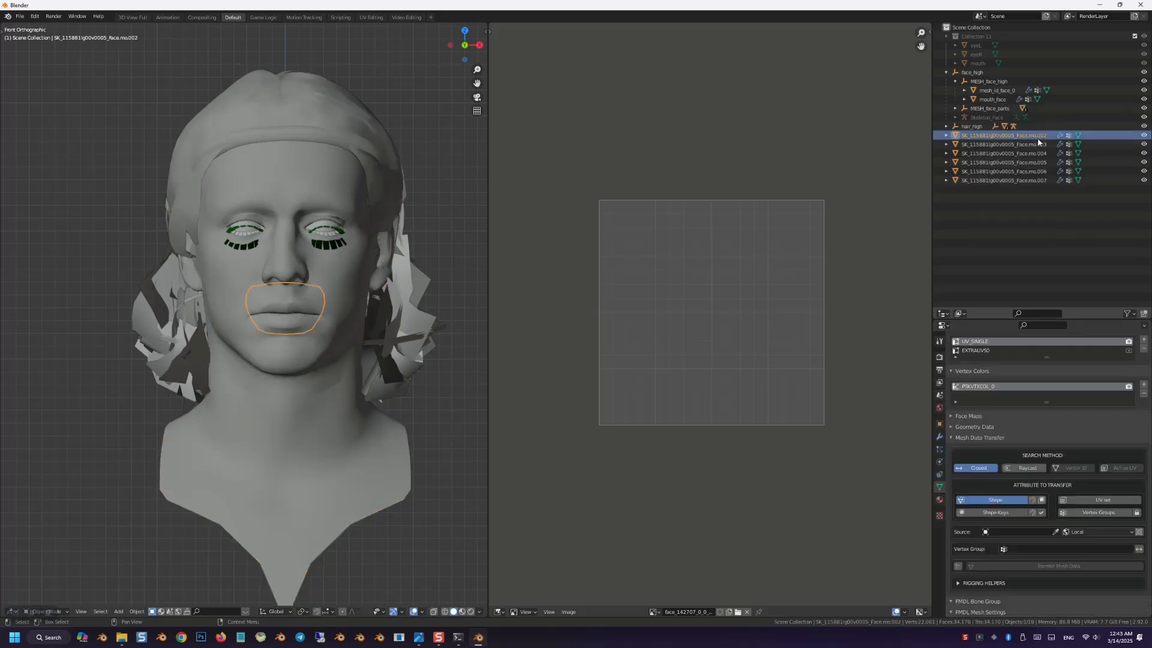
click(1016, 216)
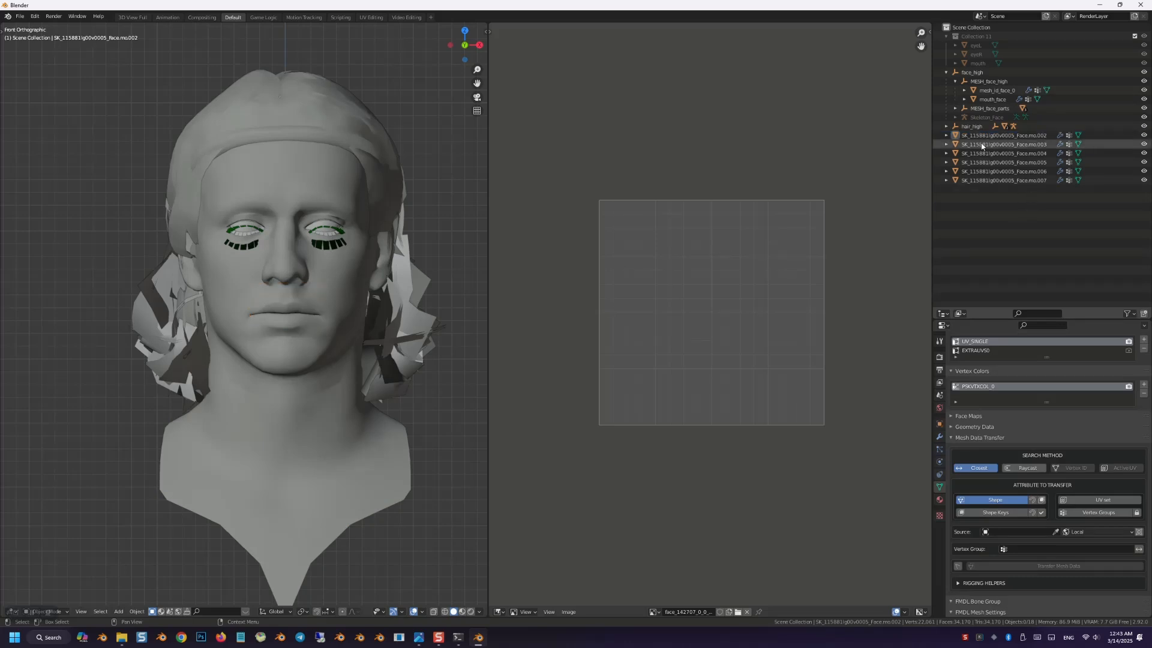
click(993, 100)
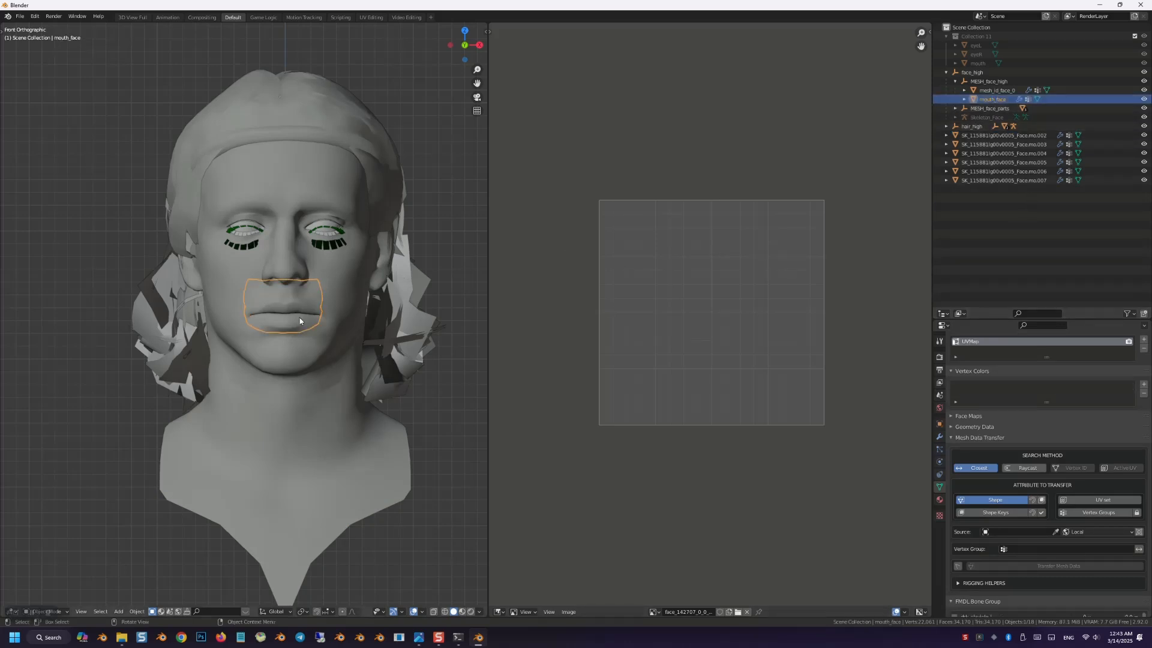
click(1032, 137)
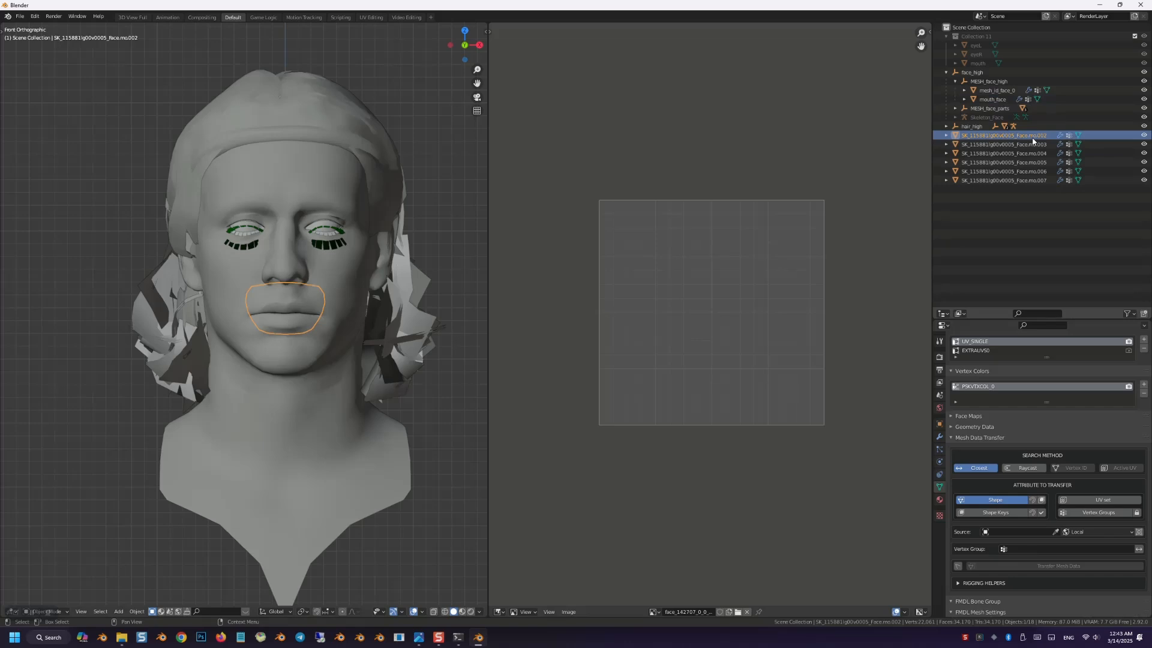
shift+click(1032, 144)
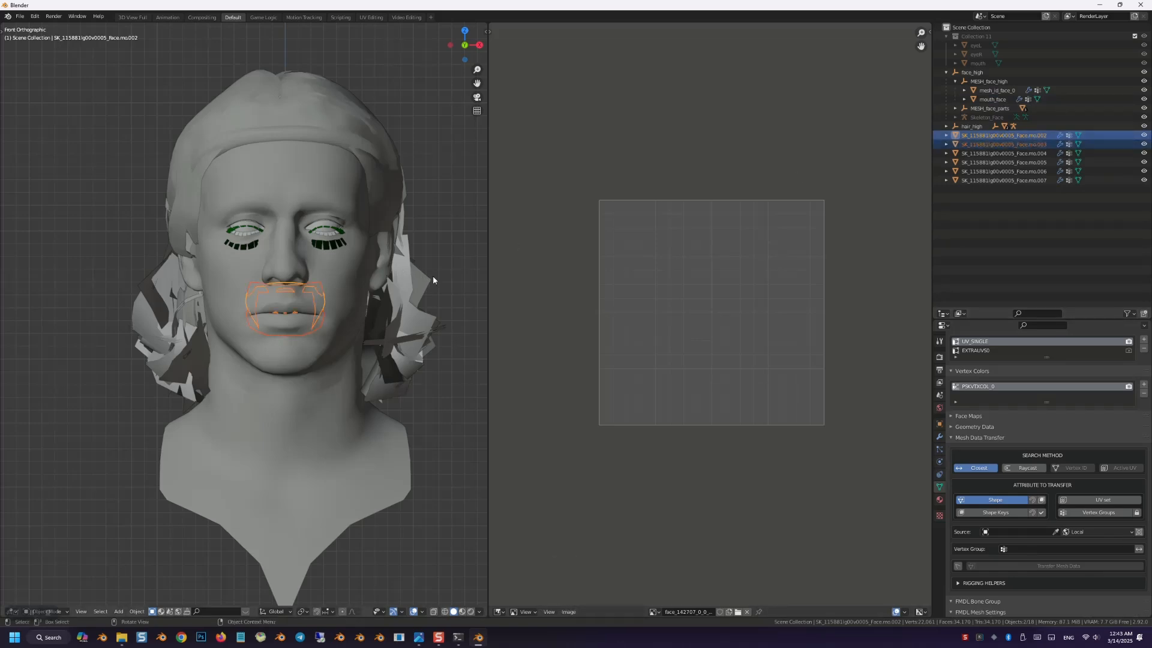
key(ctrl+j)
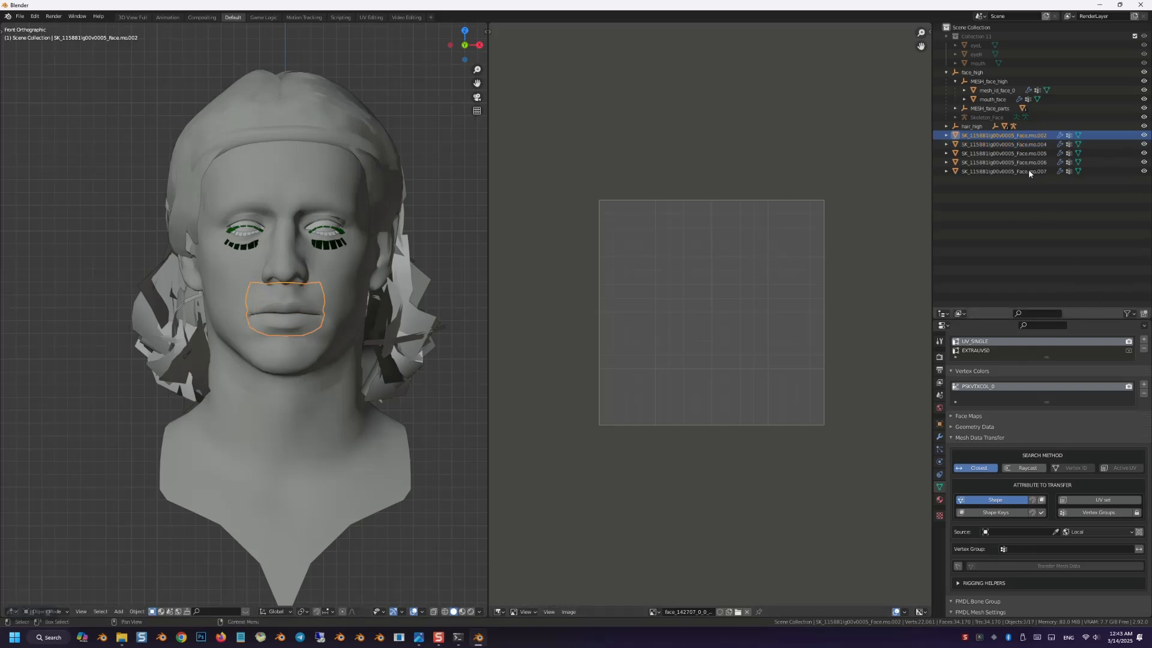
Step: Transfer the shape of the joined SK_115881lg00v0005_Face.mo.002 to mouth_face by Active UV, and delete the source mesh
click(990, 100)
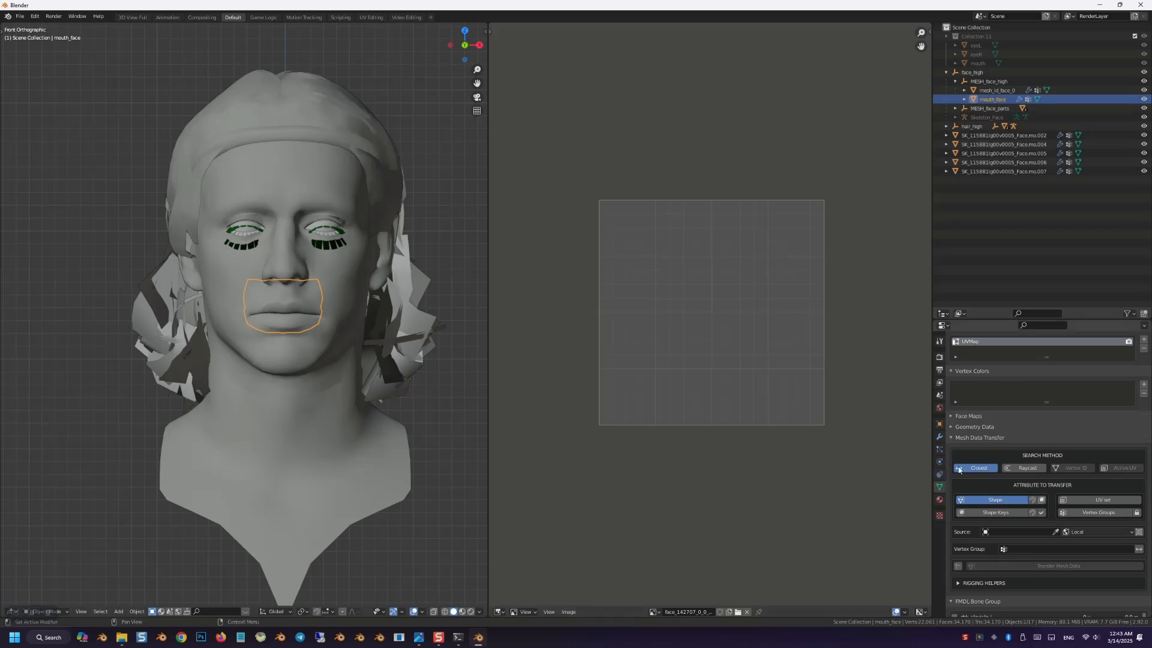
click(999, 532)
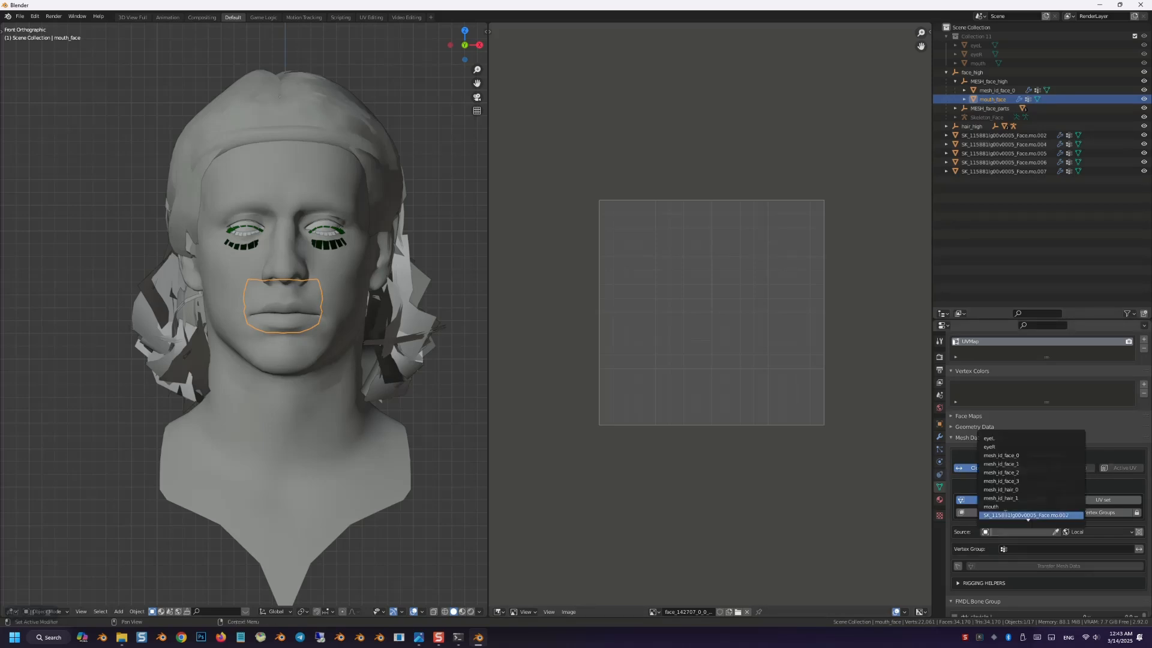
click(1057, 481)
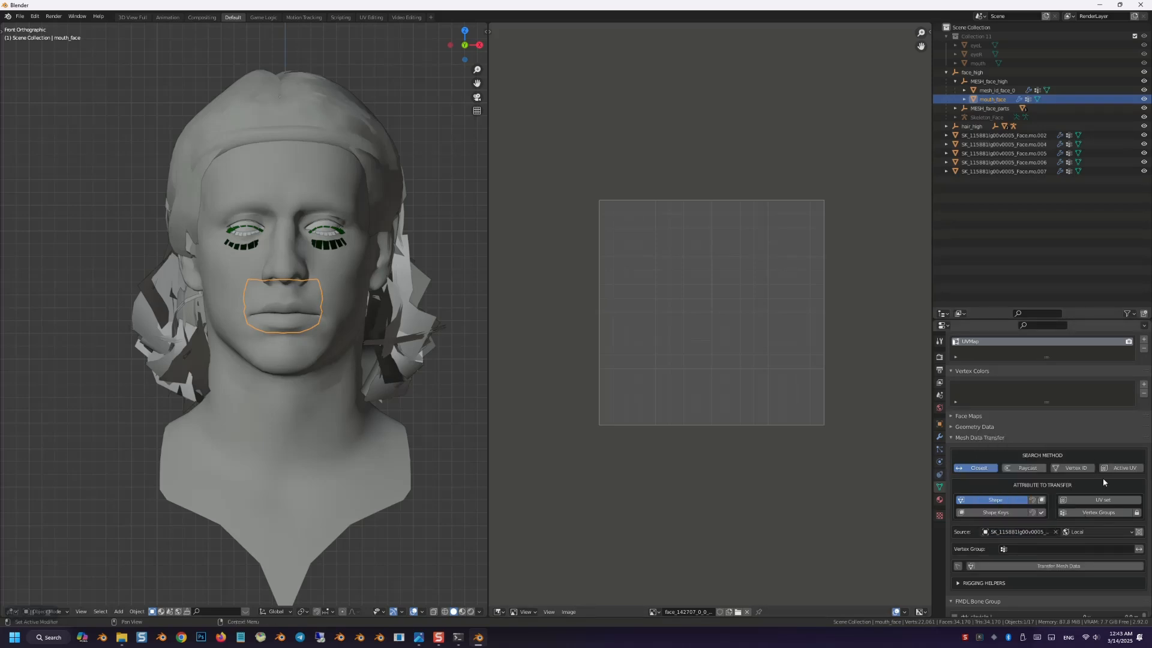
click(1123, 468)
click(1078, 566)
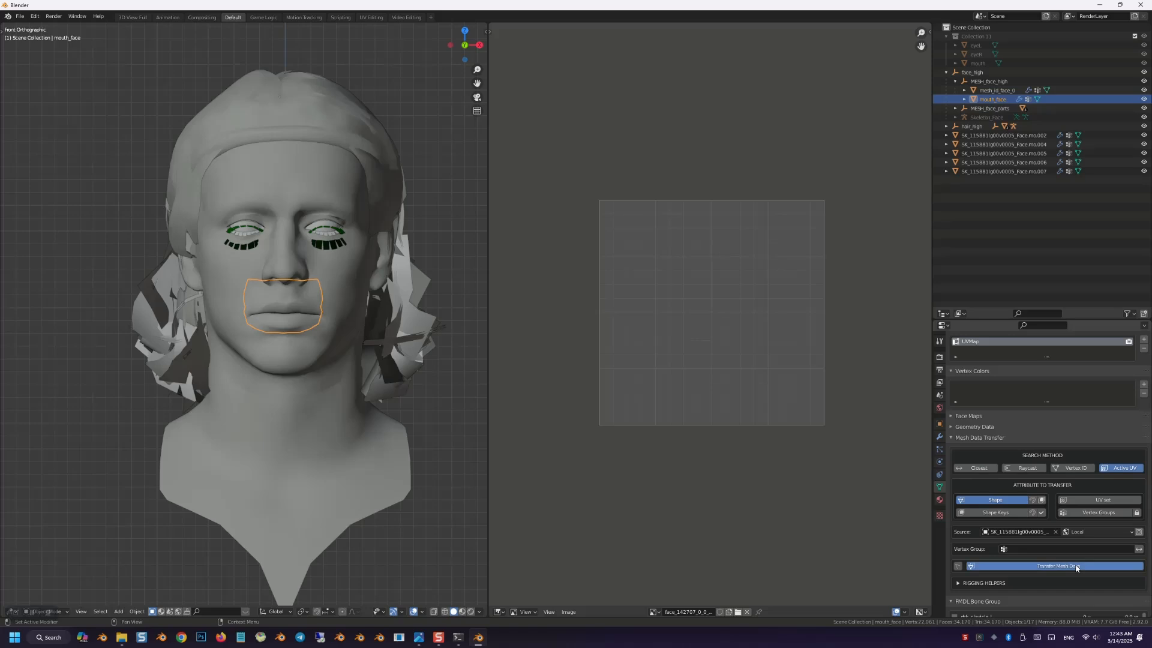
right_click(1034, 137)
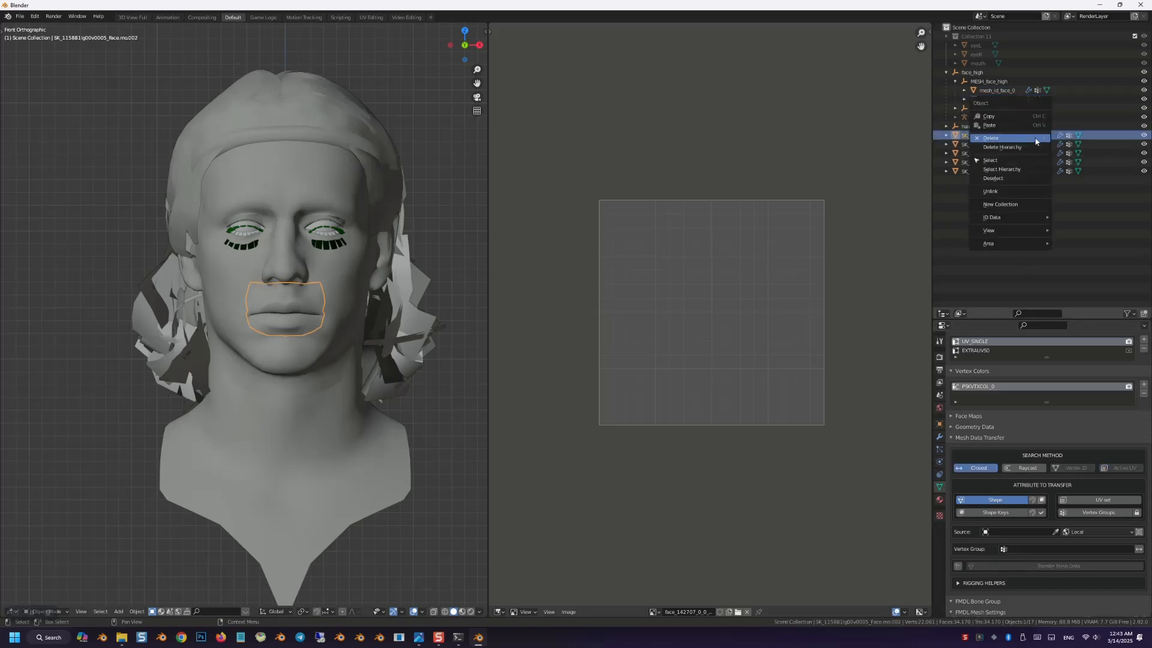
click(1029, 138)
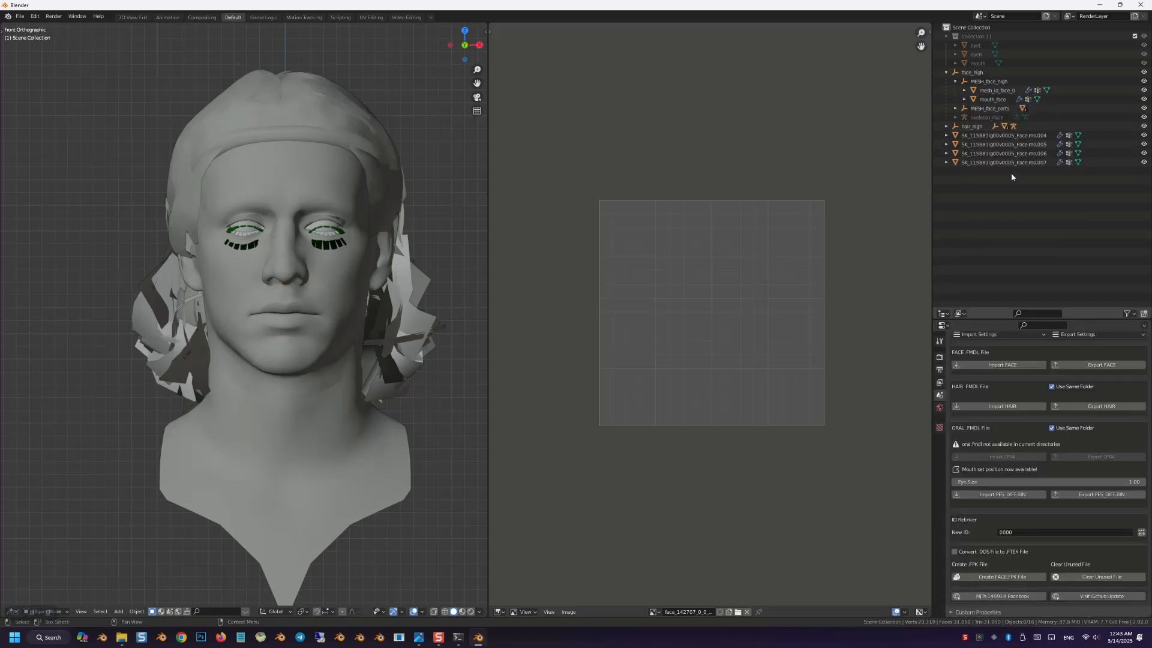
Step: Transfer the shape of the eye-area mesh SK_115881lg00v0005_Face.mo.004 to mesh_id_face_2 in MESH_face_parts, using Active UV
click(955, 109)
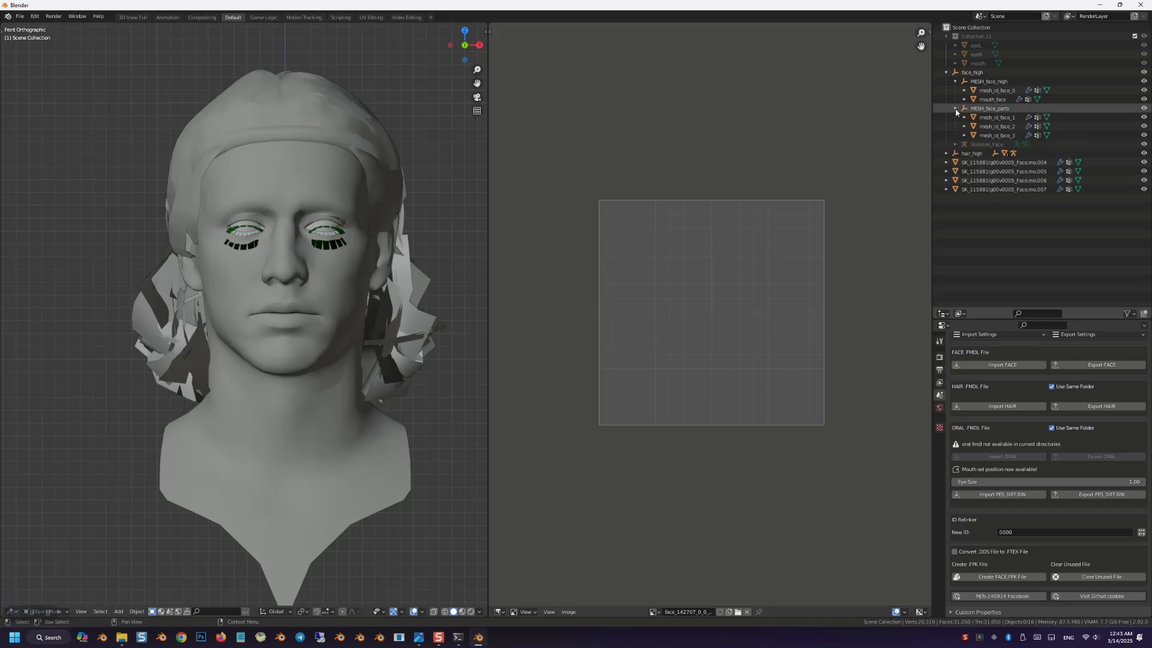
click(1042, 163)
scroll(321, 235, up, 7)
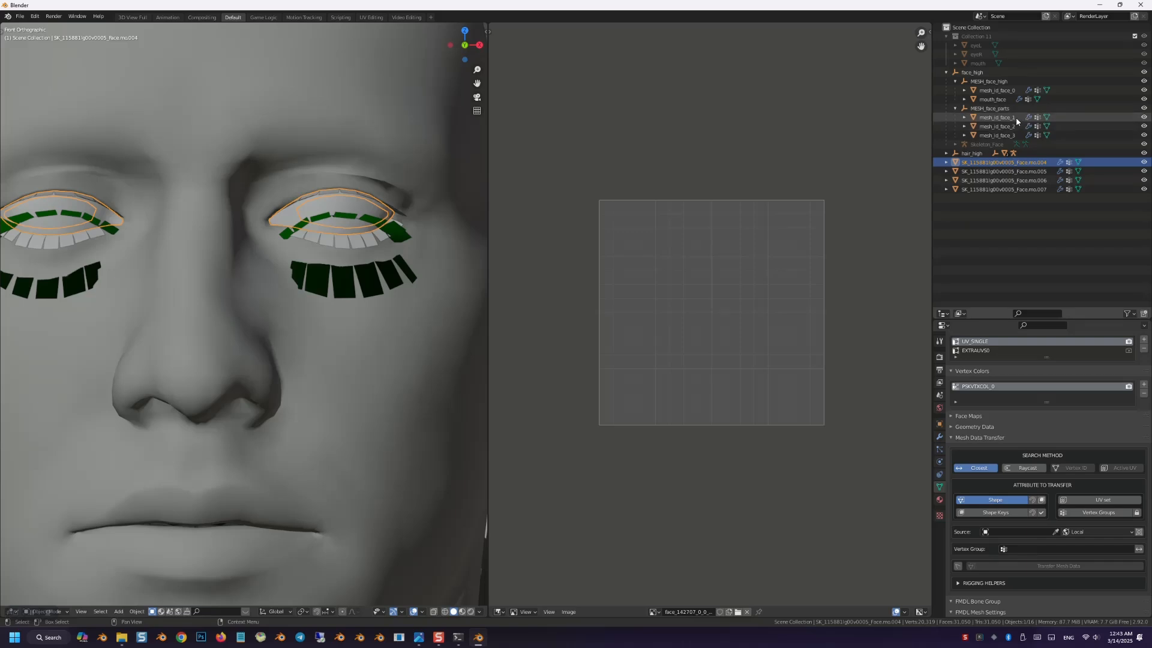
click(1017, 117)
click(1013, 127)
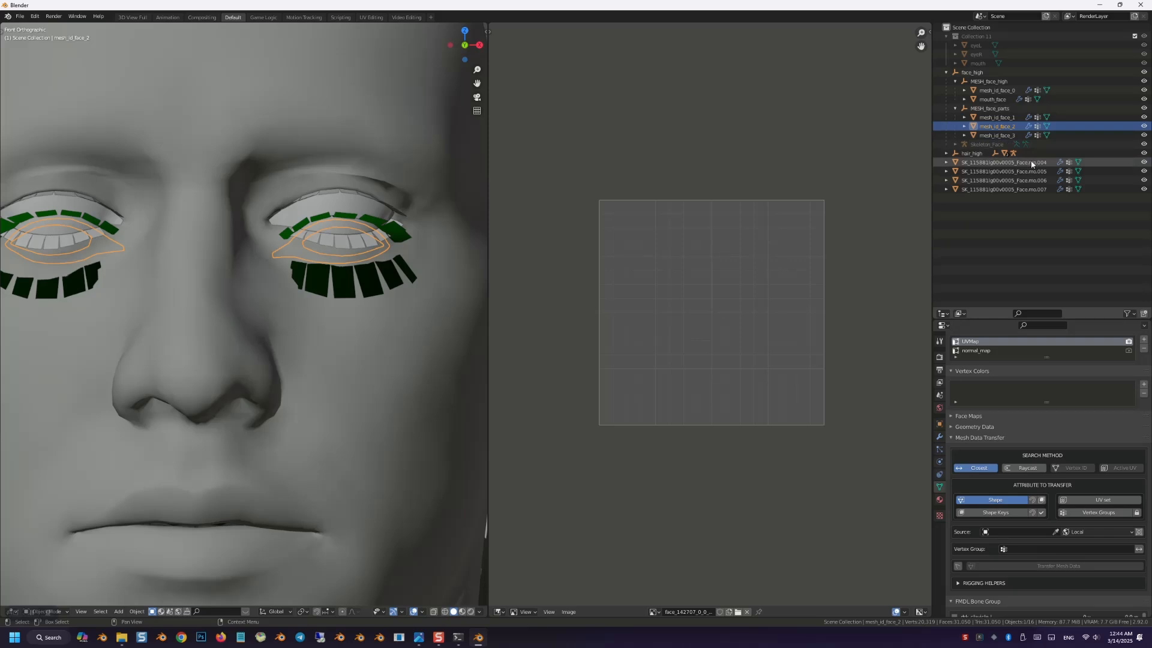
click(987, 532)
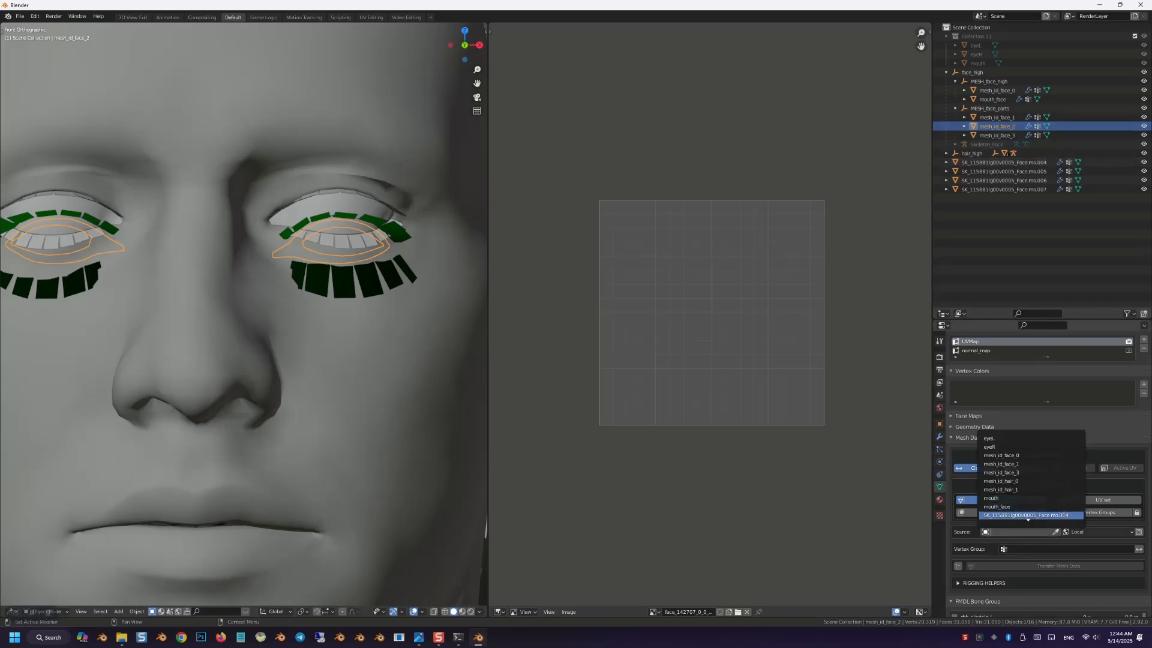
click(1074, 516)
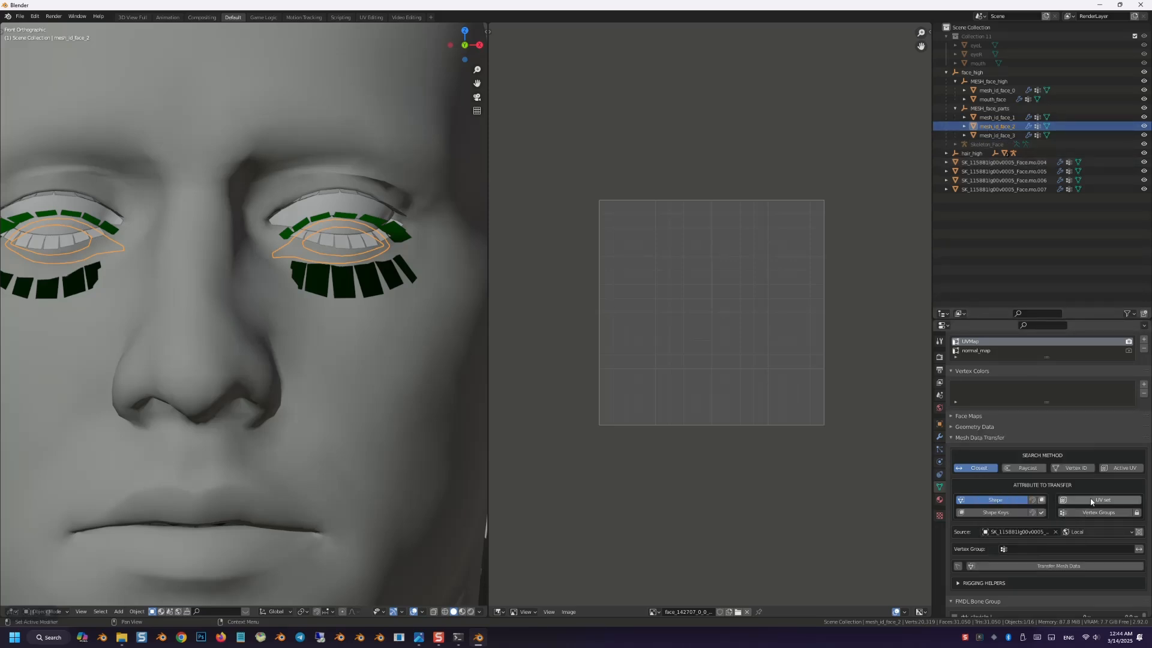
click(1071, 566)
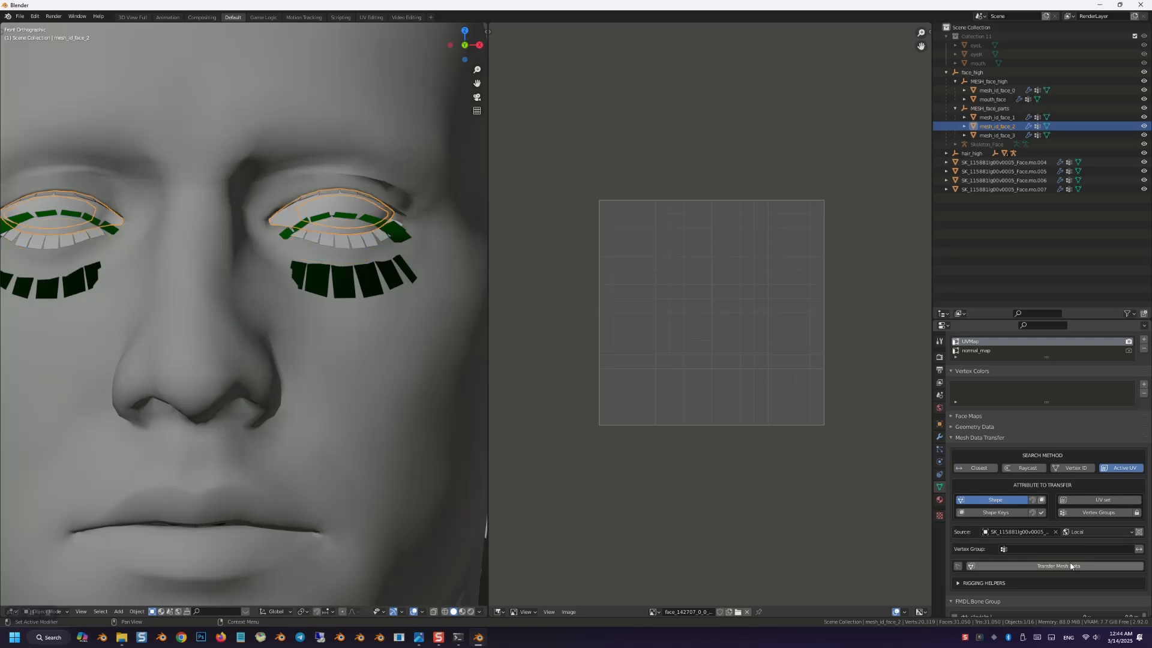
Step: Delete the source eye-area mesh SK_115881lg00v0005_Face.mo.004
click(1026, 163)
right_click(1026, 166)
click(1026, 165)
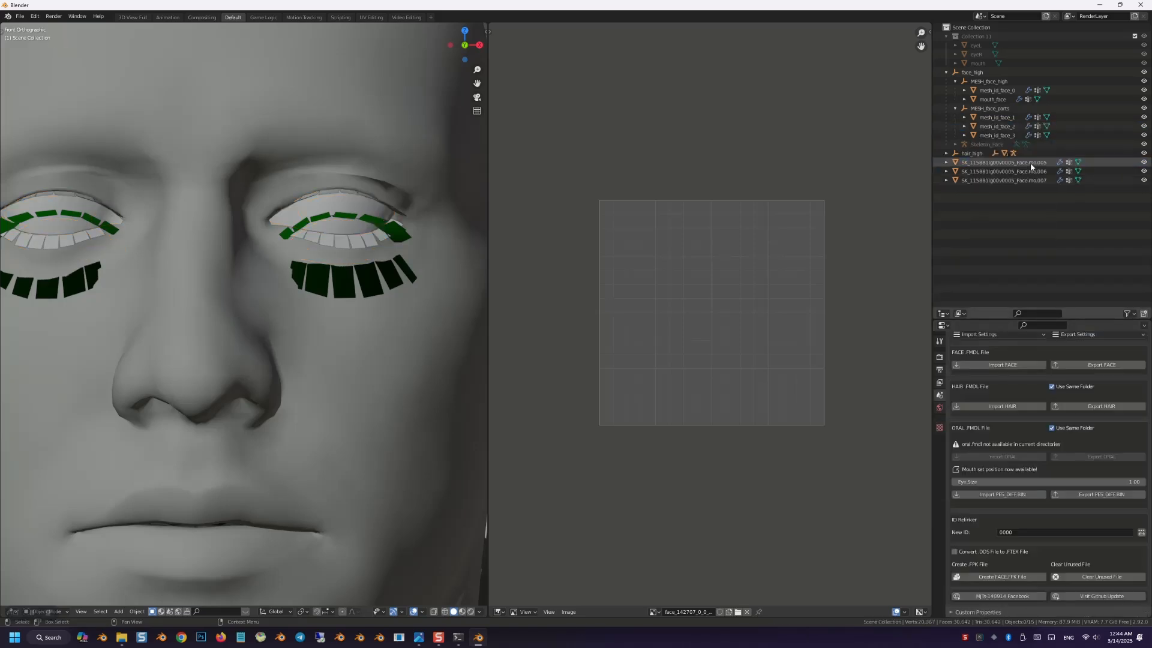
Step: Compare SK_115881lg00v0005_Face.mo.005 with mesh_id_face_3, and remove the source mesh's Head_Eyelash material slot
click(1032, 163)
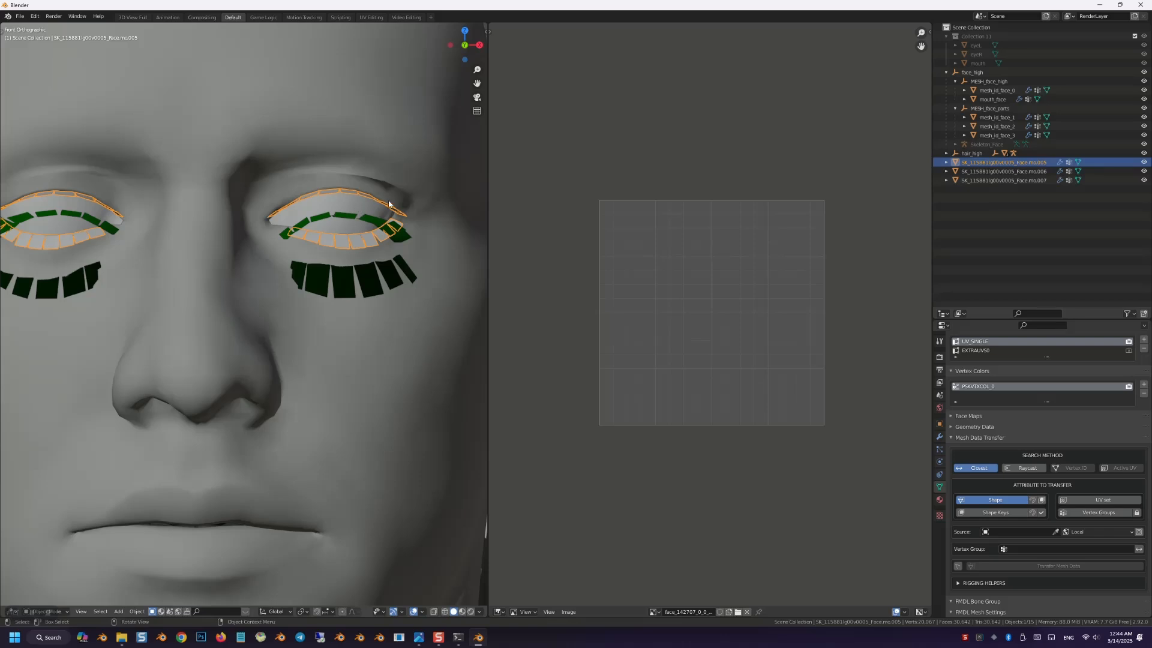
click(996, 136)
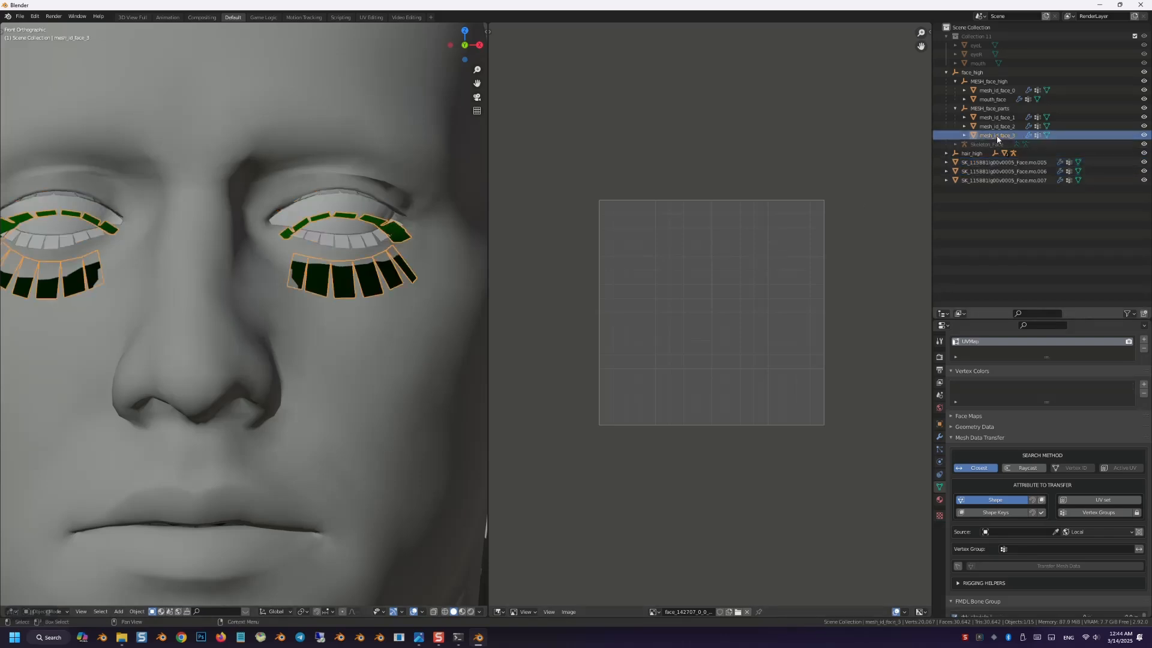
click(1032, 164)
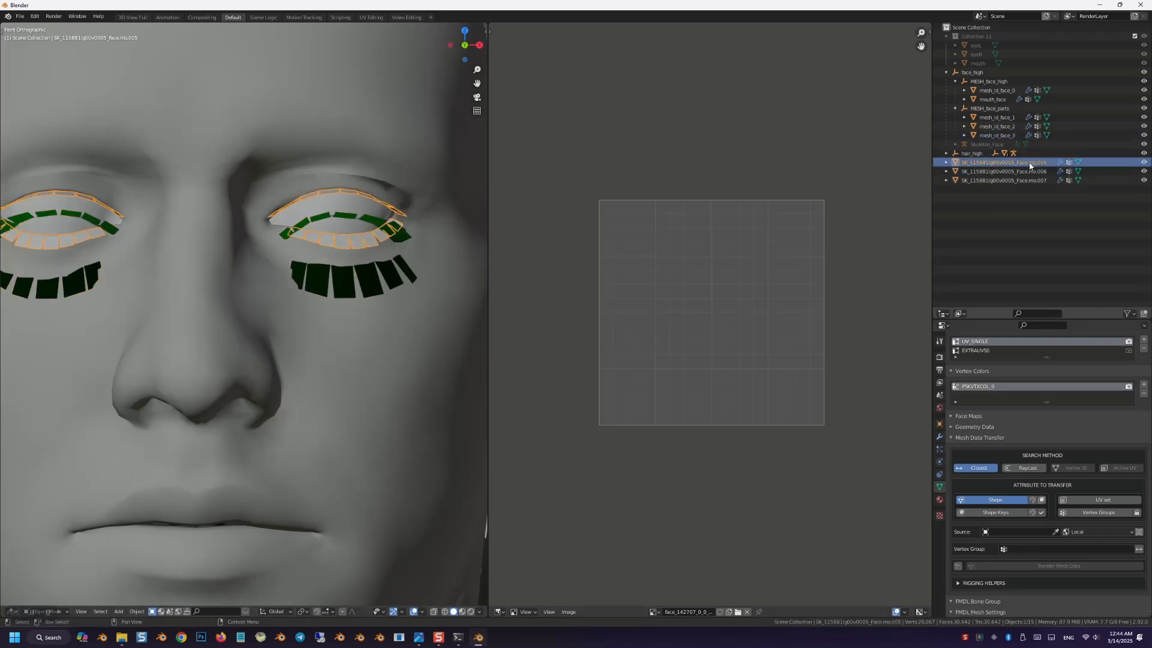
click(939, 499)
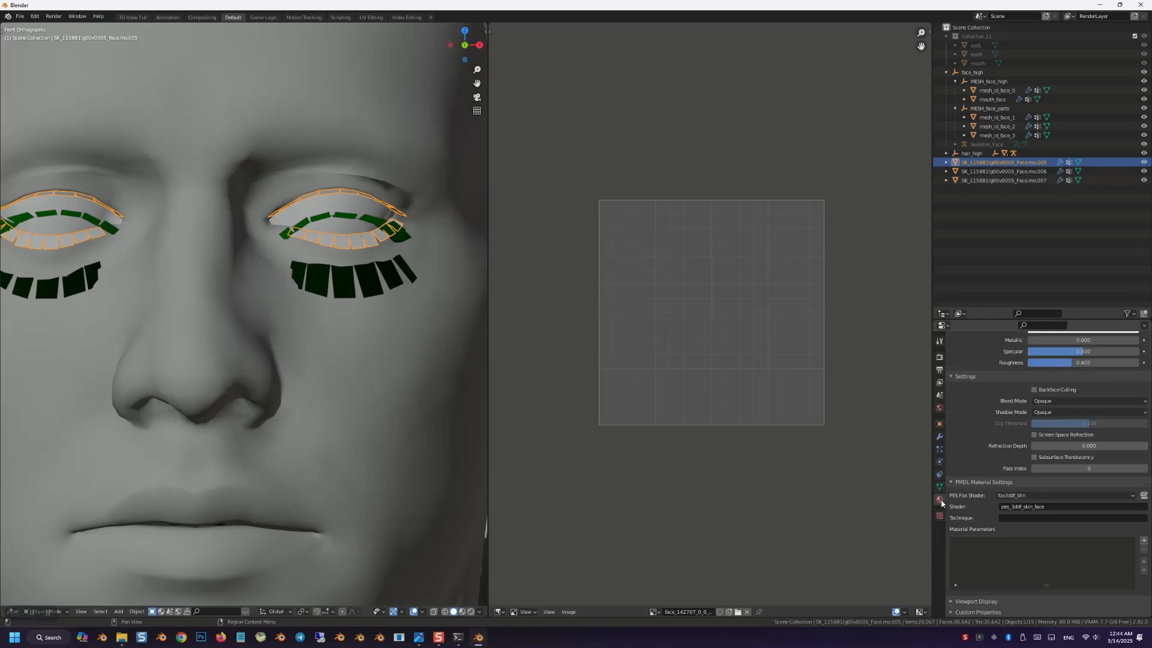
scroll(1140, 384, up, 4)
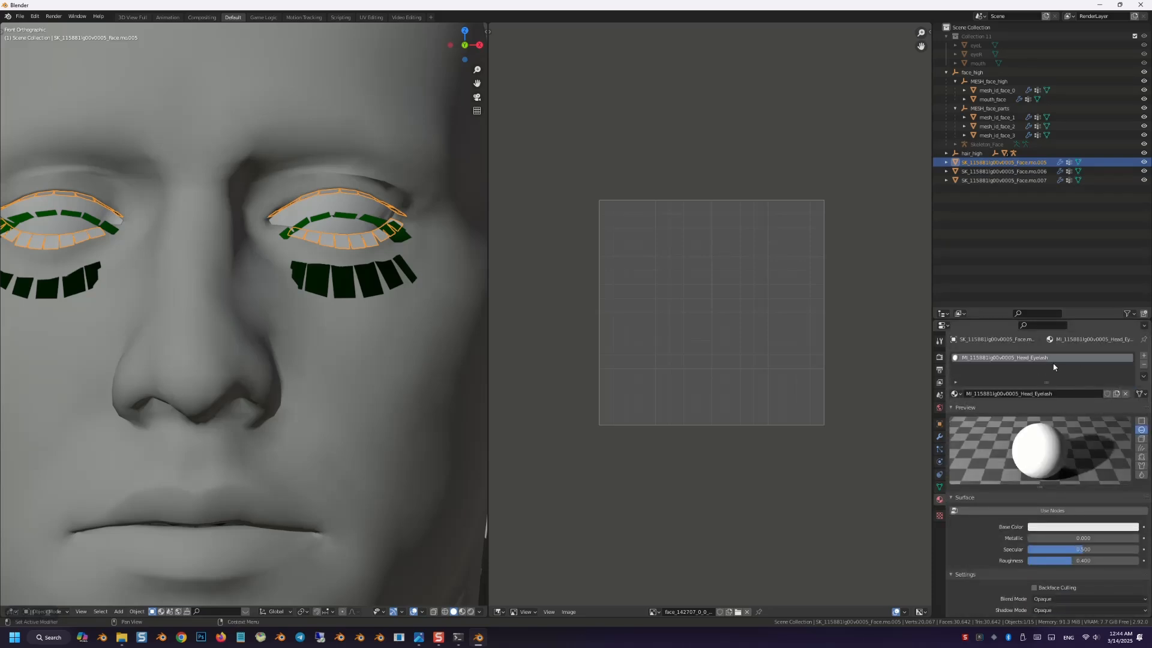
click(1143, 364)
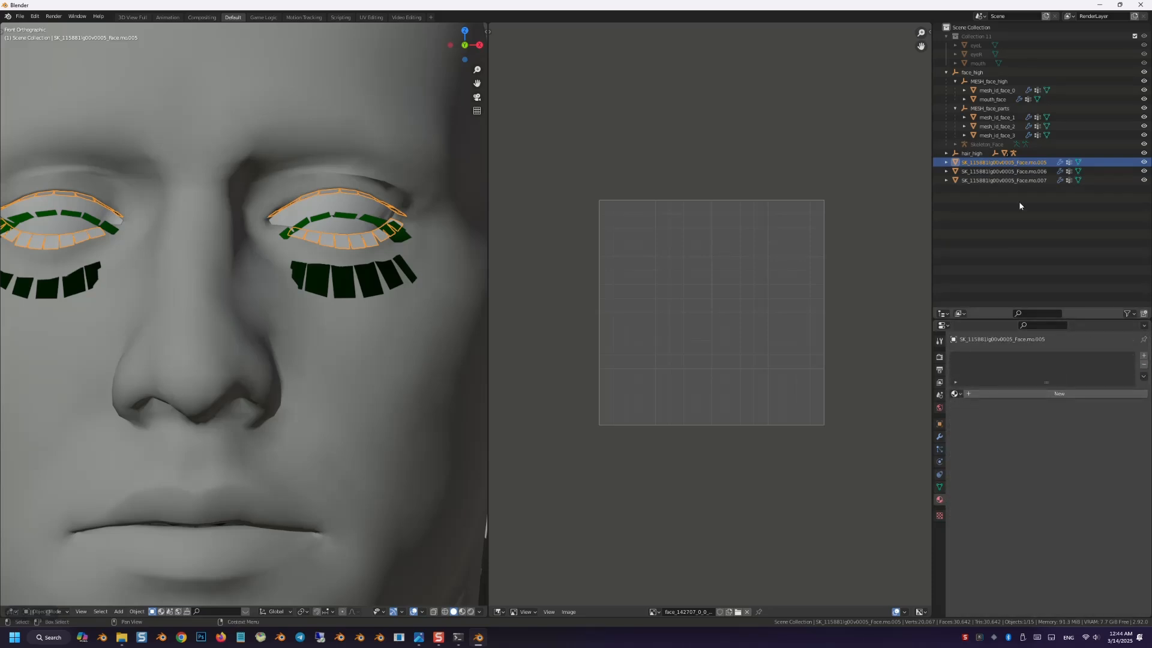
Step: Assign mesh_id_face_3's material fox_eyelash_mat.001 to the eyelash mesh SK_115881lg00v0005_Face.mo.005
click(1003, 137)
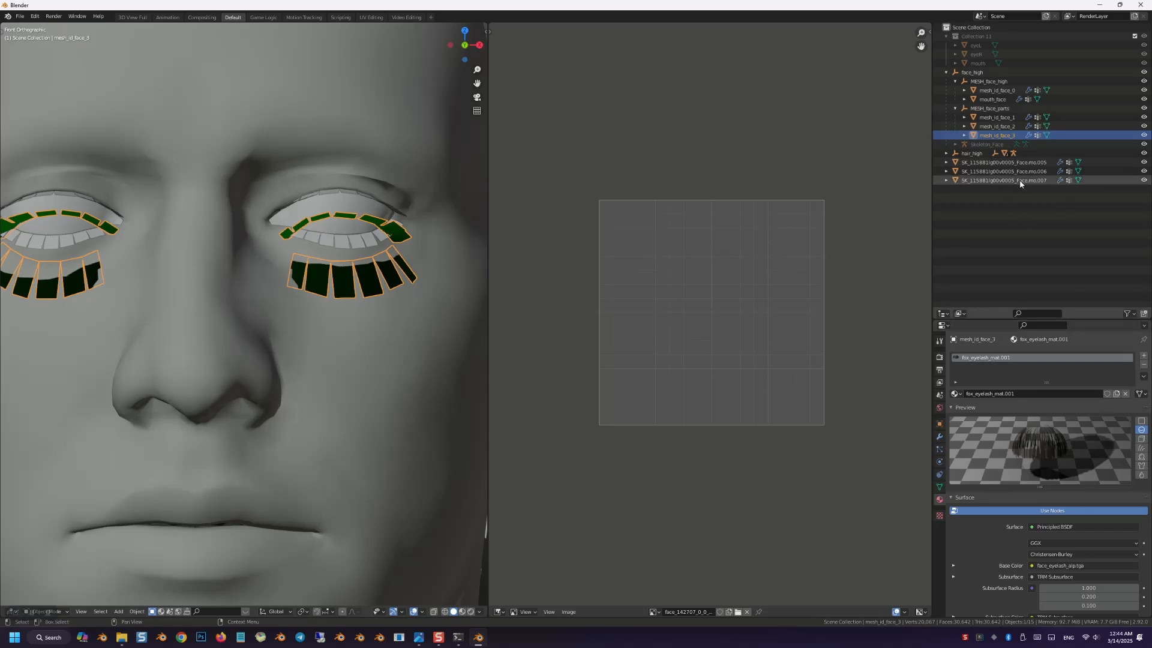
click(1022, 162)
click(954, 393)
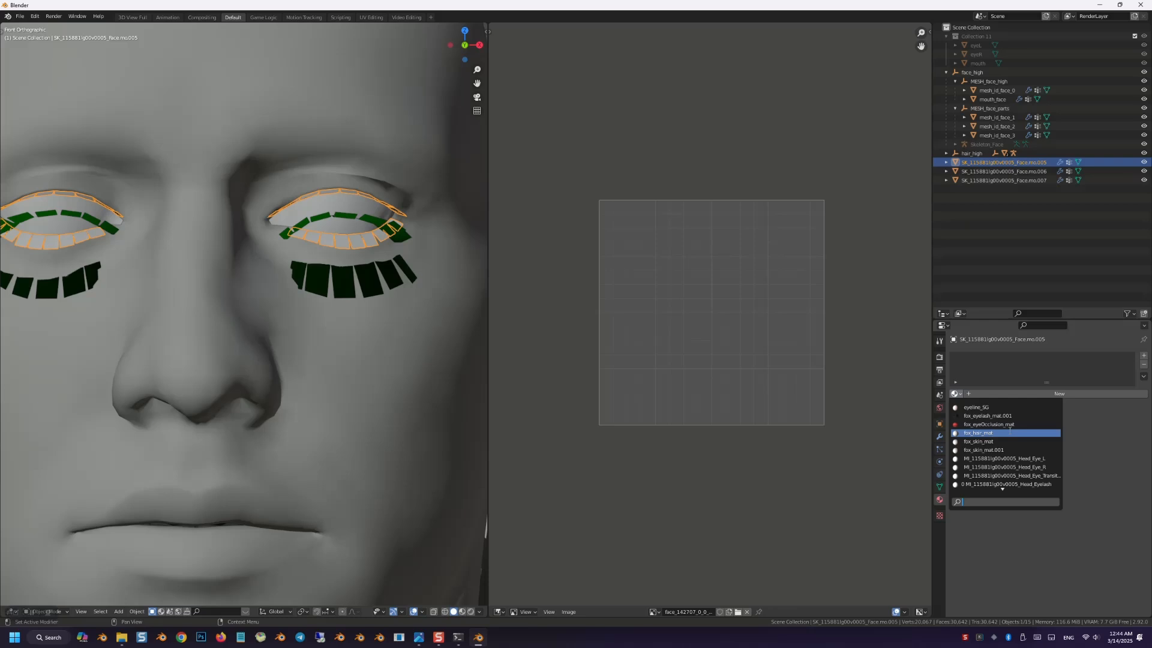
scroll(1017, 431, up, 3)
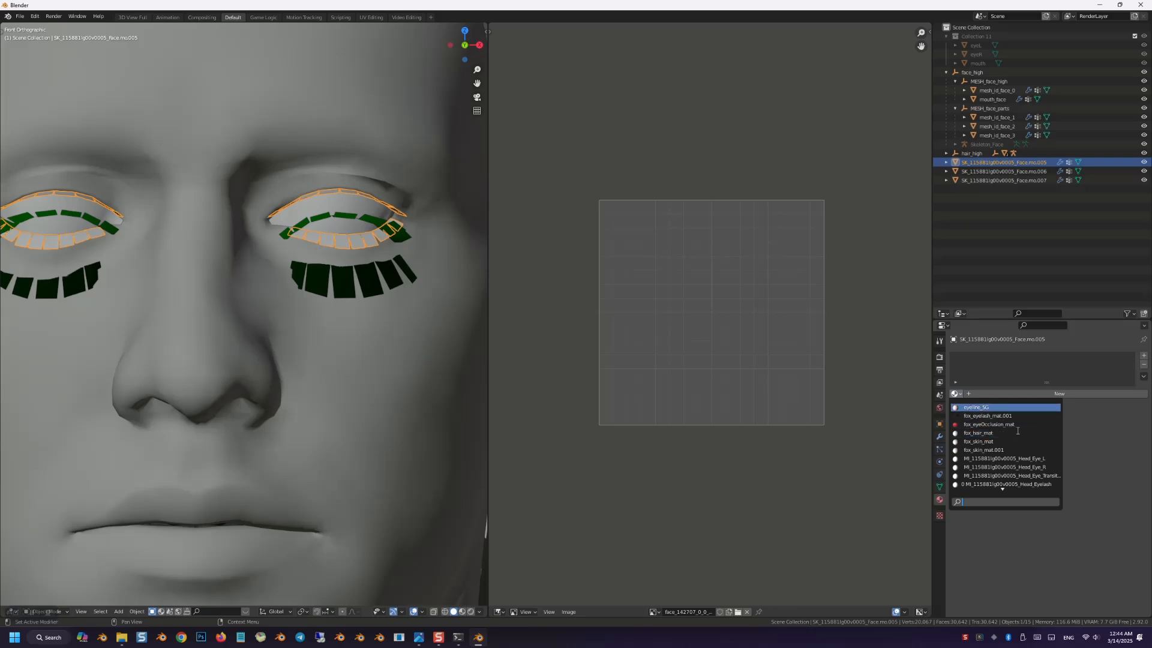
click(1005, 136)
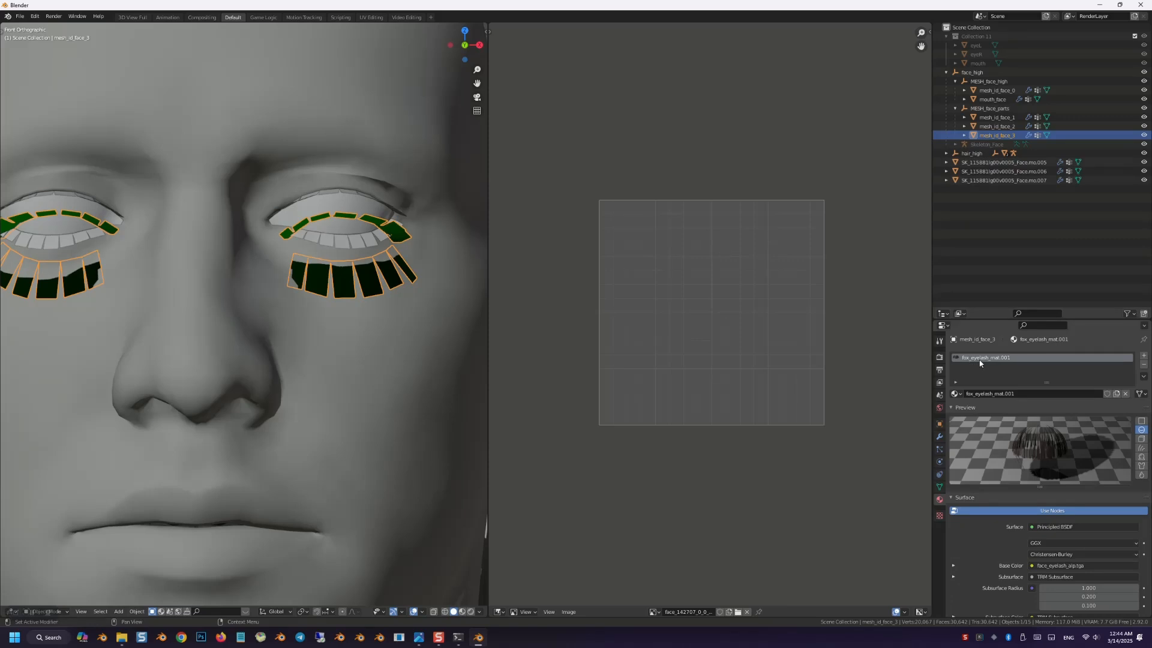
click(1014, 163)
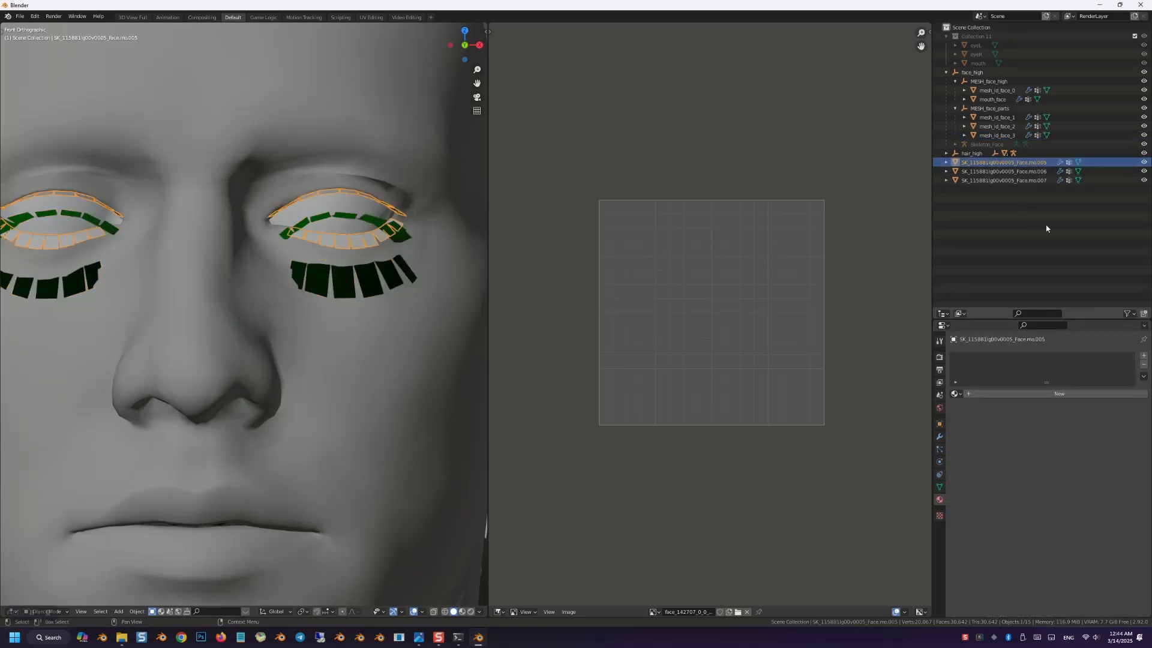
click(955, 394)
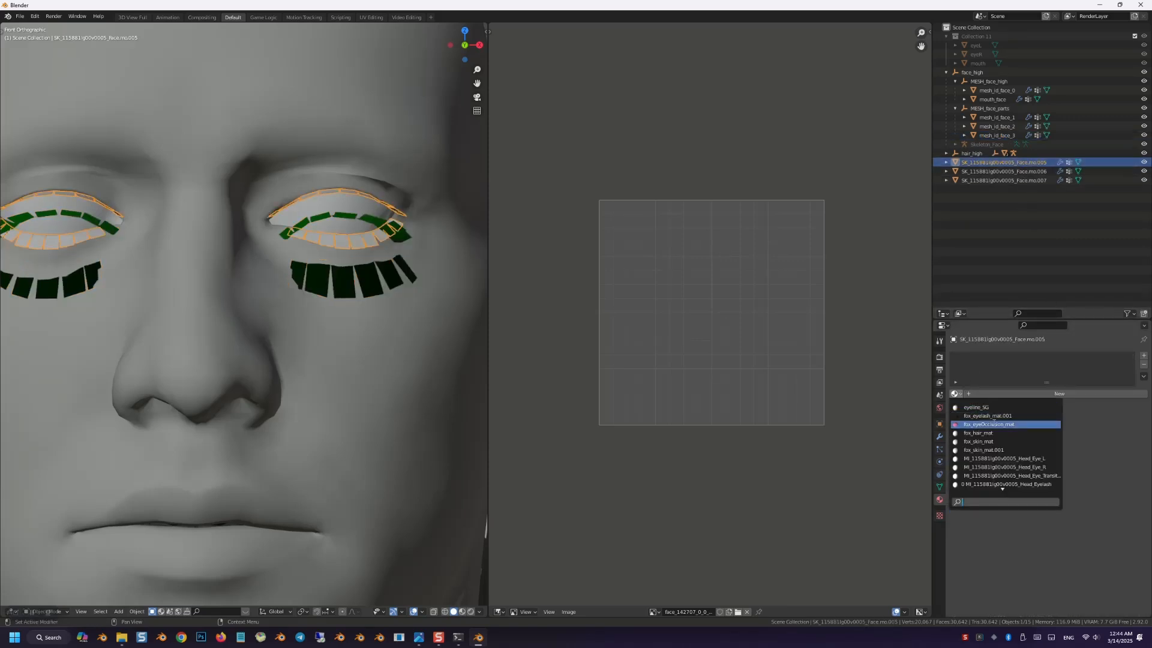
click(1004, 416)
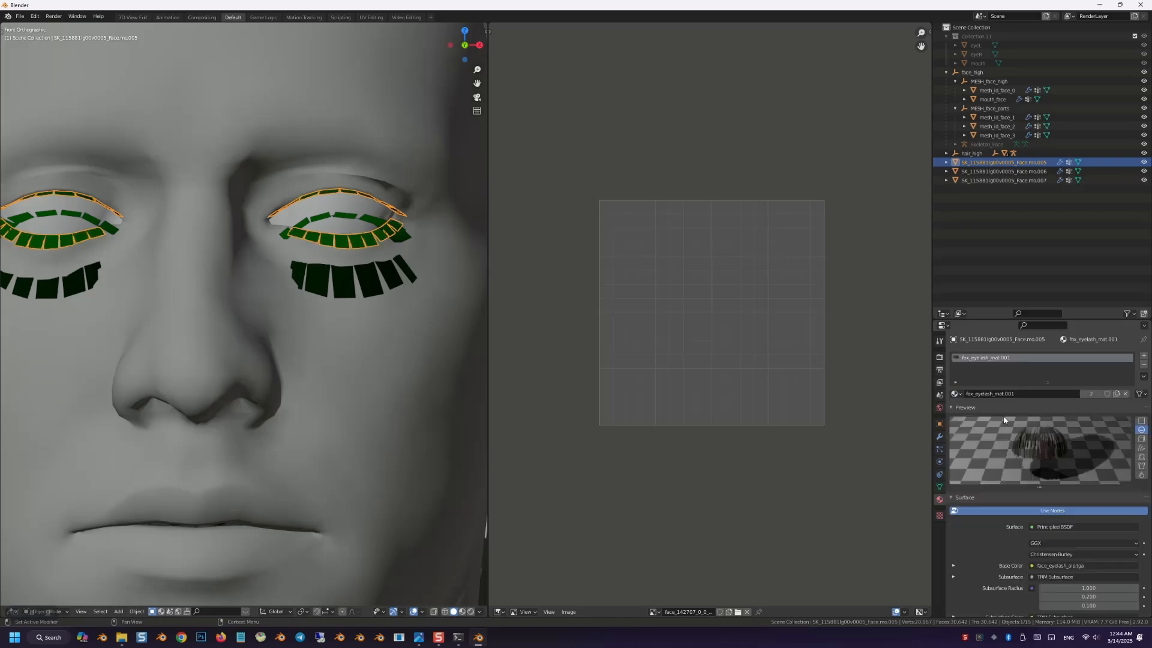
Step: Keep only the UV_SINGLE map on SK_115881lg00v0005_Face.mo.005 and rename it UVMap
click(940, 487)
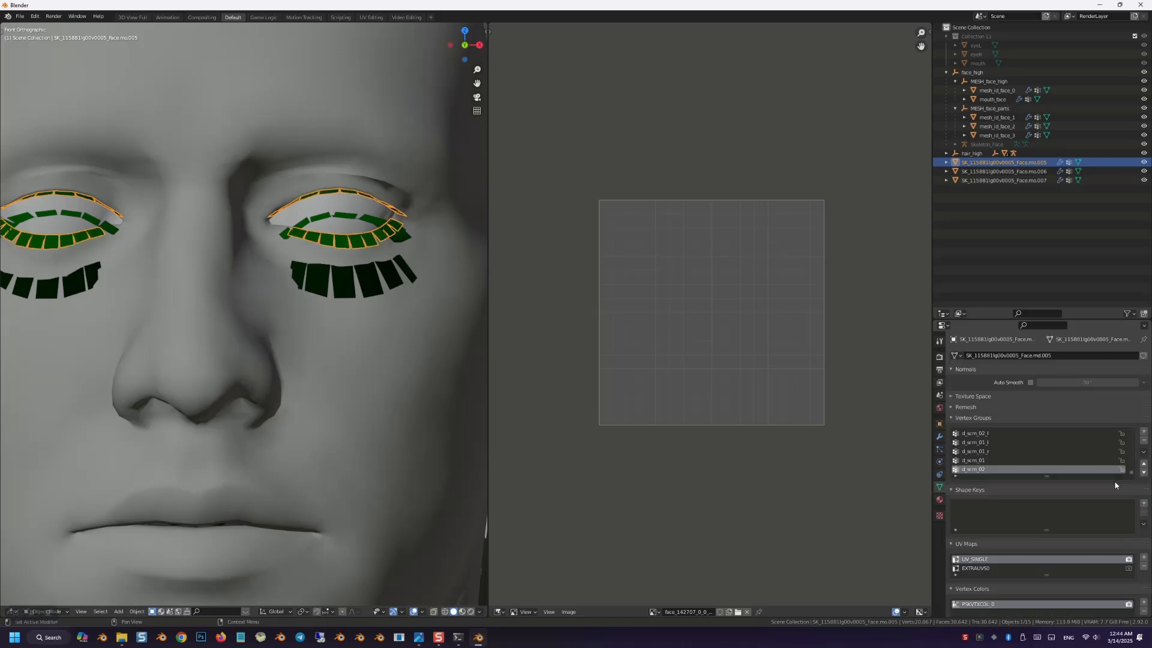
scroll(1142, 425, down, 5)
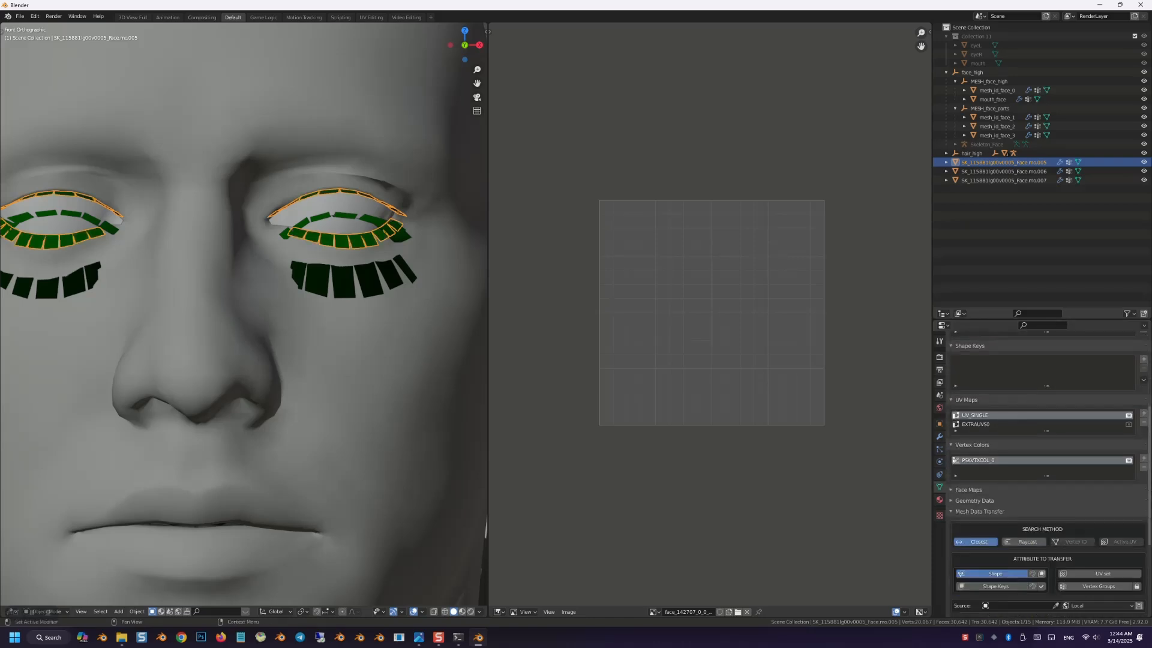
click(1143, 414)
key(ctrl+c)
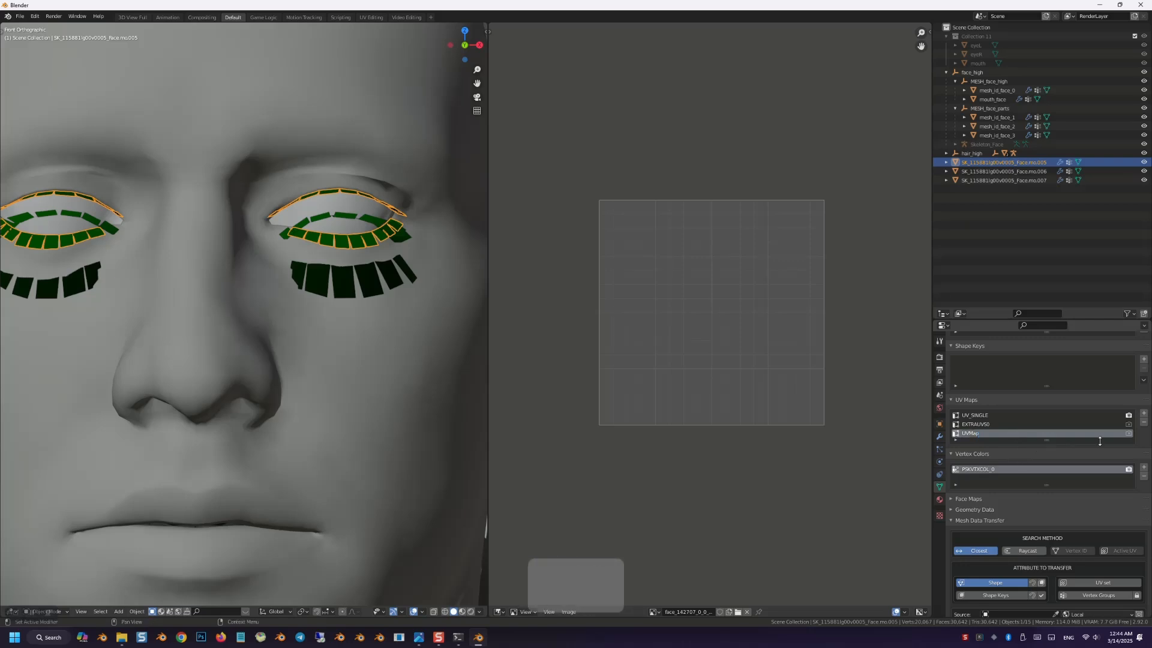
click(1143, 423)
click(1144, 423)
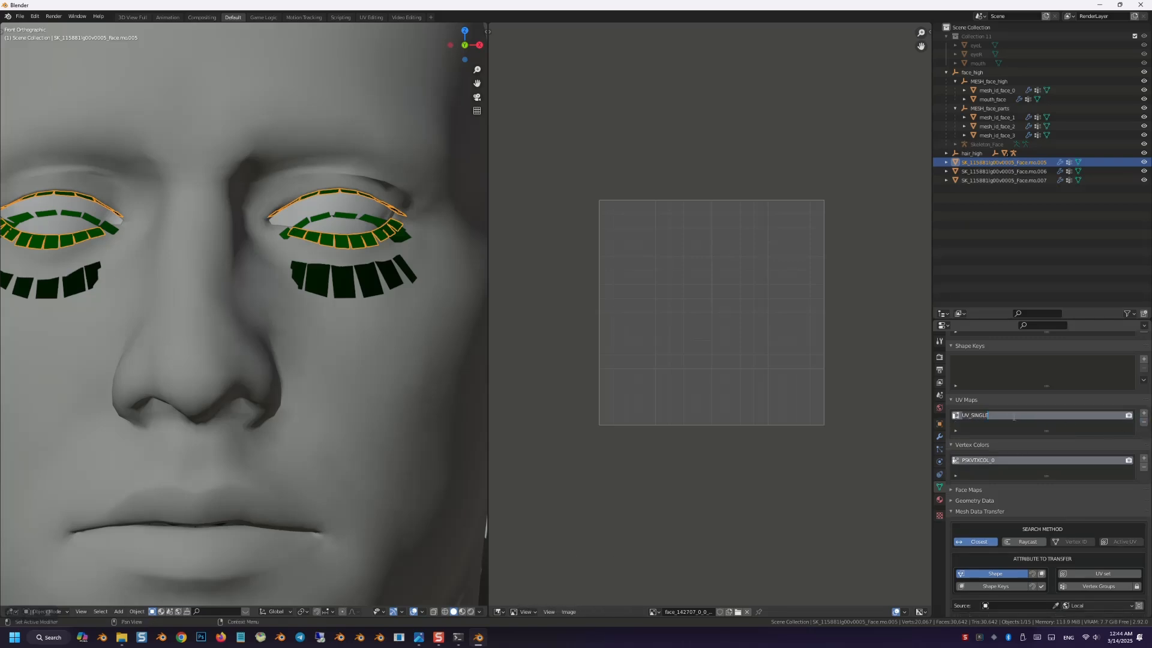
key(ctrl+v)
key(Return)
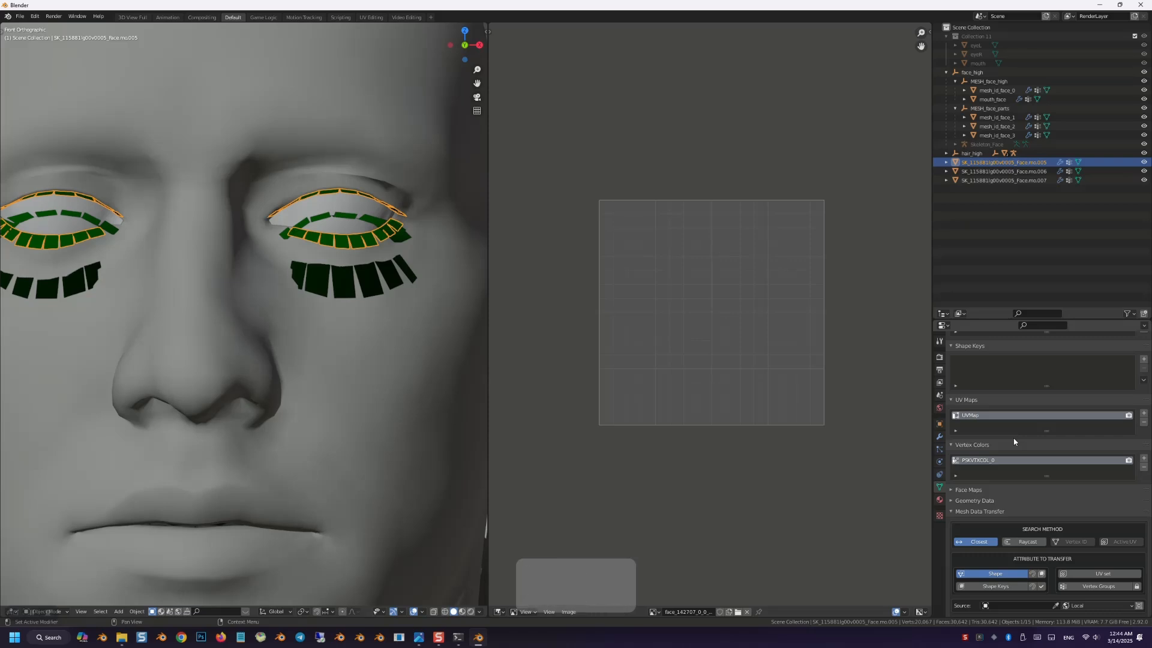
Step: Remove the PSKVTXCOL_0 vertex color layer and all unlocked vertex groups from SK_115881lg00v0005_Face.mo.005
click(997, 135)
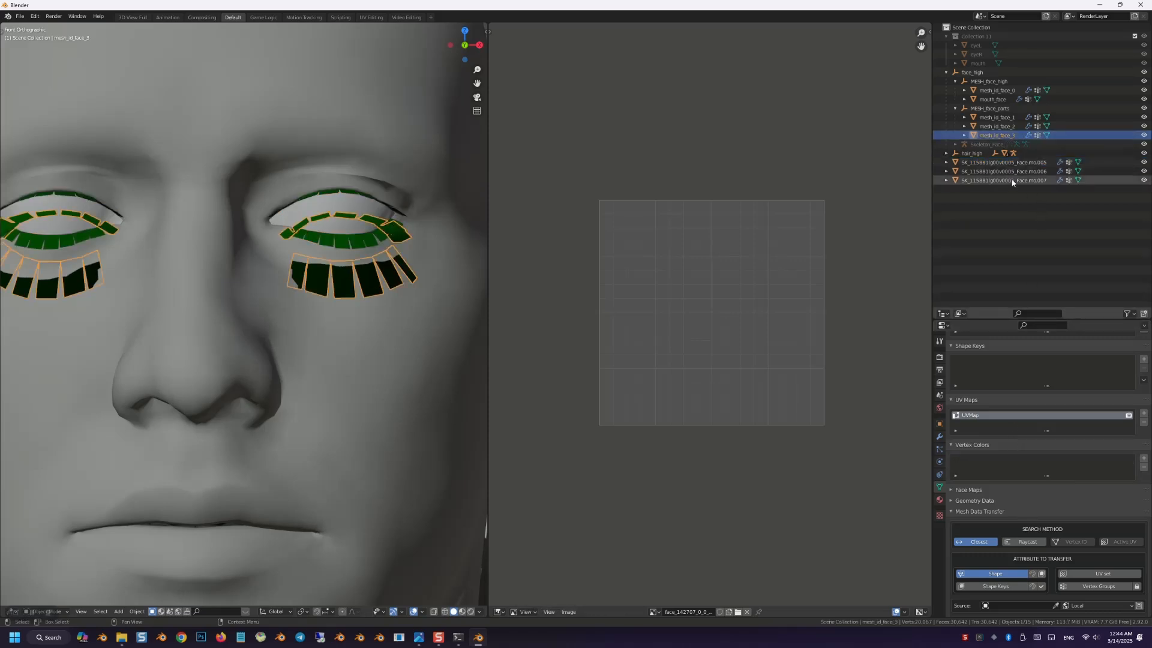
click(1008, 162)
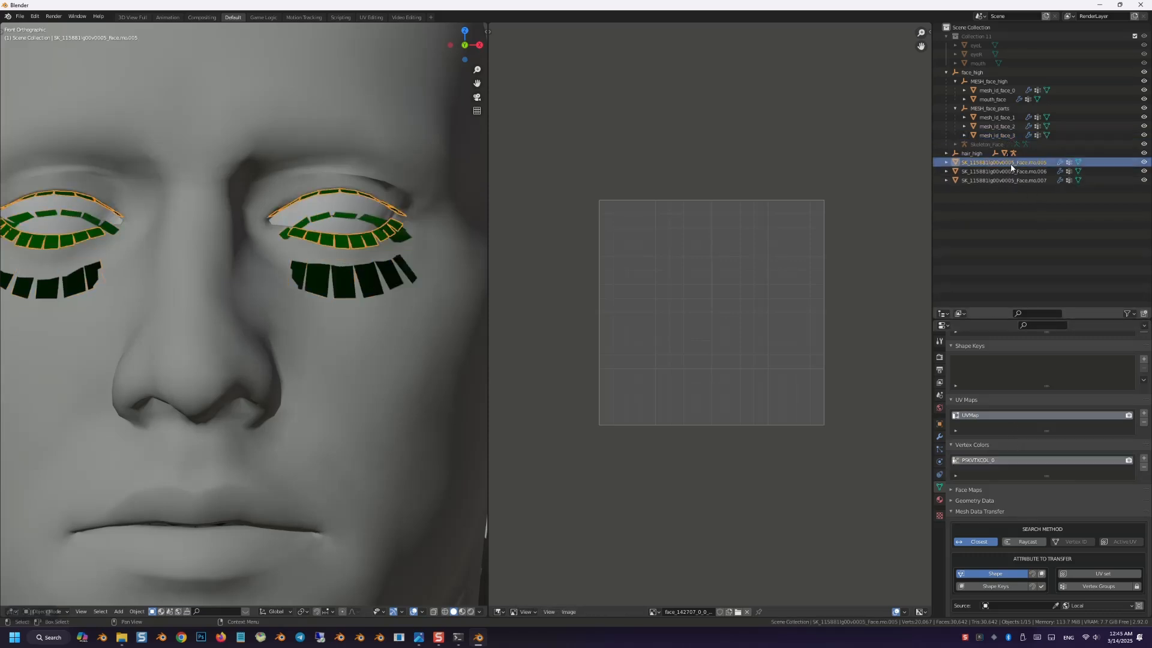
click(1144, 467)
scroll(1125, 448, up, 4)
click(1144, 415)
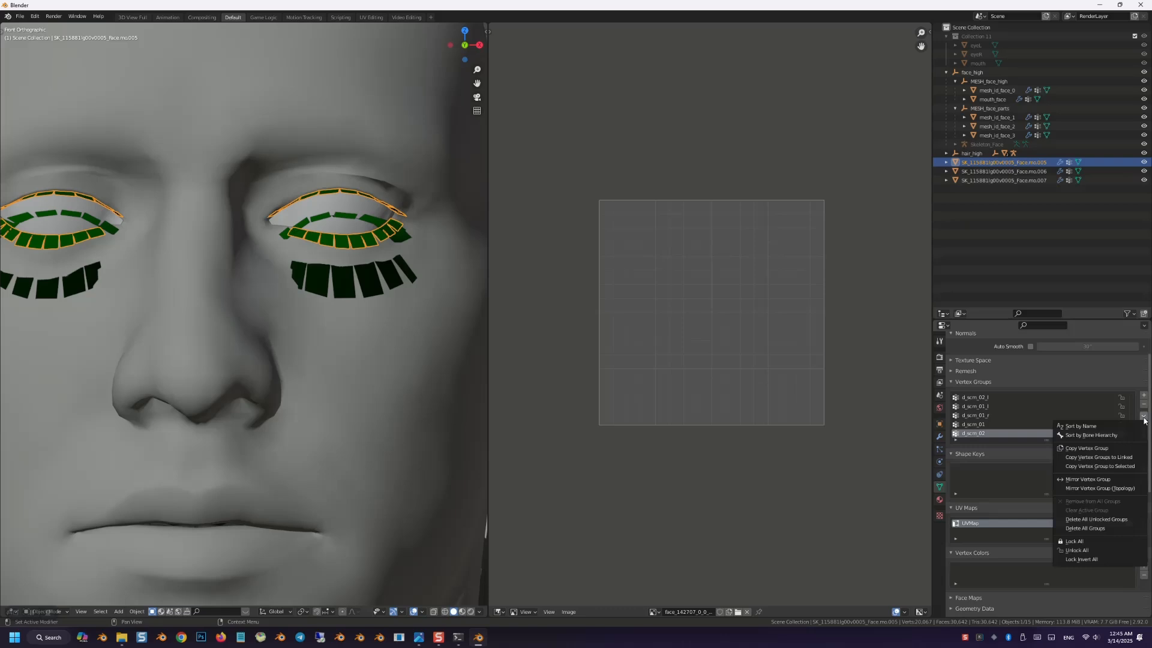
click(1096, 520)
Step: Set the FMDL mesh Alpha of SK_115881lg00v0005_Face.mo.005 to Eyelash, and check it against mesh_id_face_3
scroll(1047, 480, down, 8)
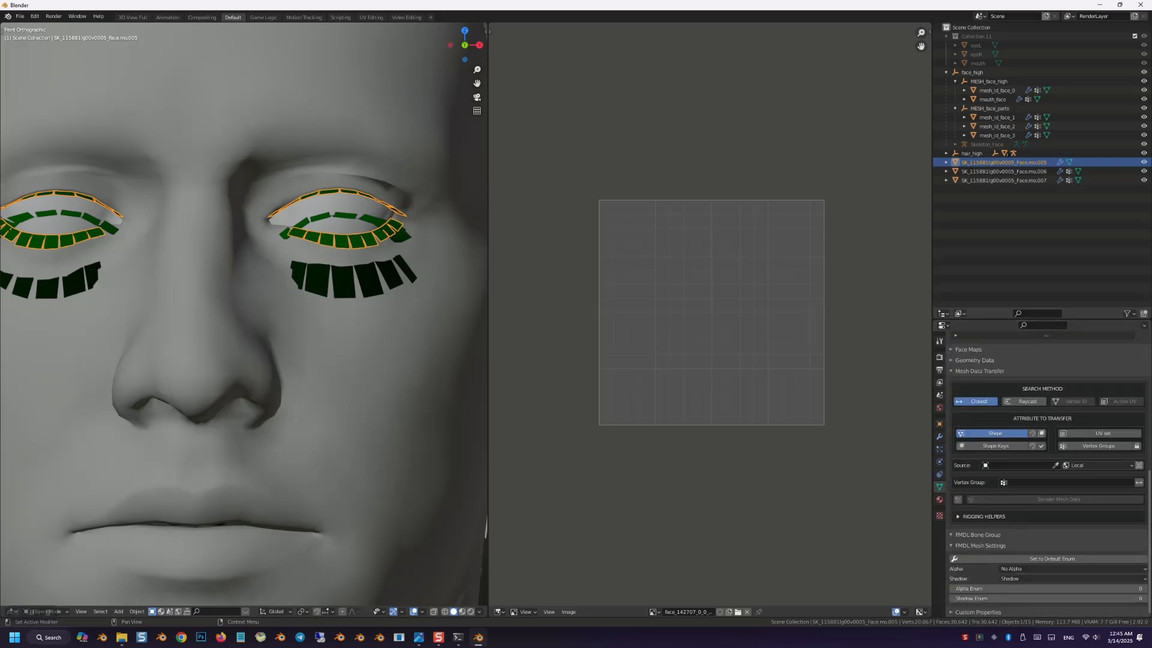
click(1032, 569)
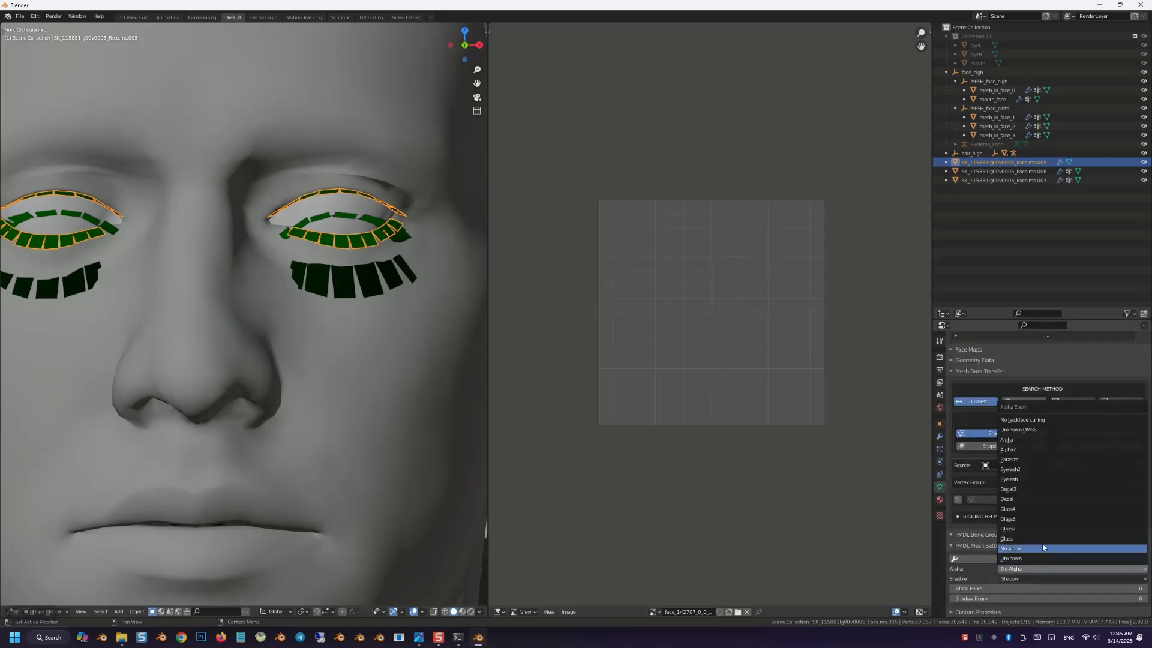
click(1032, 480)
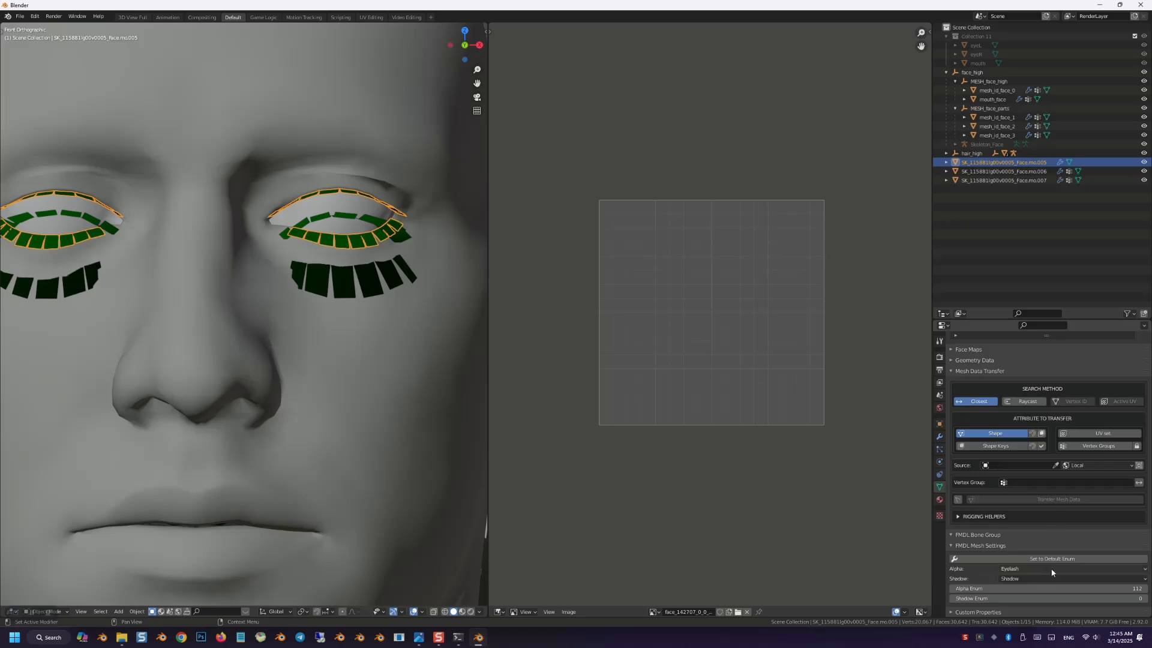
click(997, 135)
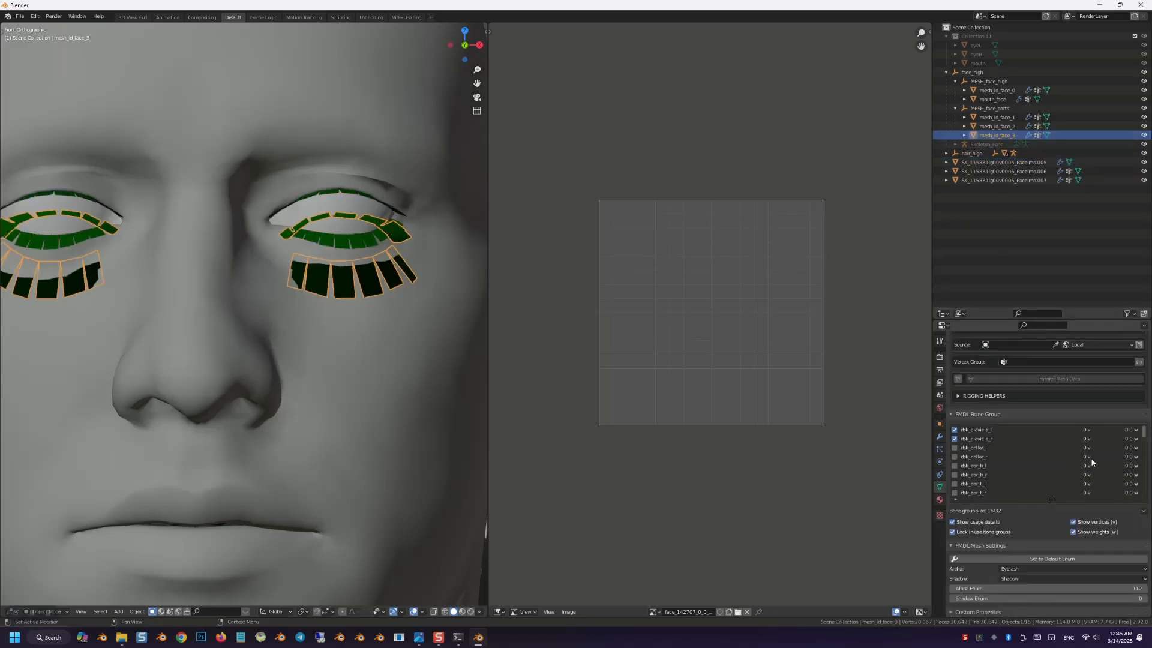
scroll(952, 441, up, 7)
Step: Set Skeleton_Face as the object of the armature modifier on SK_115881lg00v0005_Face.mo.005
click(1020, 162)
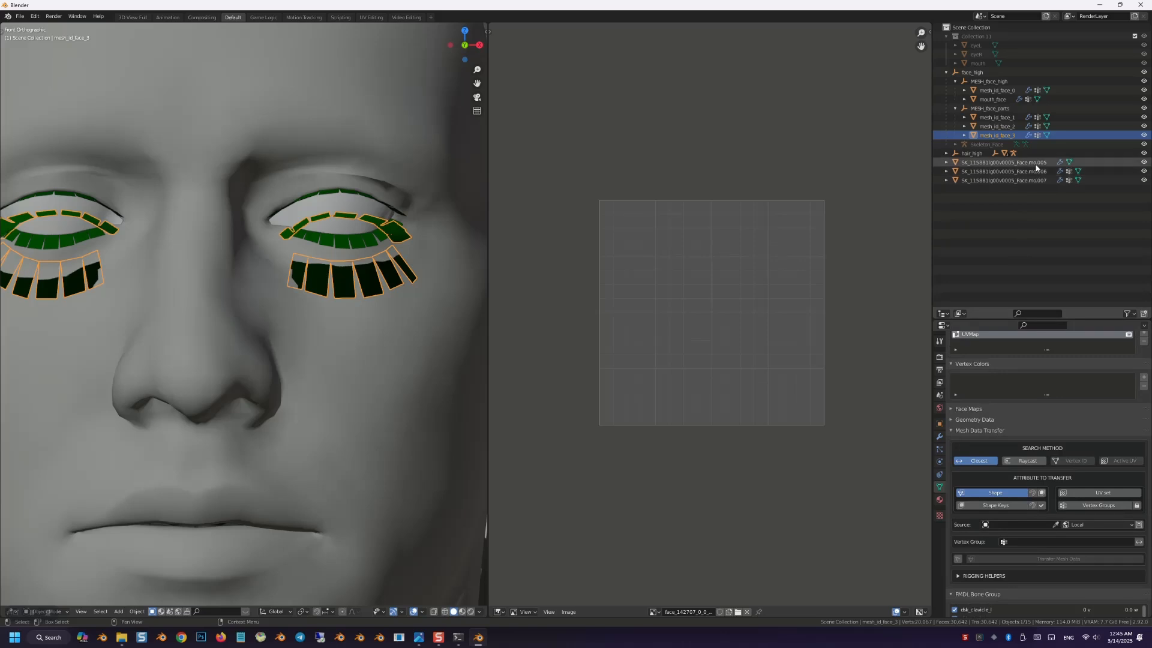
scroll(1044, 418, down, 1)
scroll(1024, 484, up, 10)
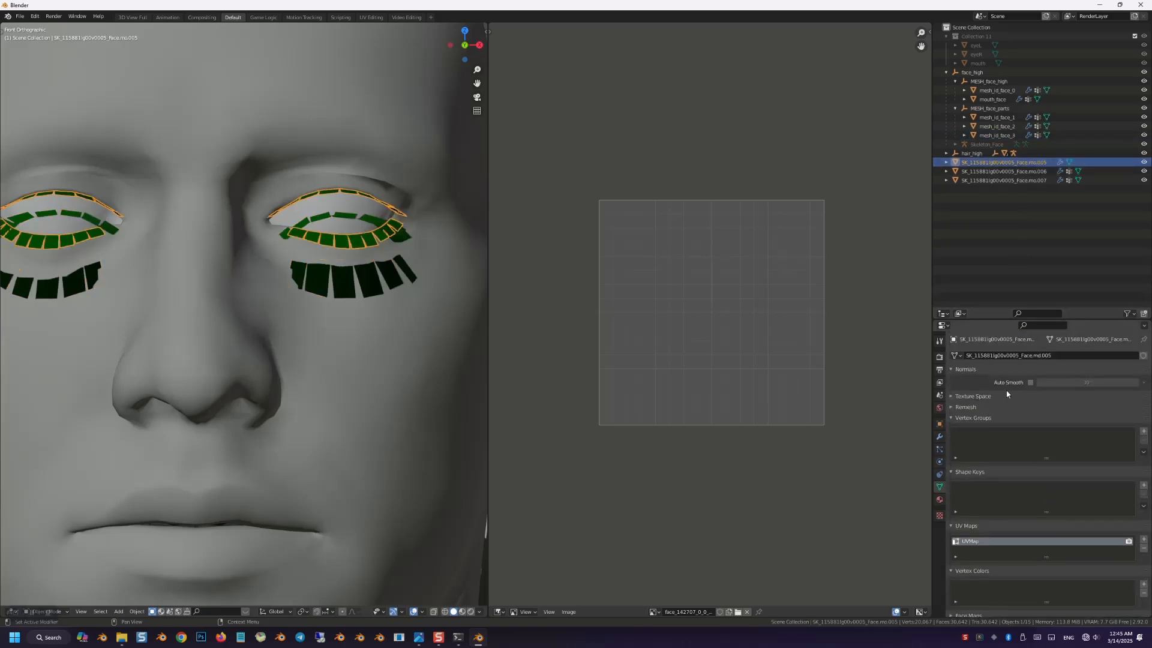
click(939, 437)
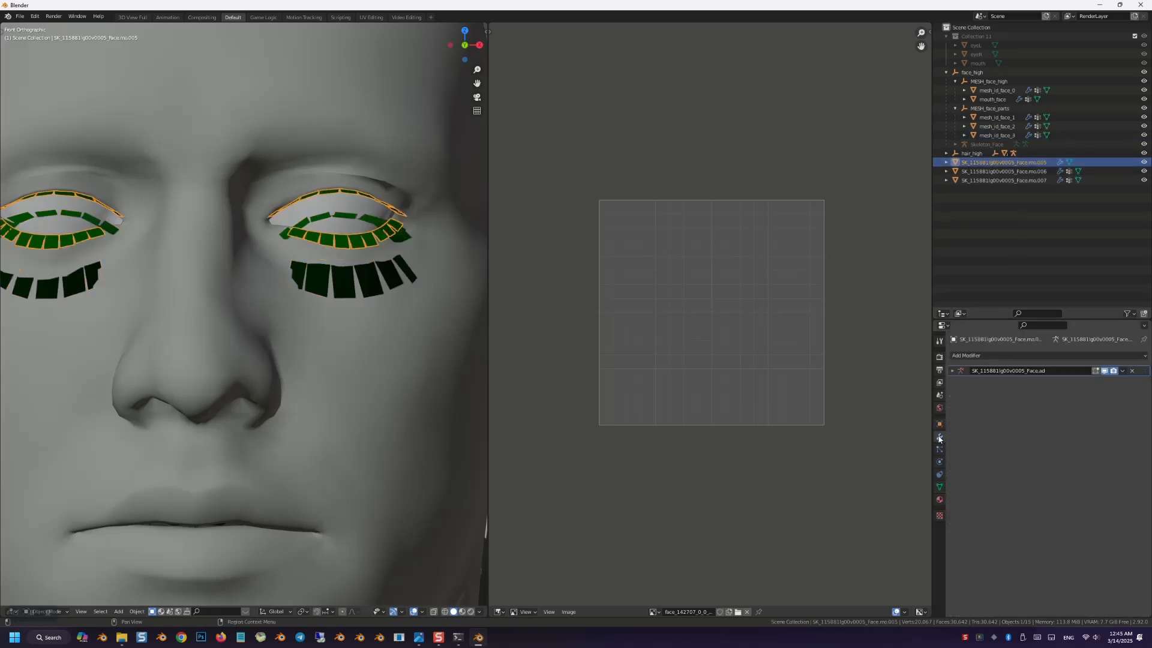
click(961, 371)
click(1038, 385)
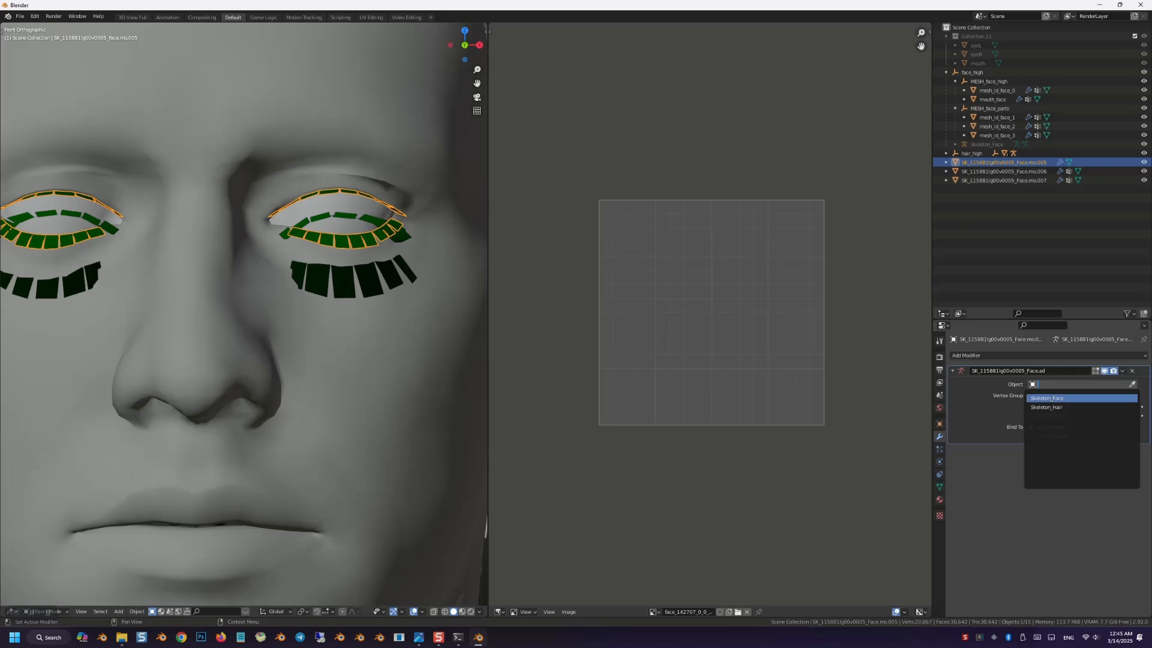
key(Return)
Step: Add a Data Transfer modifier with source mesh_id_face_3, transferring Vertex Groups with Nearest Face Vertex mapping
click(958, 356)
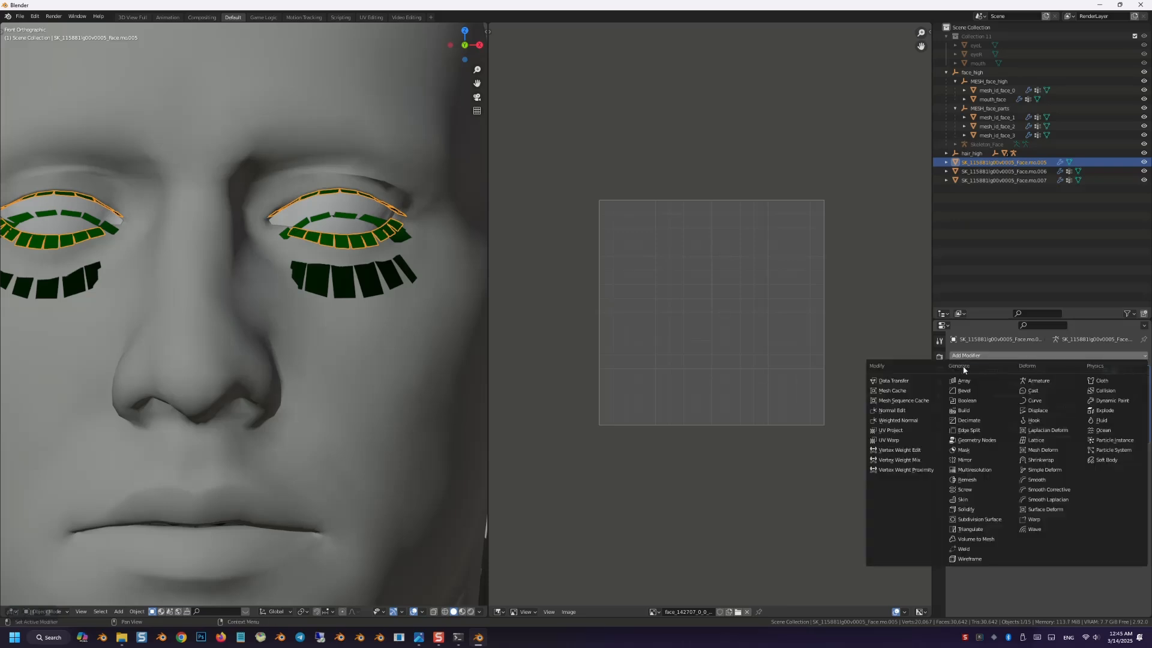
click(906, 380)
click(1032, 466)
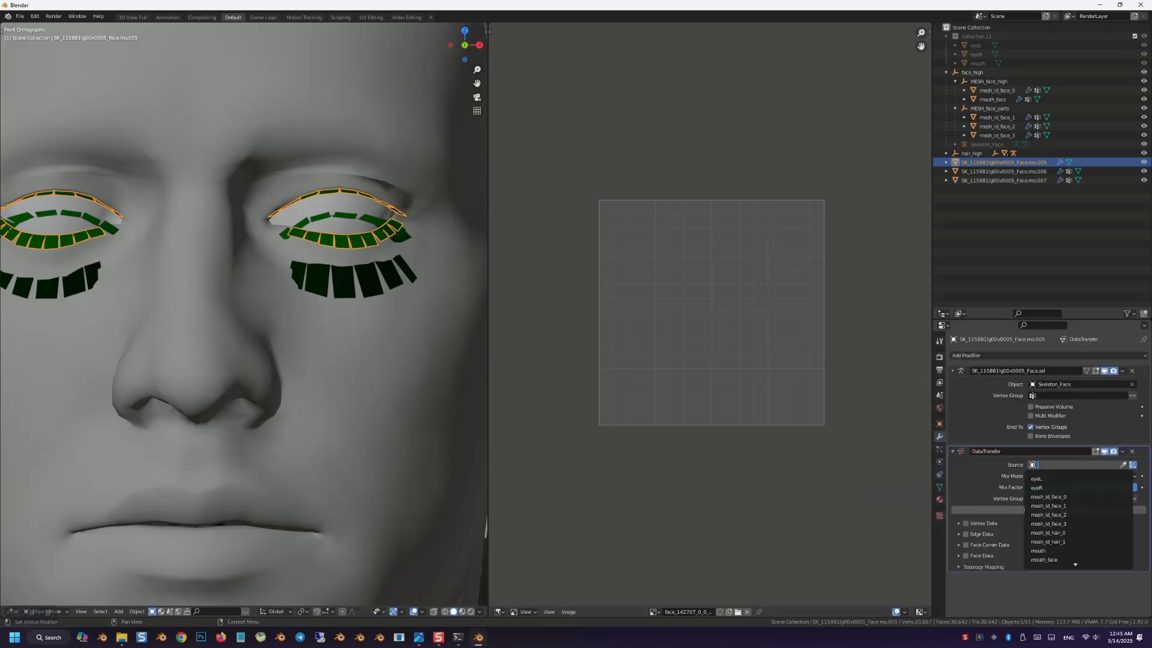
click(1076, 523)
click(964, 526)
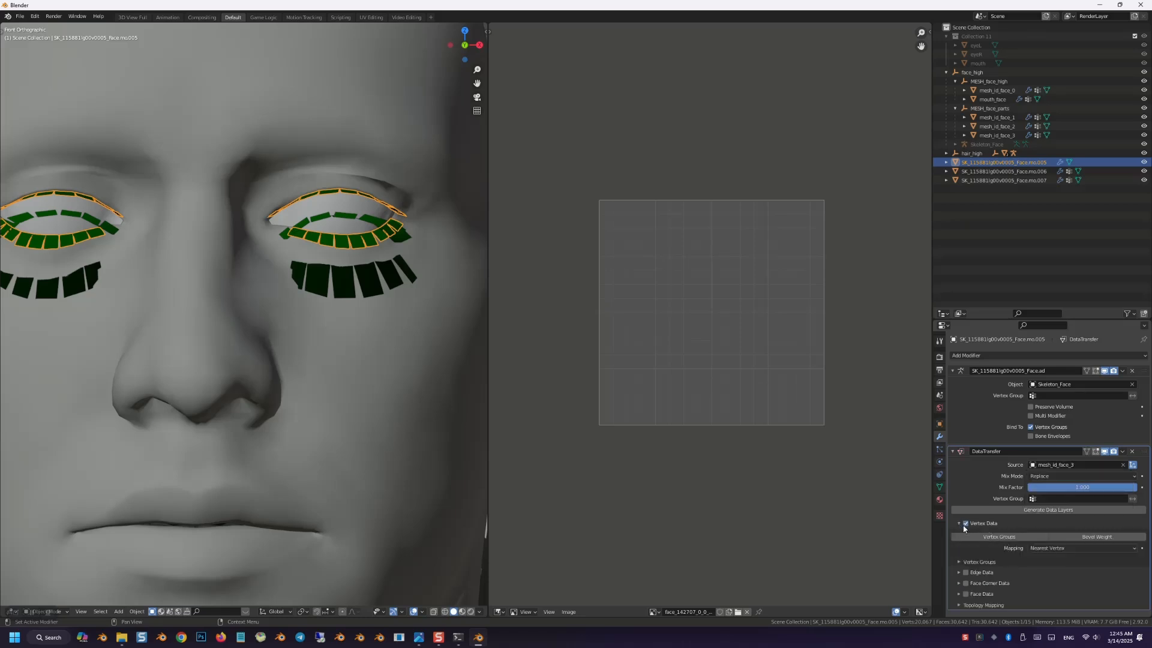
click(1000, 536)
click(1062, 548)
click(1074, 509)
Step: Generate the data layers and apply the Data Transfer modifier on SK_115881lg00v0005_Face.mo.005
click(1074, 511)
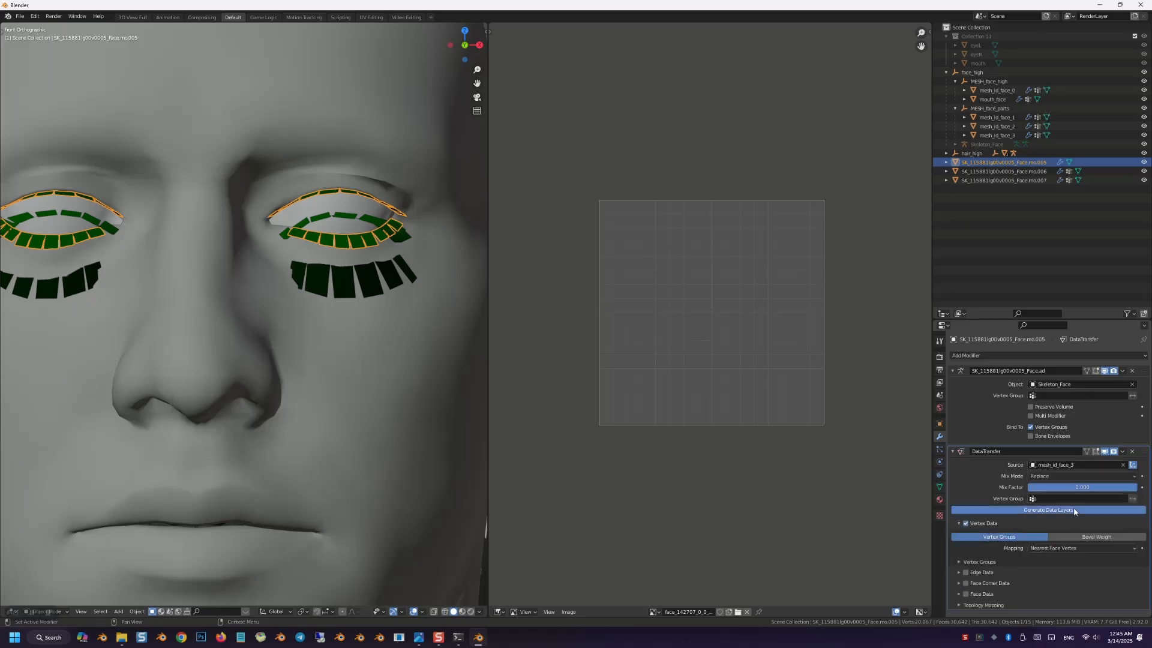
click(1123, 455)
click(1086, 462)
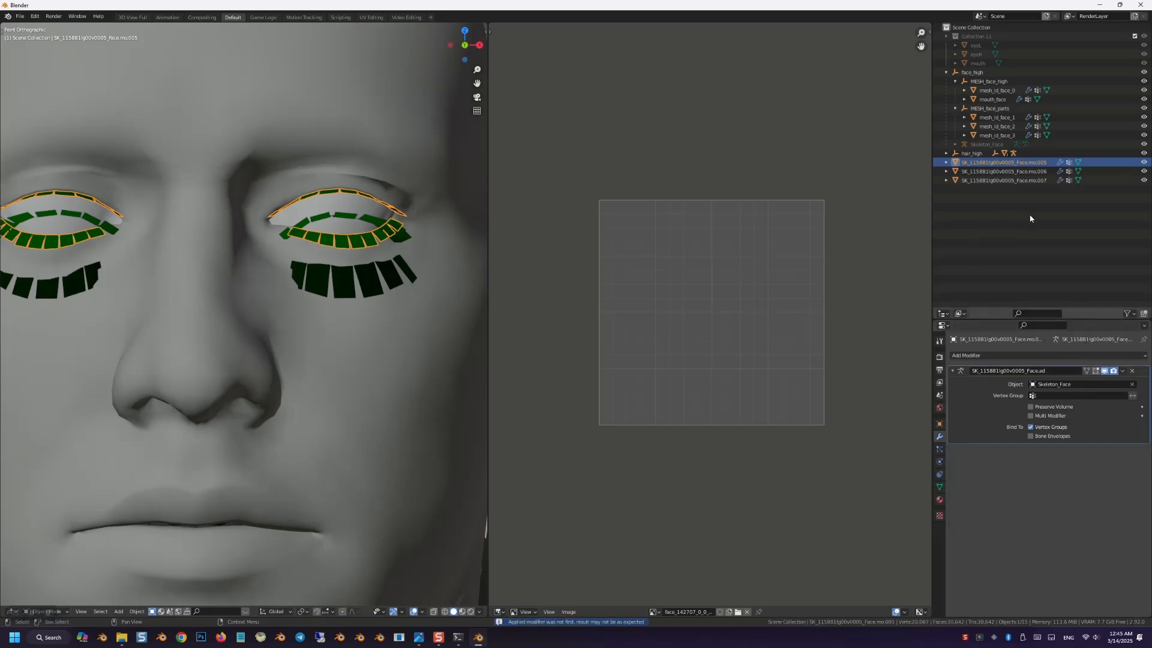
Step: Reset the FMDL mesh settings of SK_115881lg00v0005_Face.mo.005 to the default enum
click(940, 487)
scroll(1036, 582, down, 10)
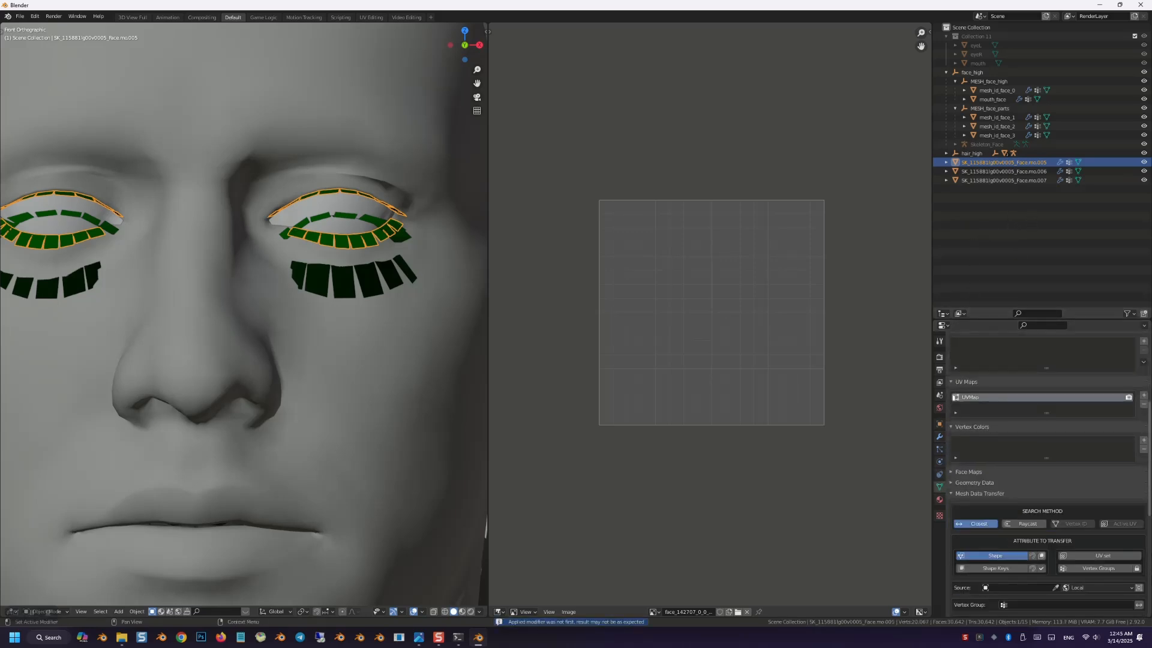
click(1052, 559)
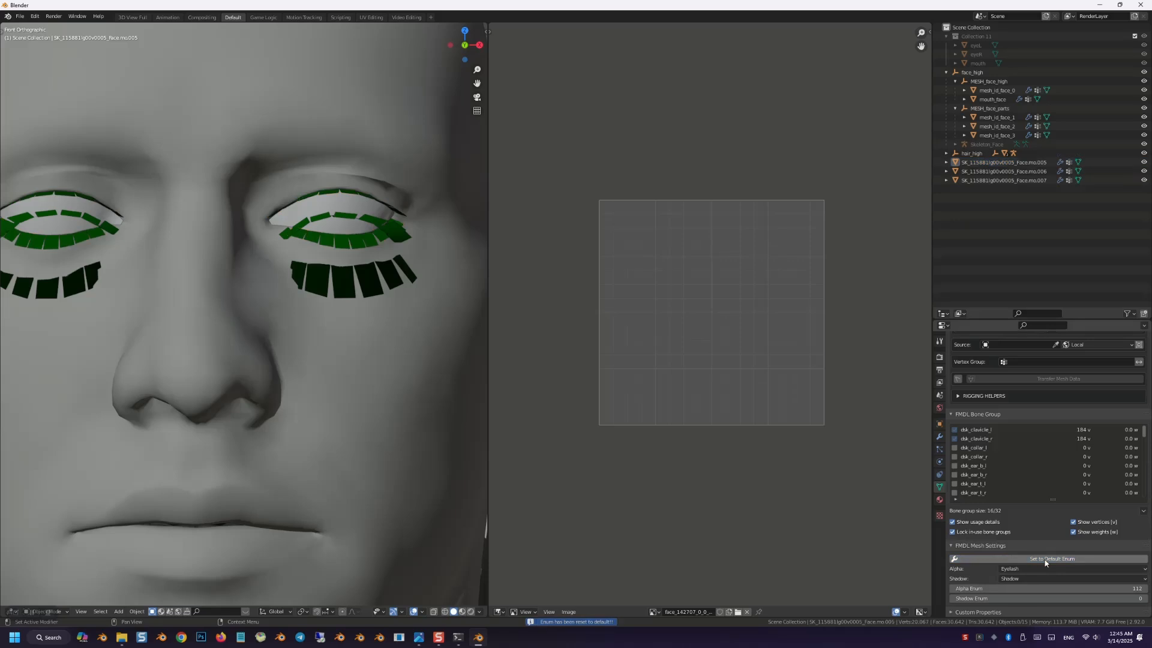
Step: Copy the name of the original mesh_id_face_3 object and delete that object from MESH_face_parts
double_click(1001, 136)
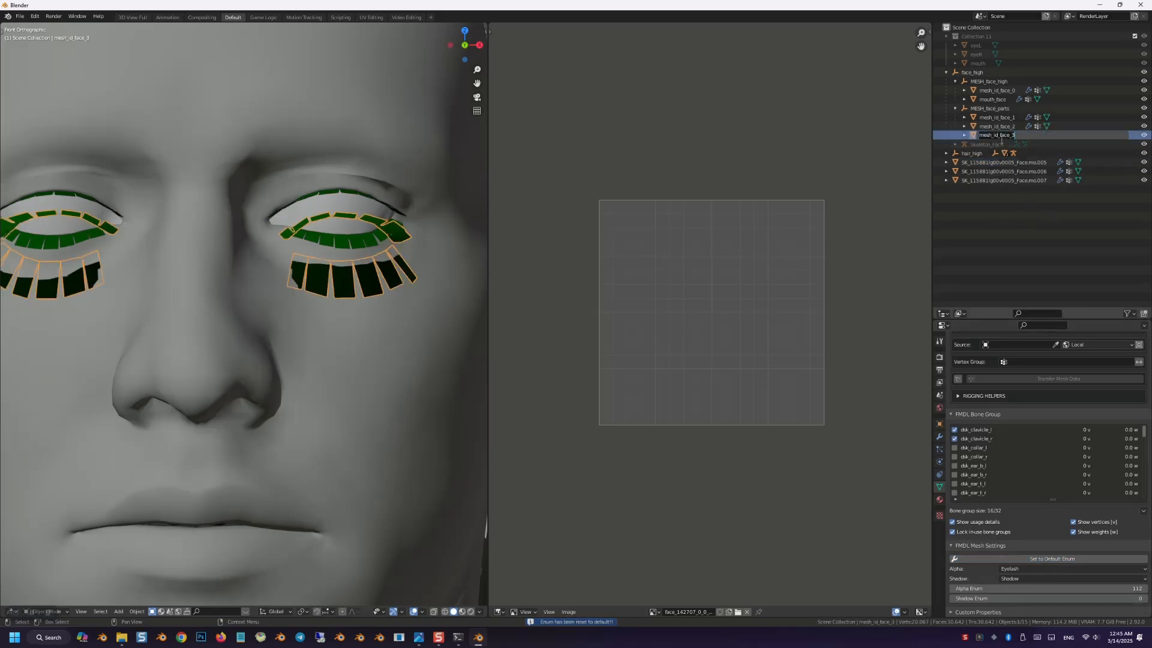
key(ctrl+c)
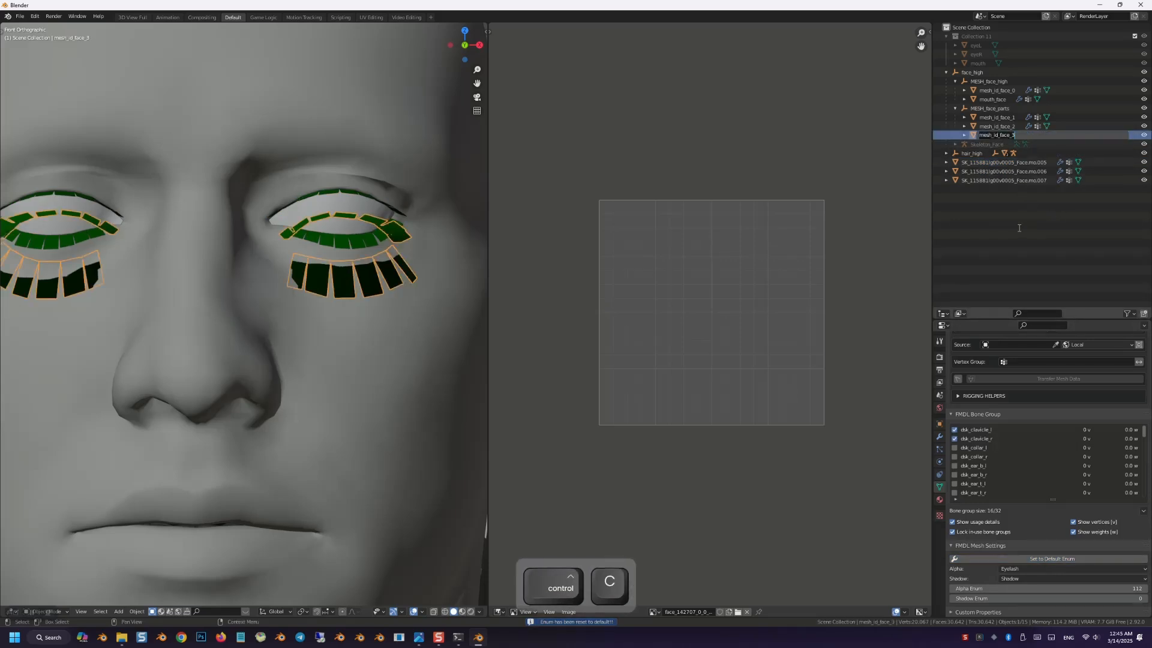
click(1008, 142)
key(x)
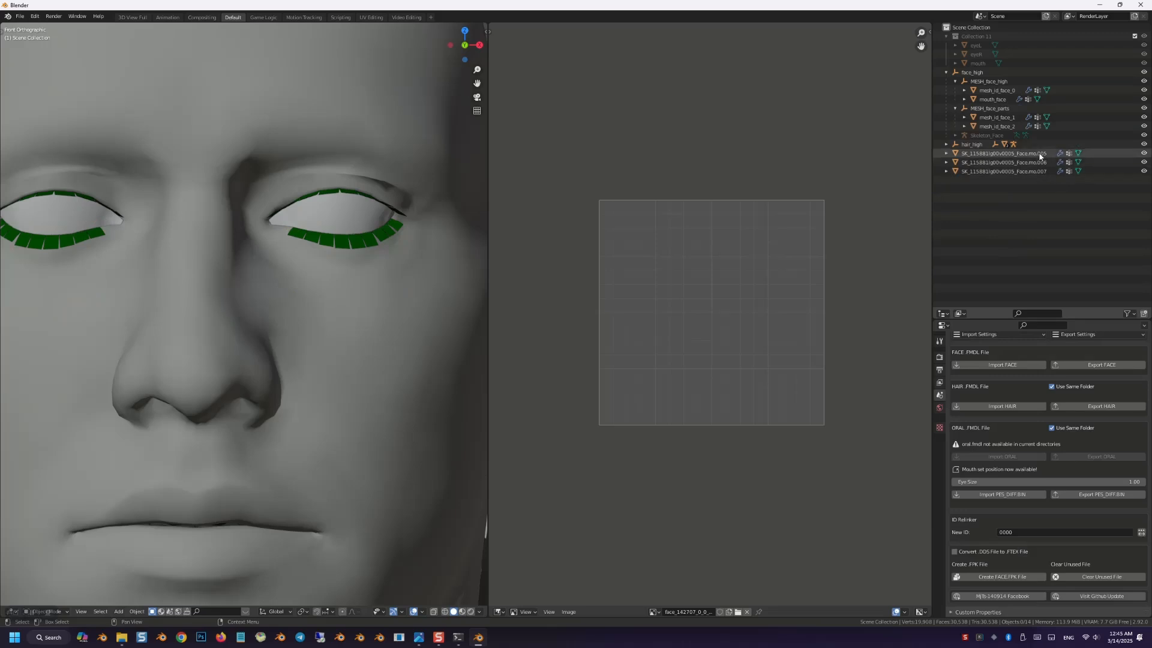
Step: Rename SK_115881lg00v0005_Face.mo.005 as mesh_id_face_3
double_click(1041, 154)
key(ctrl+a)
key(ctrl+v)
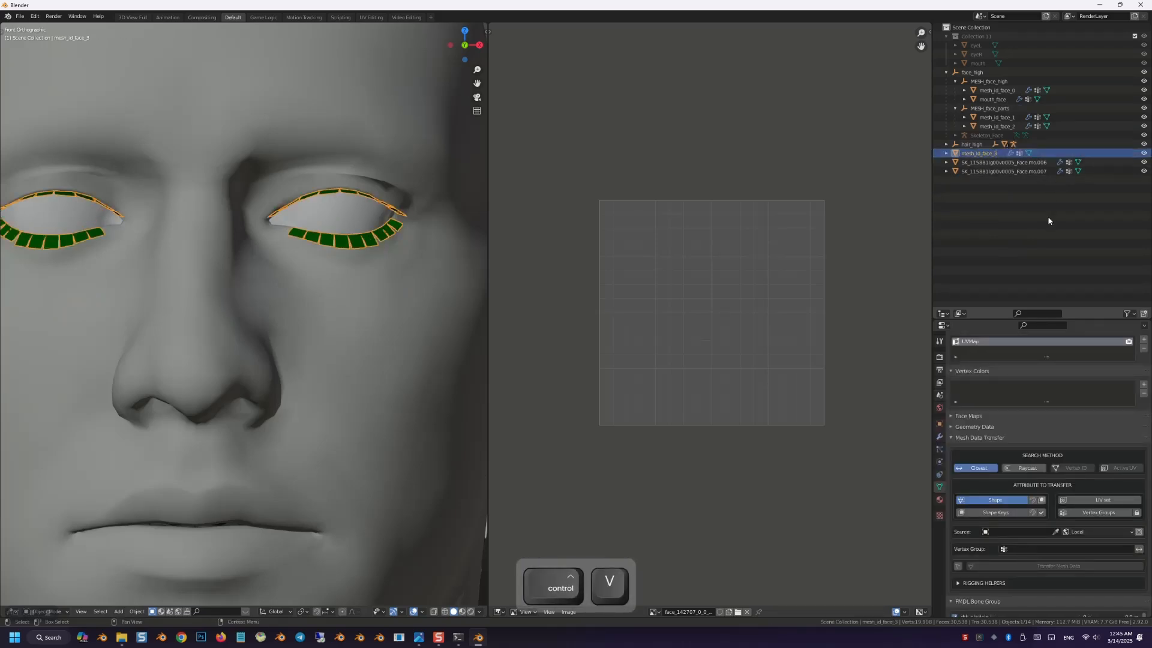
key(Return)
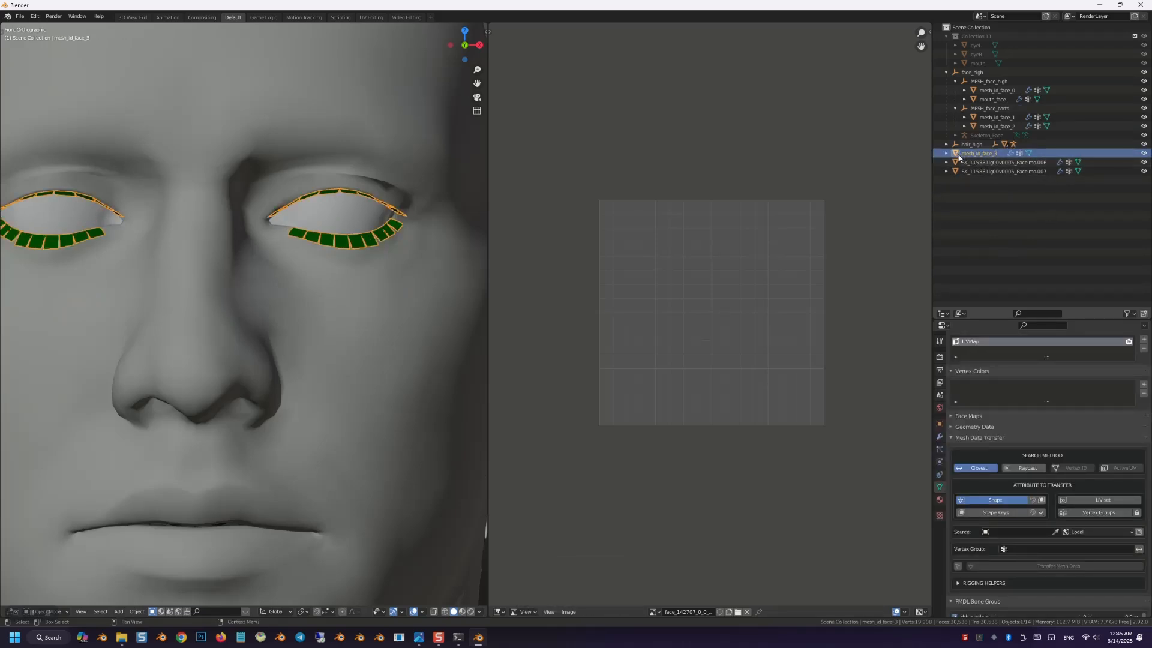
Step: Parent the renamed mesh_id_face_3 eyelash object under MESH_face_parts
key(shift)
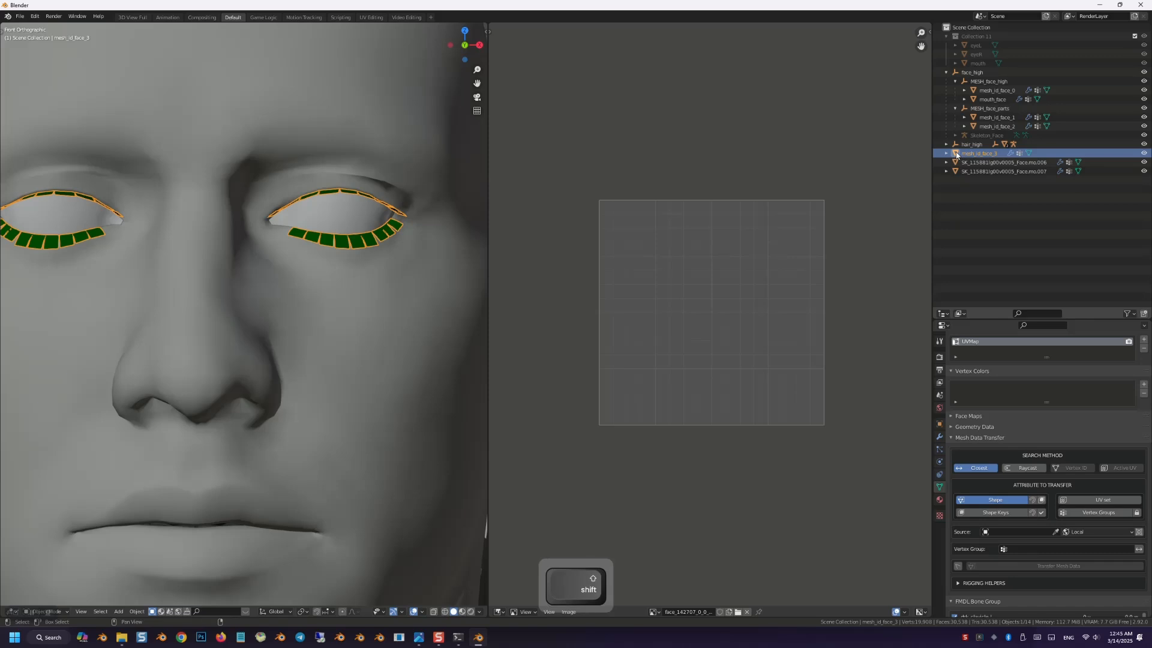
drag(957, 155, 990, 109)
click(1031, 197)
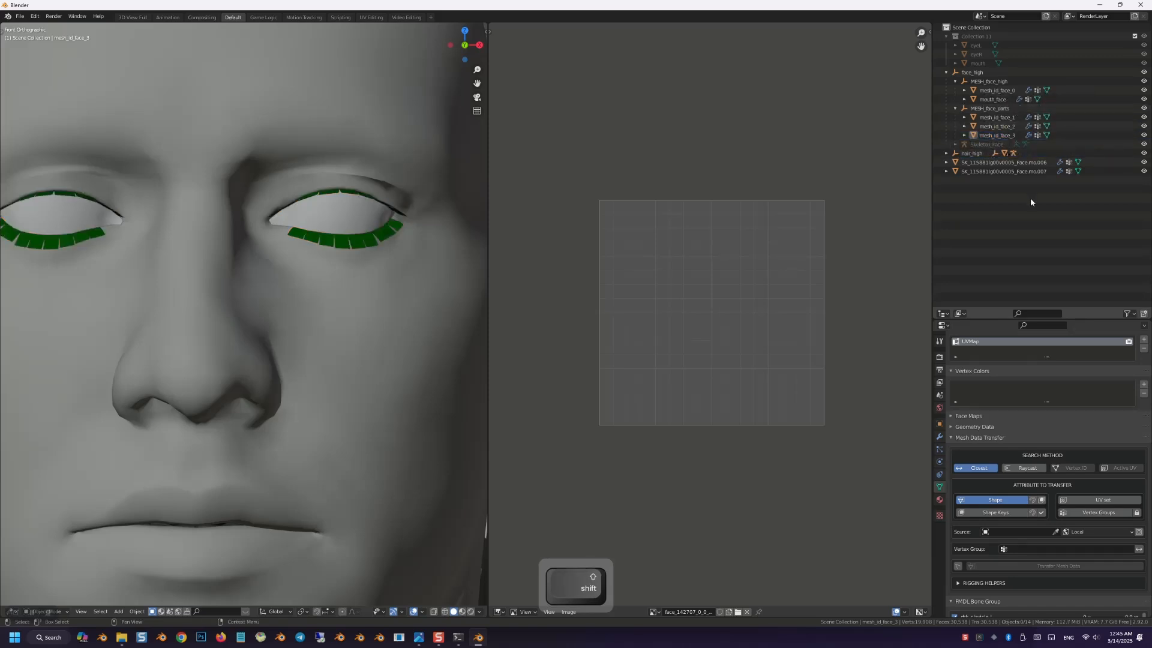
Step: Check the material of mesh_id_face_1 and replace the material on SK_115881lg00v0005_Face.mo.006 with fox_eyeOcclusion_mat
click(1031, 163)
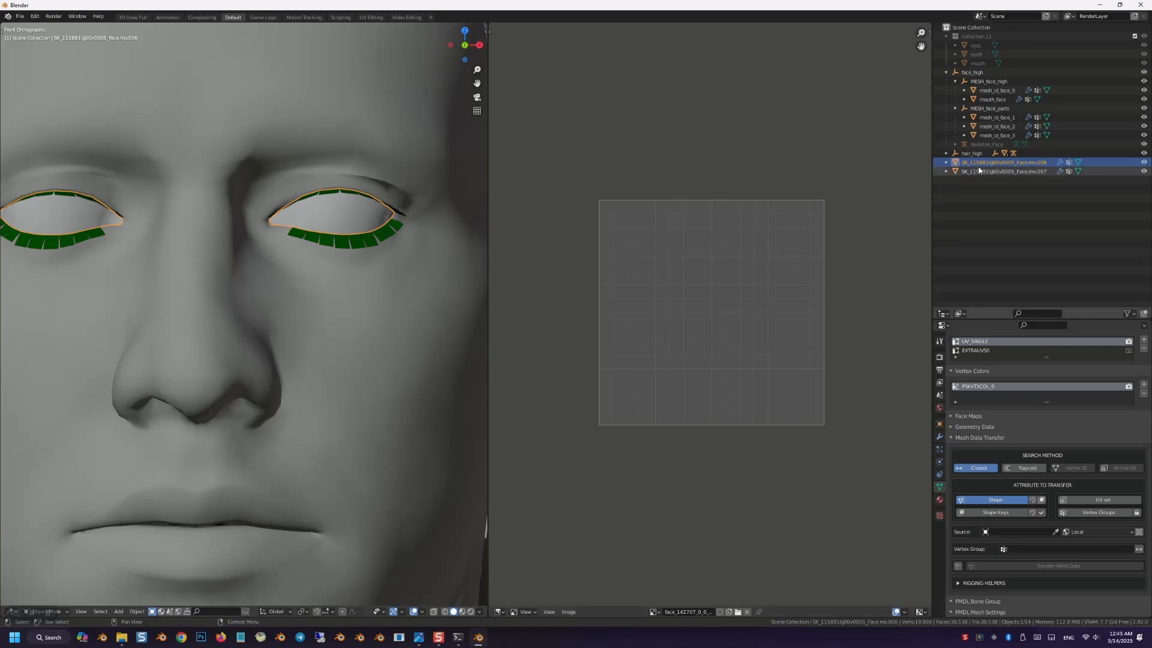
click(1004, 121)
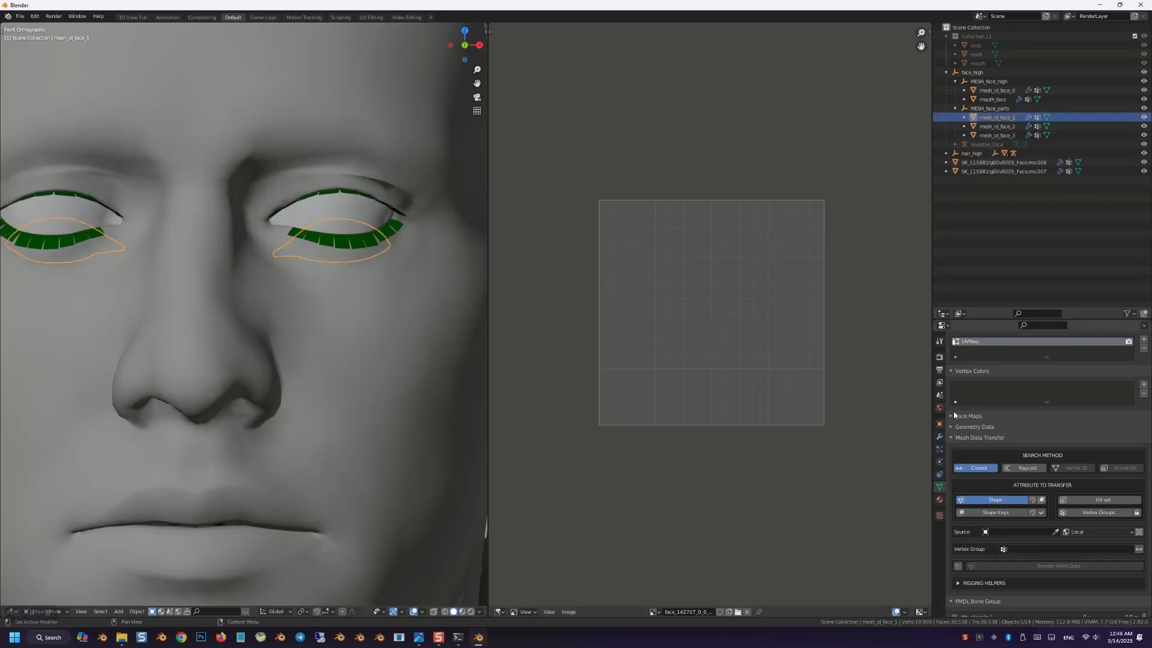
click(938, 500)
scroll(996, 384, up, 4)
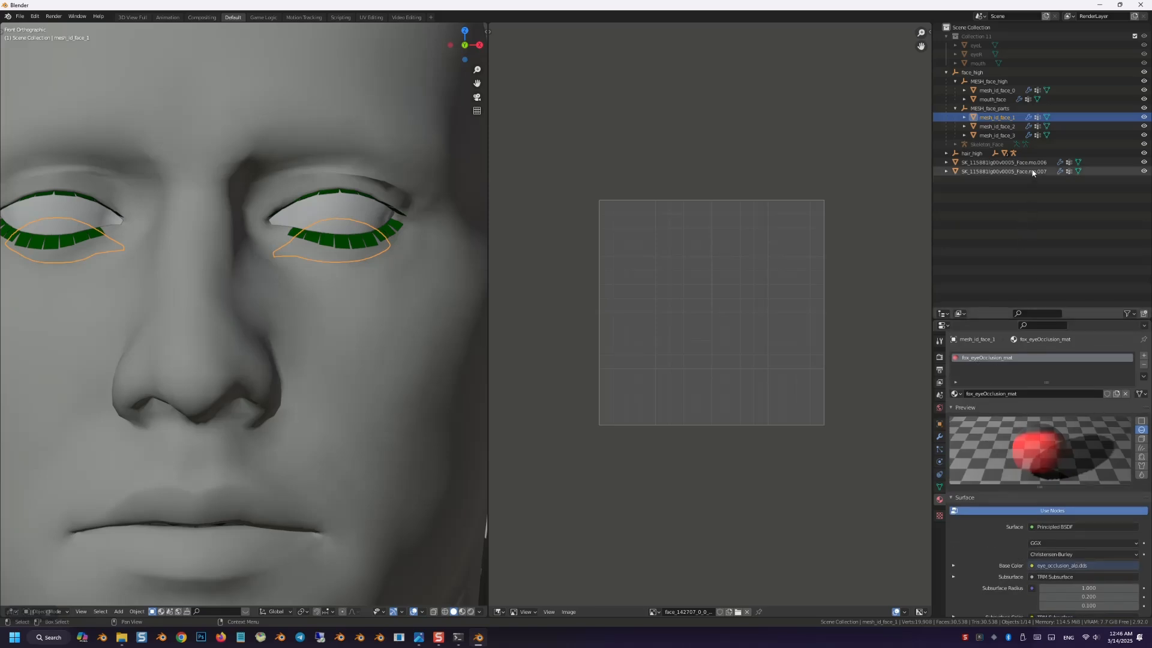
click(1003, 162)
click(1144, 365)
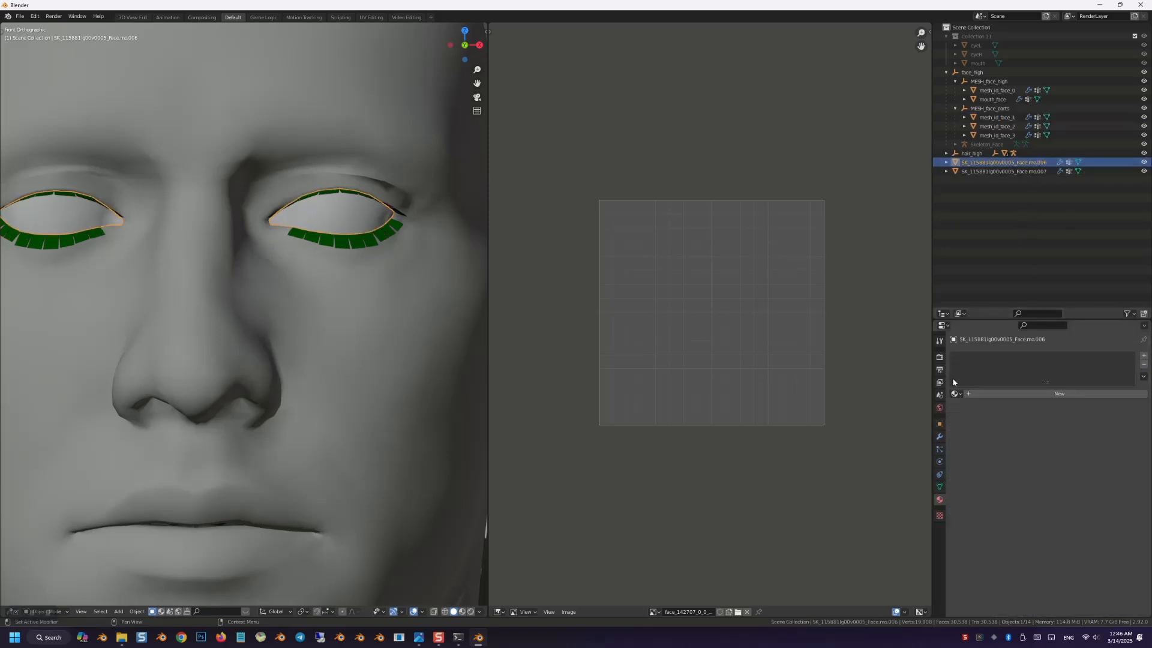
click(954, 393)
click(1005, 425)
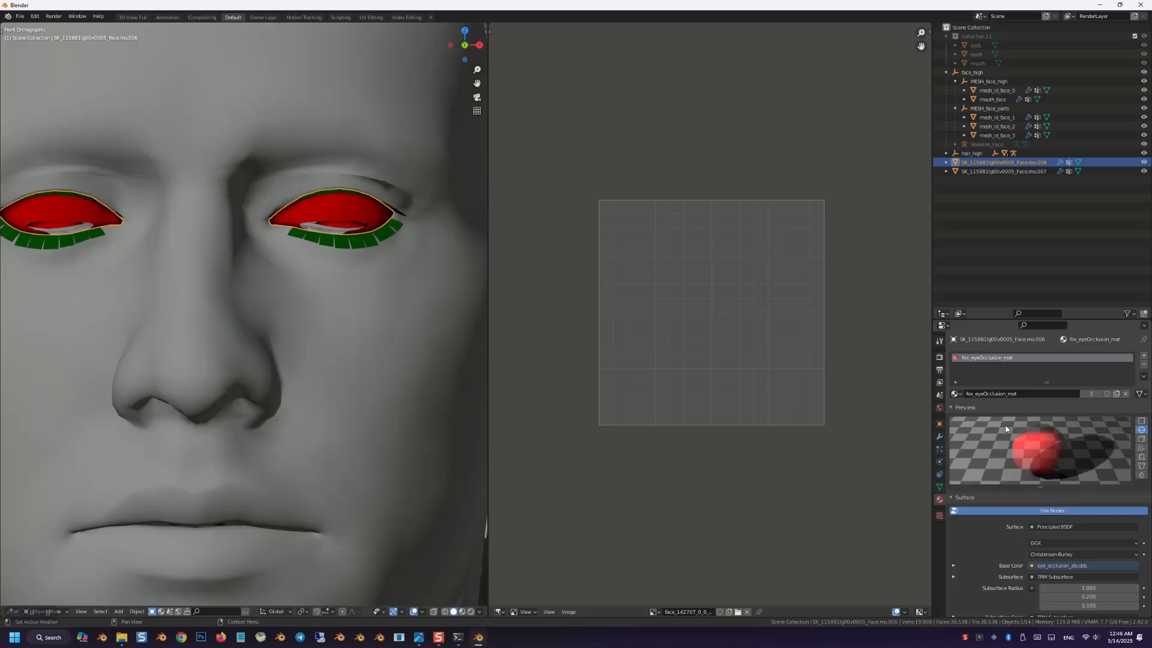
Step: Delete all vertex groups from SK_115881lg00v0005_Face.mo.006
click(940, 487)
scroll(1044, 480, down, 10)
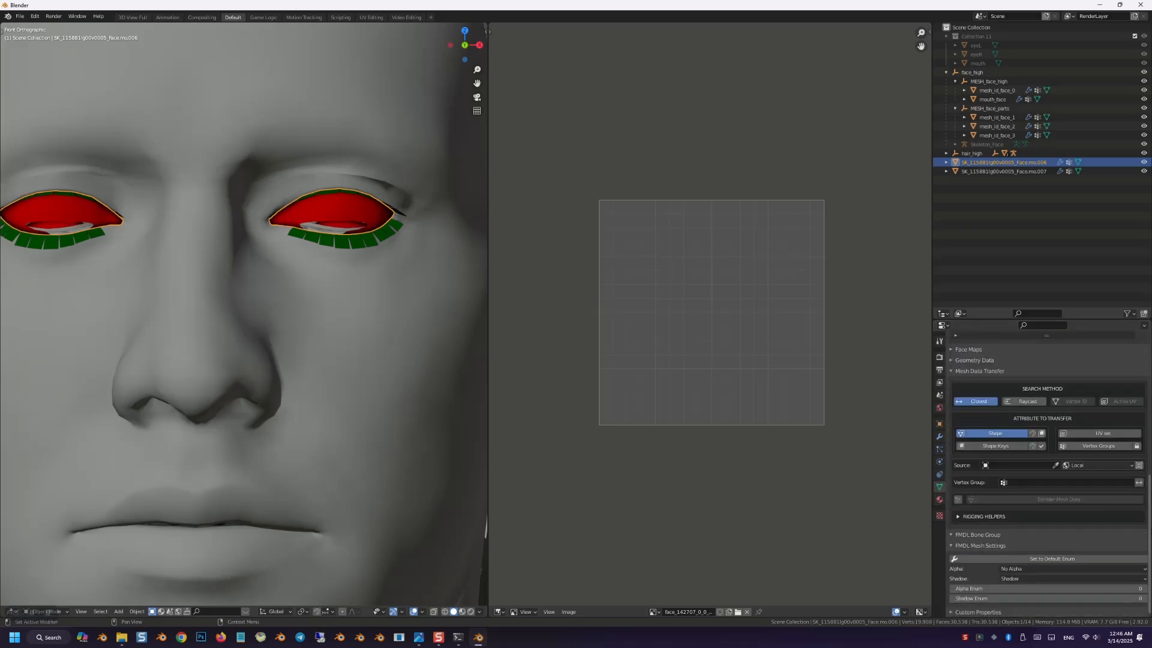
scroll(1139, 473, up, 6)
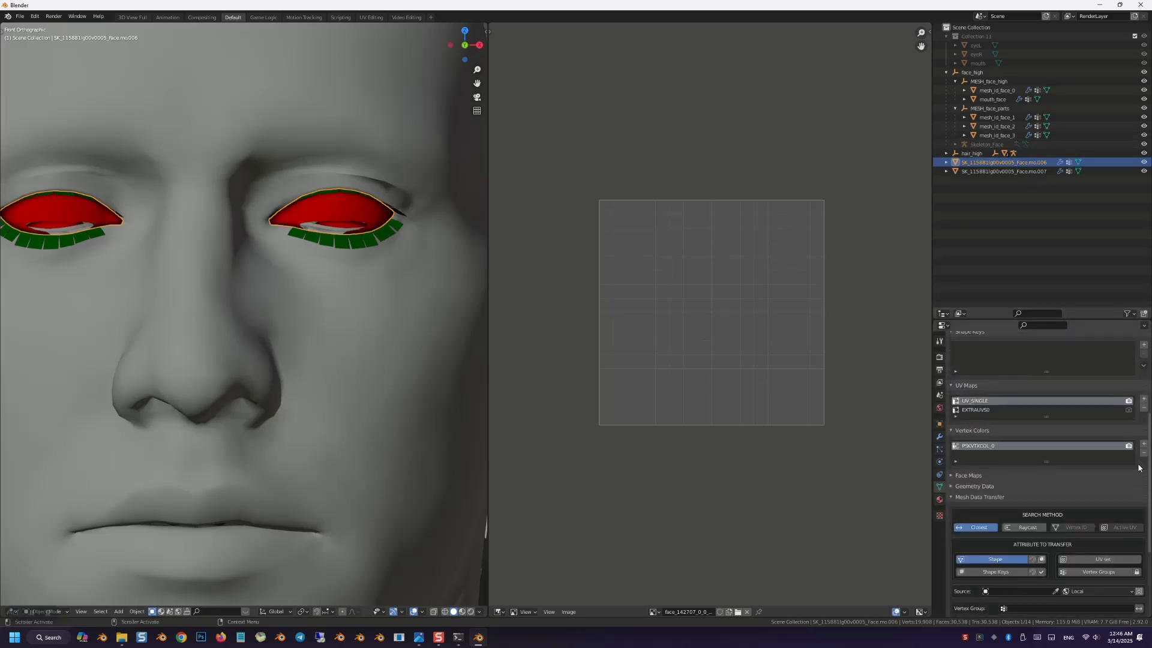
scroll(1139, 474, down, 2)
scroll(1142, 456, up, 6)
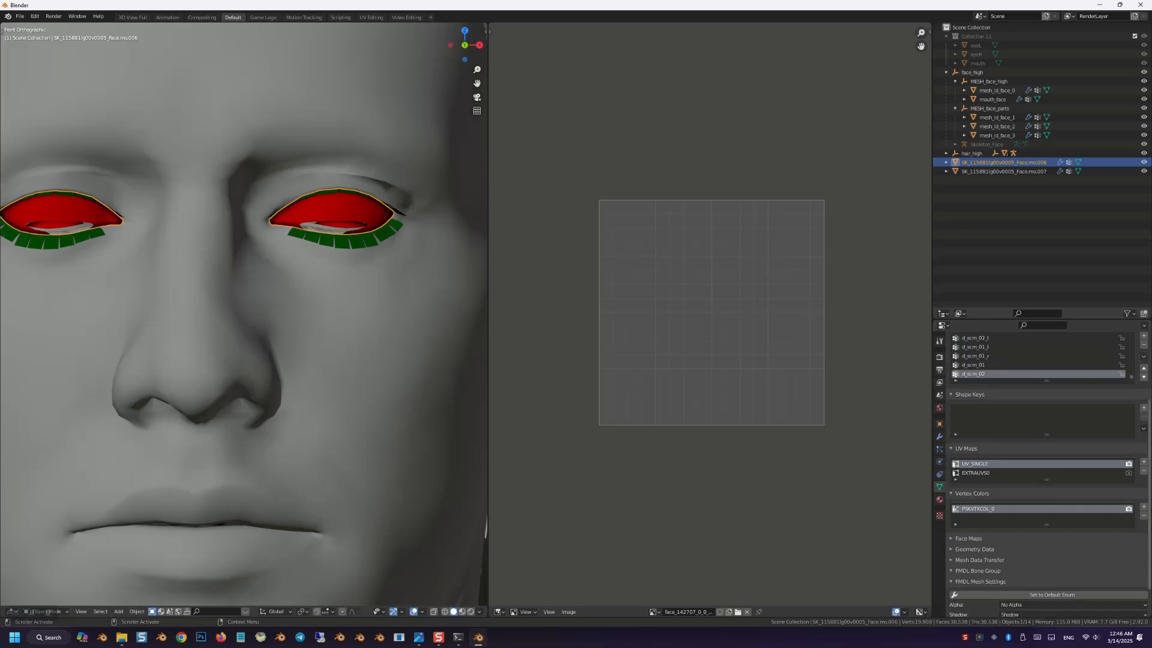
click(1144, 412)
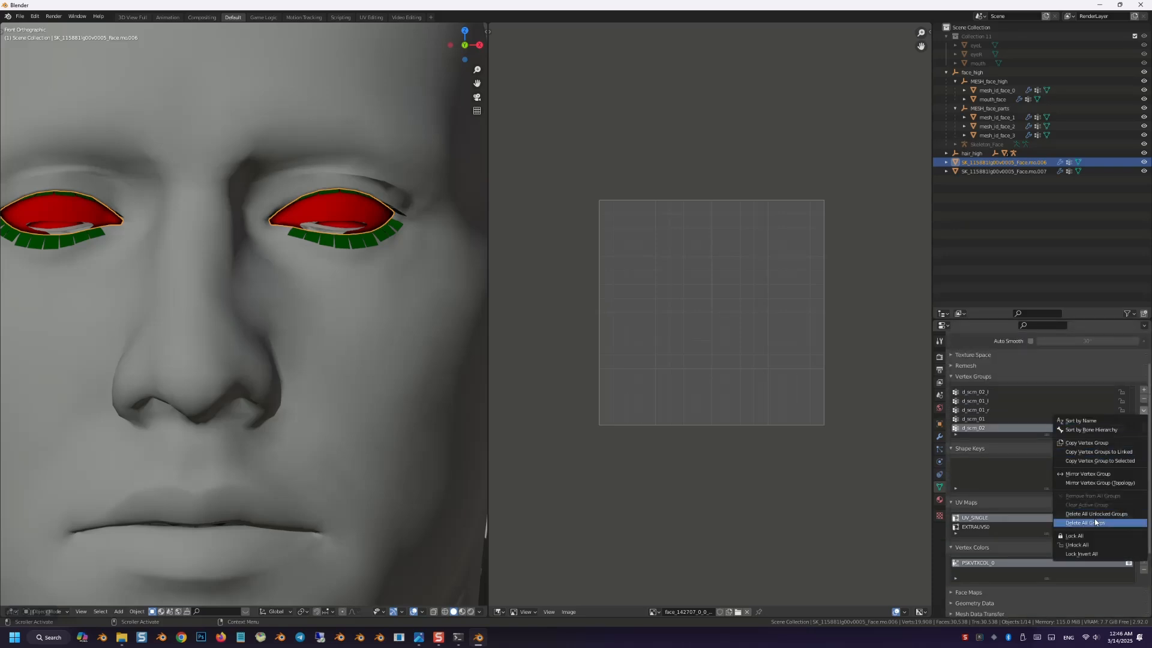
click(1134, 517)
Step: Remove the EXTRAUVS0 UV map from SK_115881lg00v0005_Face.mo.006 and rename UV_SINGLE as UVMap
click(1143, 499)
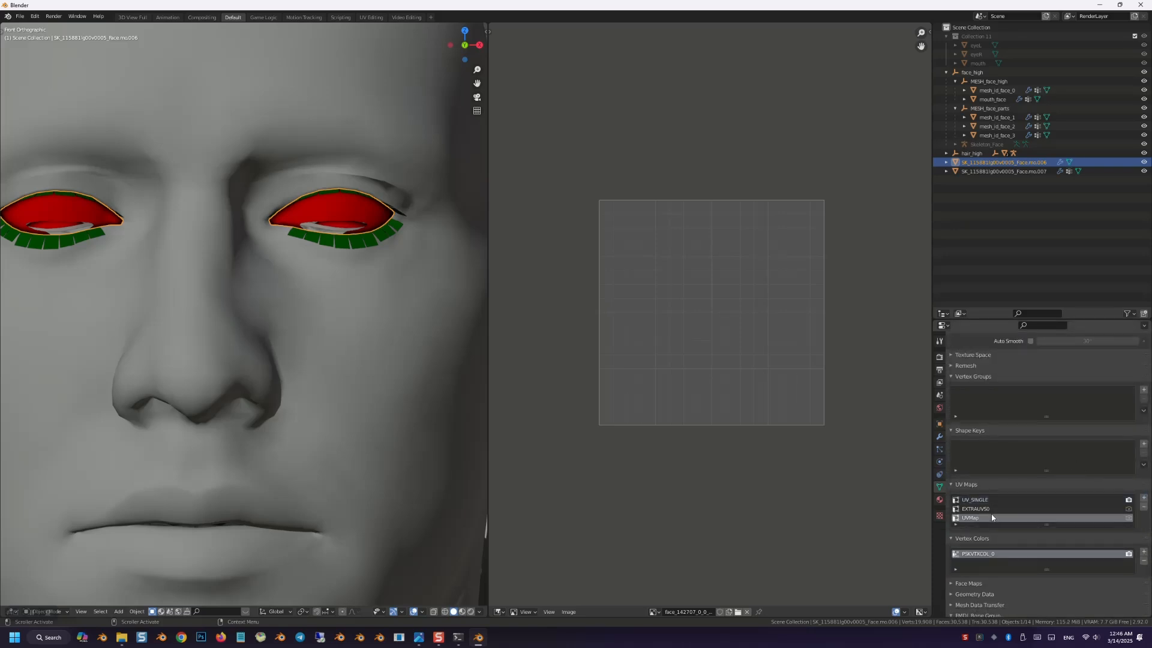
key(ctrl+c)
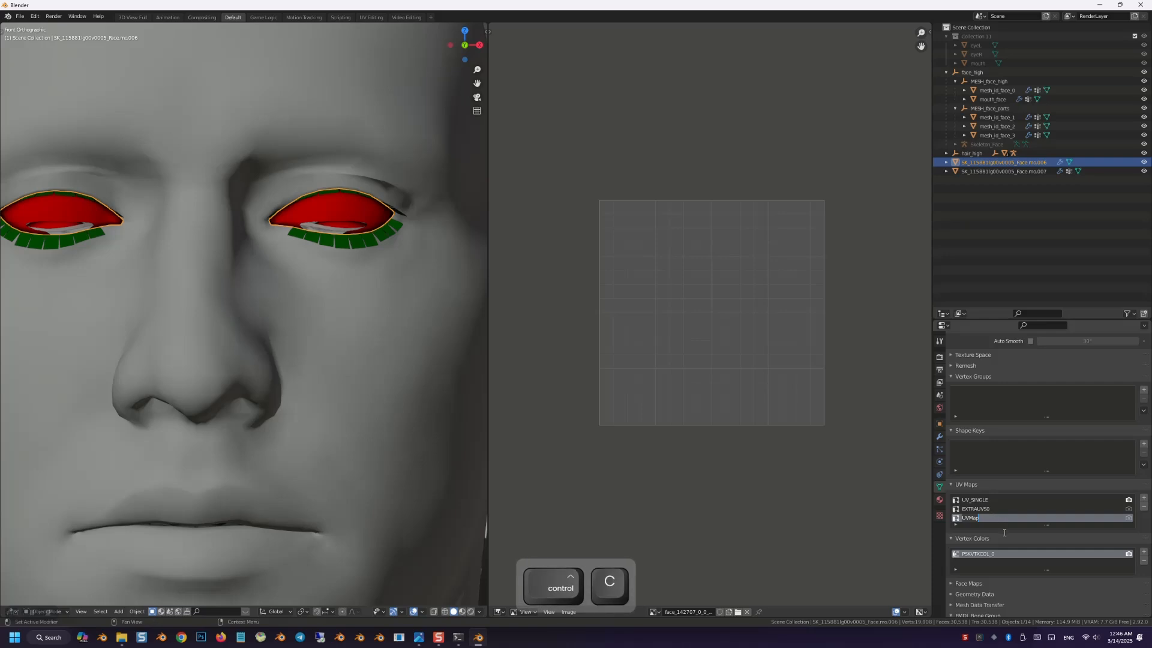
click(1144, 517)
click(1144, 509)
click(1144, 509)
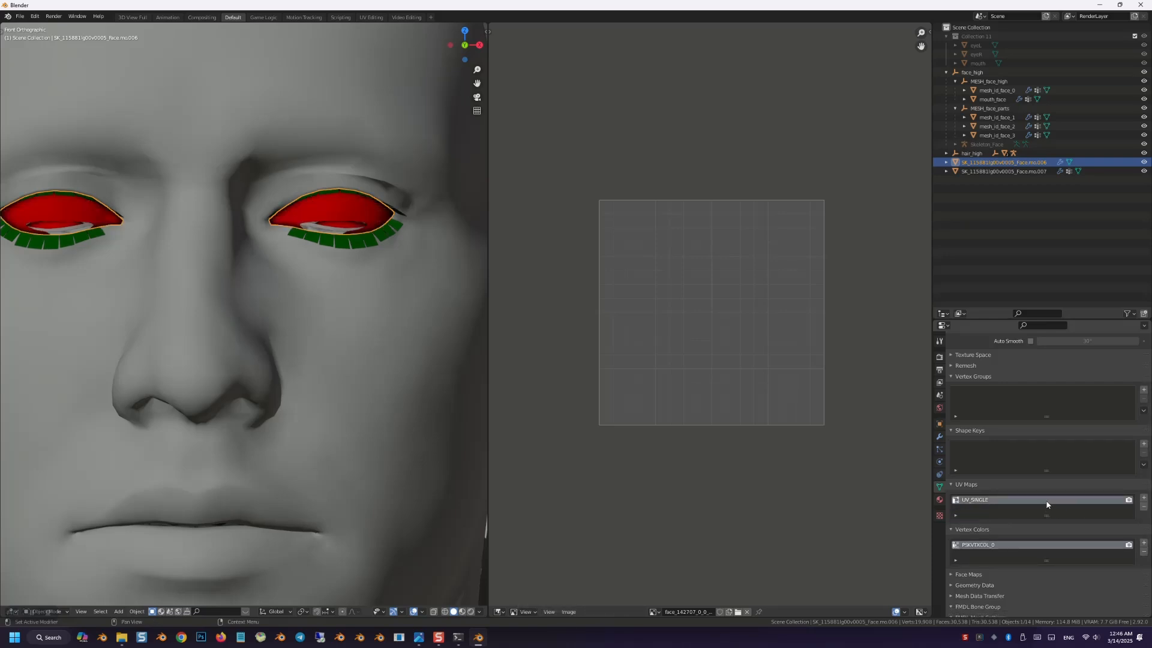
key(ctrl+v)
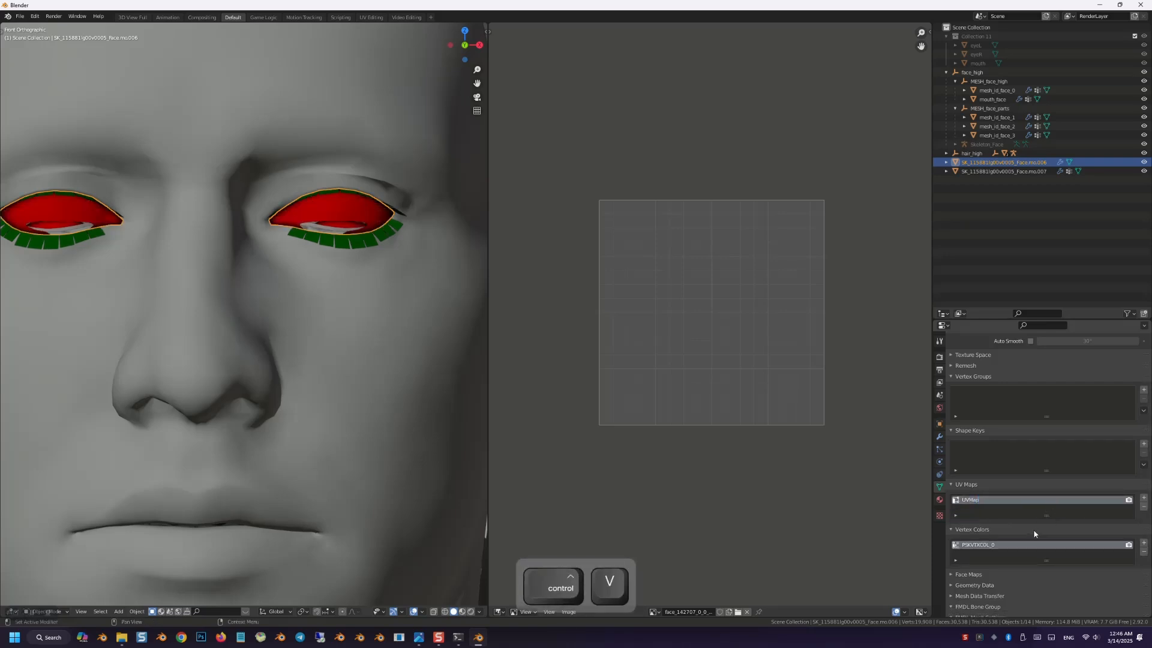
Step: Check the FMDL mesh settings of mesh_id_face_1 and remove the PSKVTXCOL_0 vertex color layer from SK_115881lg00v0005_Face.mo.006
click(1128, 551)
click(997, 118)
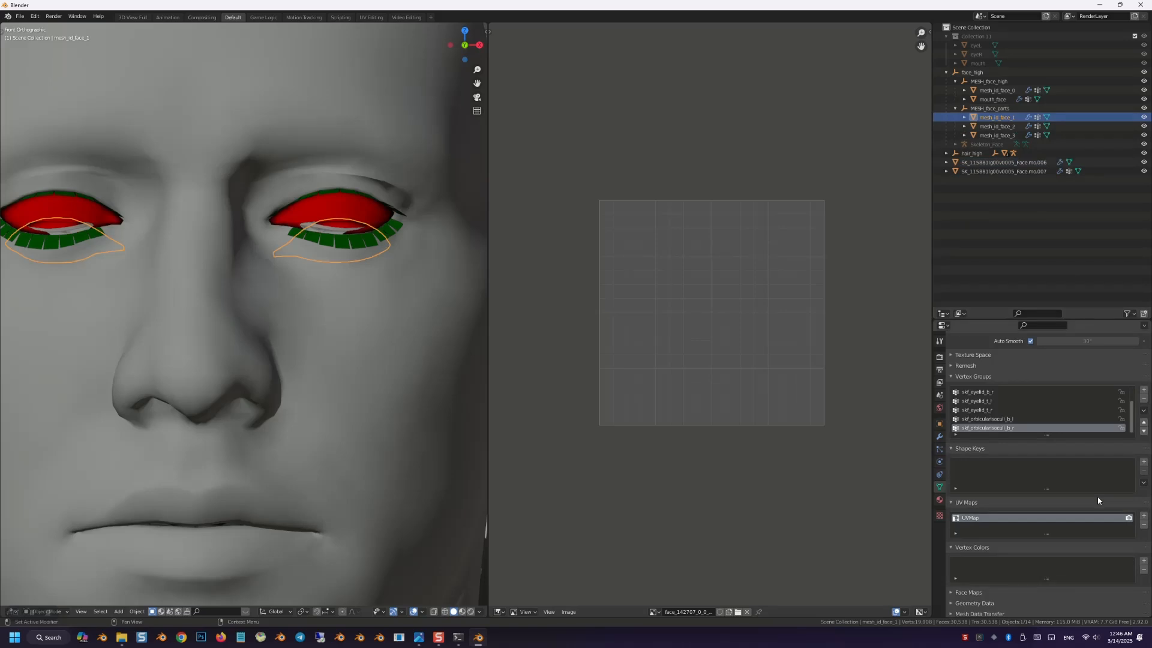
scroll(1047, 474, down, 8)
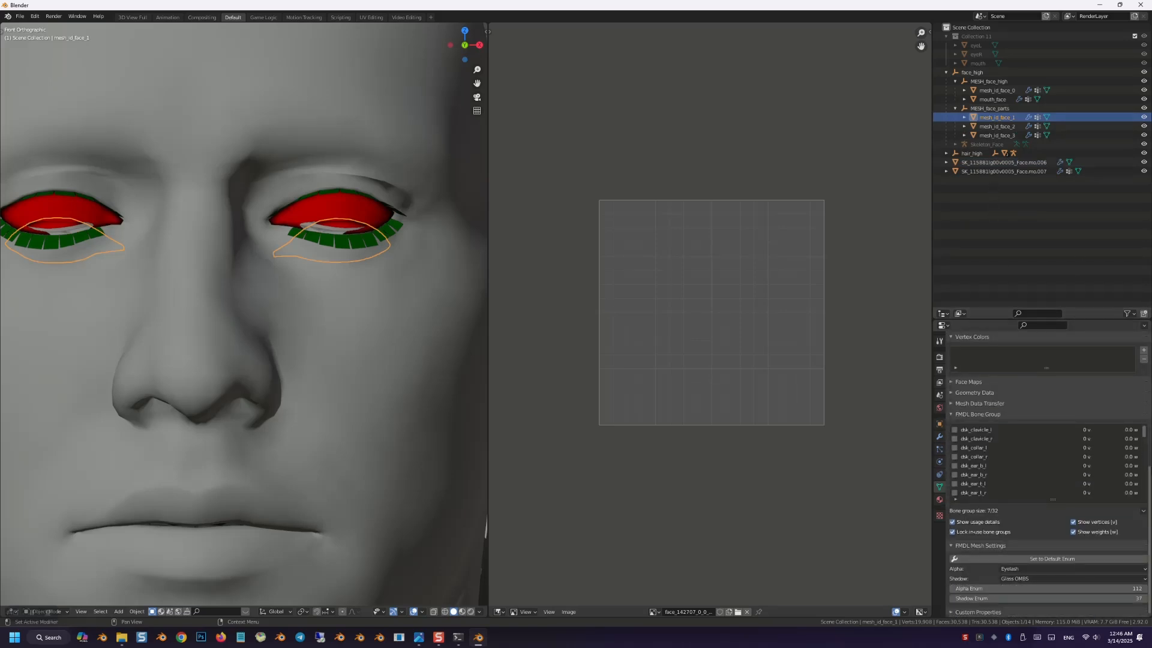
scroll(1047, 474, up, 8)
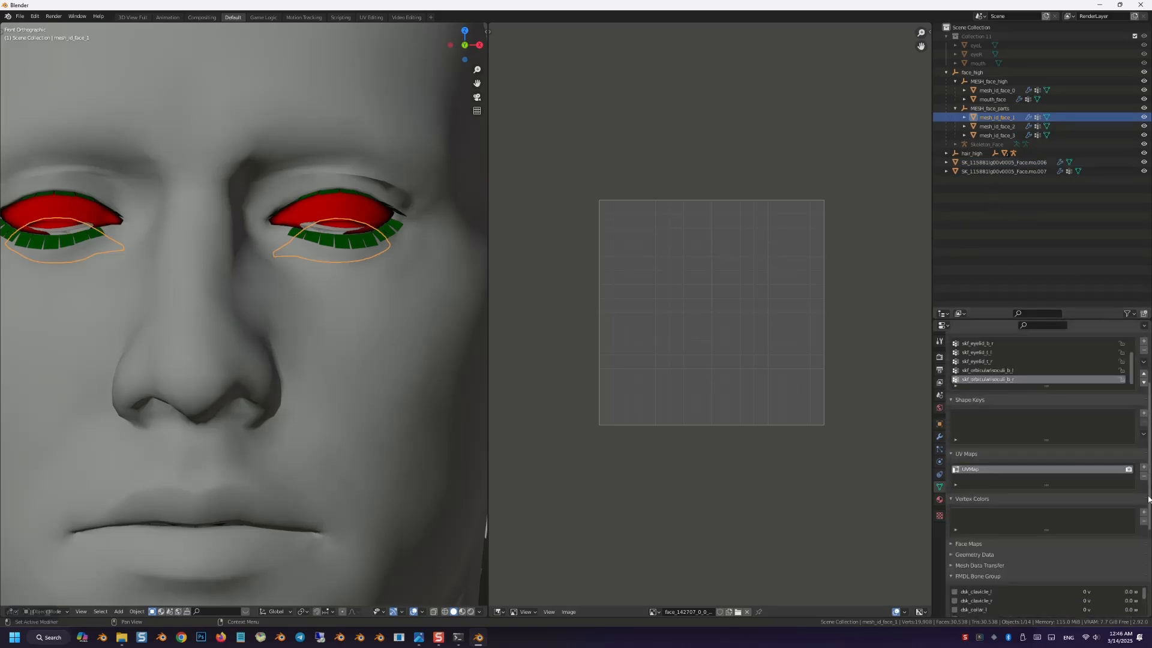
click(1015, 164)
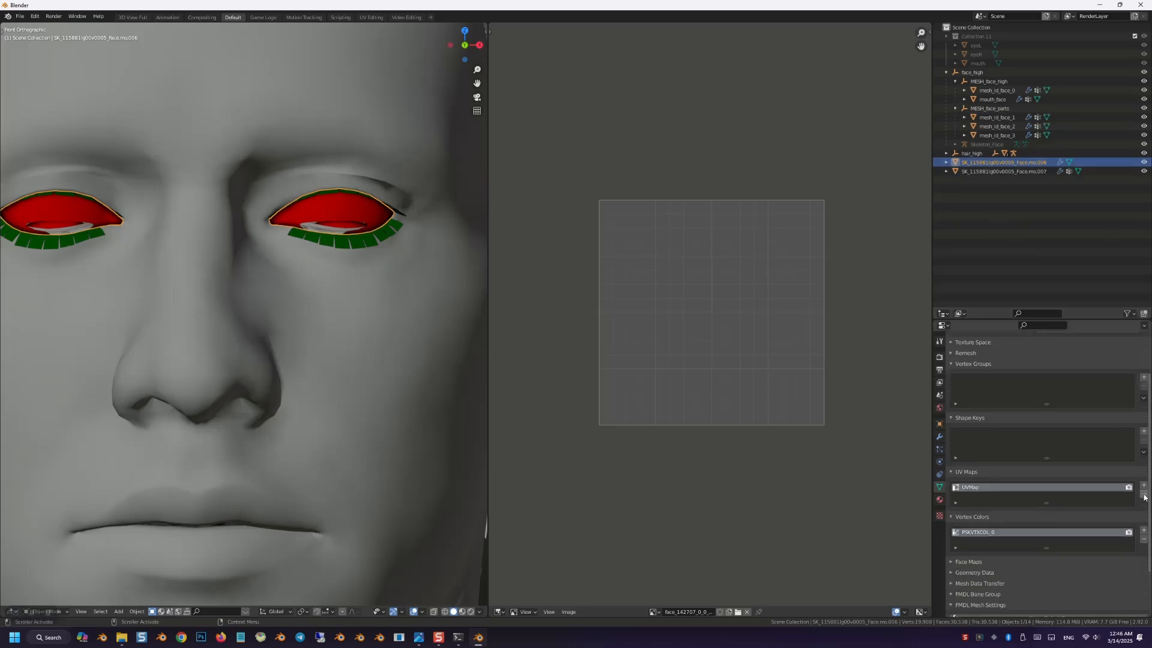
scroll(1117, 474, down, 5)
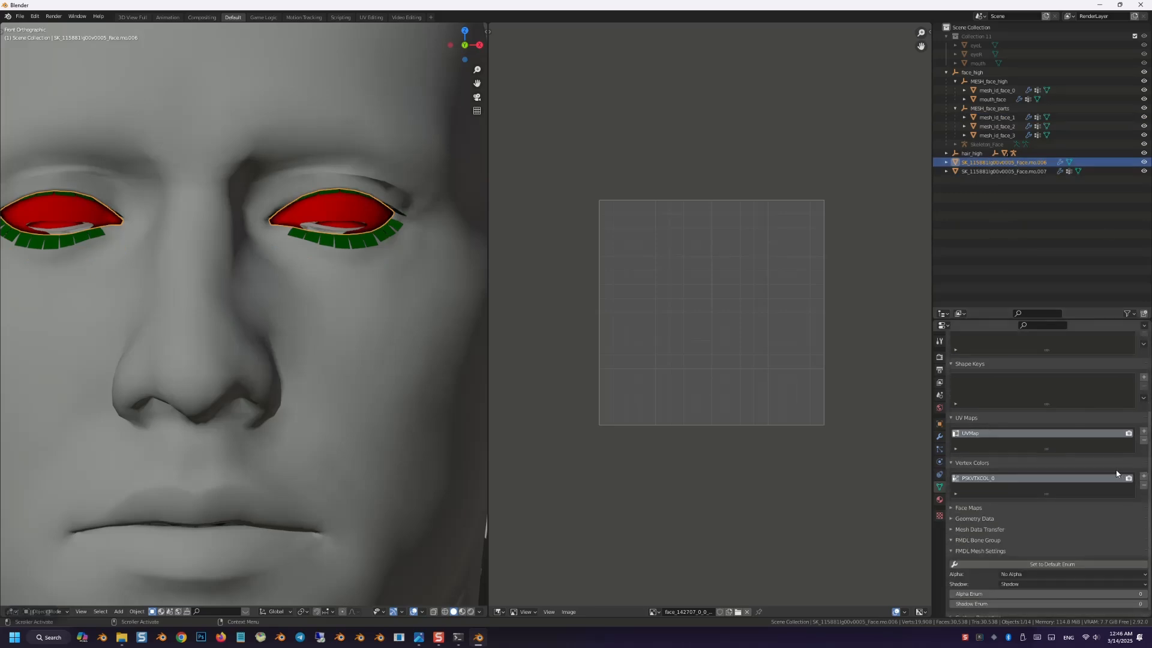
click(1144, 486)
Step: Set the FMDL mesh Alpha to Eyelash and Shadow to Glass OMBS on SK_115881lg00v0005_Face.mo.006
scroll(1080, 540, down, 1)
click(1042, 568)
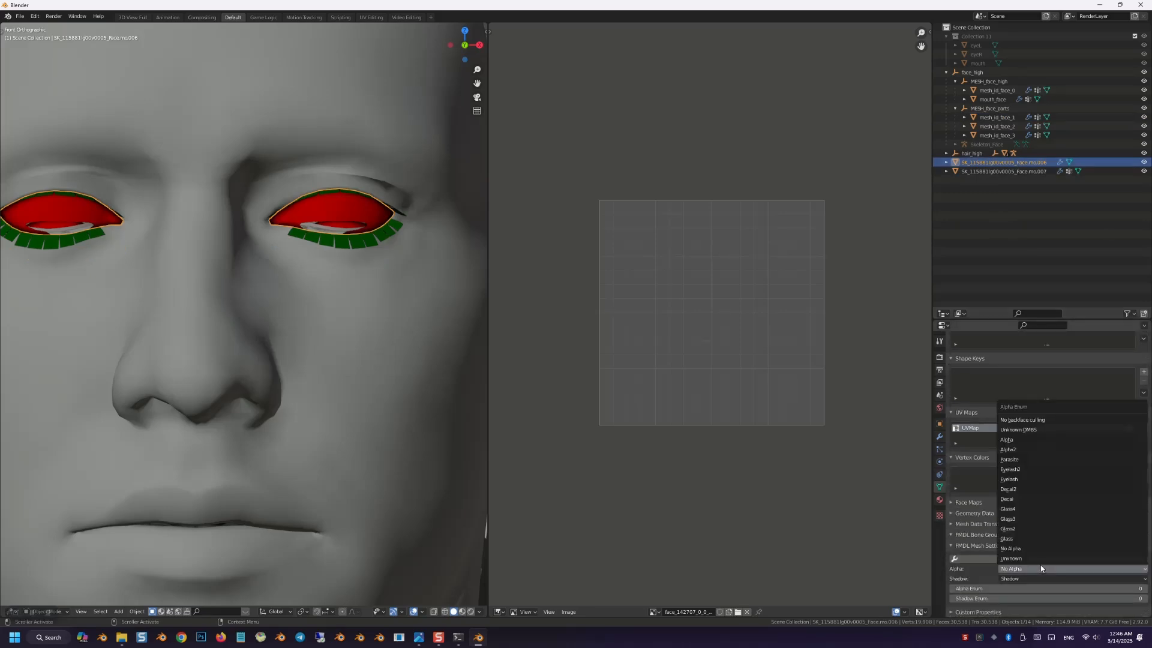
click(1041, 479)
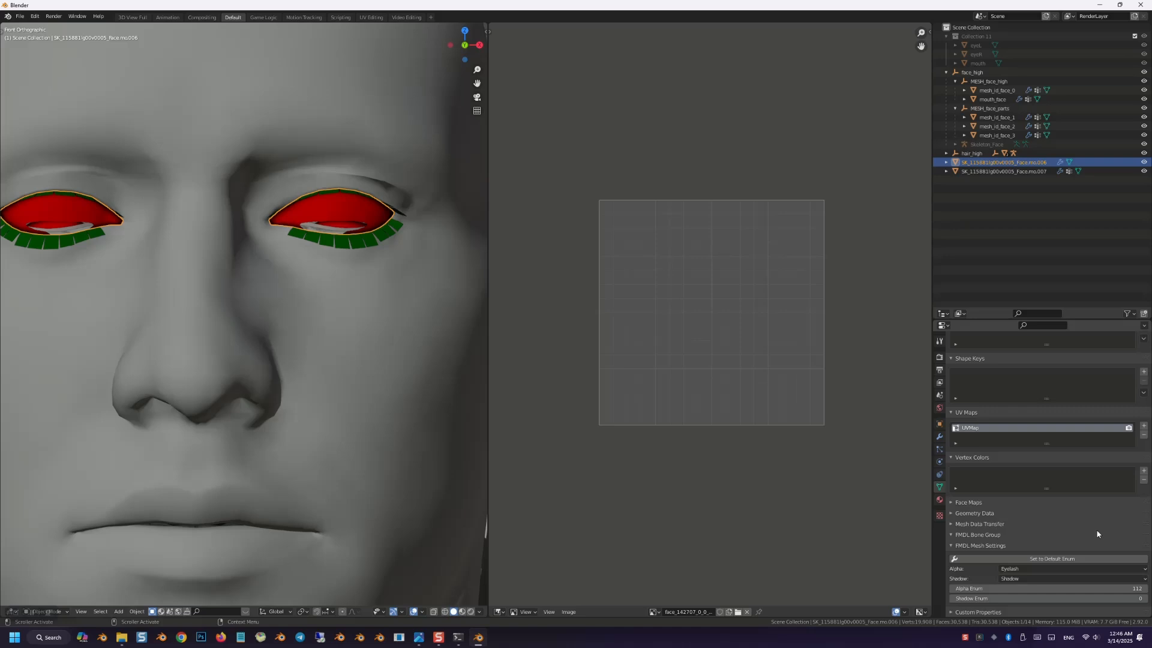
click(1057, 576)
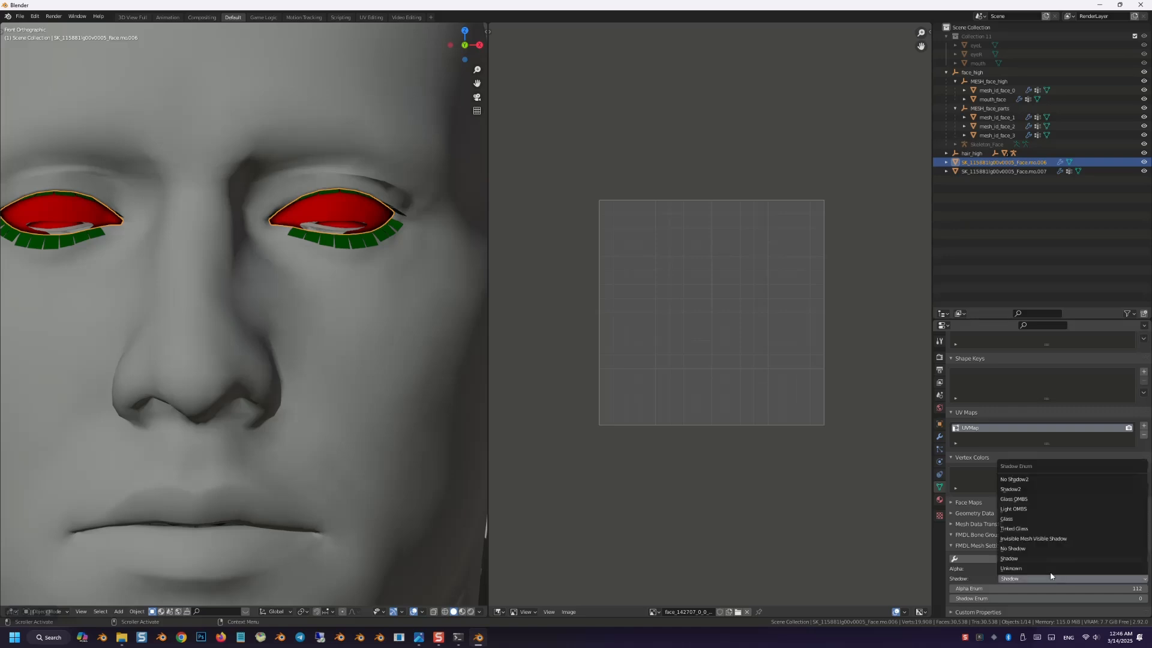
click(1038, 500)
Step: Set Skeleton_Face as the object of the armature modifier on SK_115881lg00v0005_Face.mo.006
click(940, 437)
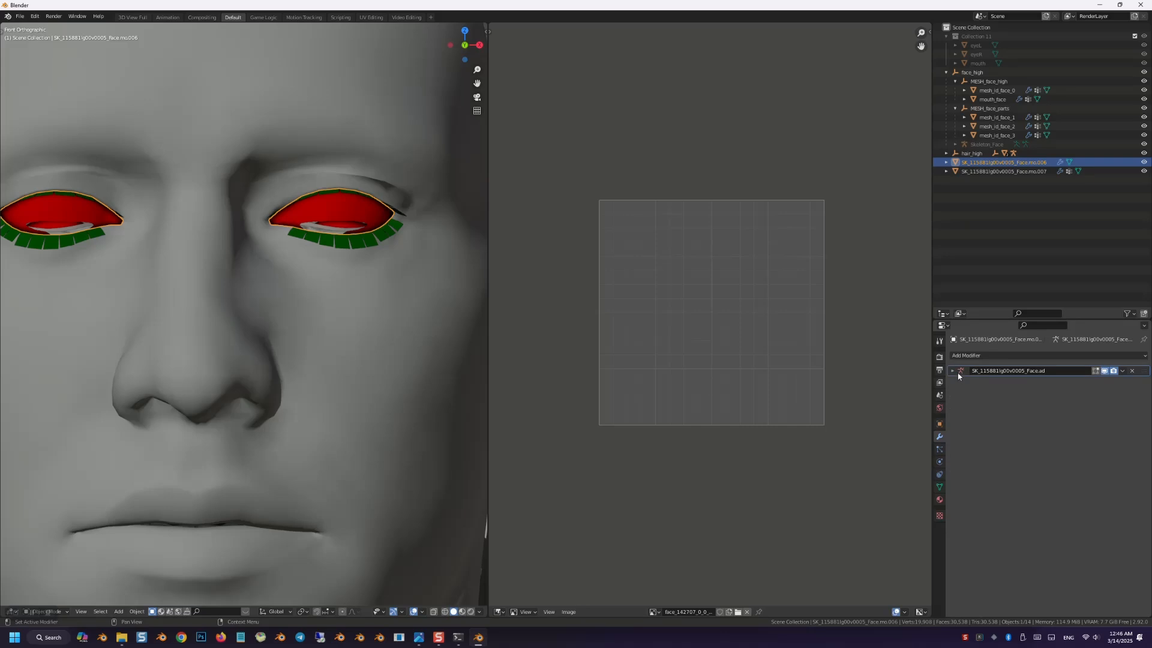
click(953, 371)
click(1055, 385)
click(1058, 397)
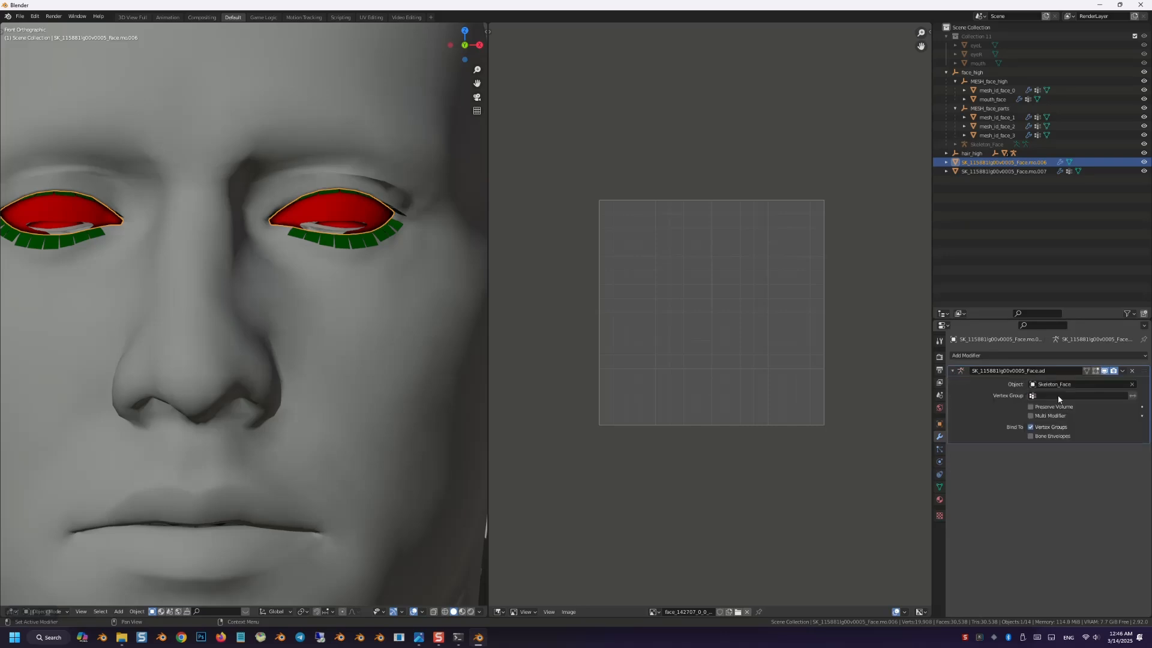
Step: Add a Data Transfer modifier to SK_115881lg00v0005_Face.mo.006 with mesh_id_face_1 as its source
click(971, 355)
click(892, 380)
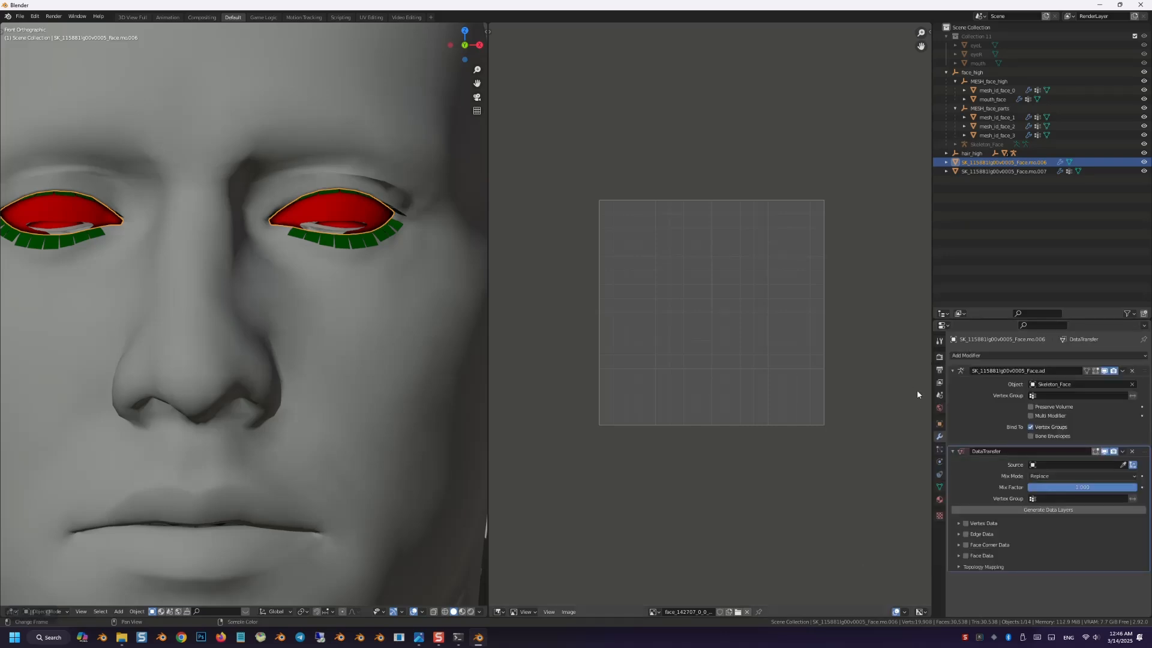
click(1033, 465)
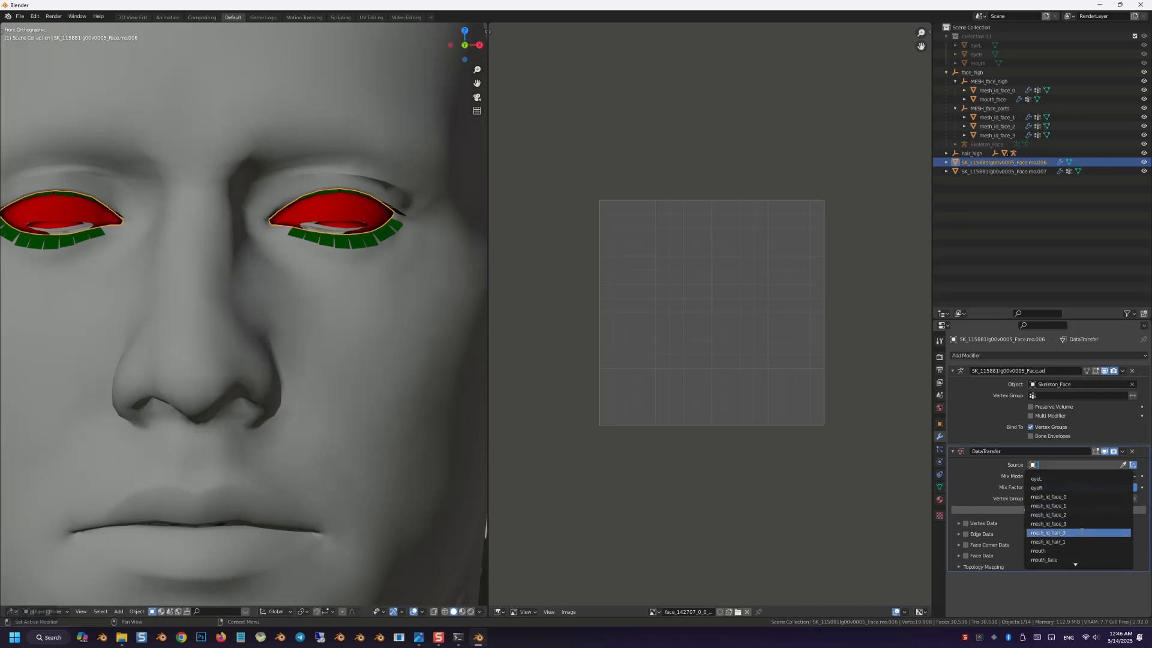
click(1074, 506)
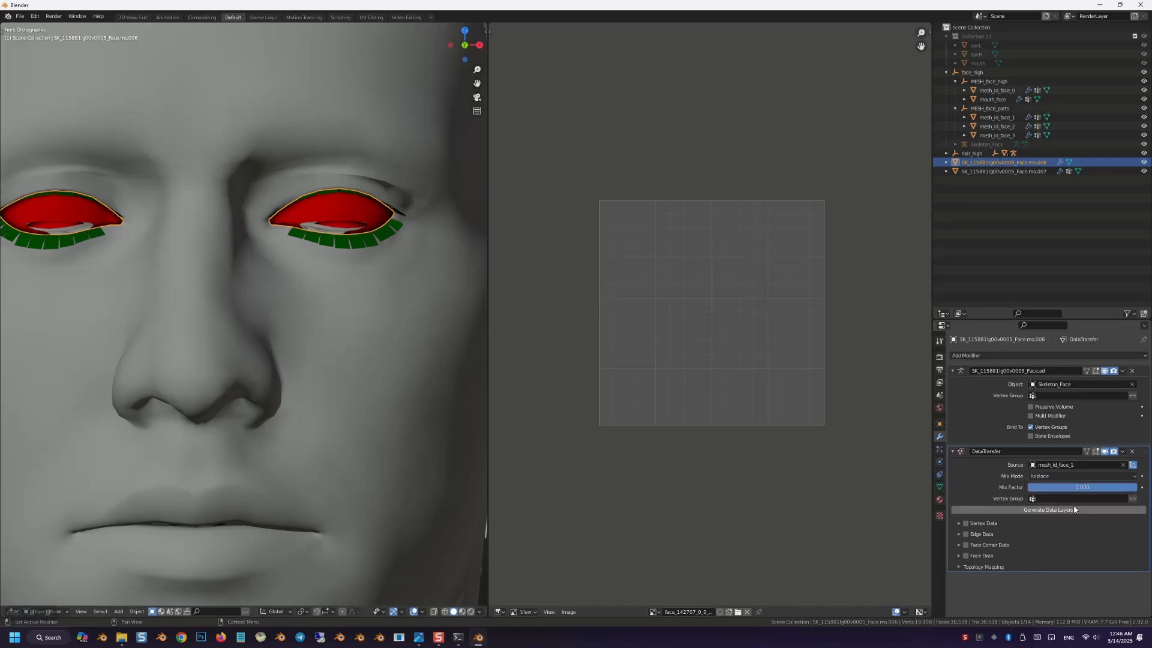
Step: Set the Data Transfer modifier to vertex groups with Nearest Face Vertex mapping, generate the data layers and apply it
click(958, 523)
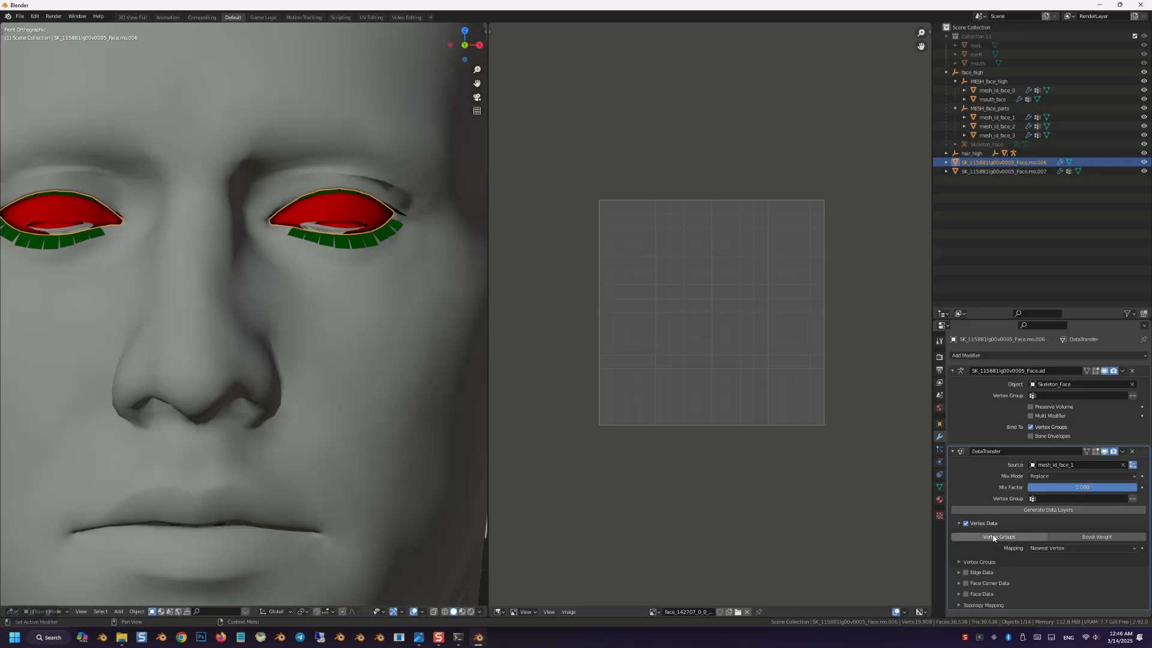
click(1071, 548)
click(1074, 511)
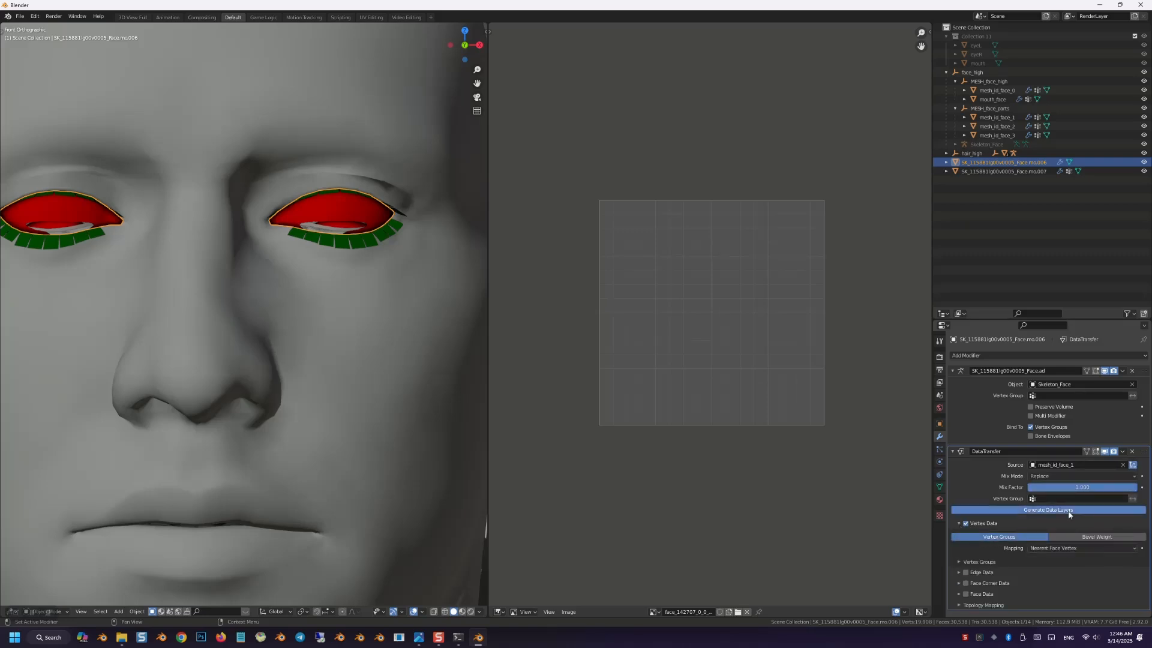
click(1121, 456)
click(1098, 461)
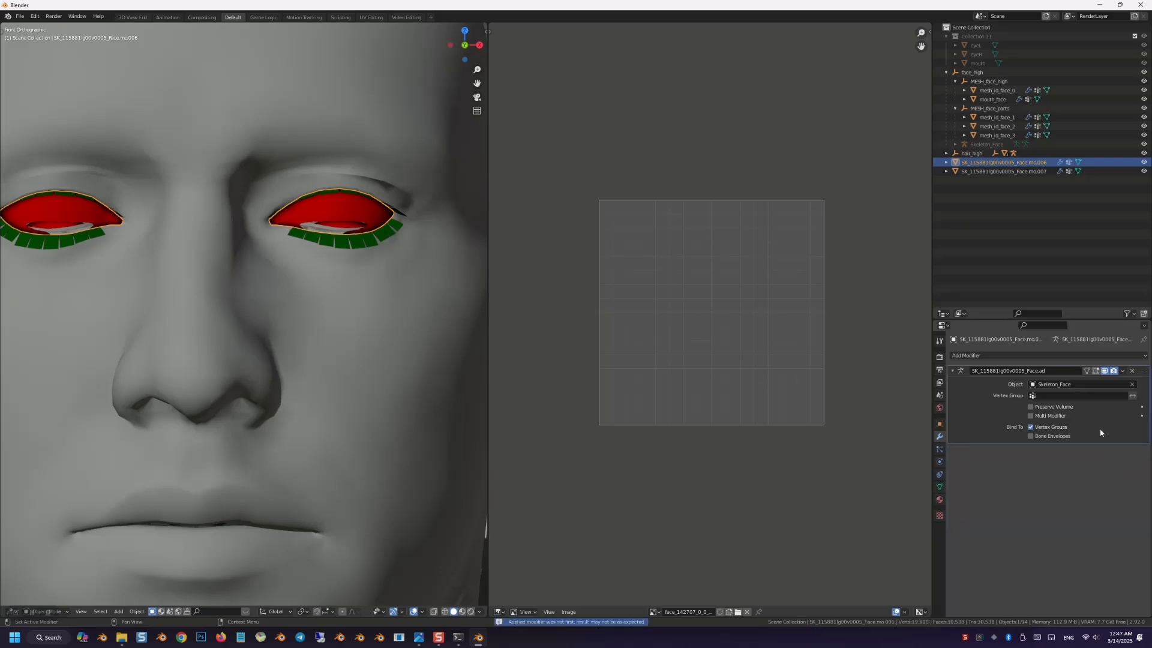
Step: Reset the FMDL mesh enum values of SK_115881lg00v0005_Face.mo.006 to their defaults
click(940, 487)
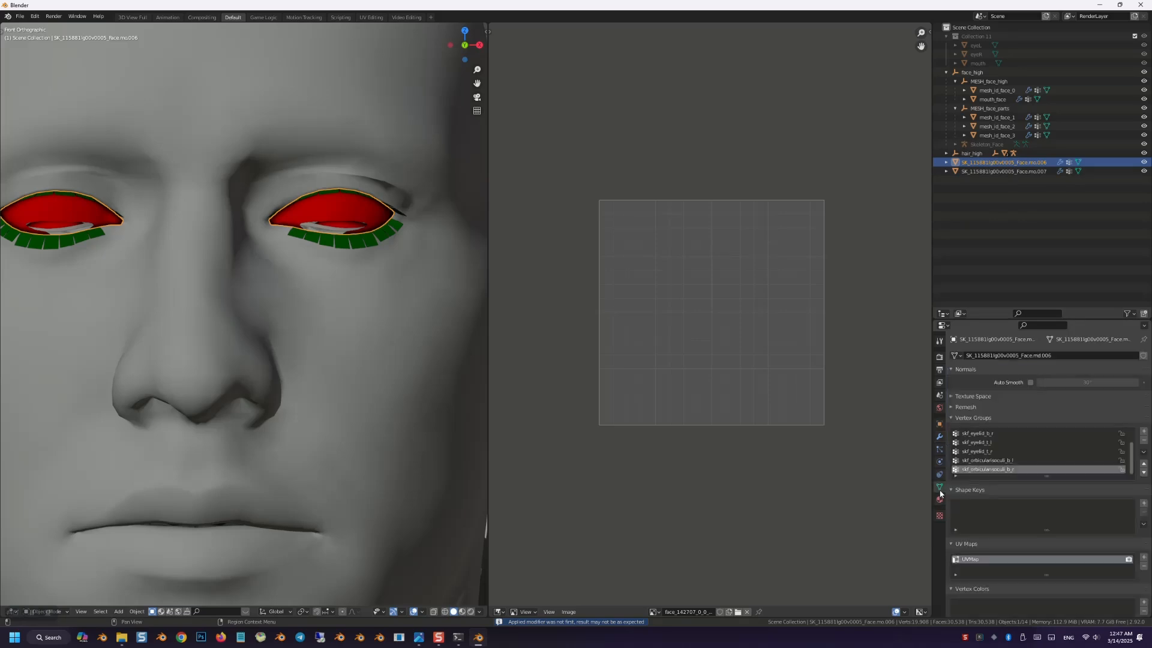
scroll(1047, 480, down, 8)
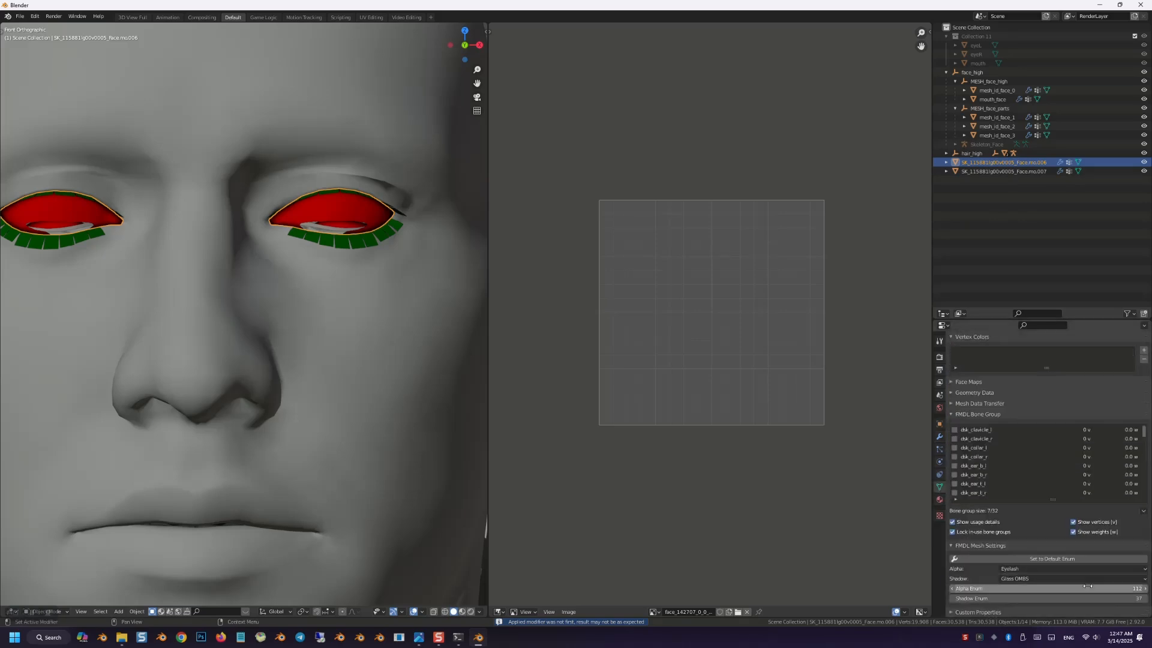
click(1044, 559)
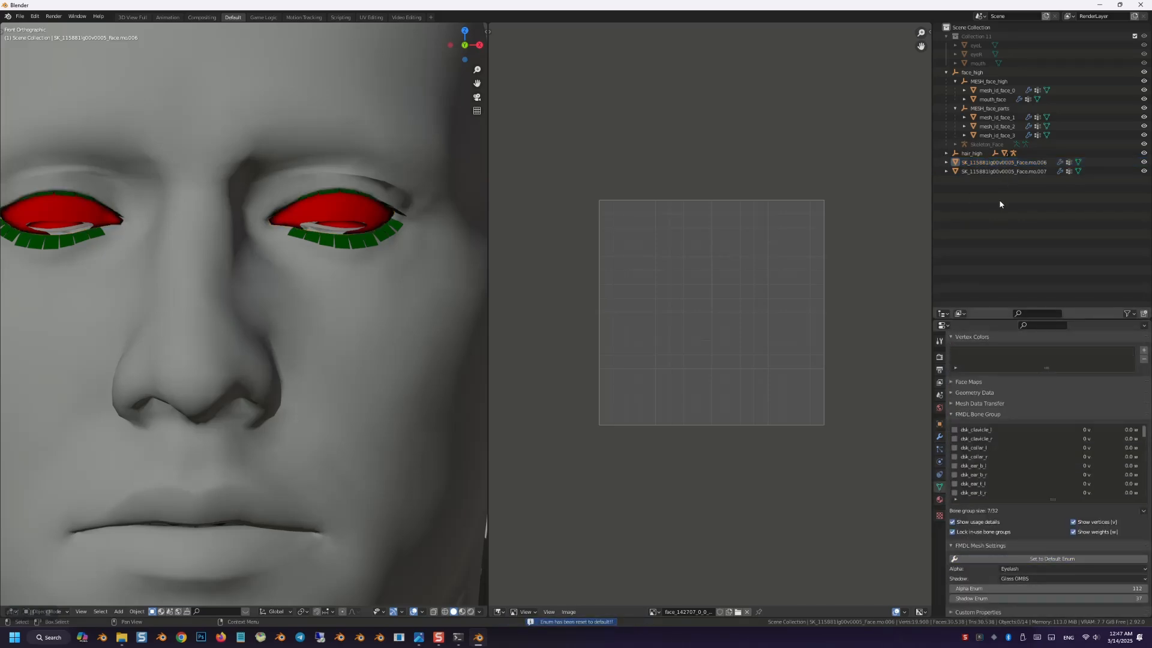
Step: Copy the name of the original mesh_id_face_1 object and delete that object
click(1005, 118)
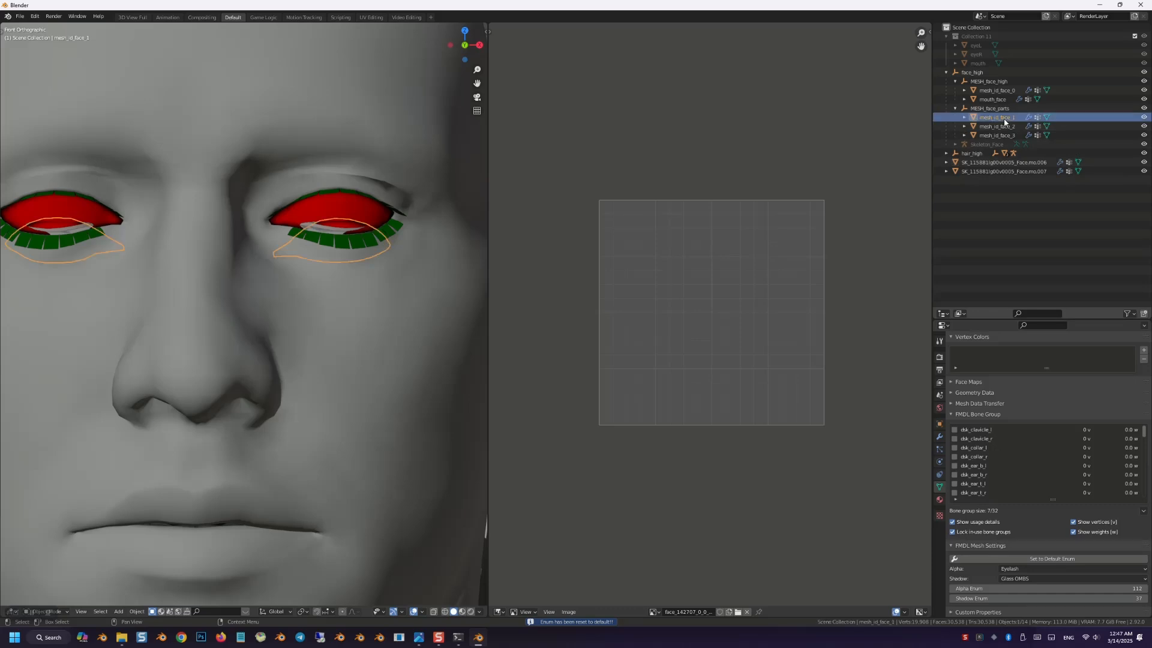
double_click(1005, 118)
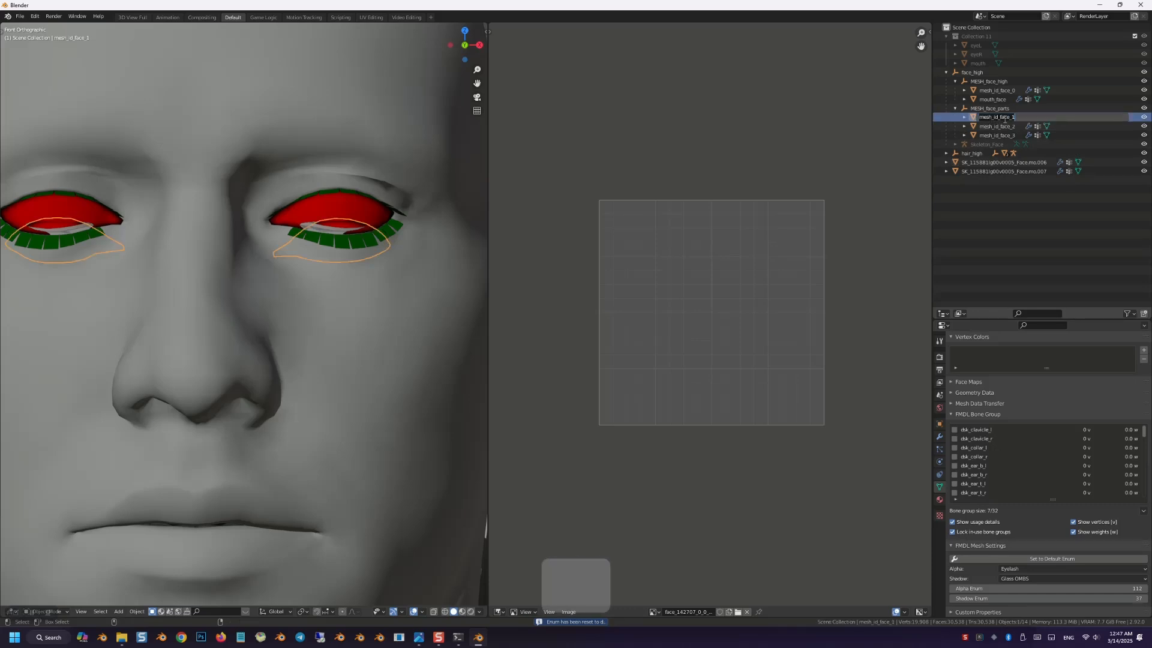
key(ctrl+c)
click(1014, 120)
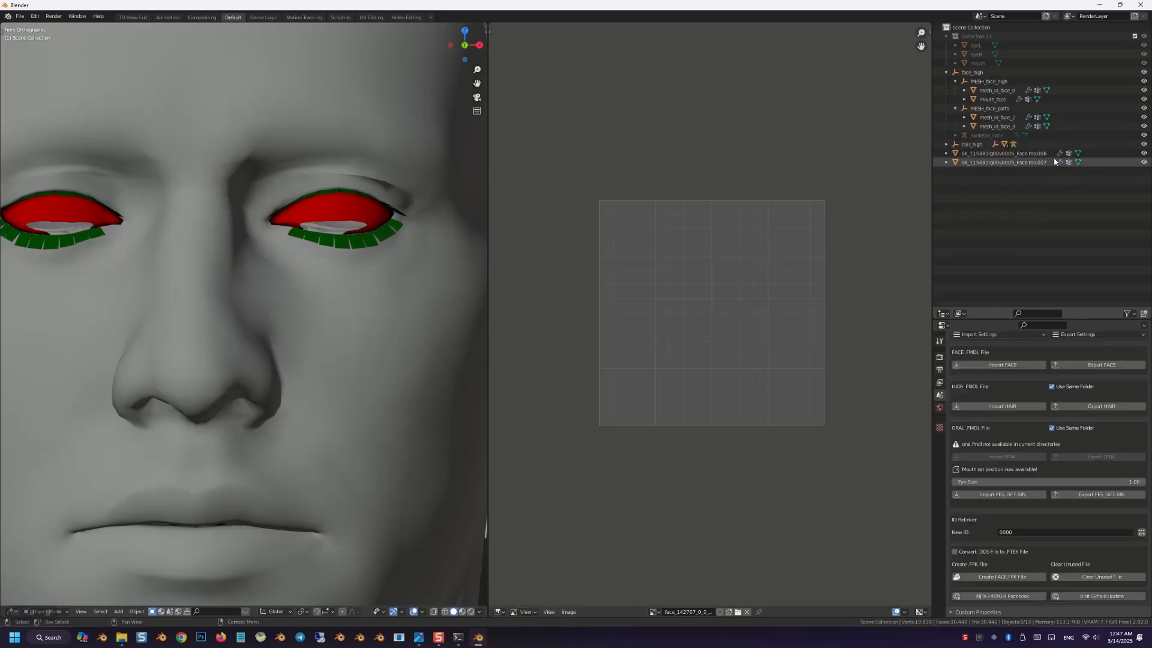
Step: Rename SK_115881lg00v0005_Face.mo.006 as mesh_id_face_1 and parent it to MESH_face_parts
click(1039, 153)
ctrl+click(1039, 153)
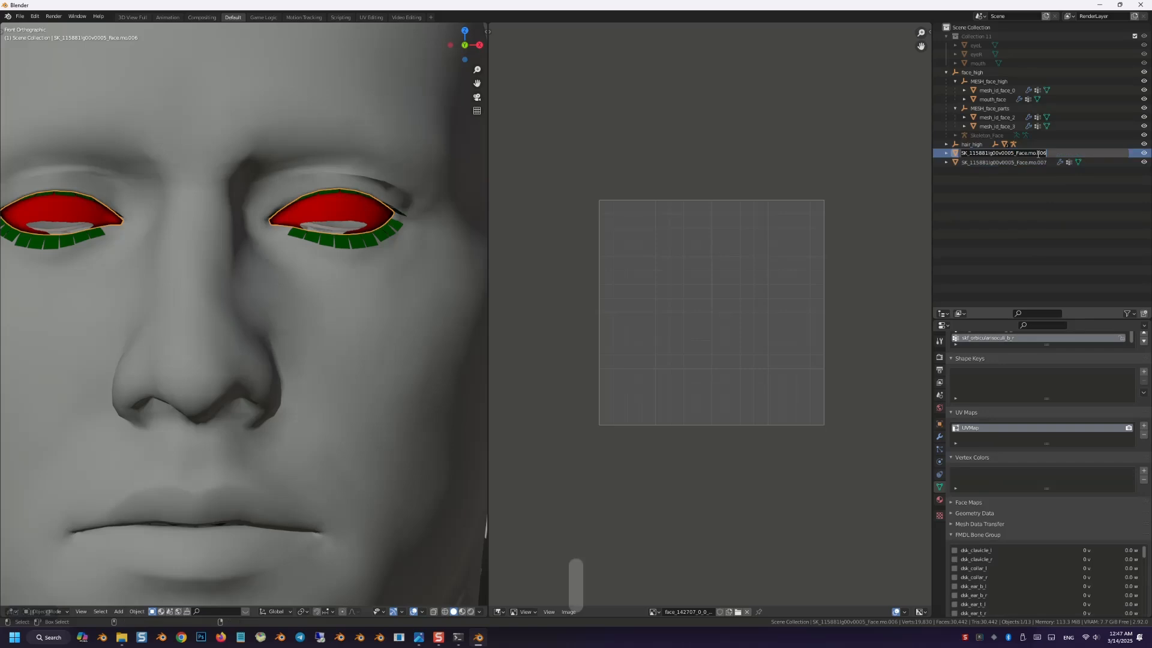
key(ctrl+v)
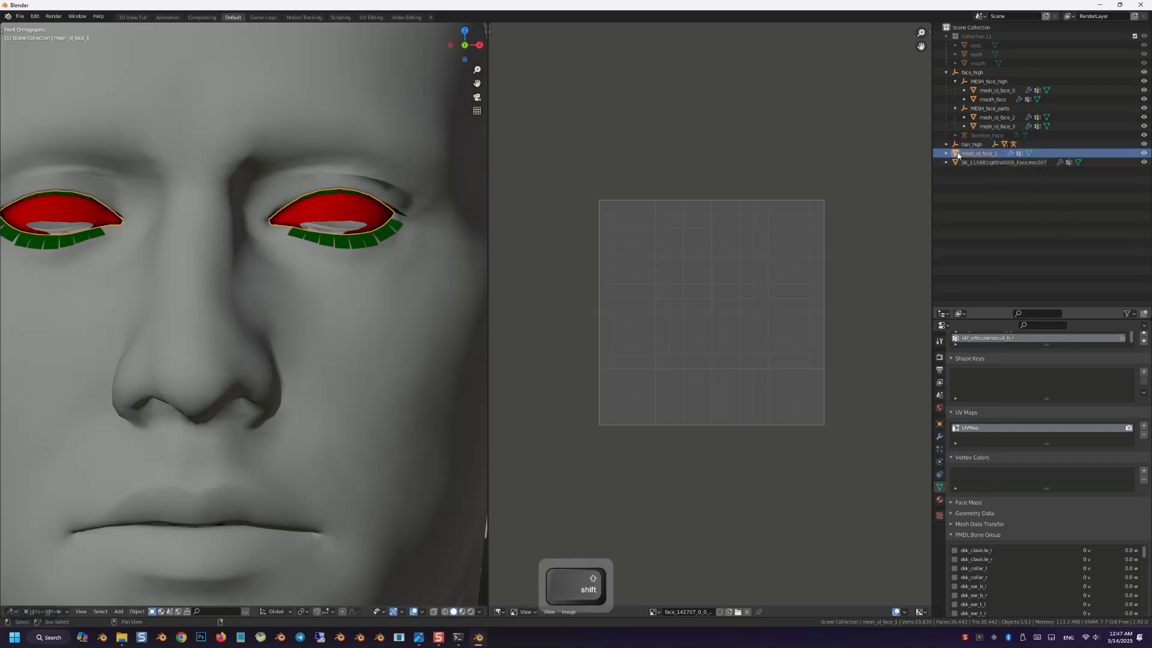
shift+drag(958, 155, 990, 108)
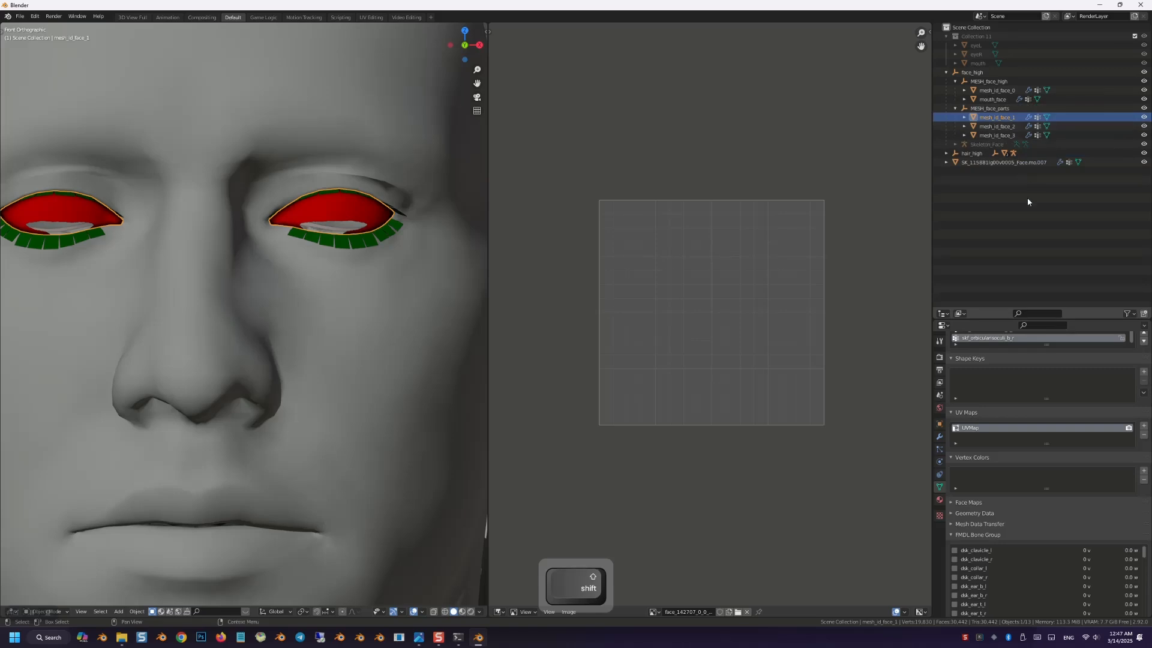
Step: Examine the vertex groups, UV maps and hair geometry of SK_115881lg00v0005_Face.mo.007, selecting its whole mesh in Edit Mode
click(1011, 163)
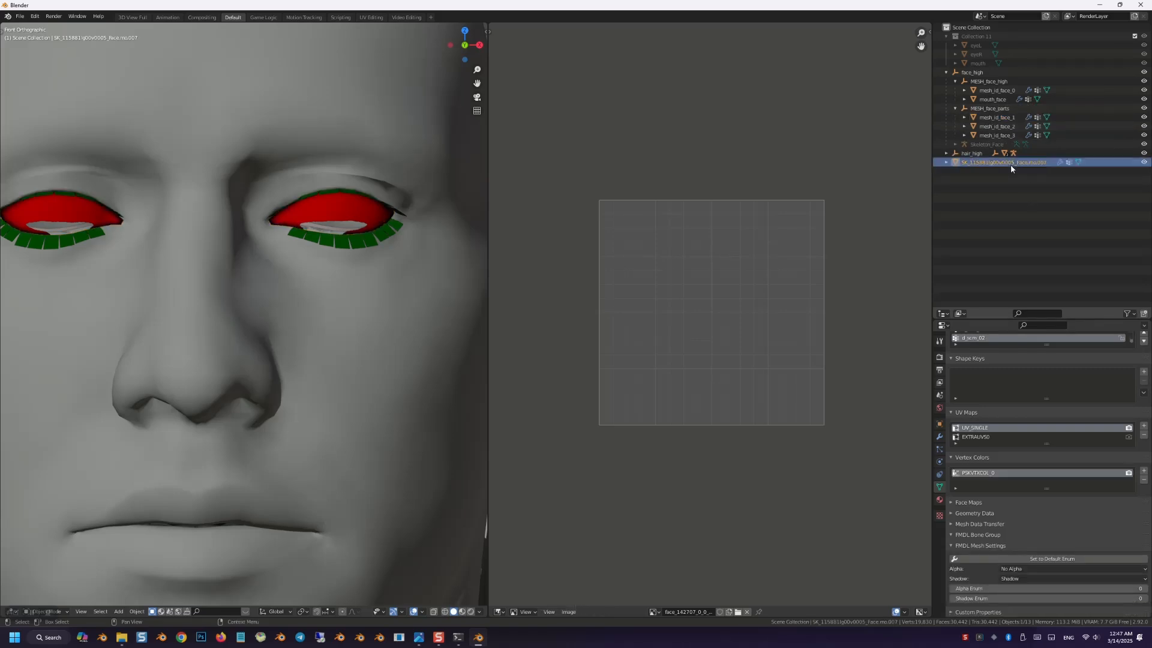
scroll(1071, 434, up, 5)
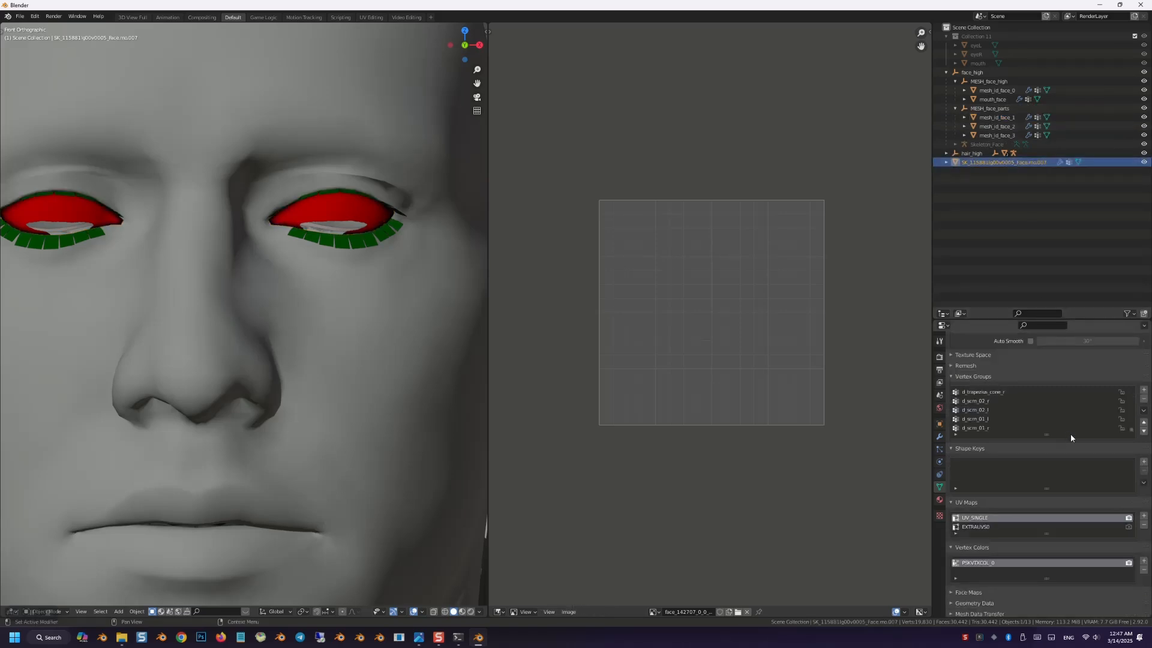
scroll(303, 309, down, 5)
scroll(335, 468, up, 4)
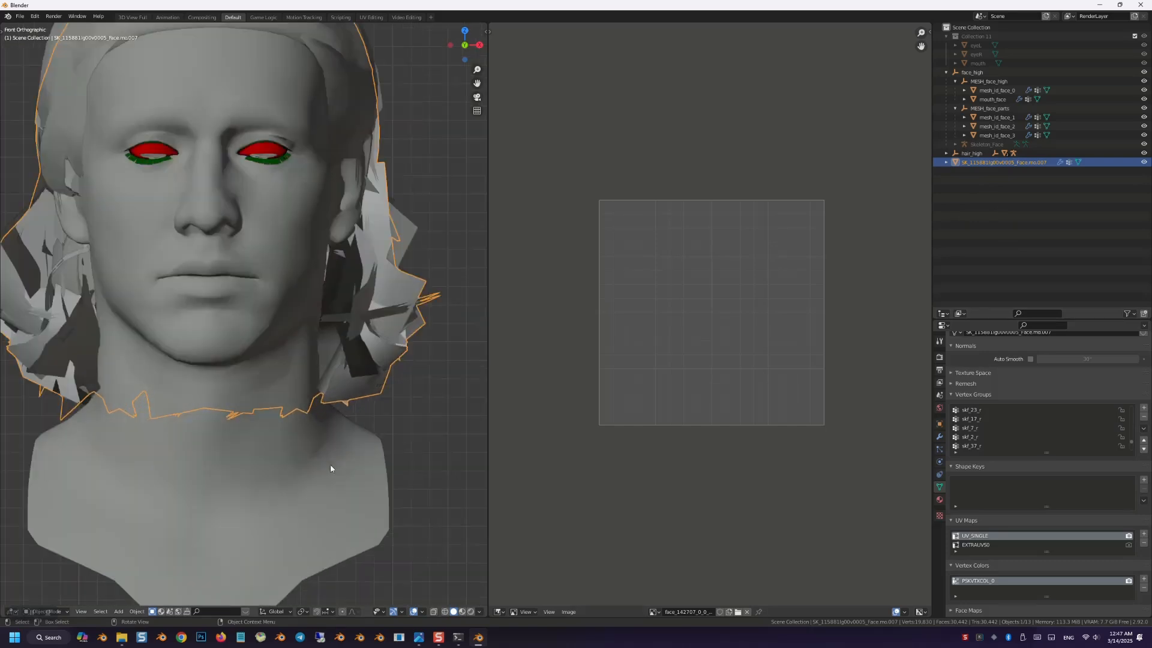
key(Tab)
scroll(373, 351, down, 2)
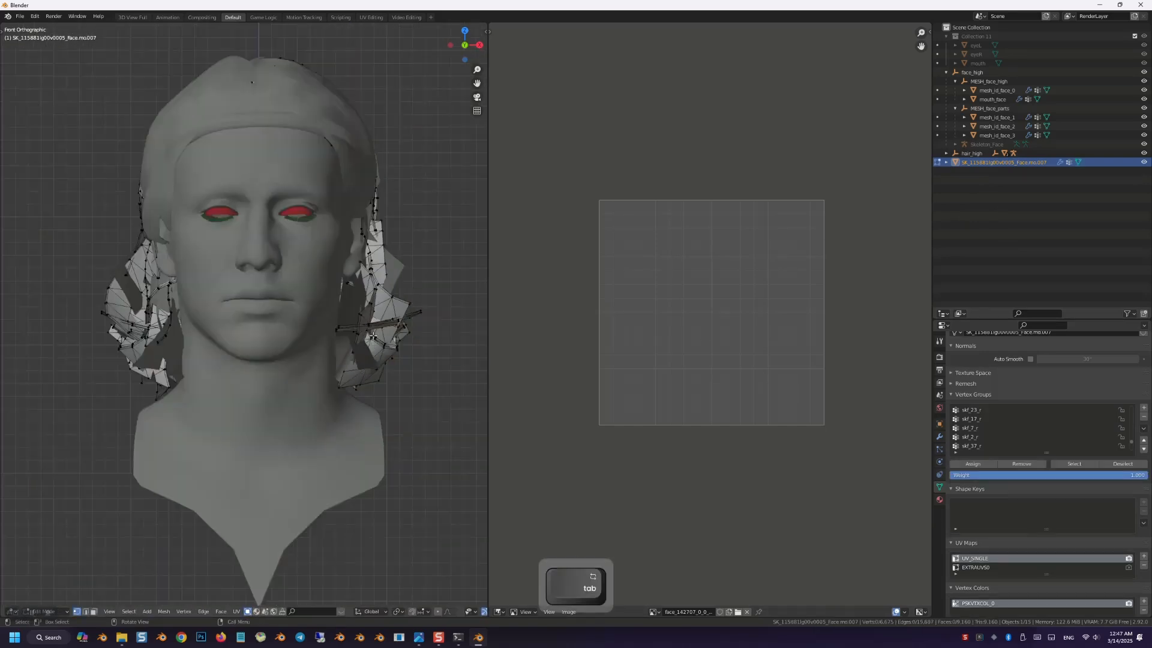
key(a)
key(Tab)
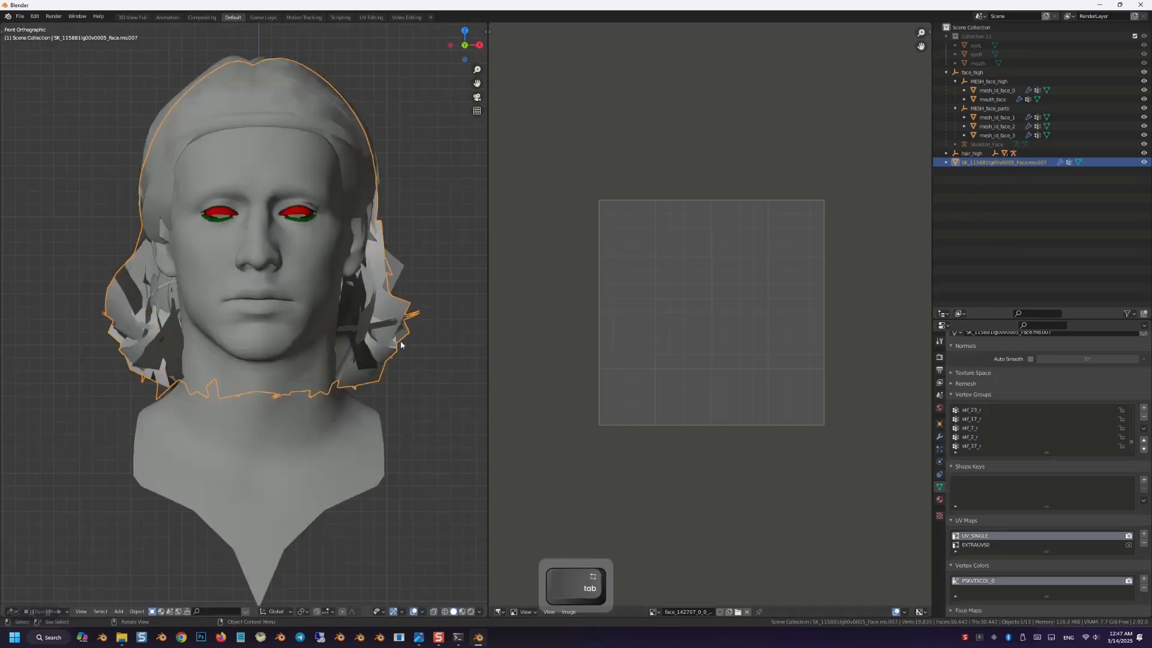
Step: Expand the hair_high hierarchy and delete mesh_id_hair_0 from MESH_hair_high
click(946, 154)
click(955, 162)
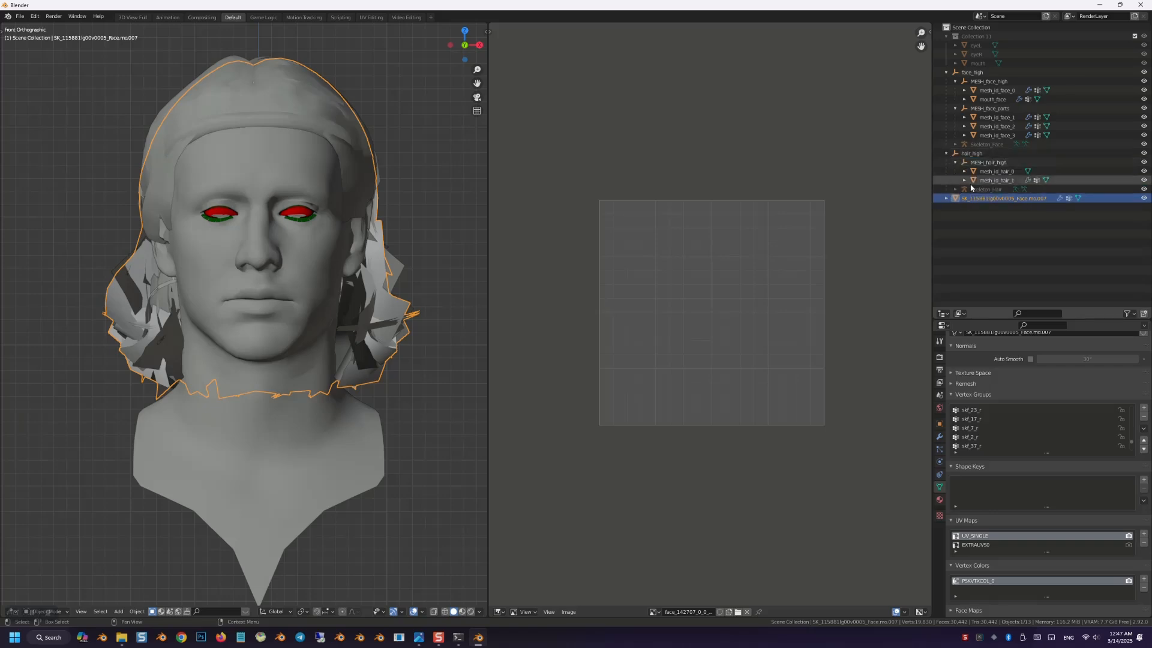
click(1009, 171)
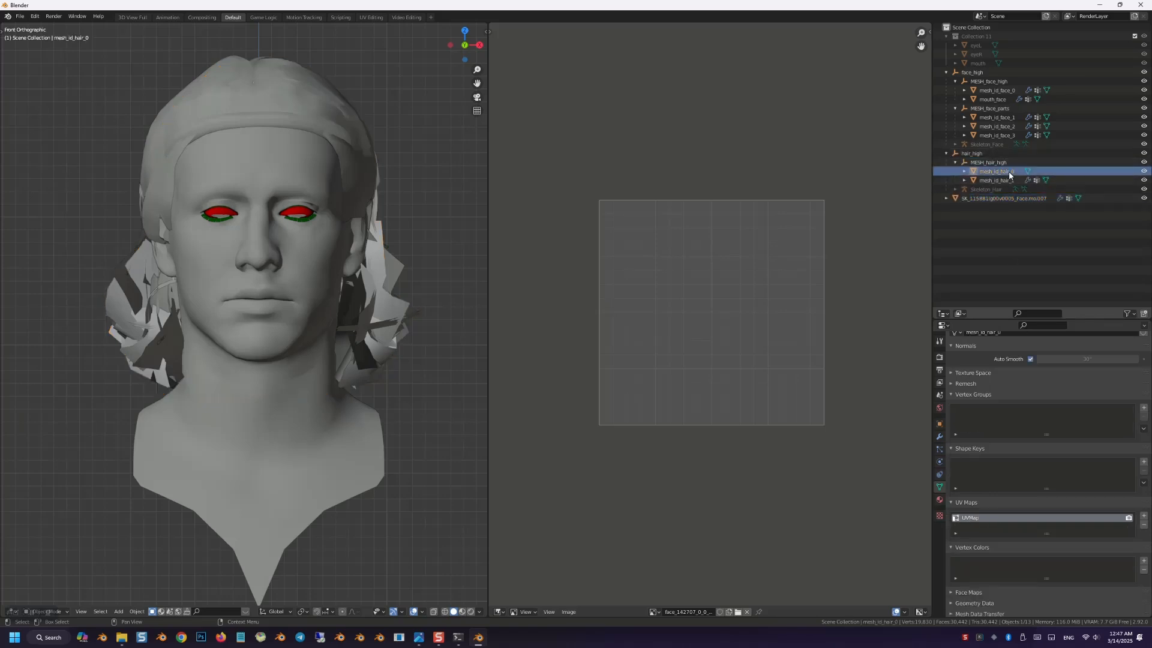
right_click(1009, 174)
click(1002, 173)
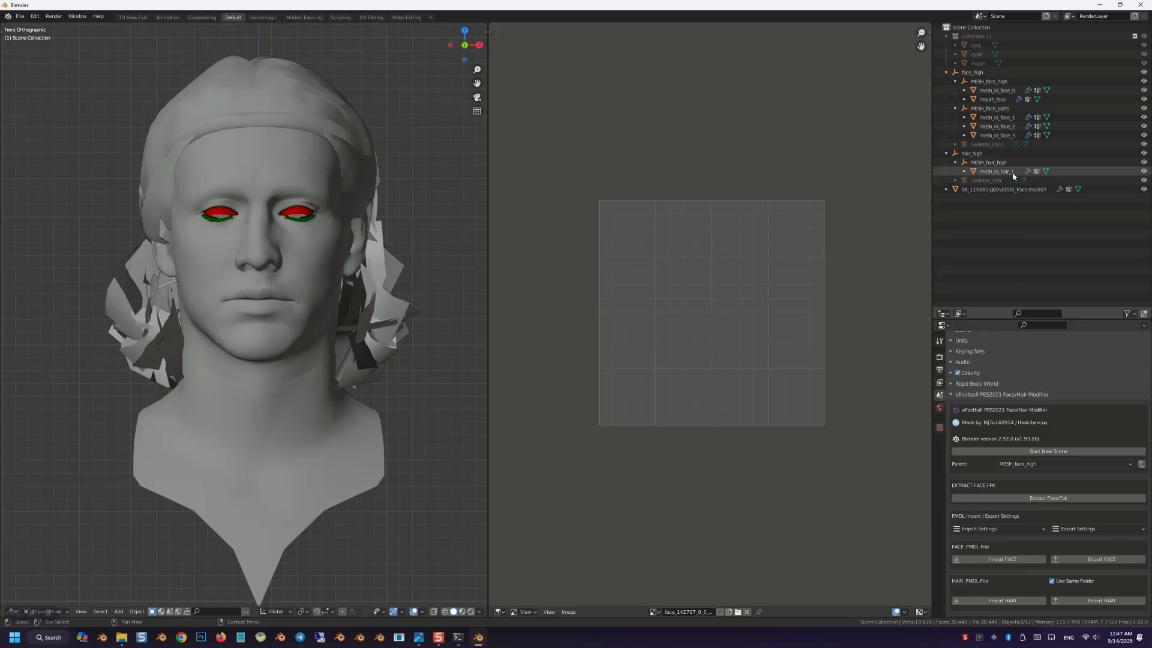
Step: Remove the existing material from SK_115881lg00v0005_Face.mo.007 and assign fox_hair_mat instead
click(1003, 173)
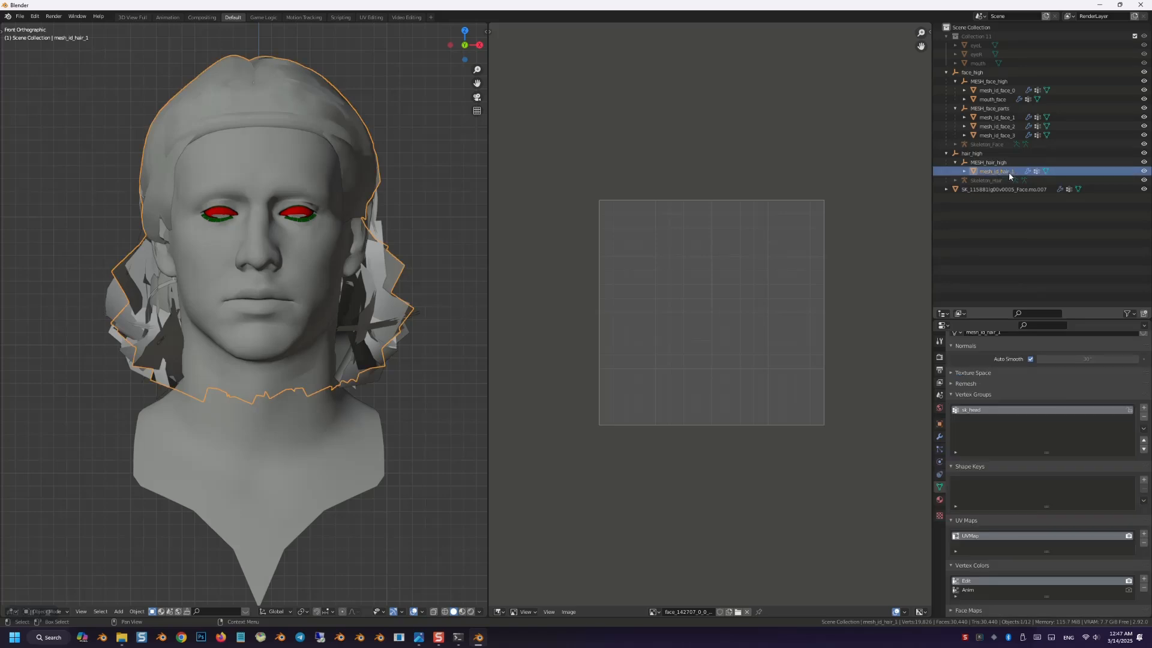
click(1024, 211)
click(1024, 190)
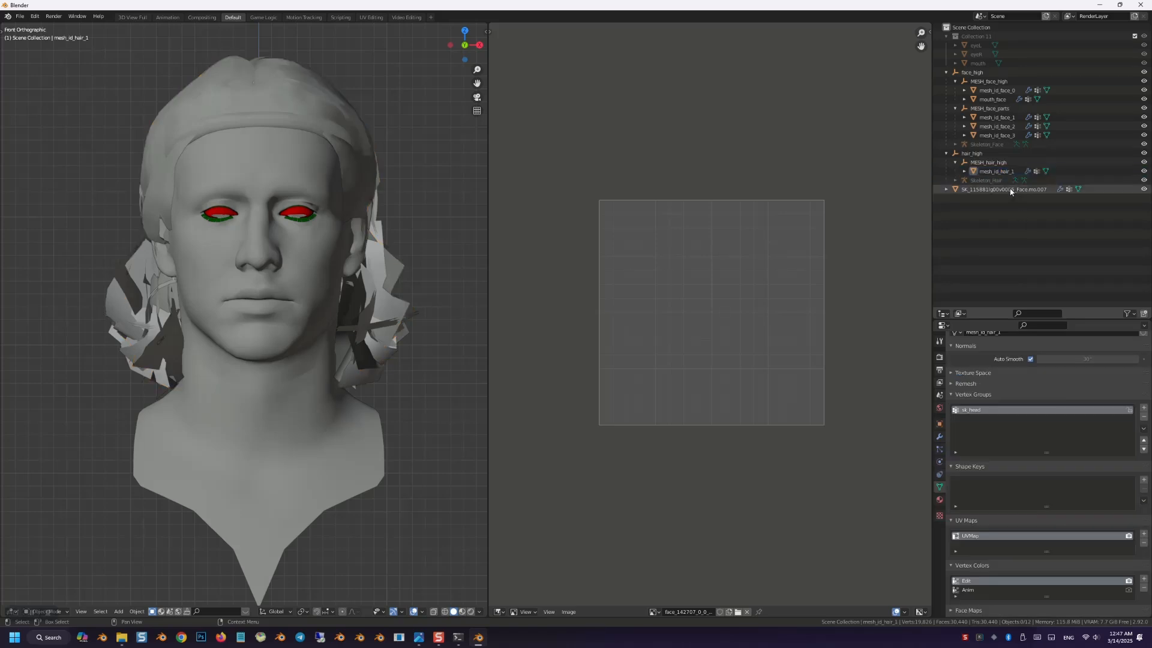
click(940, 500)
scroll(1032, 444, up, 3)
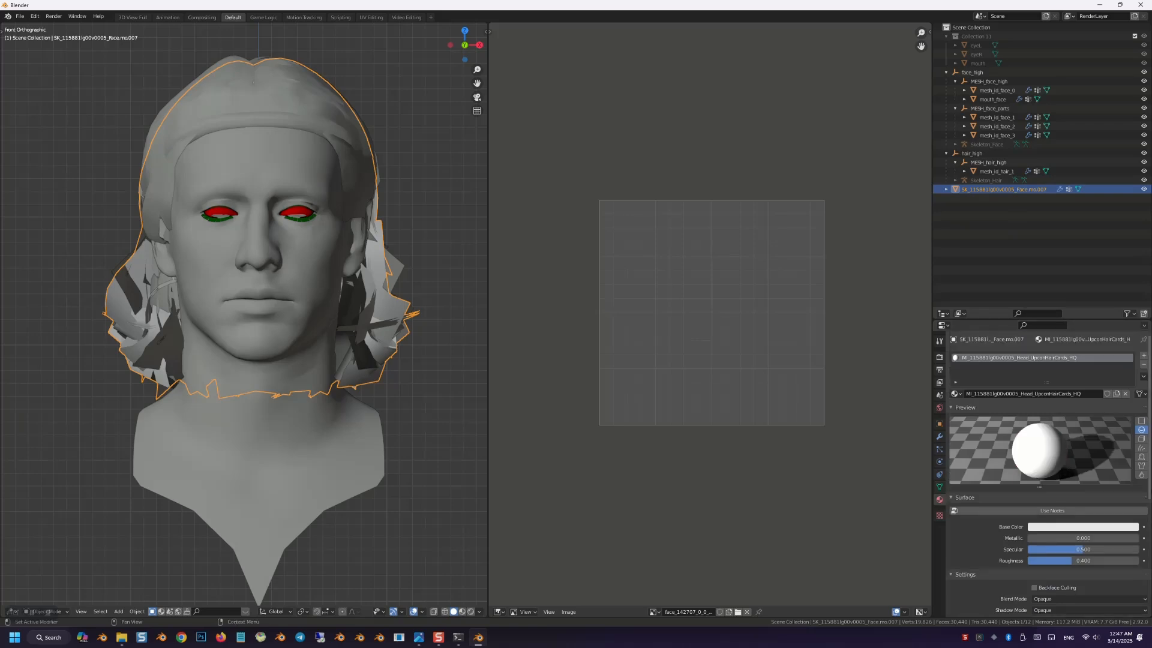
click(1144, 364)
click(956, 394)
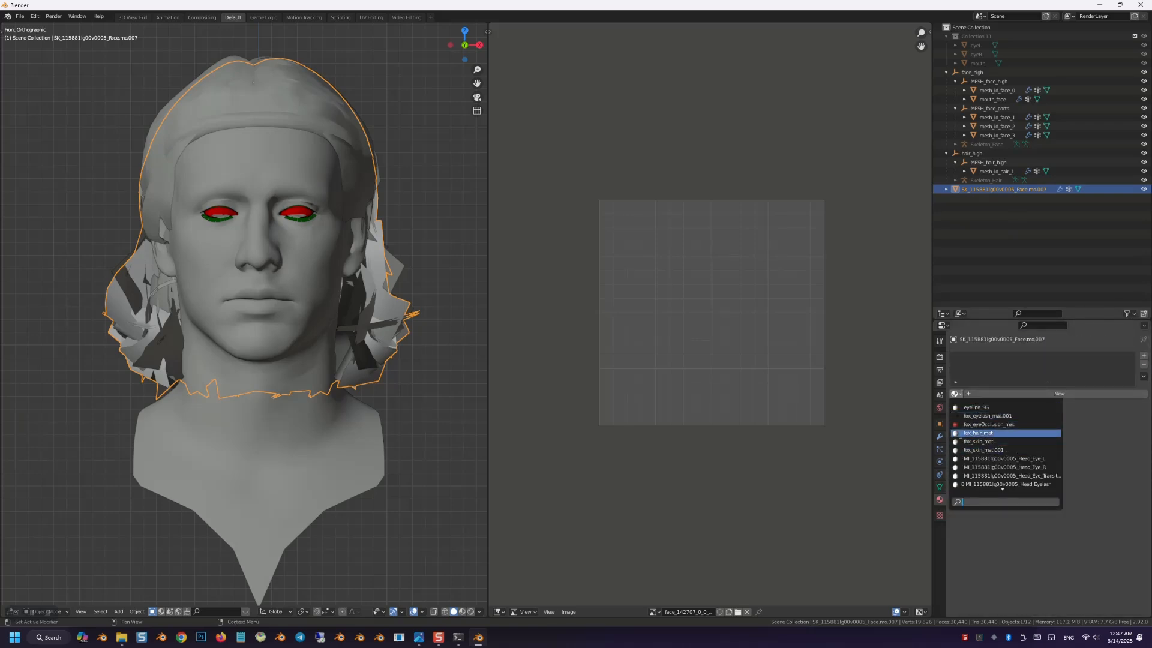
click(993, 433)
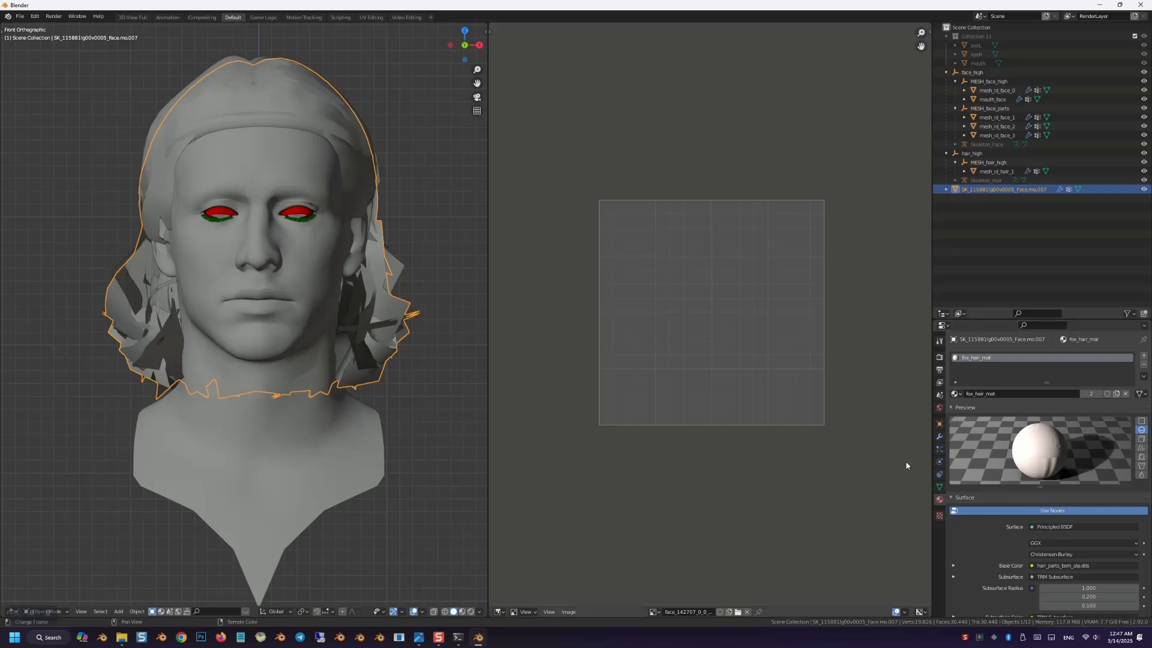
Step: Delete all vertex groups from SK_115881lg00v0005_Face.mo.007
click(939, 487)
click(1144, 452)
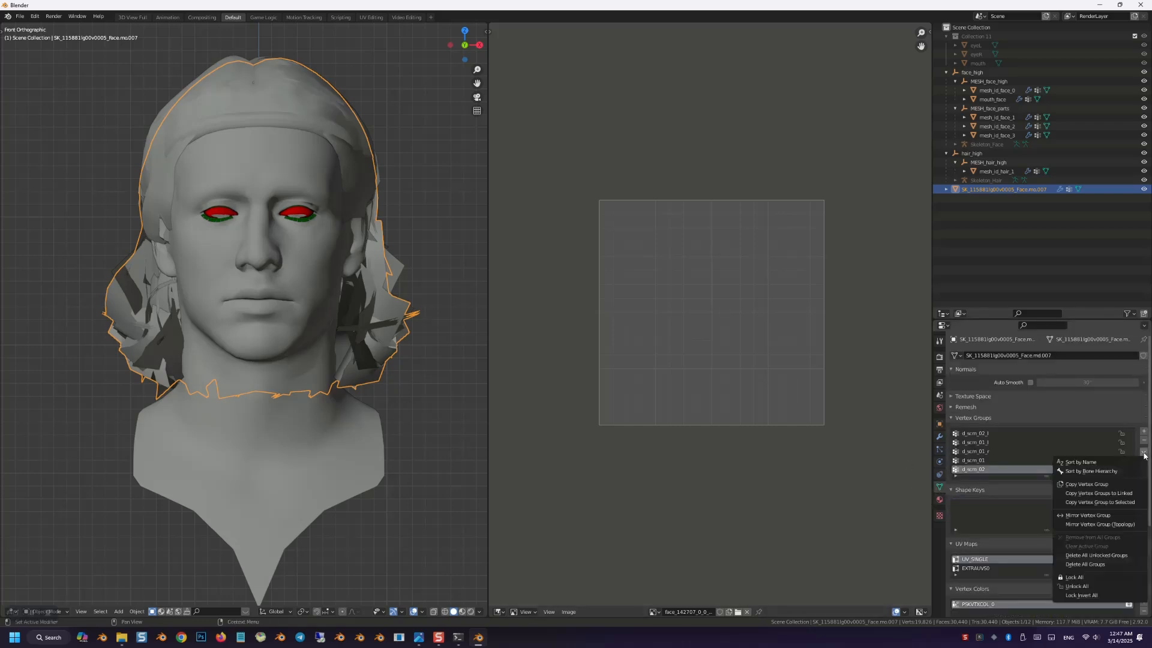
click(1085, 564)
Step: Add a new UV map to SK_115881lg00v0005_Face.mo.007 and copy its name
scroll(1128, 498, down, 3)
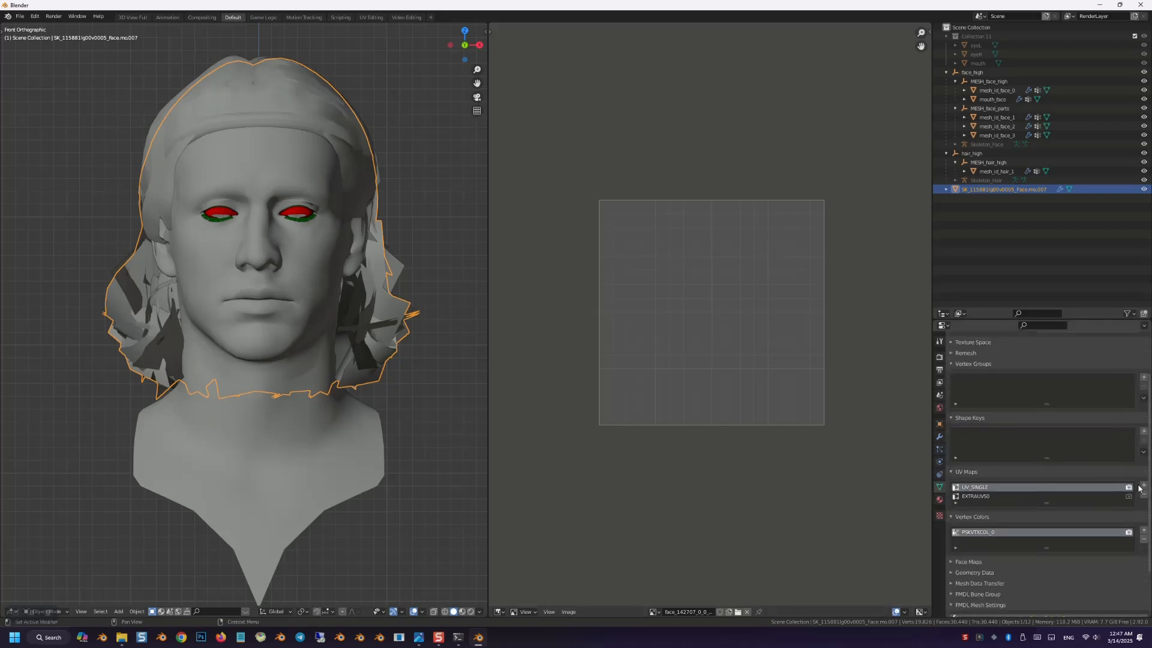
click(1145, 486)
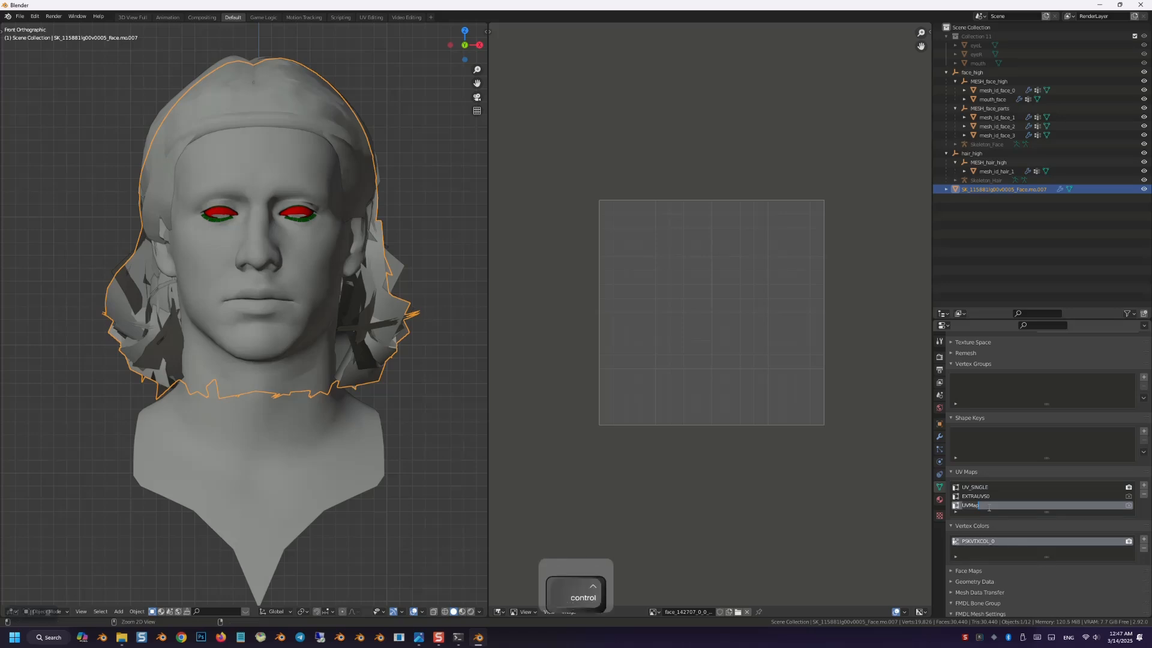
key(ctrl+c)
click(1087, 511)
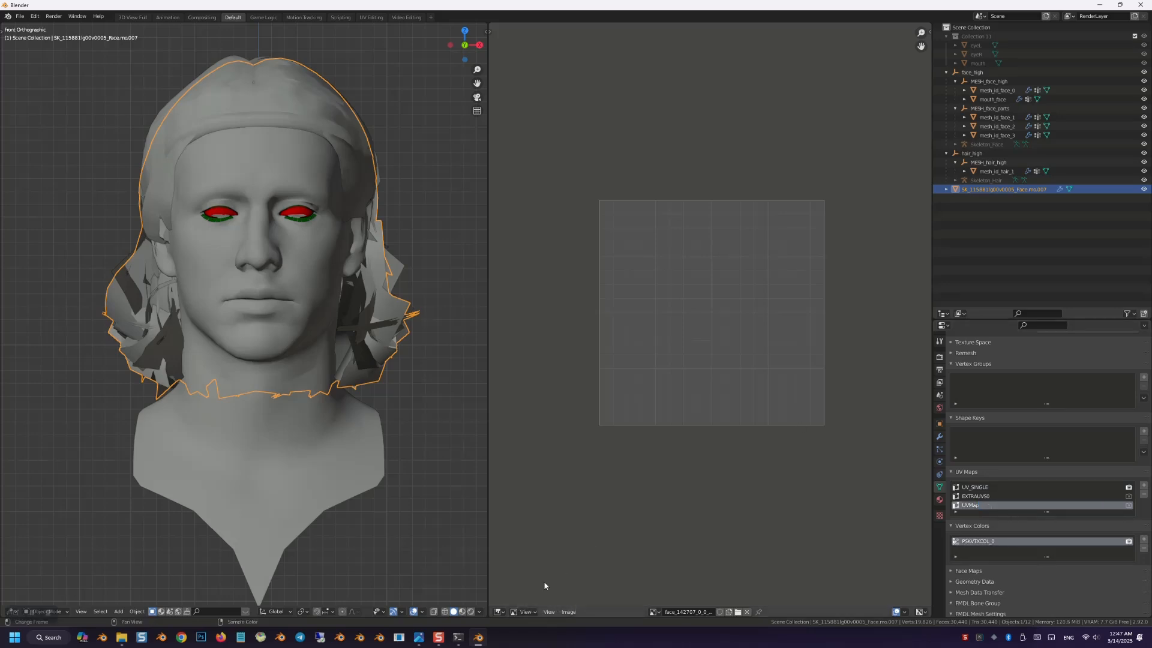
Step: Show the hair mesh's layout in the UV Editor in Edit Mode and compare the EXTRAUVS0 and UV_SINGLE maps
click(499, 612)
click(518, 546)
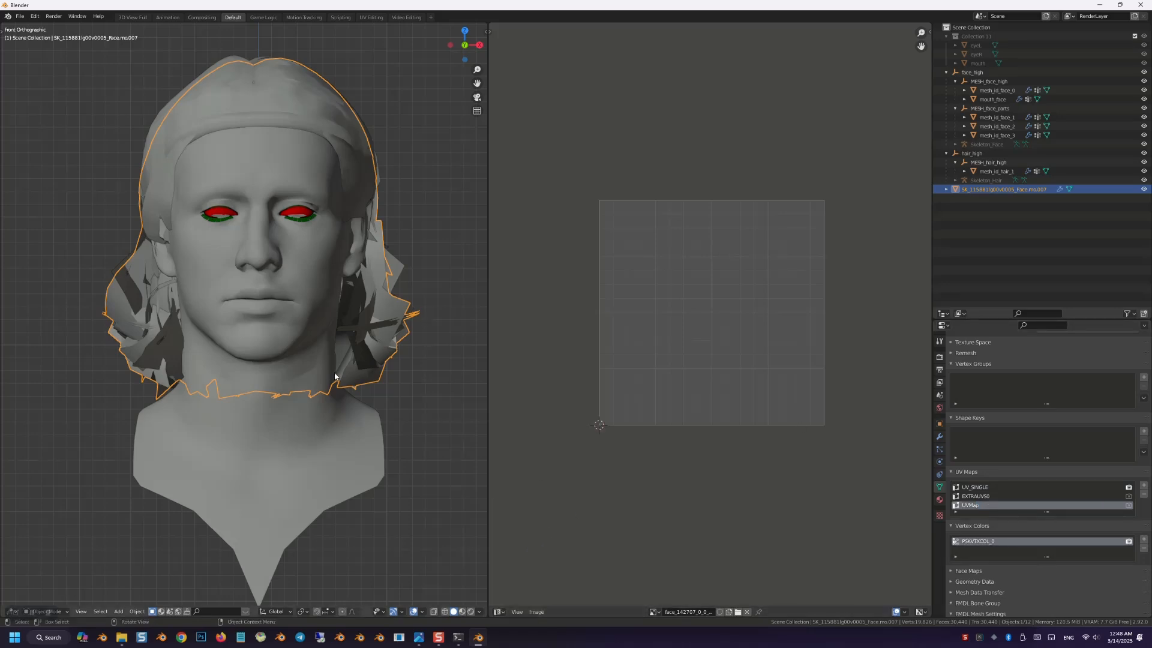
key(Tab)
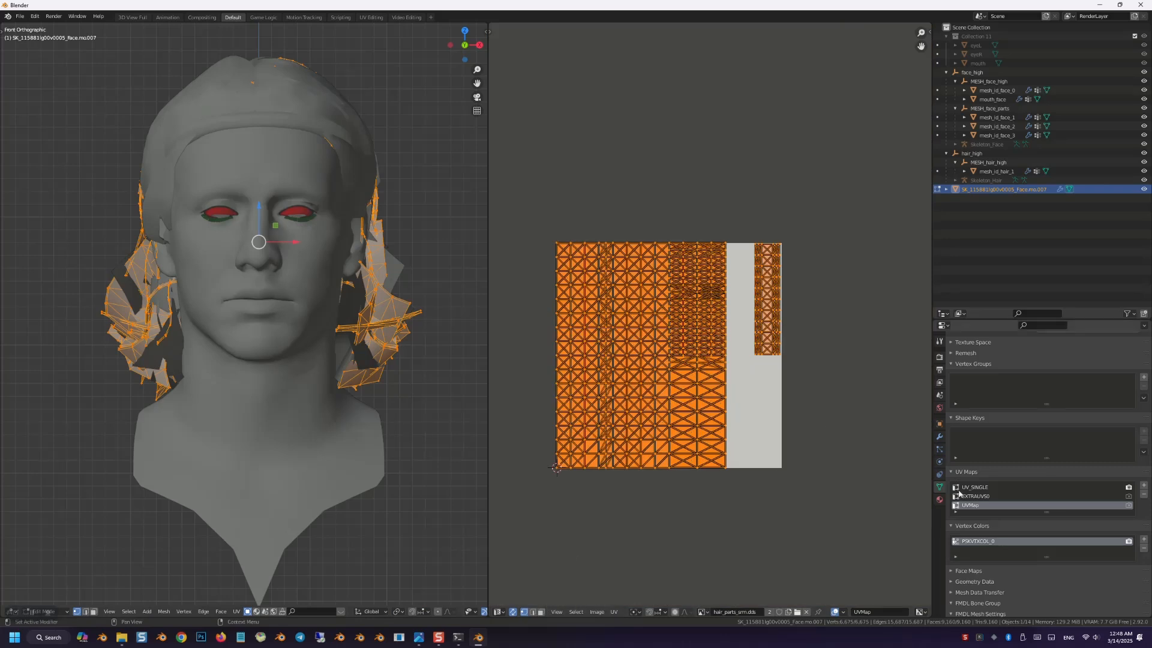
click(972, 497)
click(976, 487)
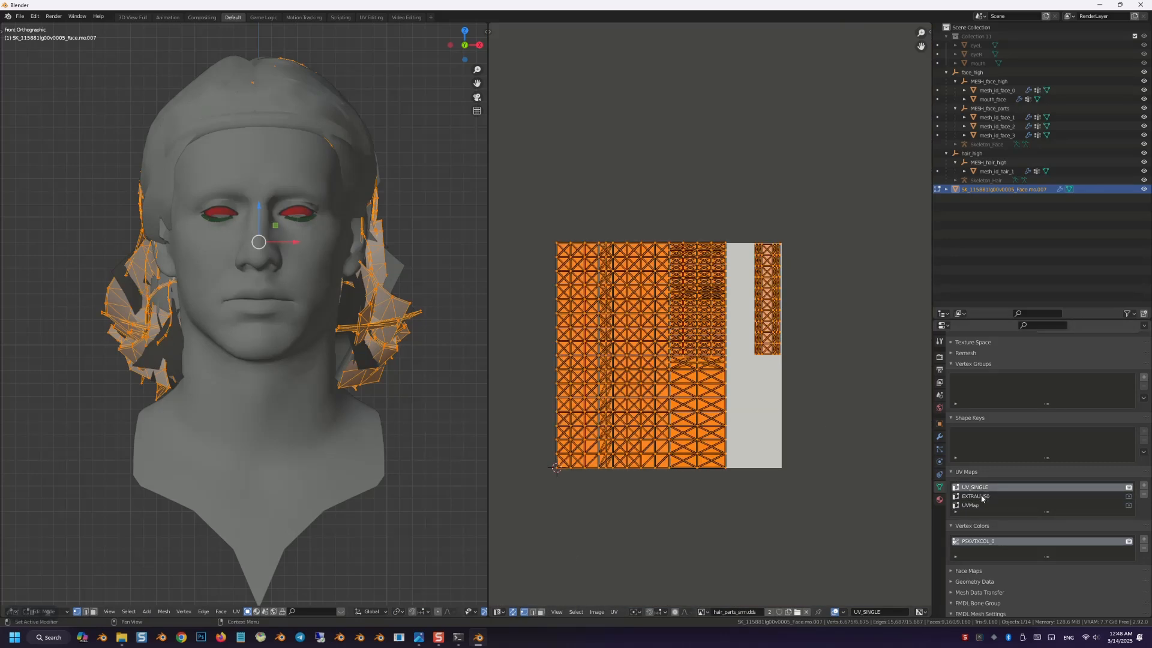
Step: Delete the EXTRAUVS0 map and the surplus UV map, keeping the UV_SINGLE layout renamed as UVMap
click(978, 497)
click(1144, 497)
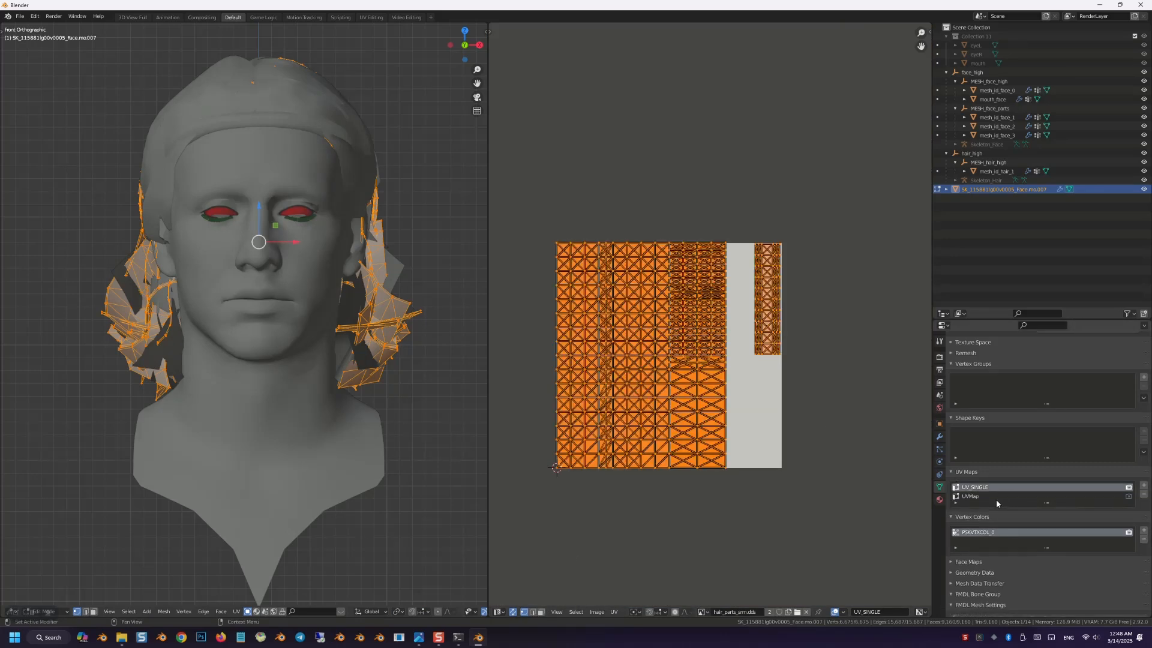
click(996, 497)
click(1143, 494)
key(ctrl+v)
click(1093, 513)
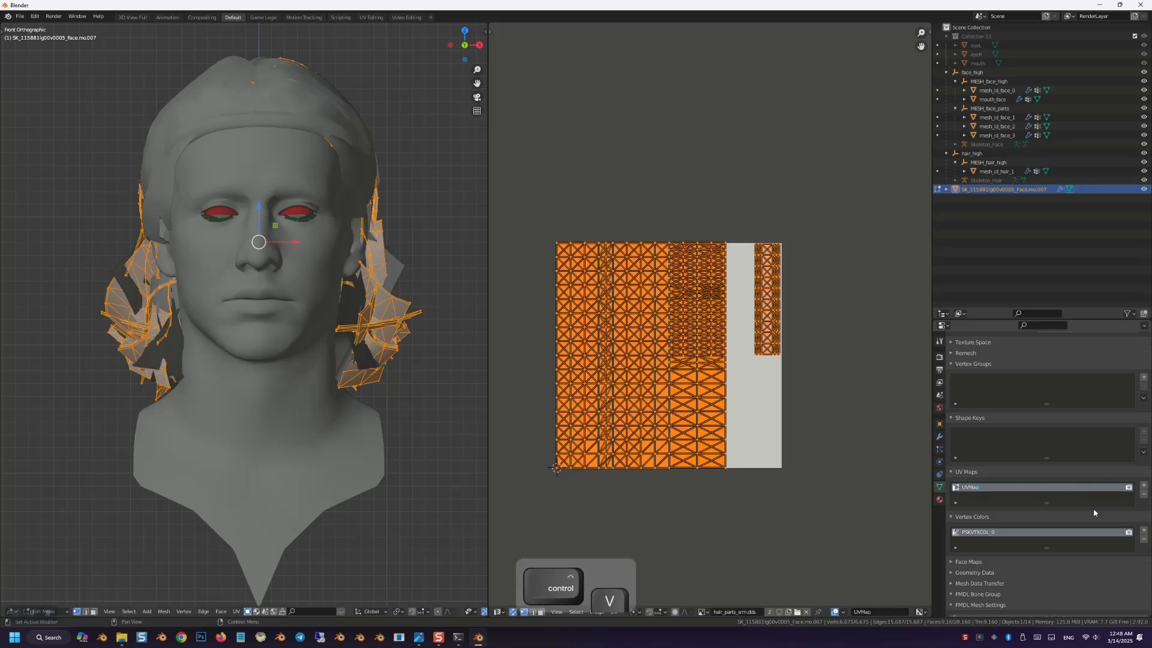
Step: Rename the PSKVTXCOL_0 vertex color layer of SK_115881lg00v0005_Face.mo.007 as anim
double_click(1004, 532)
text(a)
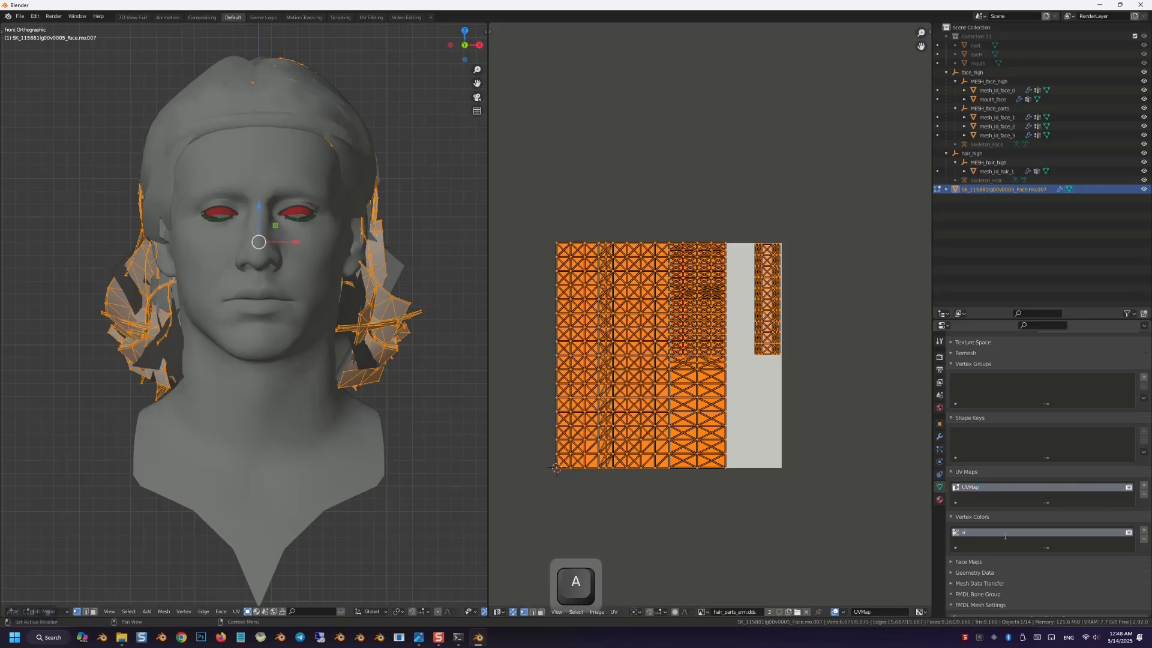
text(nim)
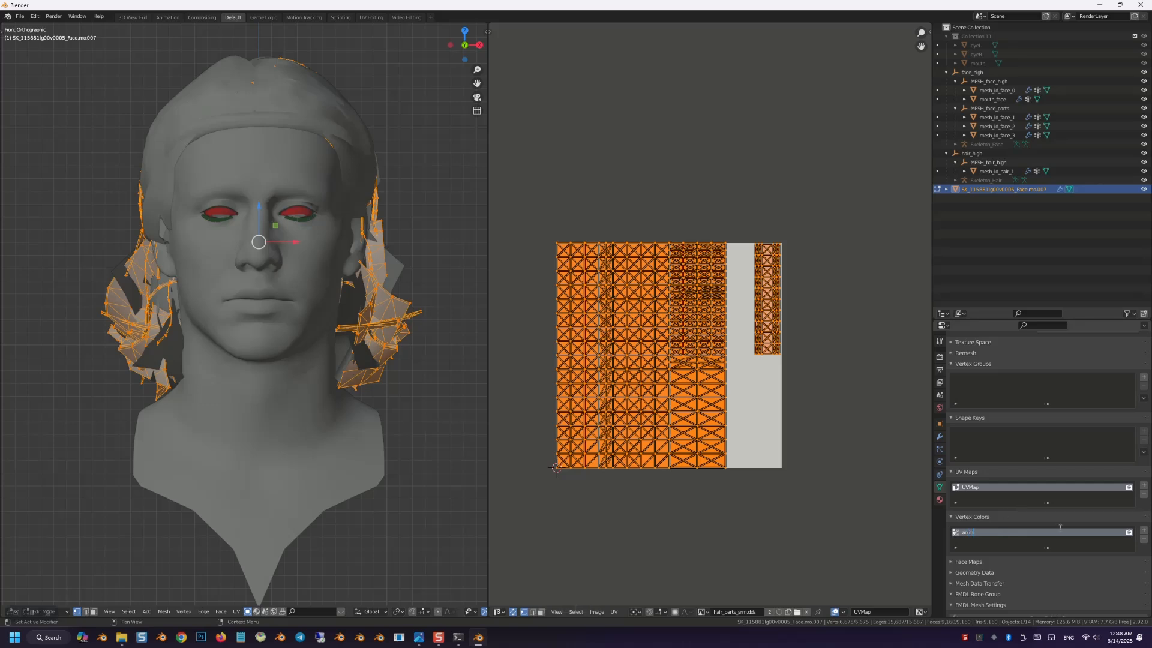
key(Return)
Step: Set the Alpha option in the hair mesh's FMDL mesh settings to Alpha
scroll(1050, 540, down, 3)
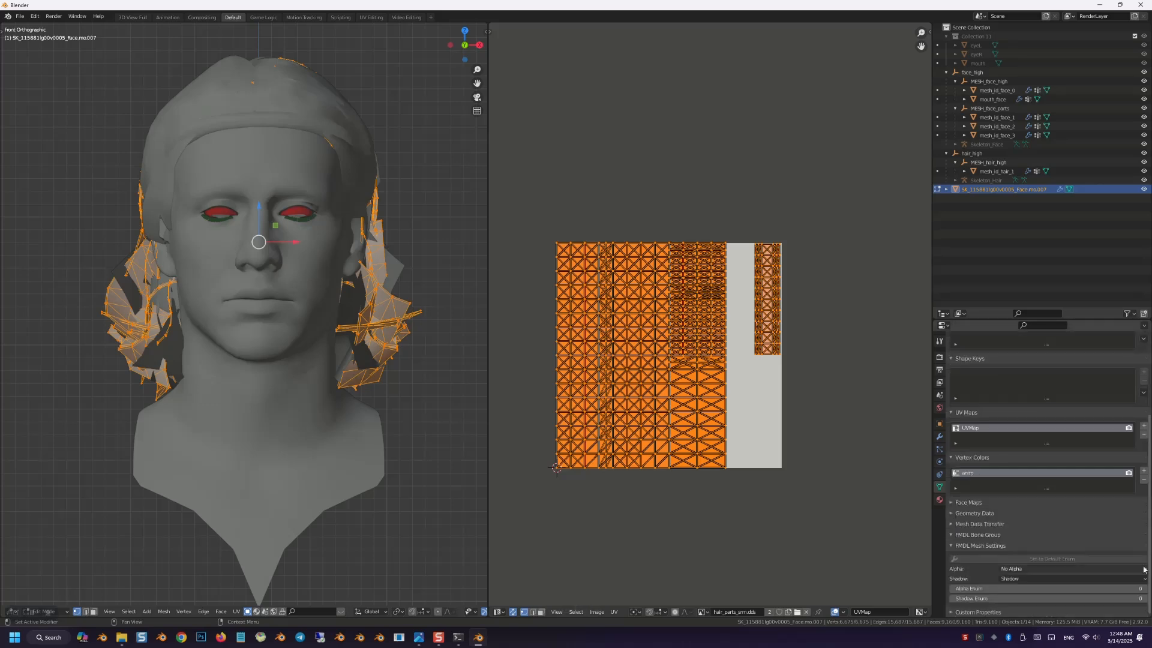
click(1027, 570)
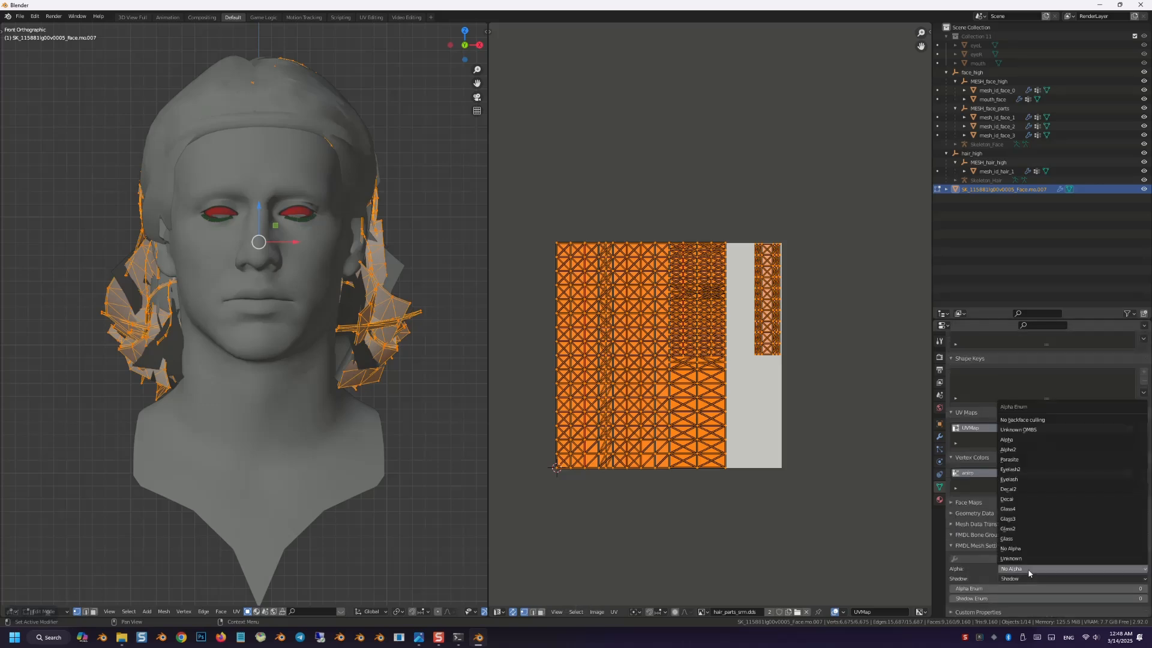
click(1024, 439)
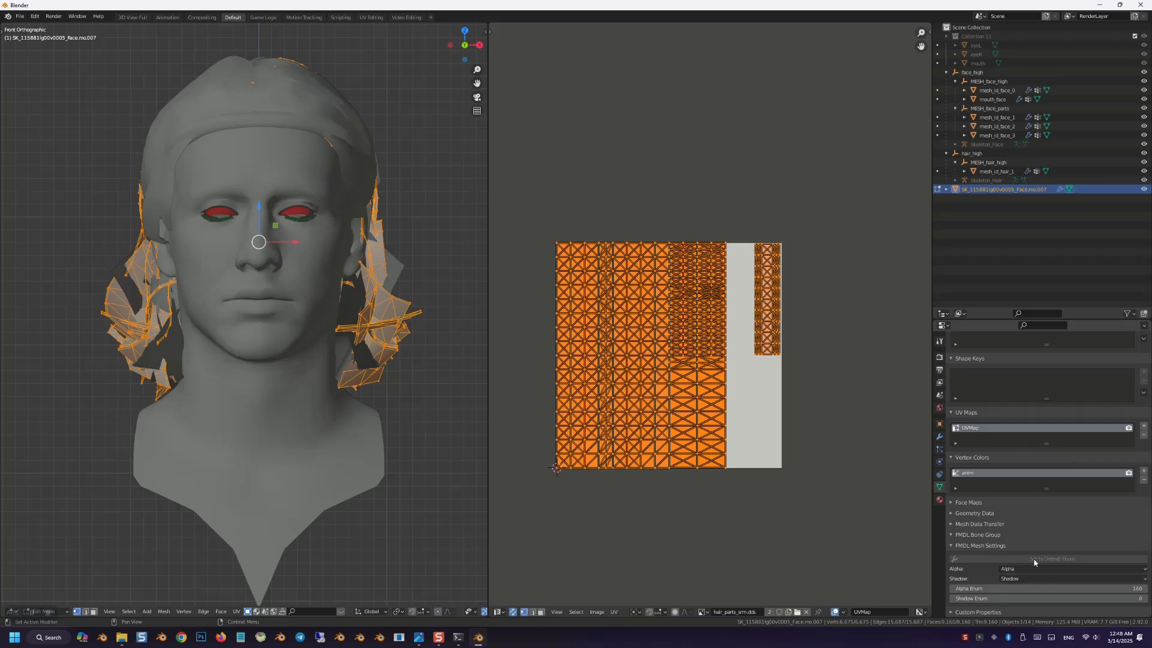
Step: Set Skeleton_Hair as the target object of the hair mesh's armature modifier
click(940, 437)
click(954, 371)
click(1032, 384)
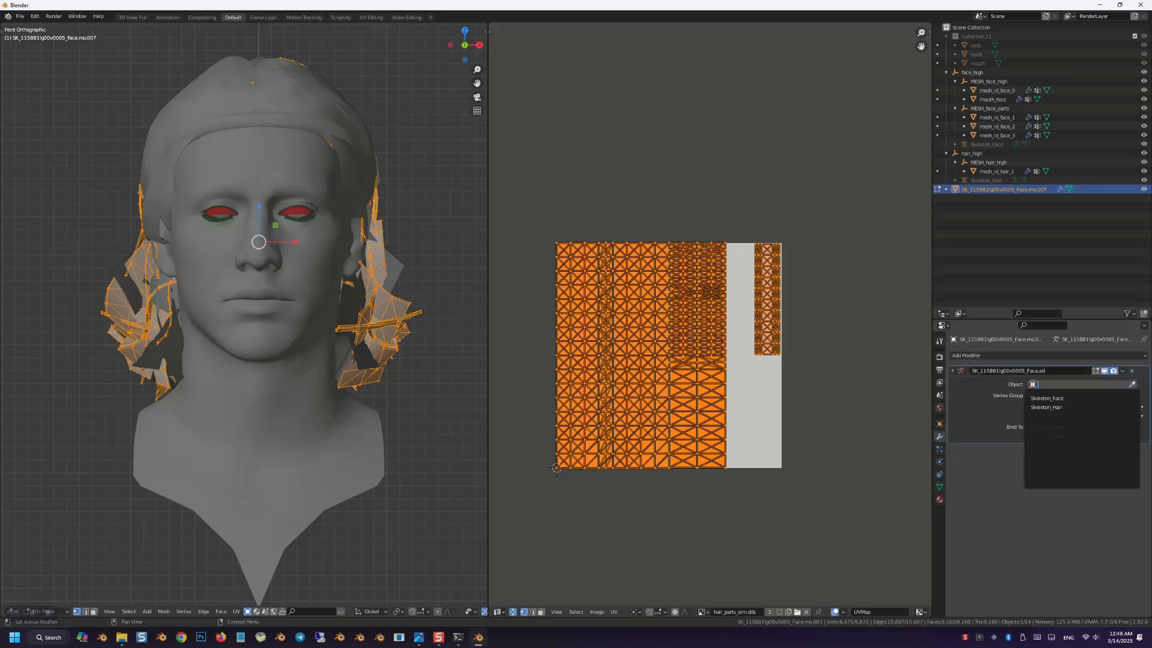
click(1069, 408)
Step: Add a Data Transfer modifier with mesh_id_hair_1 as source, transferring vertex groups with Nearest Face Vertex mapping
click(975, 356)
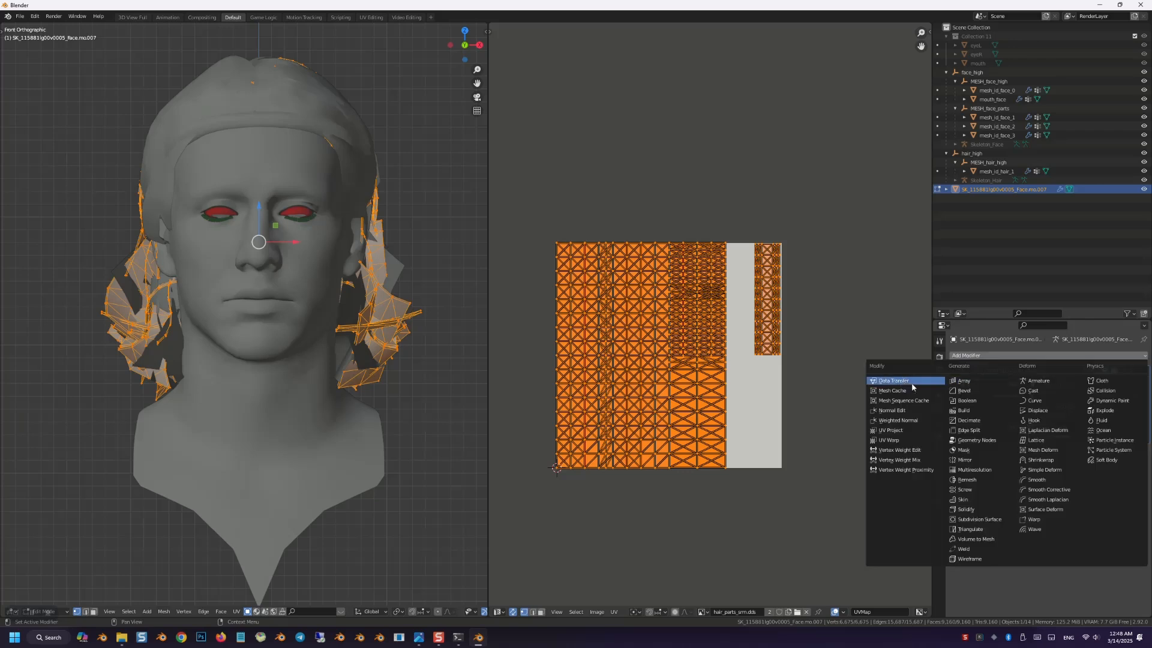
click(913, 386)
click(1038, 465)
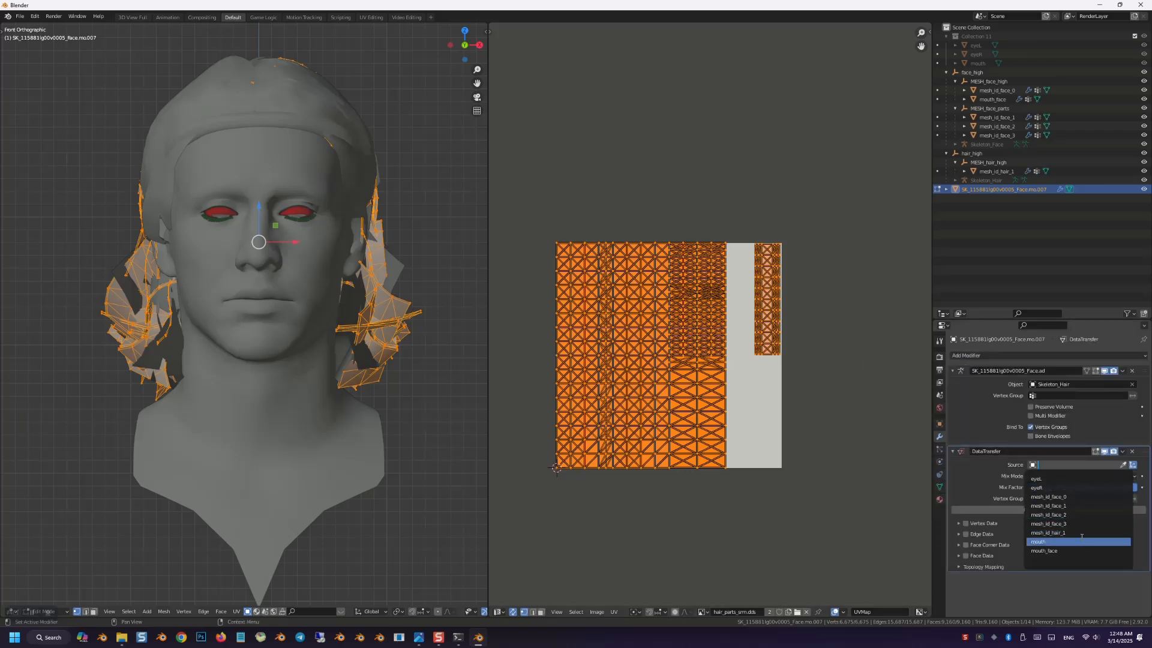
click(1062, 534)
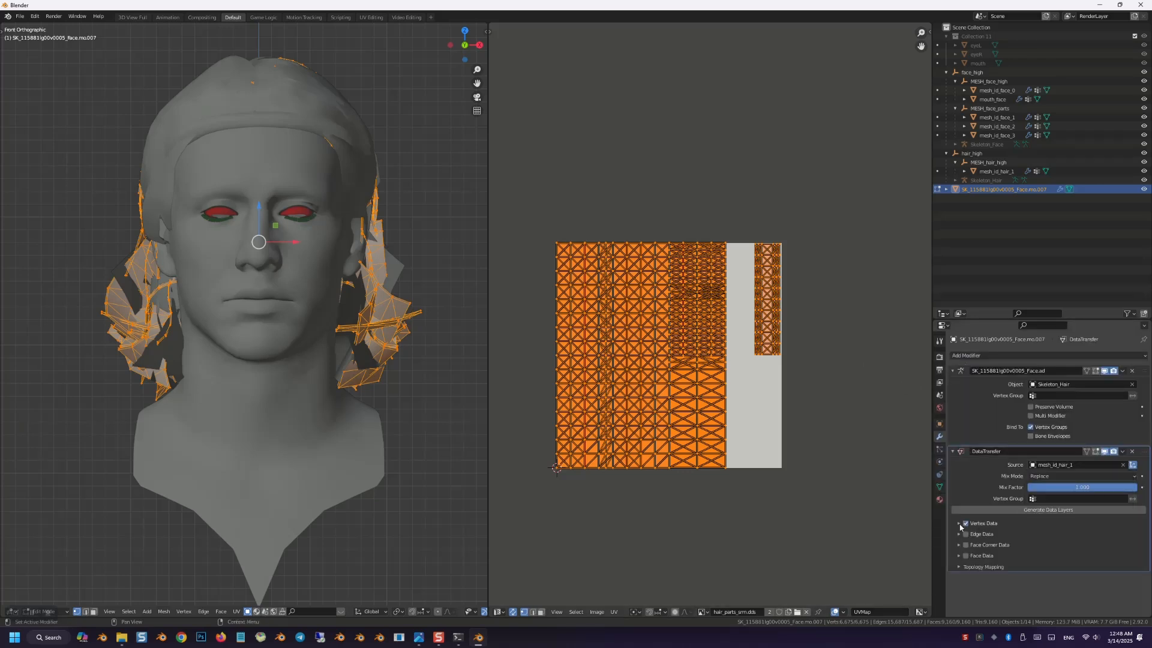
click(959, 524)
click(1054, 550)
click(1057, 495)
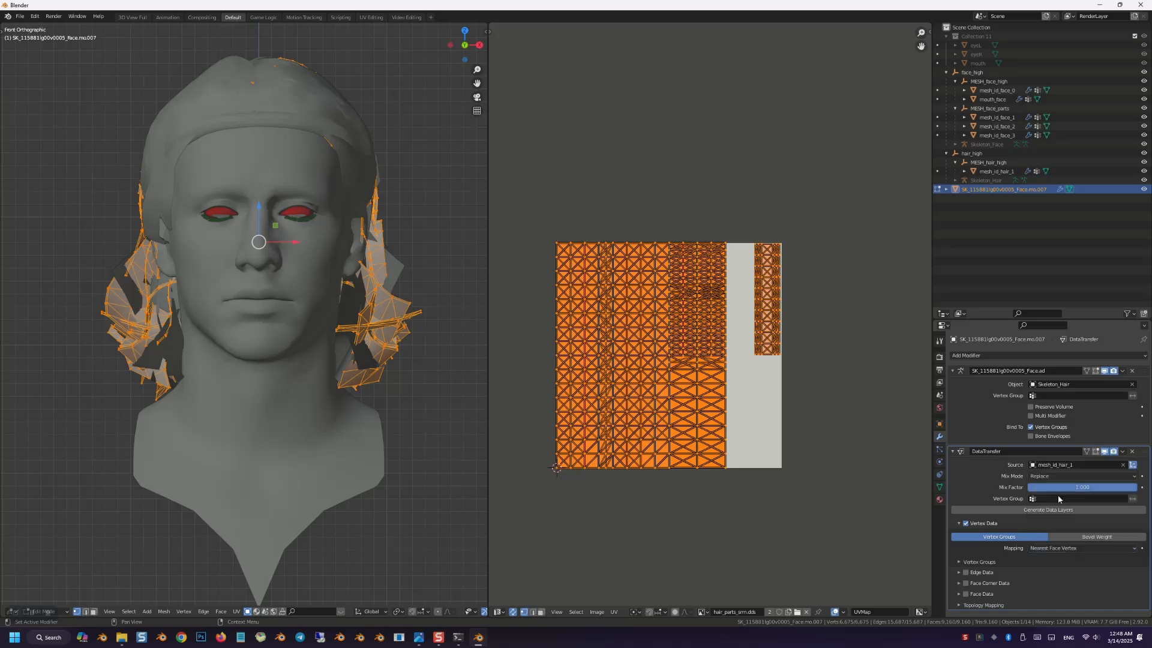
Step: Apply the Data Transfer modifier in Object Mode and check the hair mesh's vertex groups and data settings
click(1122, 452)
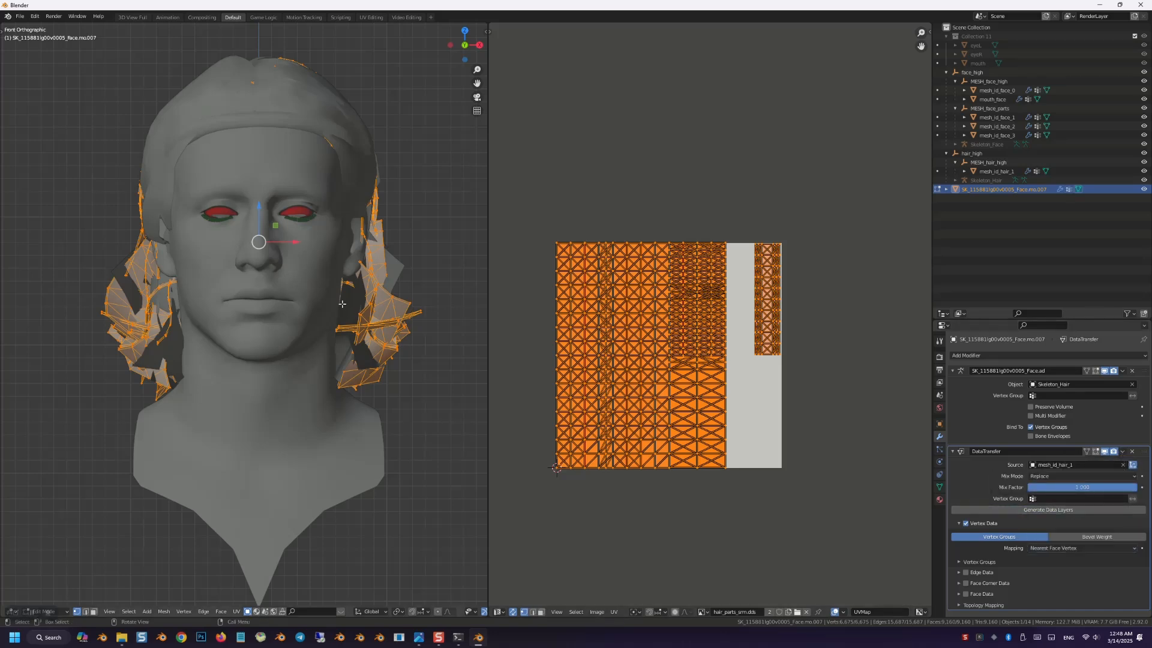
key(Tab)
click(1122, 452)
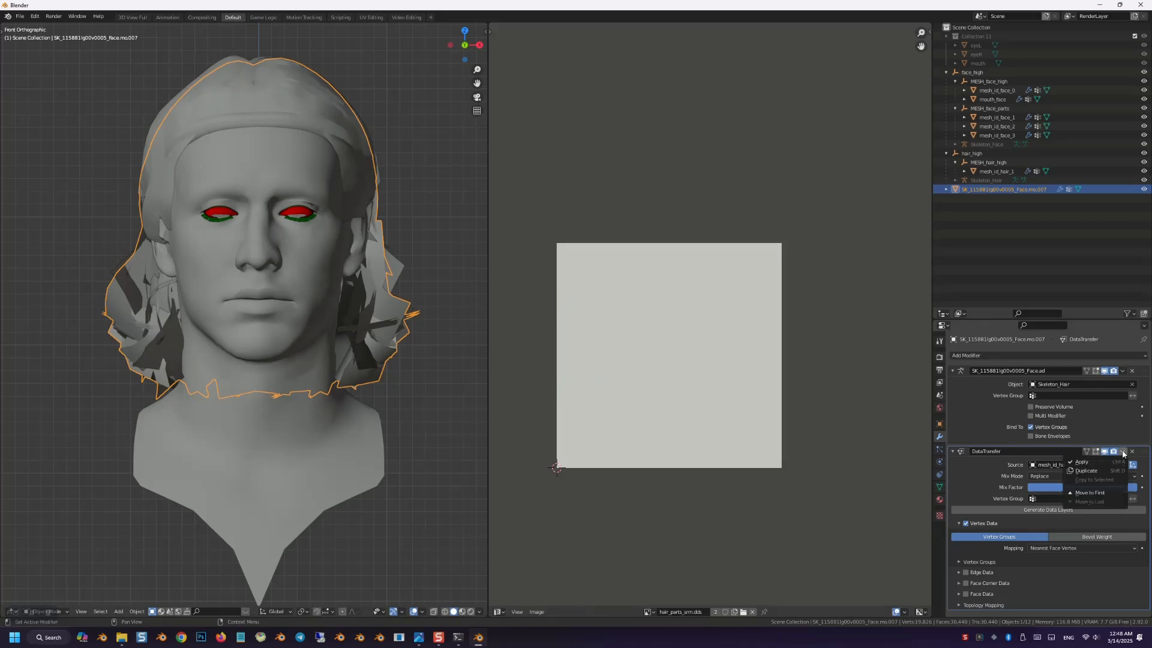
click(1089, 464)
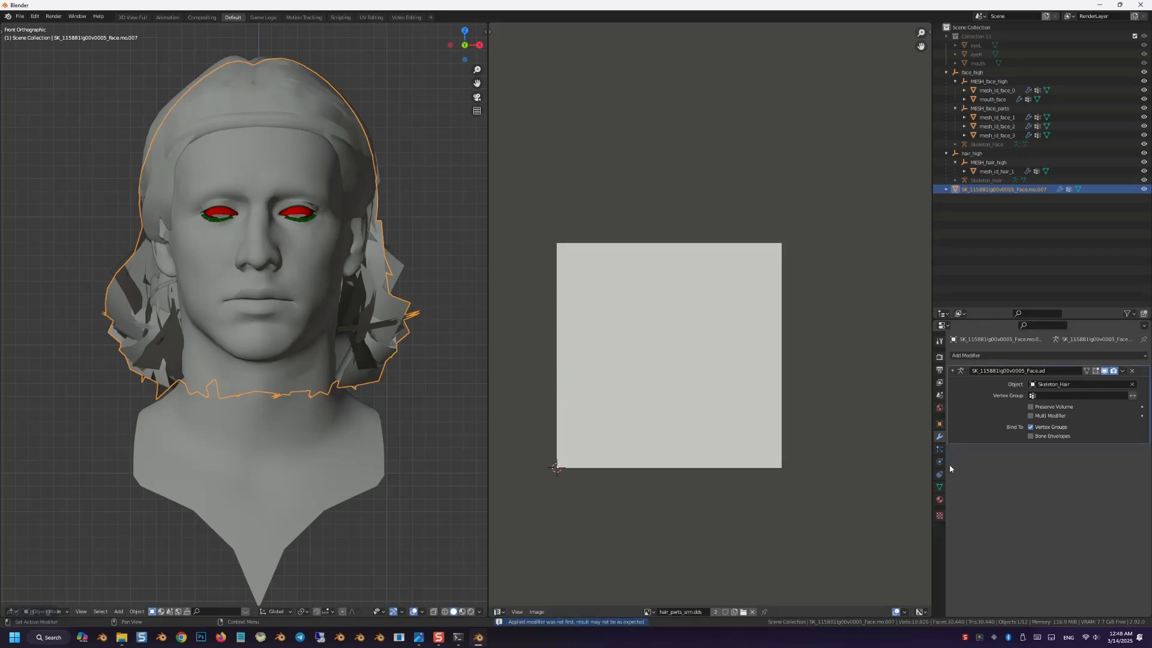
click(940, 486)
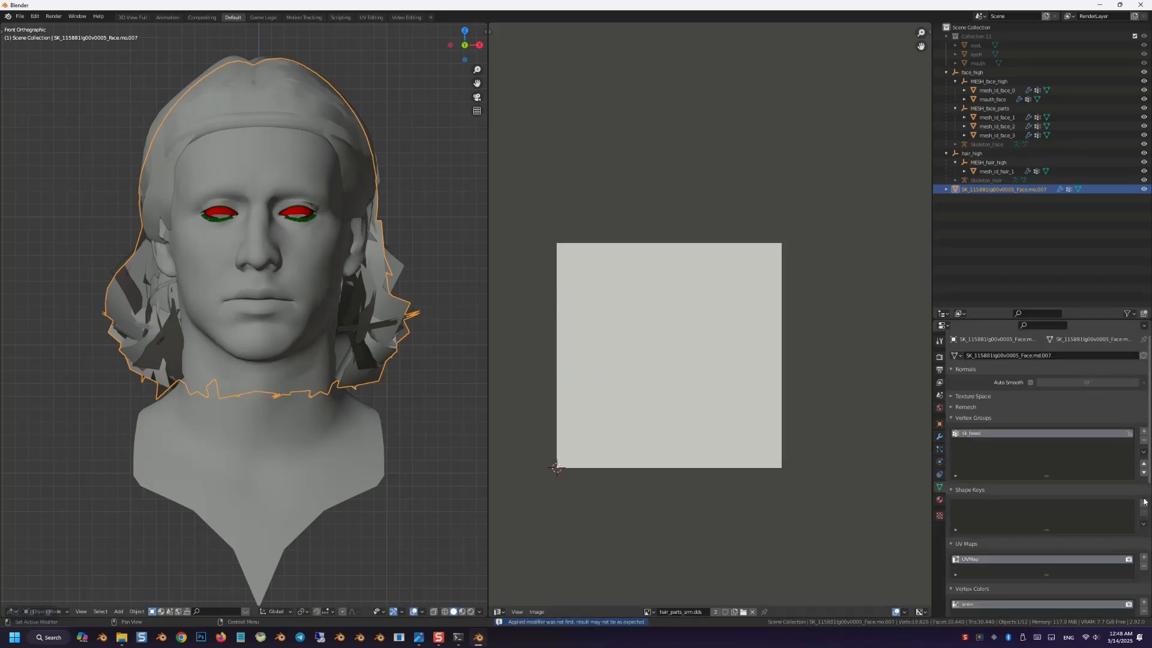
scroll(1146, 502, down, 7)
scroll(1147, 502, up, 7)
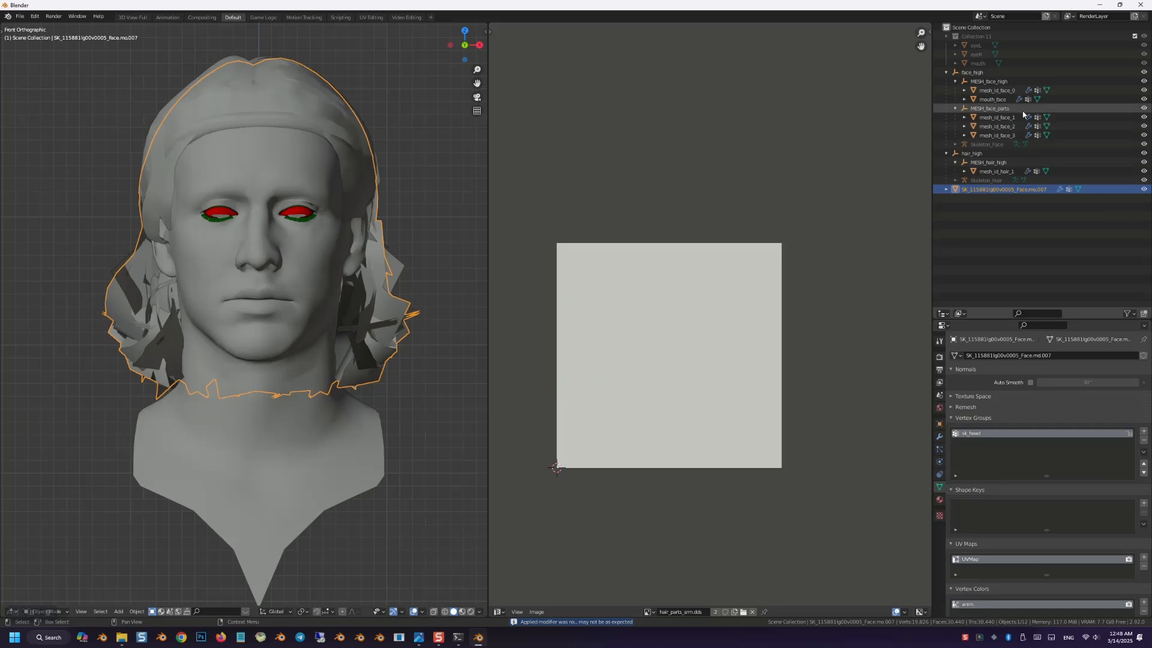
Step: Copy the name of the original mesh_id_hair_1 object and delete that object
click(997, 171)
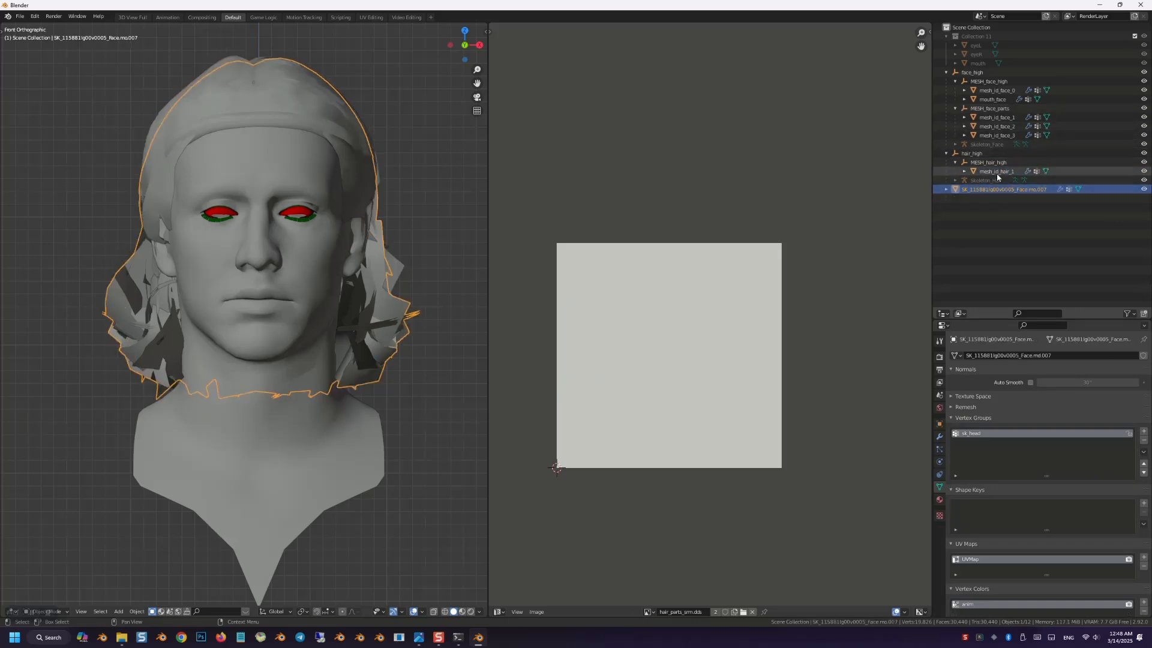
double_click(997, 172)
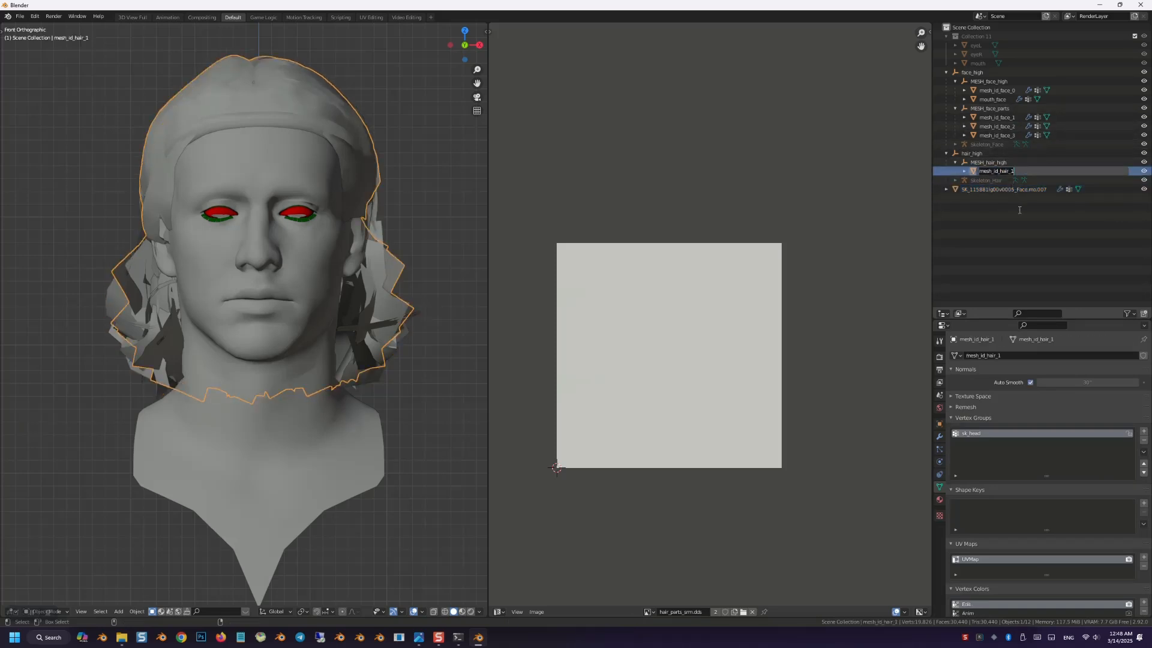
key(Return)
right_click(1007, 172)
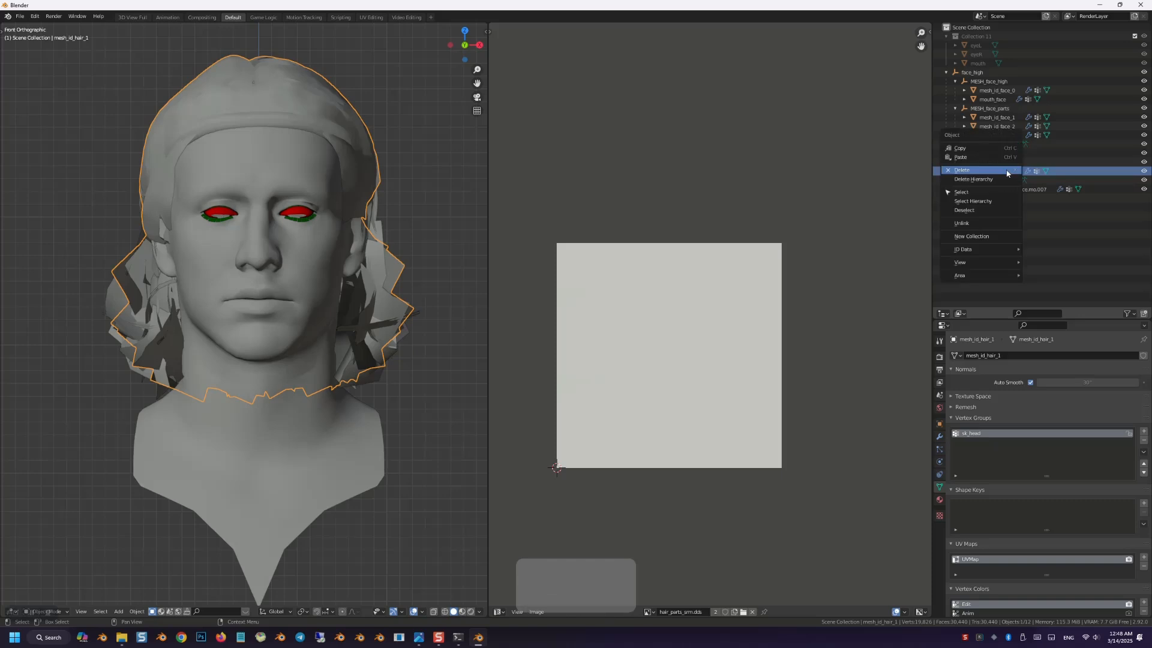
click(1007, 172)
Step: Reset the FMDL enum values of SK_115881lg00v0005_Face.mo.007 to their defaults
click(1024, 180)
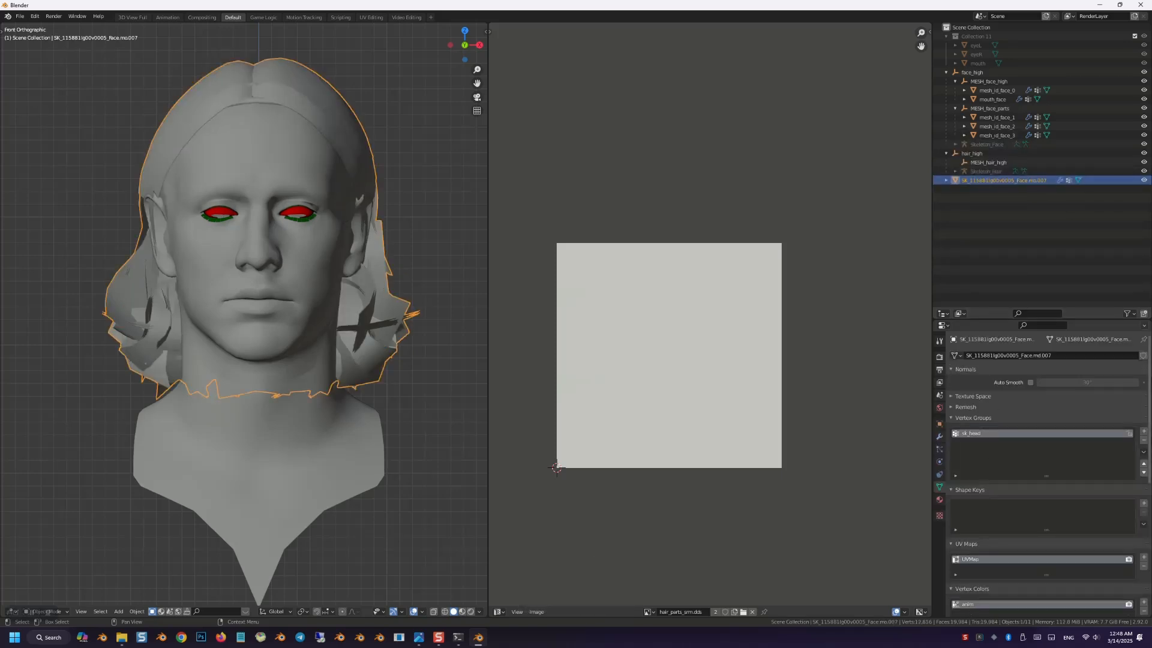
scroll(1049, 558, down, 10)
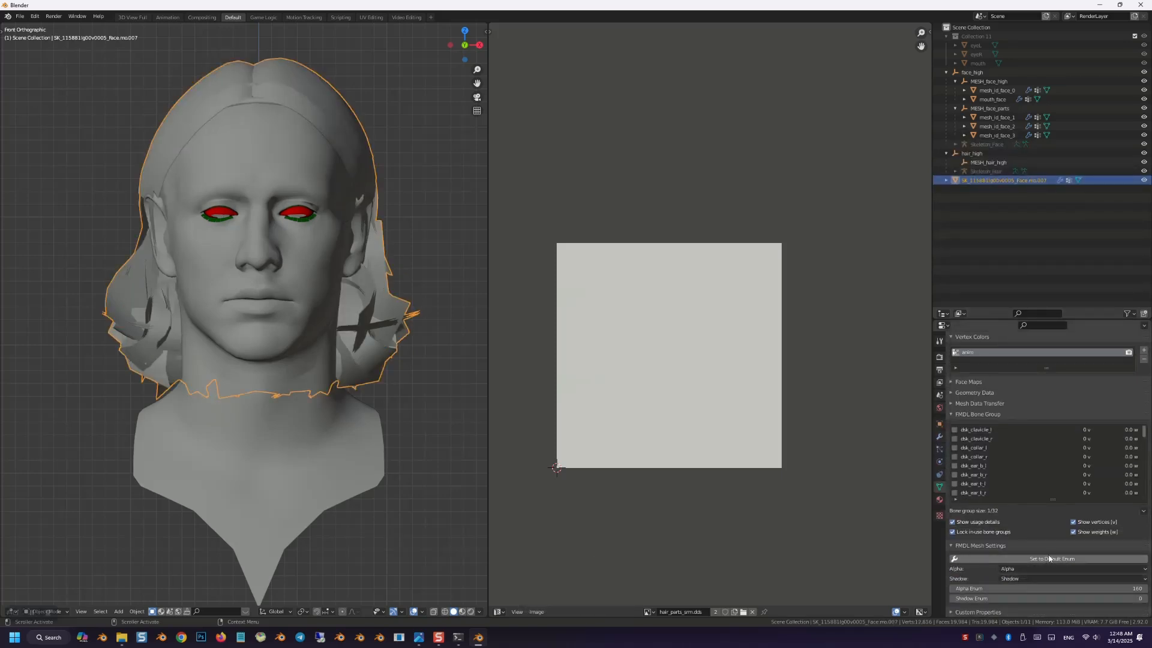
click(1049, 558)
Step: Rename the new hair mesh mesh_id_hair_1, parent it to MESH_hair_high, and deselect it
double_click(1014, 180)
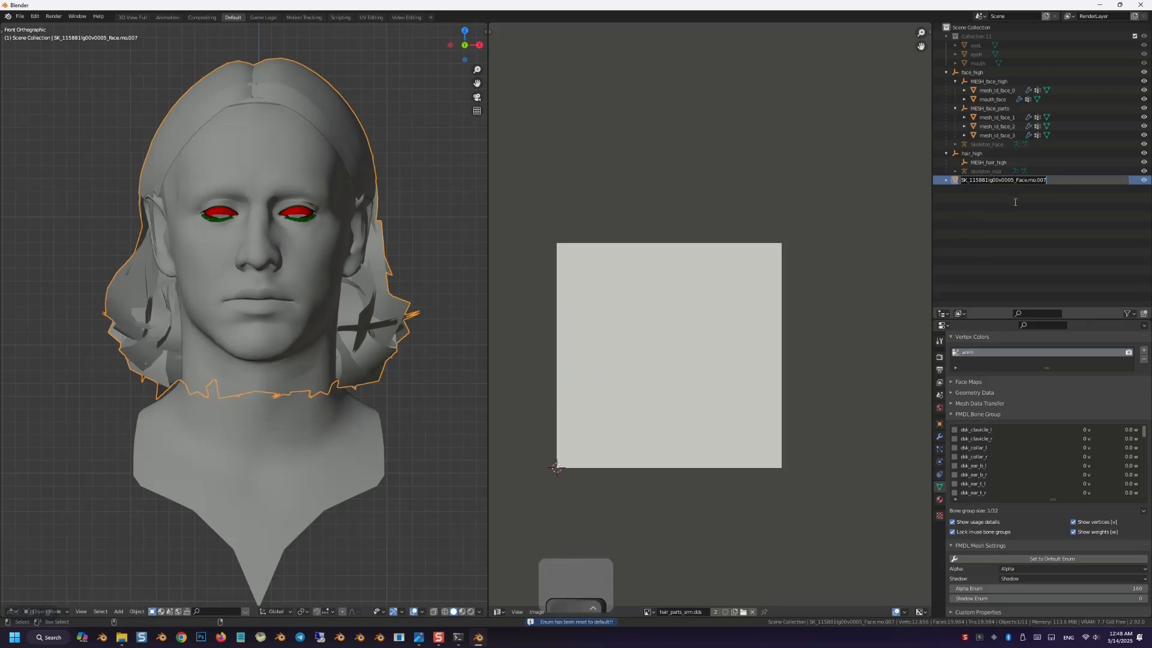
text(mesh_id_hair_1)
key(Return)
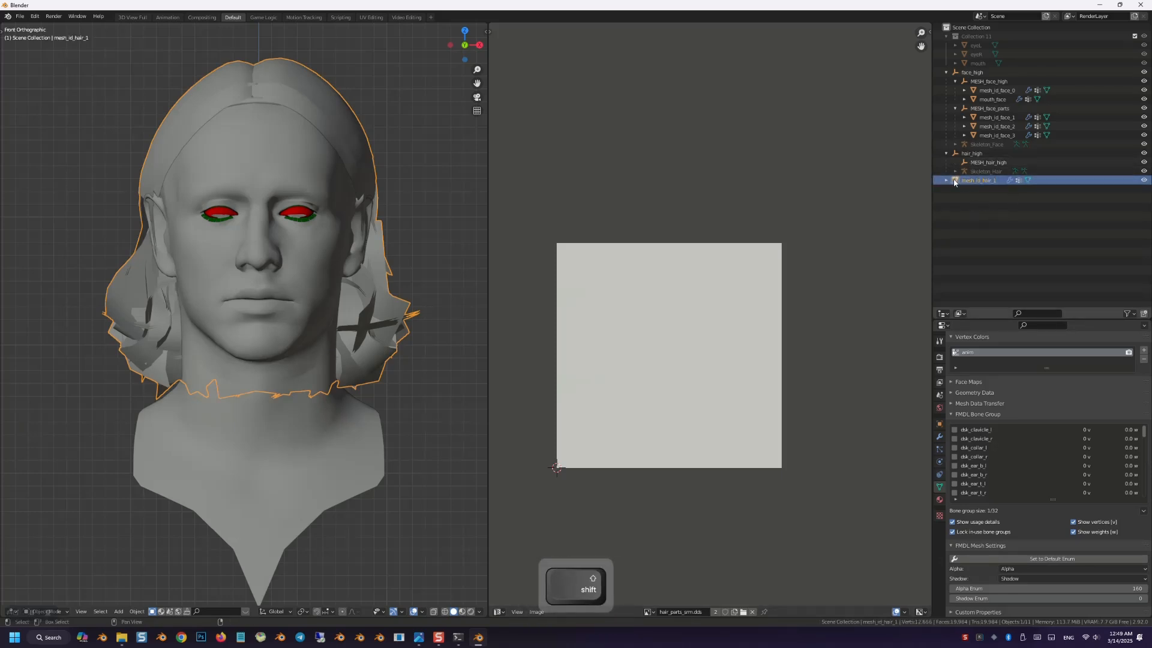
drag(955, 181, 986, 166)
click(1009, 218)
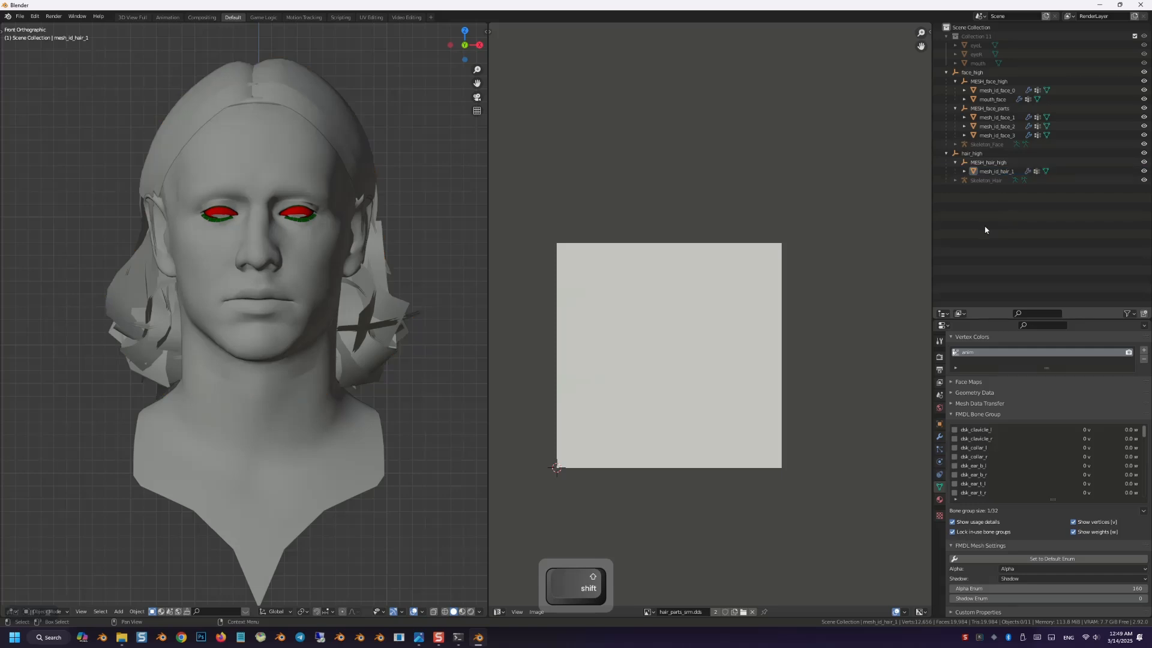
Step: Inspect the assembled head from several angles, checking the hair and the eye and eyelash meshes up close
scroll(340, 351, down, 3)
scroll(339, 315, up, 2)
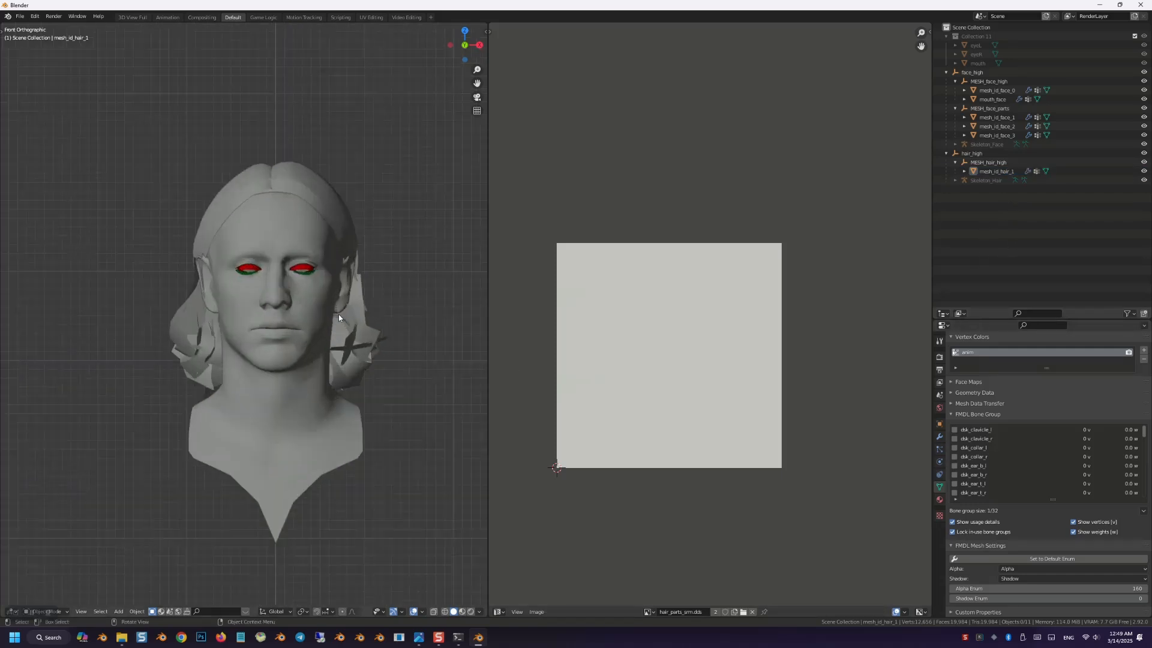
key(Tab)
key(Tab)
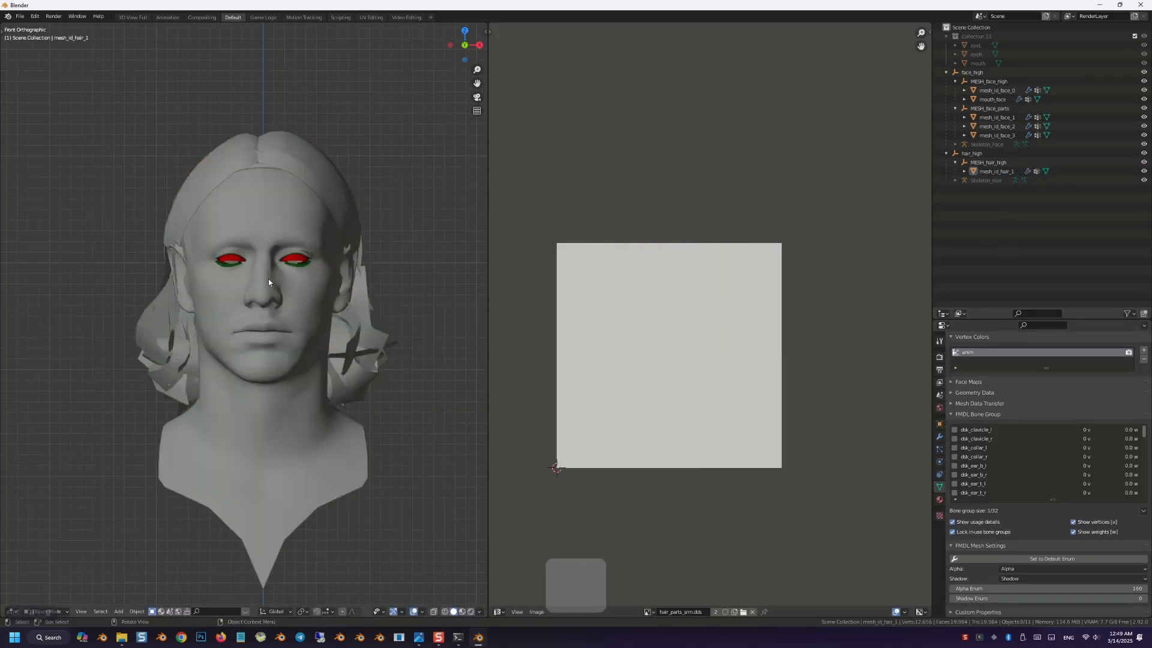
scroll(268, 279, up, 10)
scroll(351, 264, up, 3)
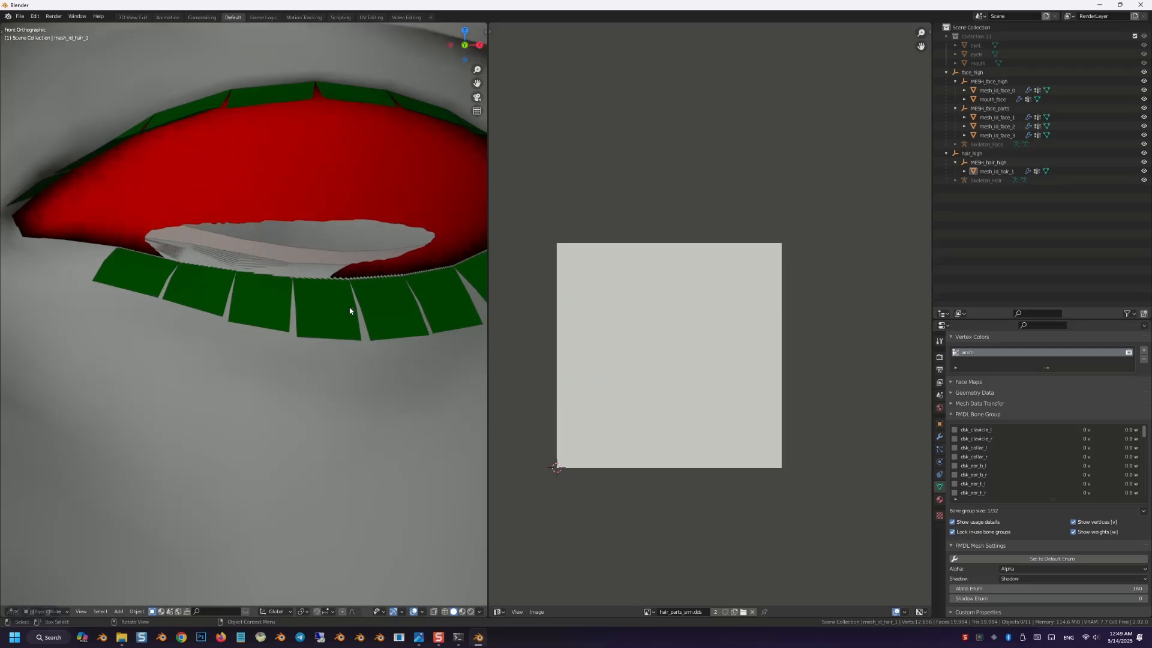
scroll(352, 307, down, 10)
middle_drag(353, 303, 263, 348)
scroll(262, 348, down, 5)
middle_drag(323, 315, 422, 322)
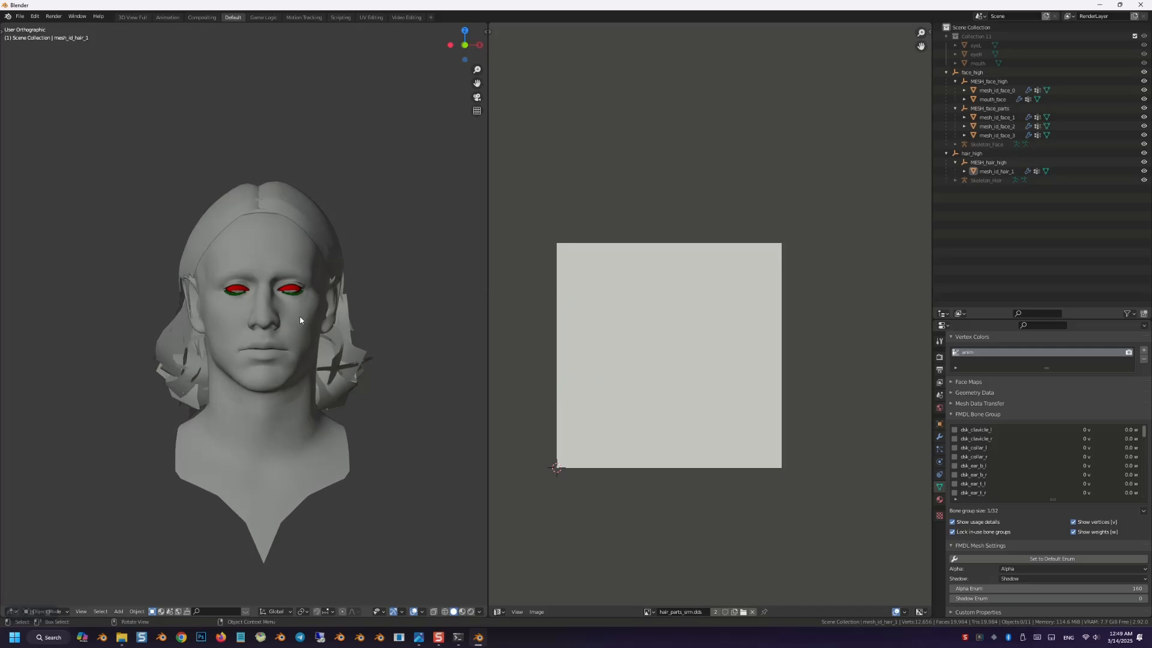
Step: Select the face mesh, export the face and hair FMDL files, and create the face FPK file
scroll(300, 318, up, 3)
click(250, 319)
middle_drag(248, 324, 245, 326)
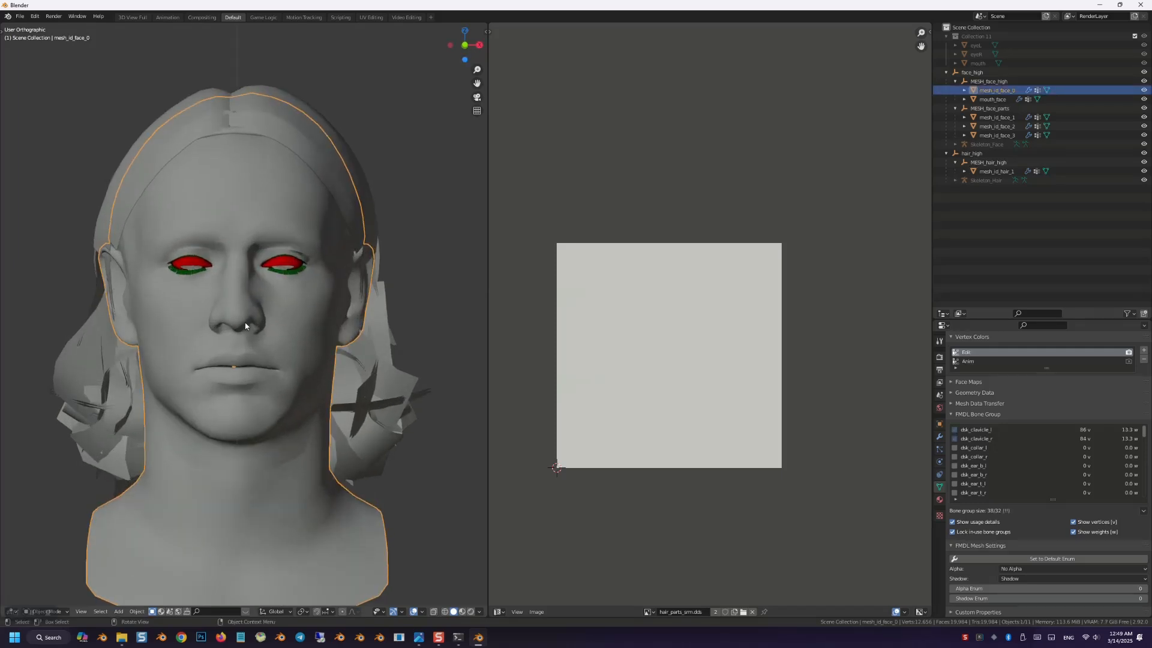
scroll(245, 326, down, 2)
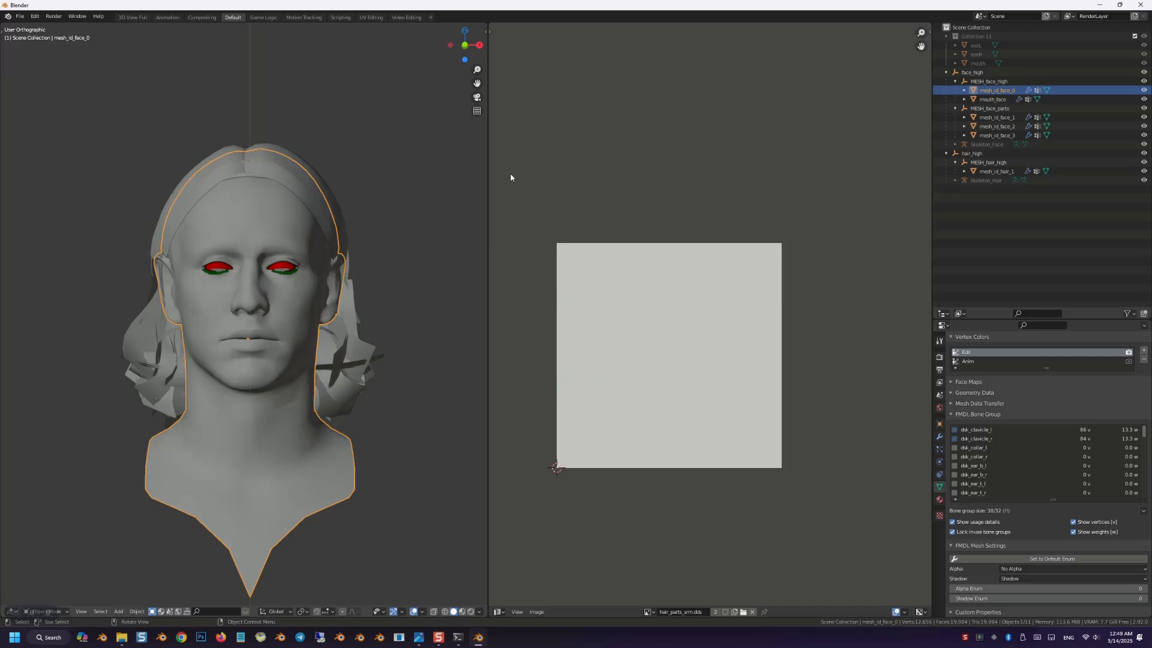
click(940, 396)
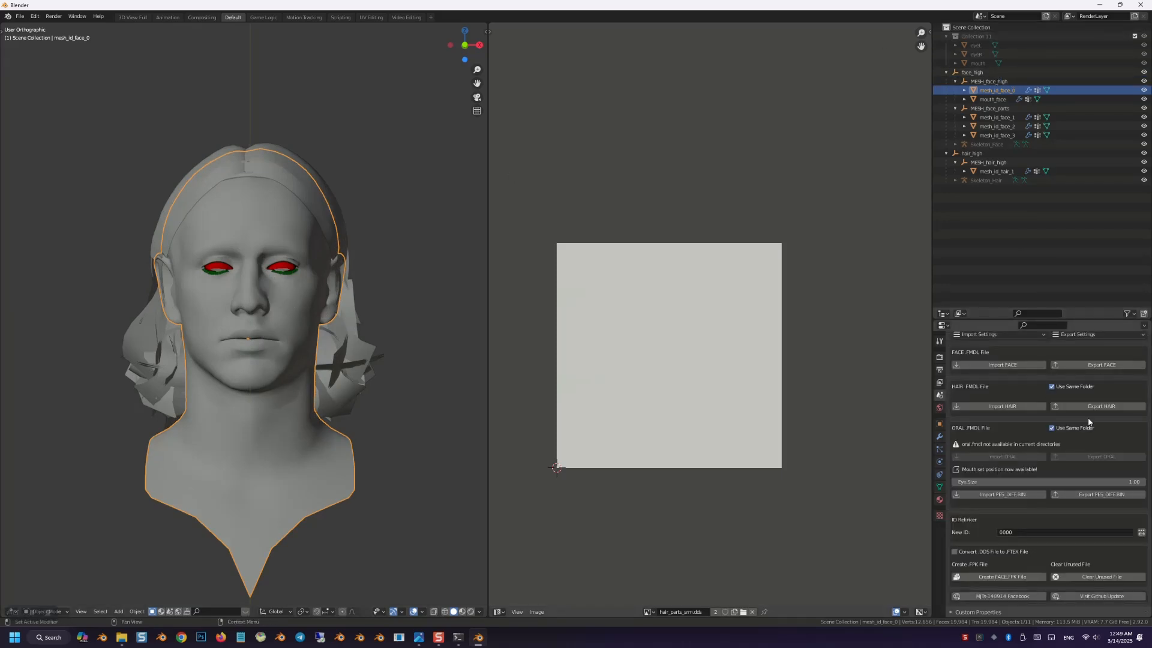
click(1108, 366)
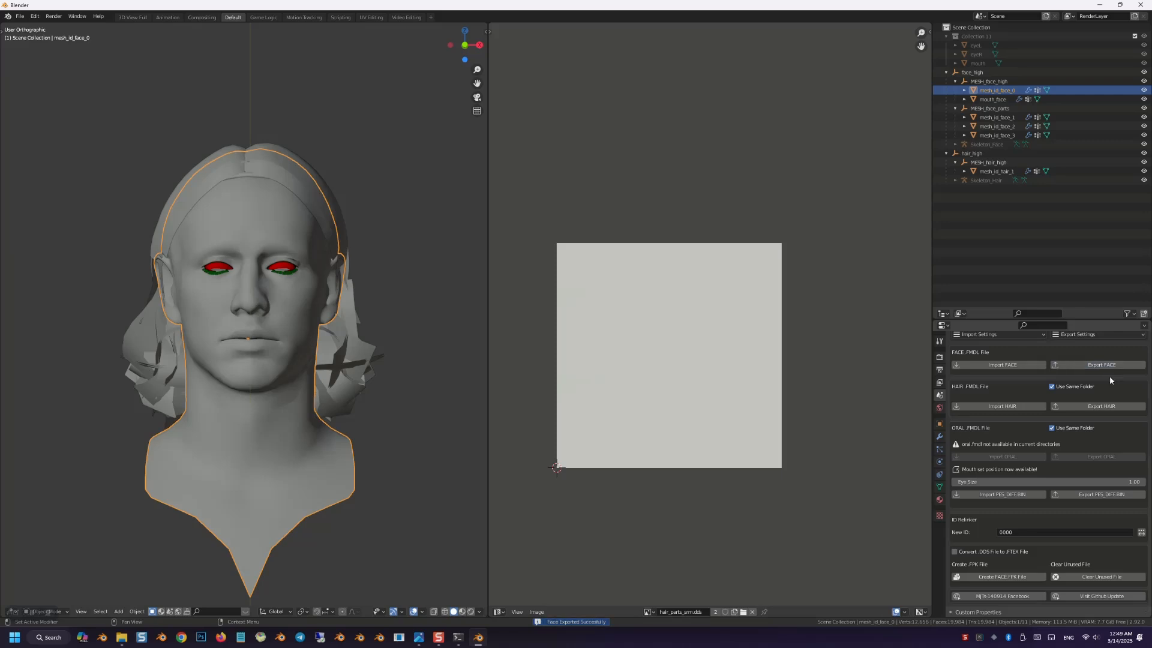
click(1110, 409)
click(1030, 578)
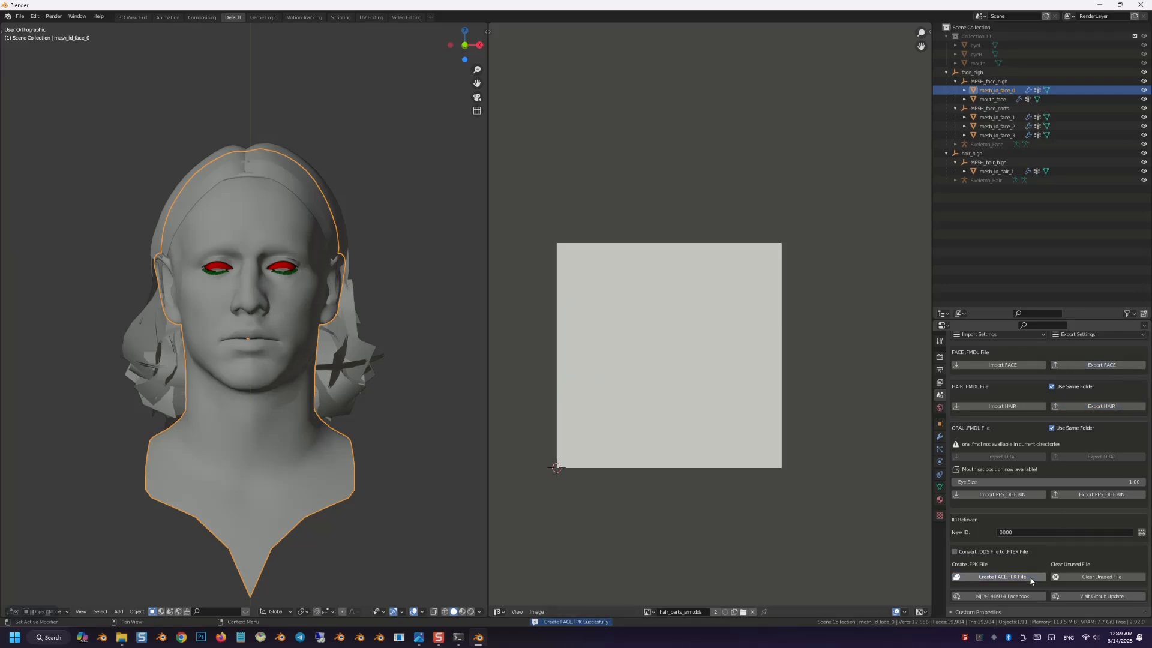
Step: Switch to File Explorer, browse the desktop folder nesta to Game/Assets/character/RealFace, and enlarge its file icons
click(1100, 7)
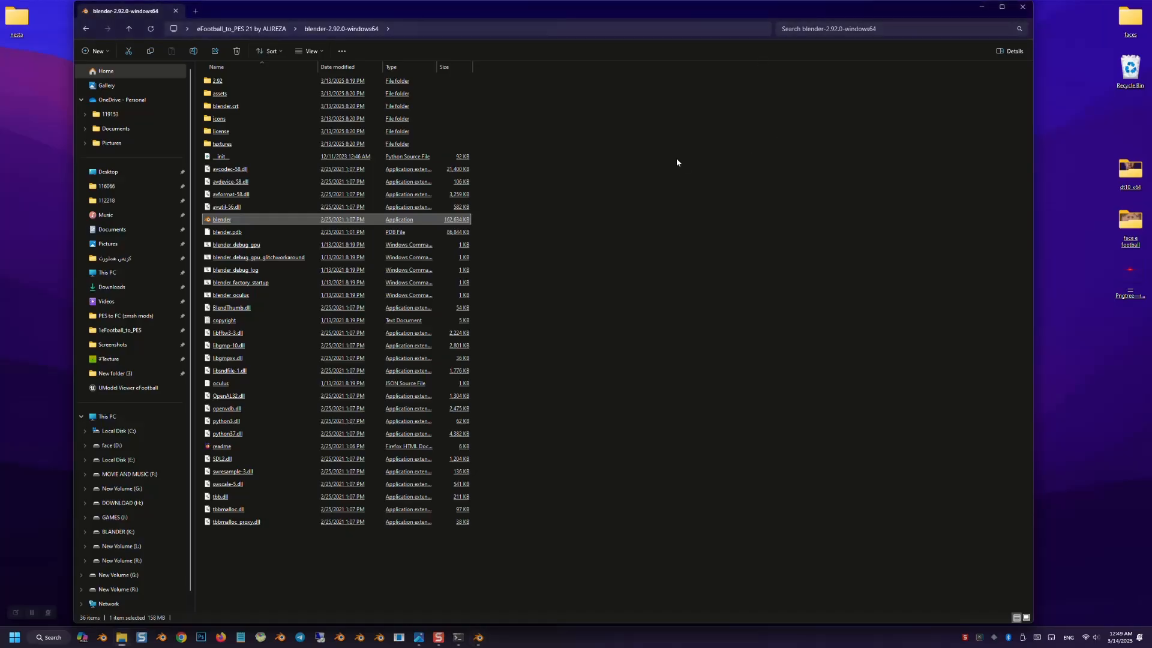
click(252, 29)
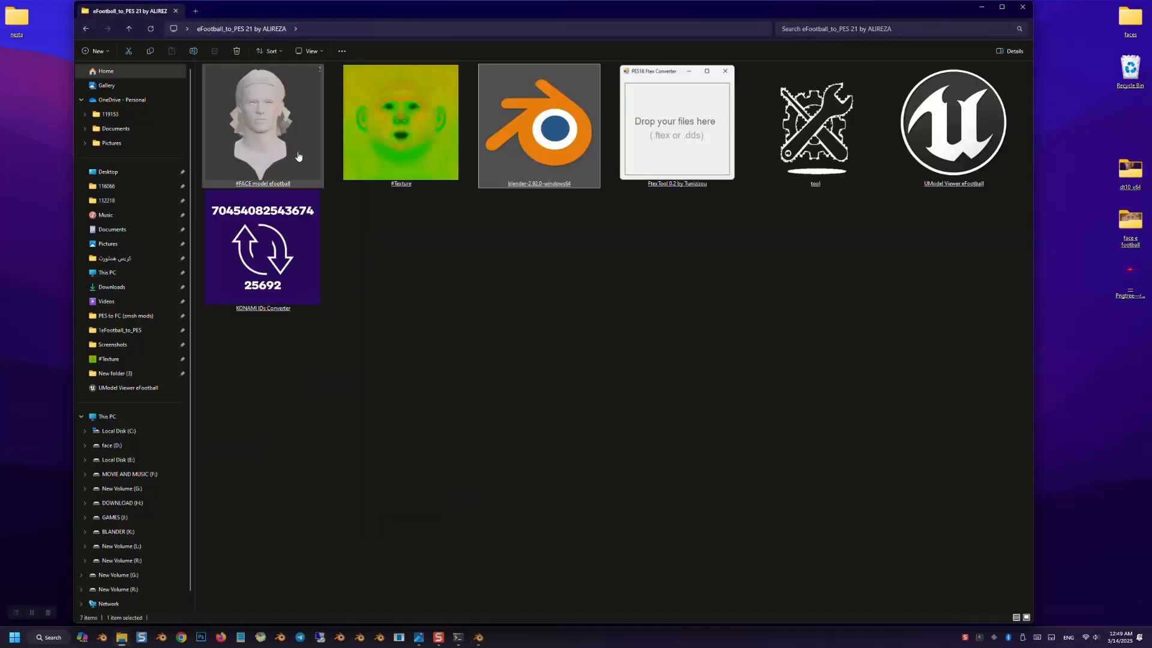
click(20, 29)
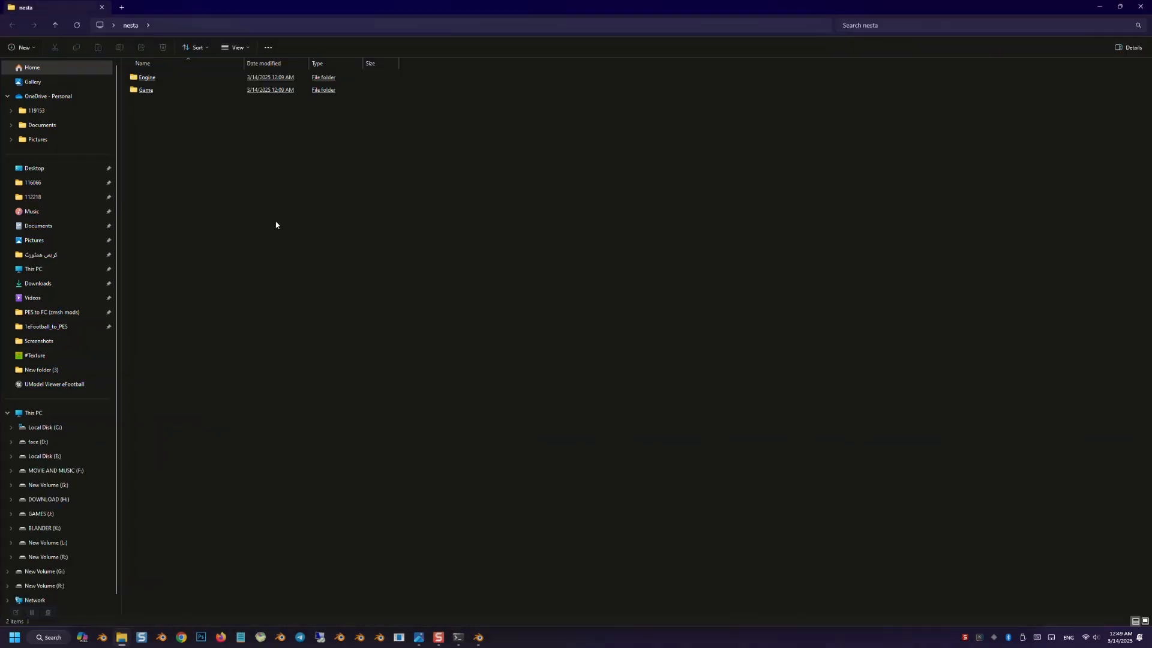
click(157, 93)
click(171, 79)
click(166, 81)
click(151, 77)
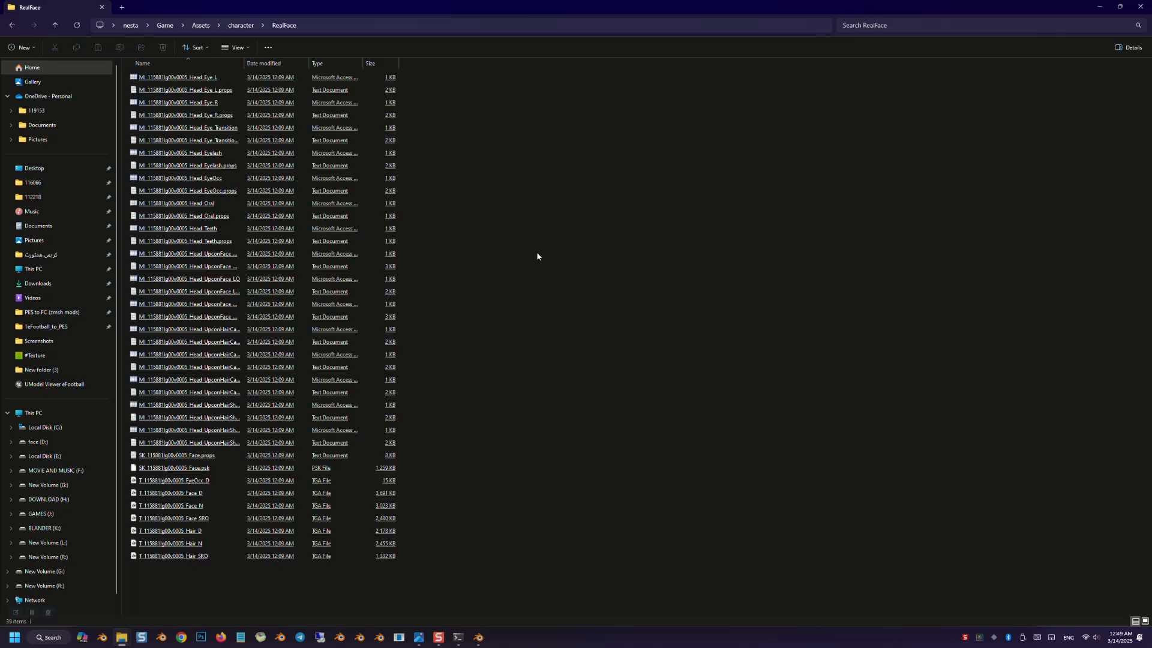
ctrl+scroll(686, 303, up, 3)
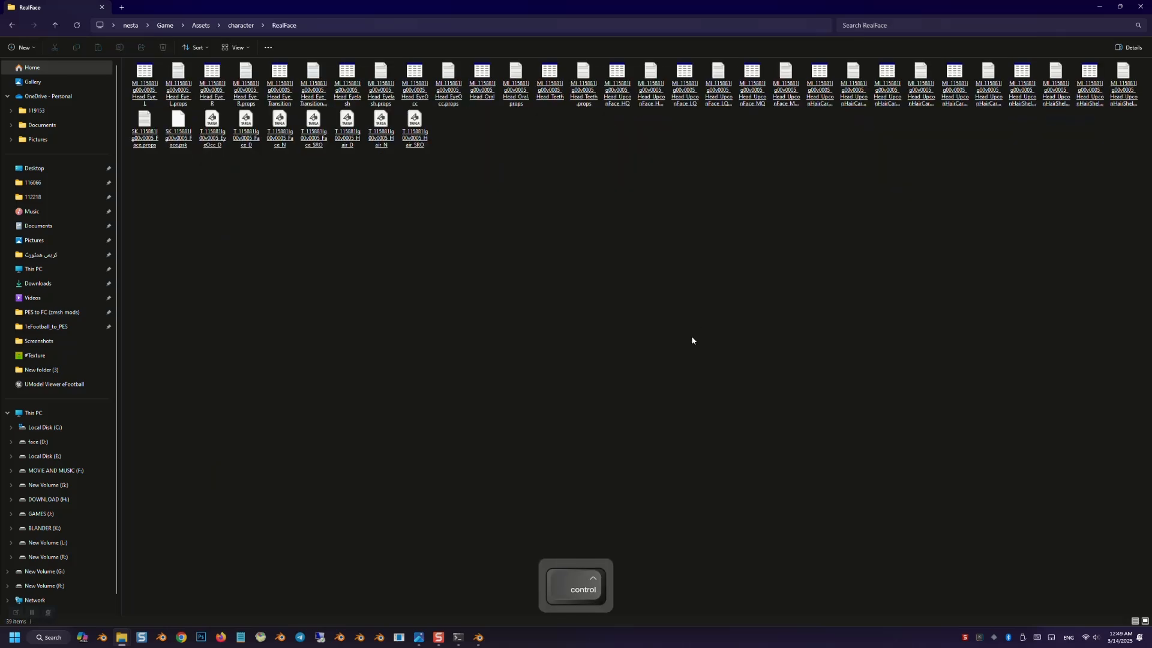
ctrl+scroll(691, 354, up, 2)
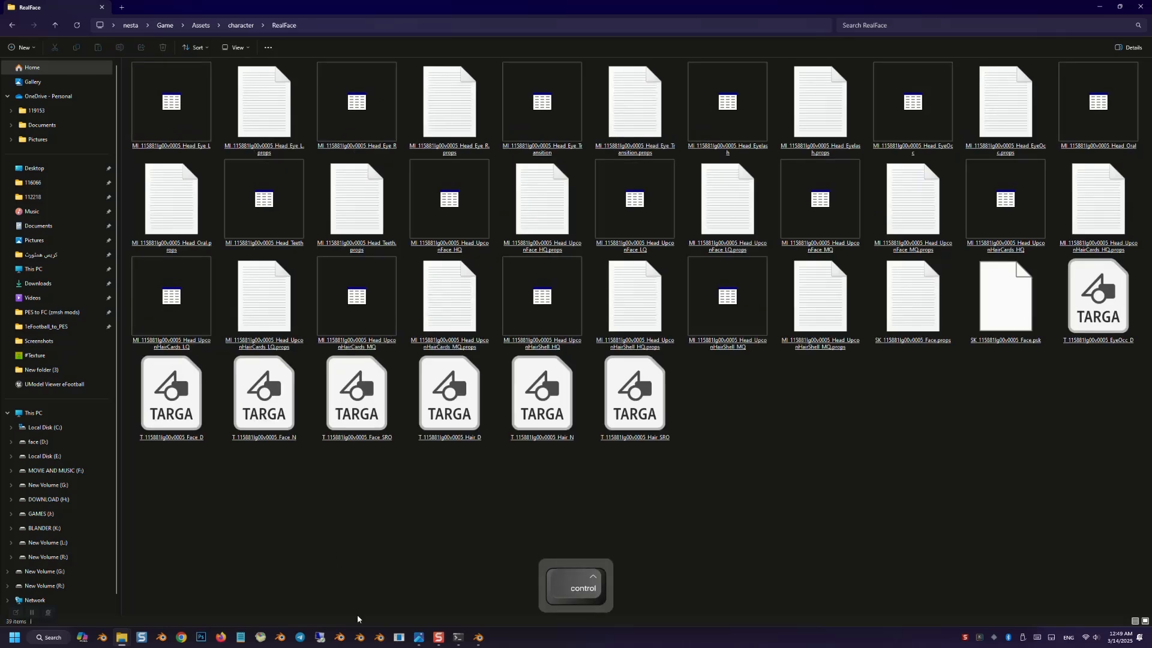
Step: Start Photoshop, then return to the RealFace folder inside nesta/Game/Assets/character in File Explorer
click(199, 637)
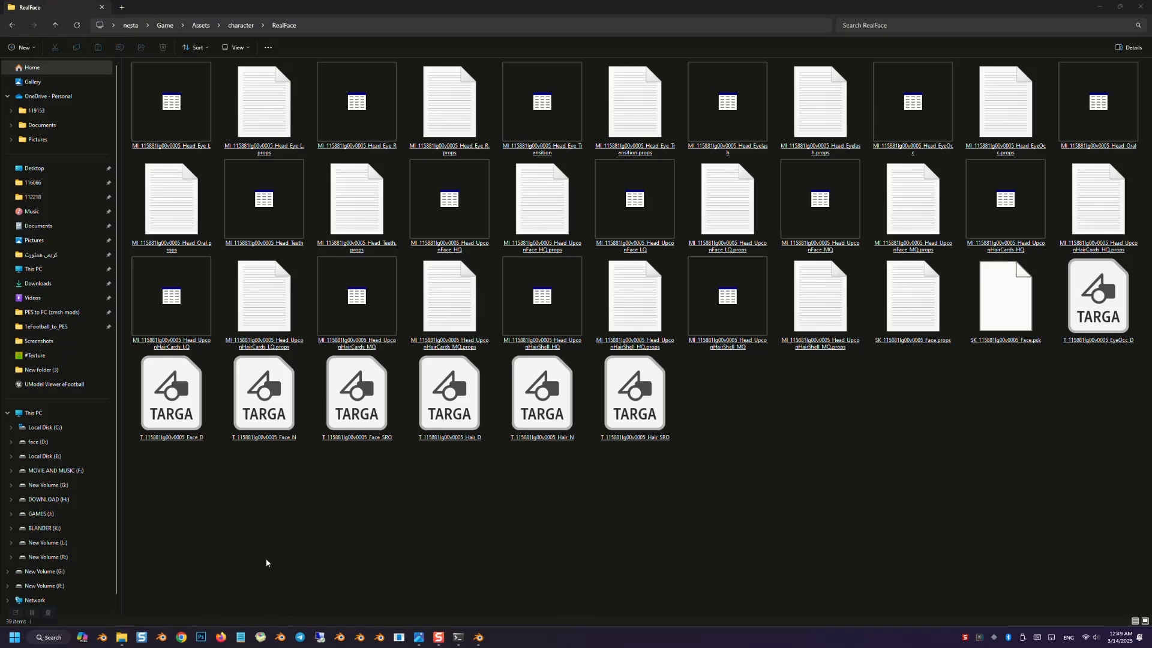
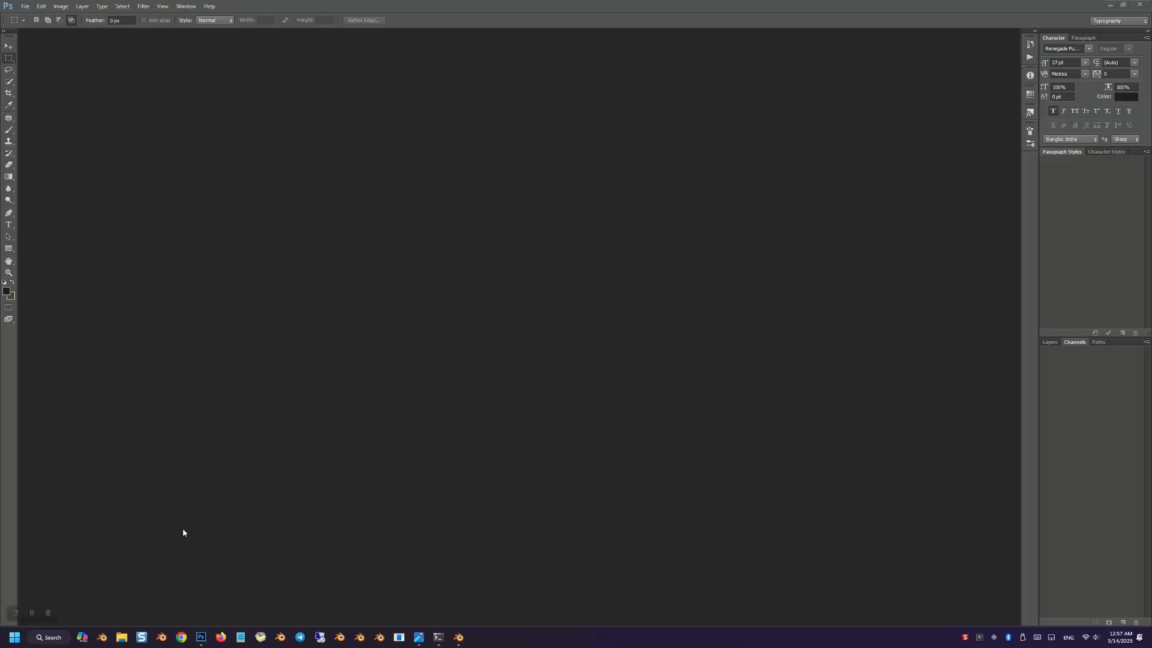
click(1107, 4)
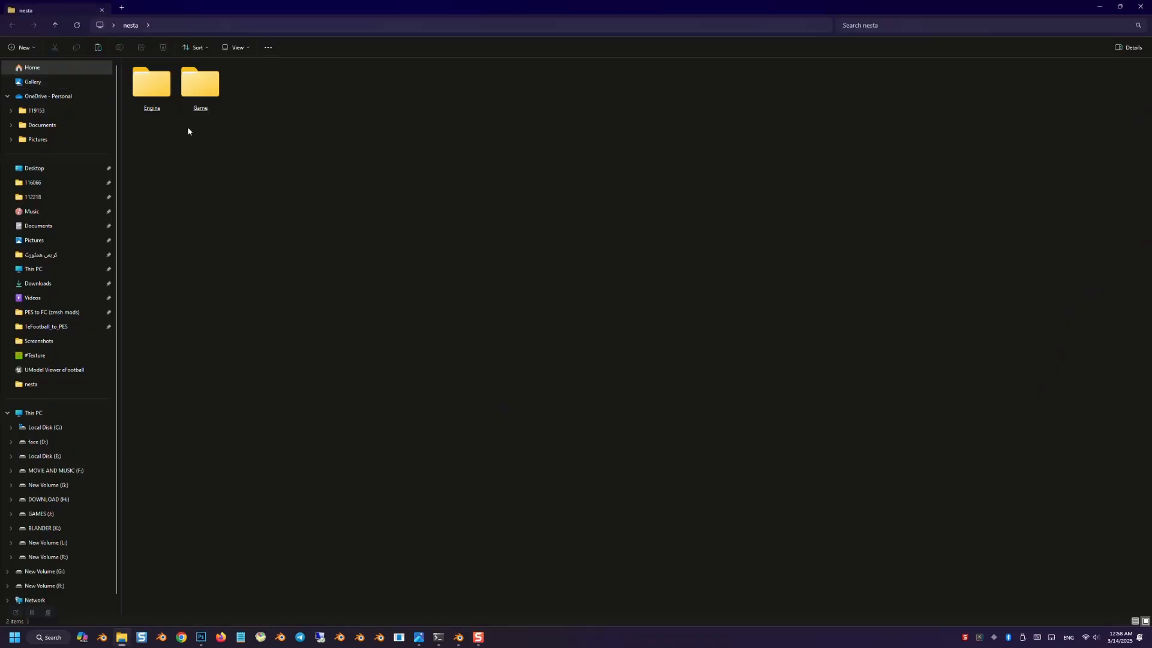
click(200, 90)
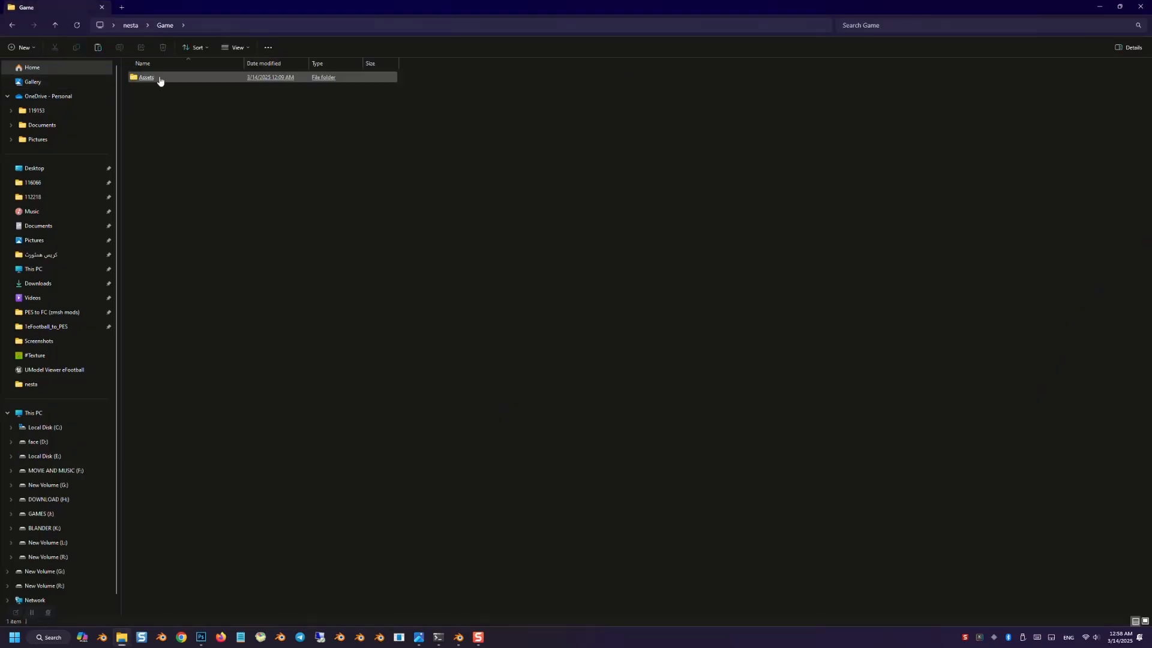
click(158, 78)
double_click(157, 80)
double_click(168, 78)
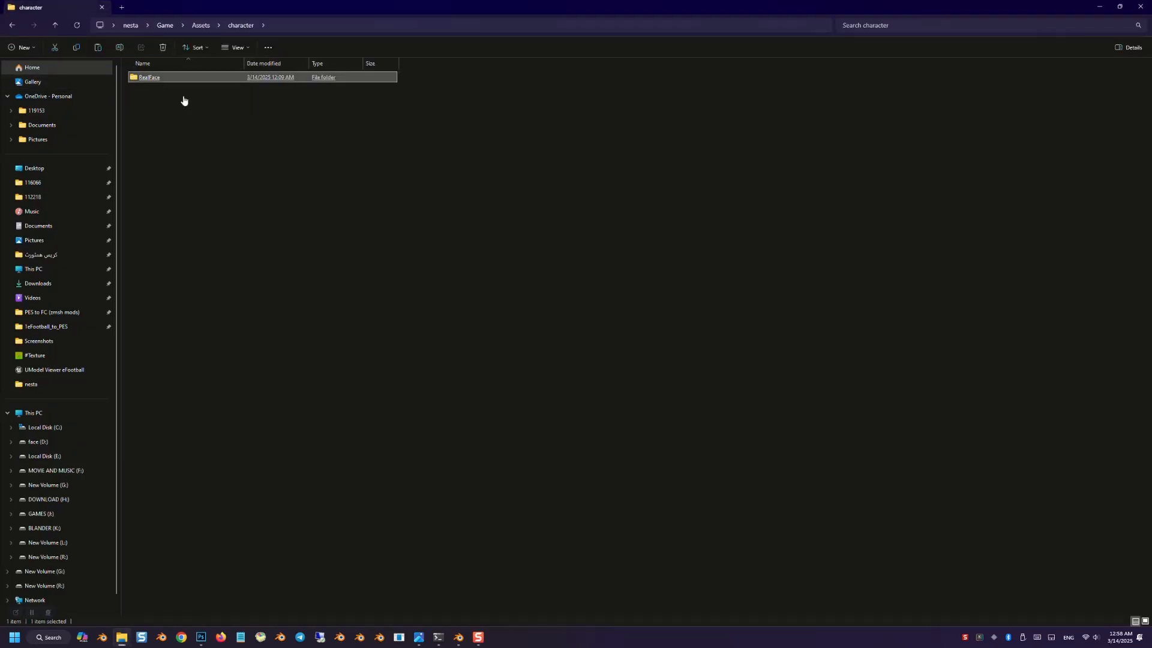
Step: Select all seven TARGA textures in the RealFace folder and open them in Photoshop
drag(729, 483, 180, 384)
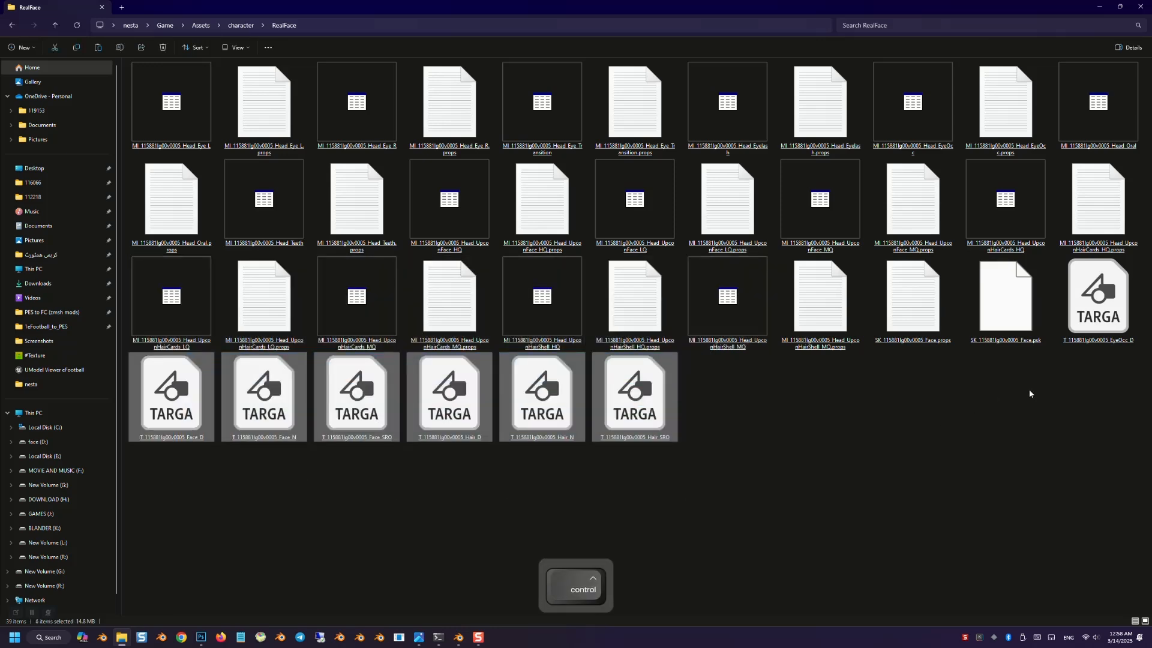
ctrl+click(1086, 331)
right_click(1087, 328)
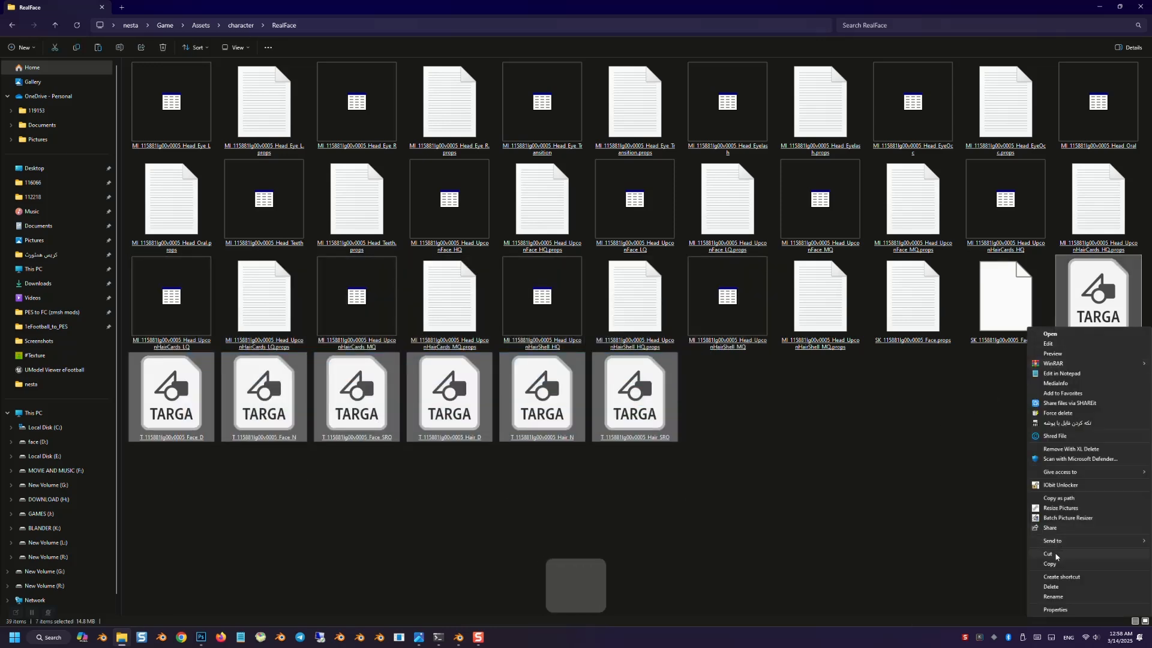
drag(1078, 318, 452, 304)
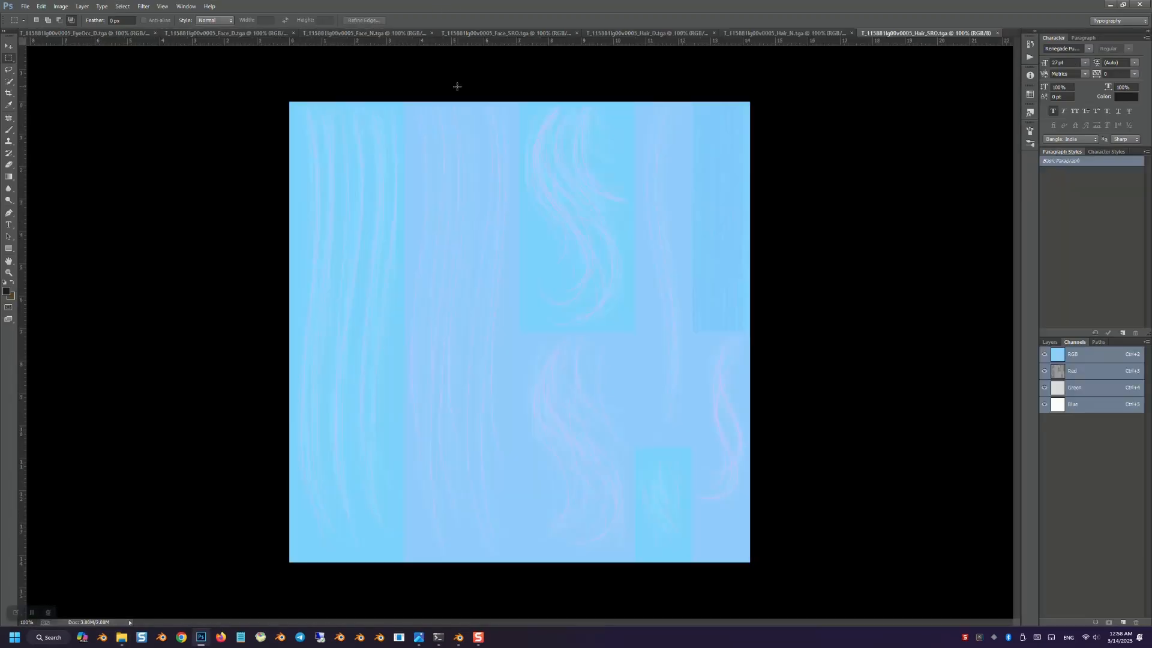
Step: Start saving the Hair_SRO texture as a copy in D3D/DDS format, with the desktop folder nesta as destination
click(26, 6)
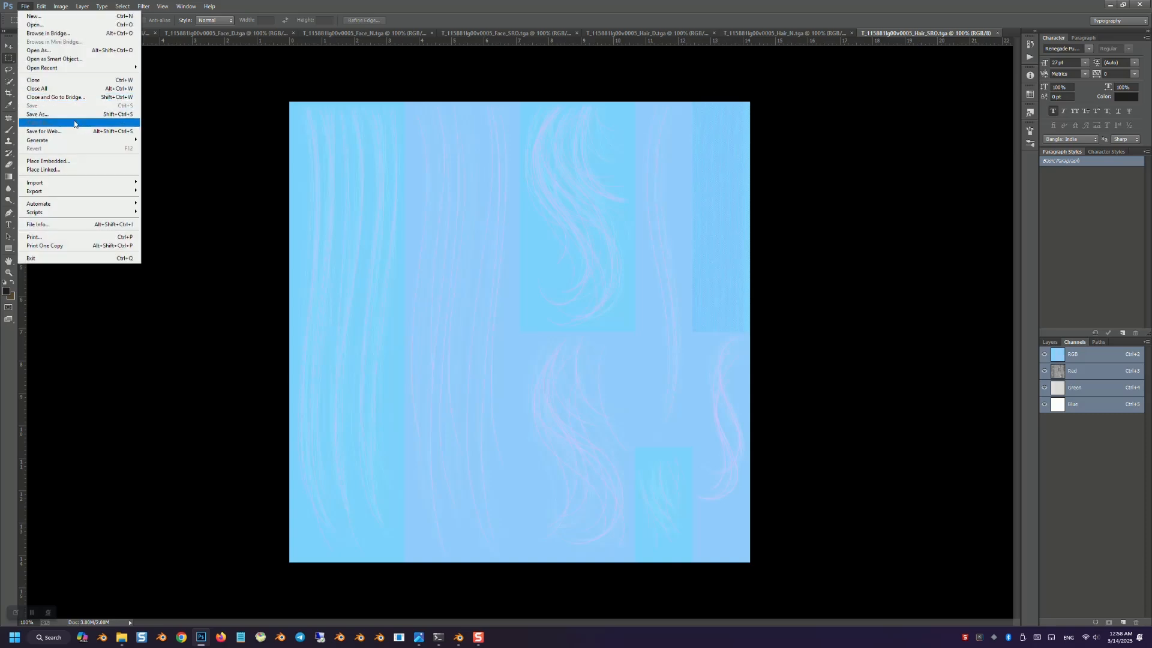
click(42, 120)
click(132, 522)
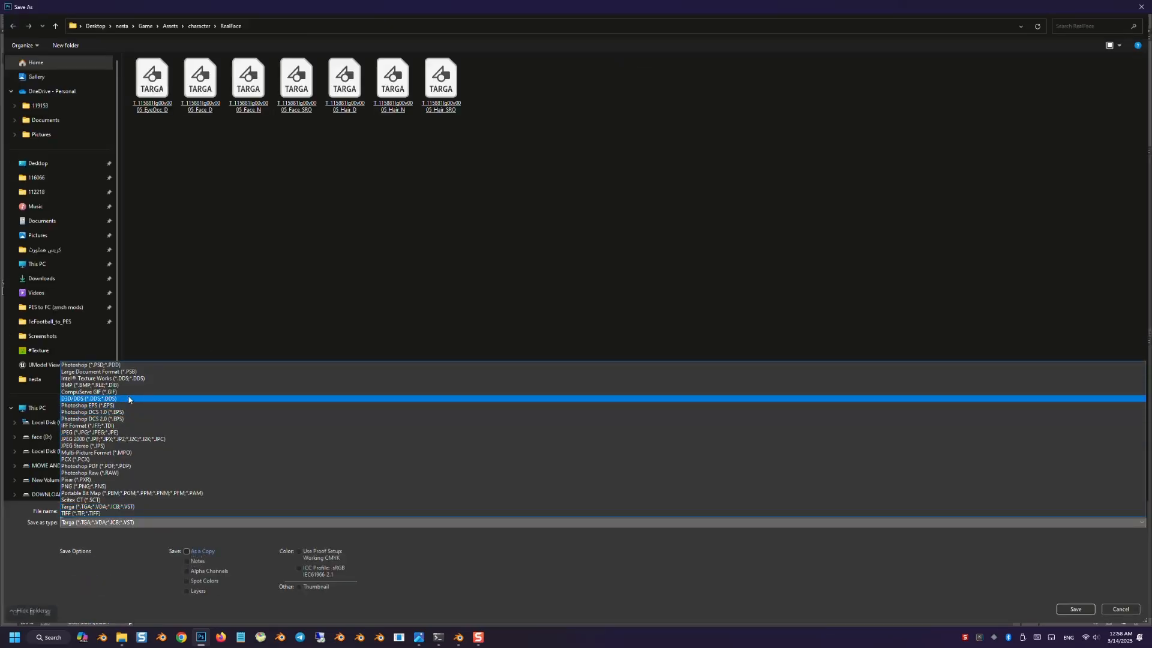
click(129, 399)
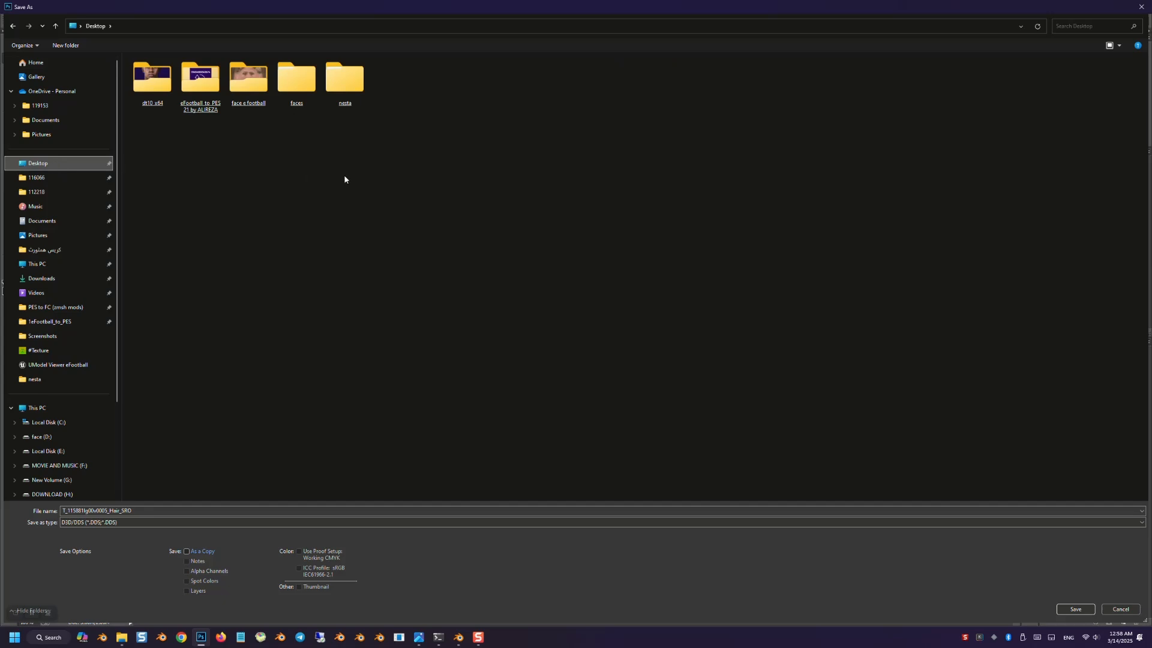
double_click(343, 81)
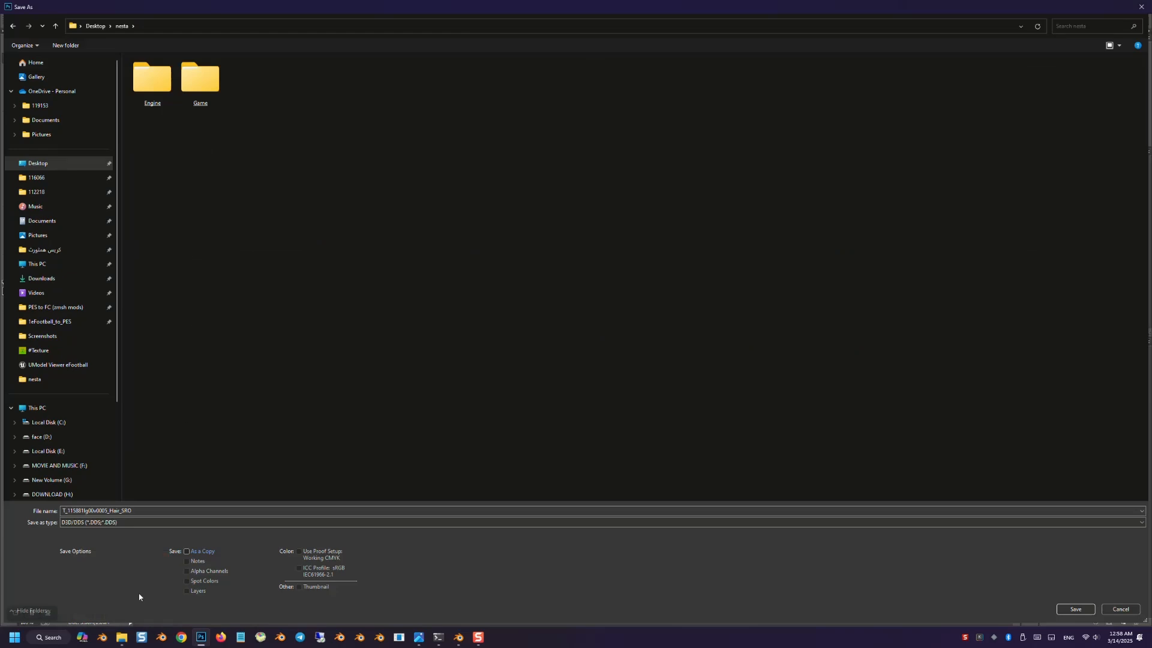
Step: Switch to File Explorer and open the #windx11 folder inside sourceimages of the #FACE model efootball folder
mouse_move(122, 637)
click(121, 591)
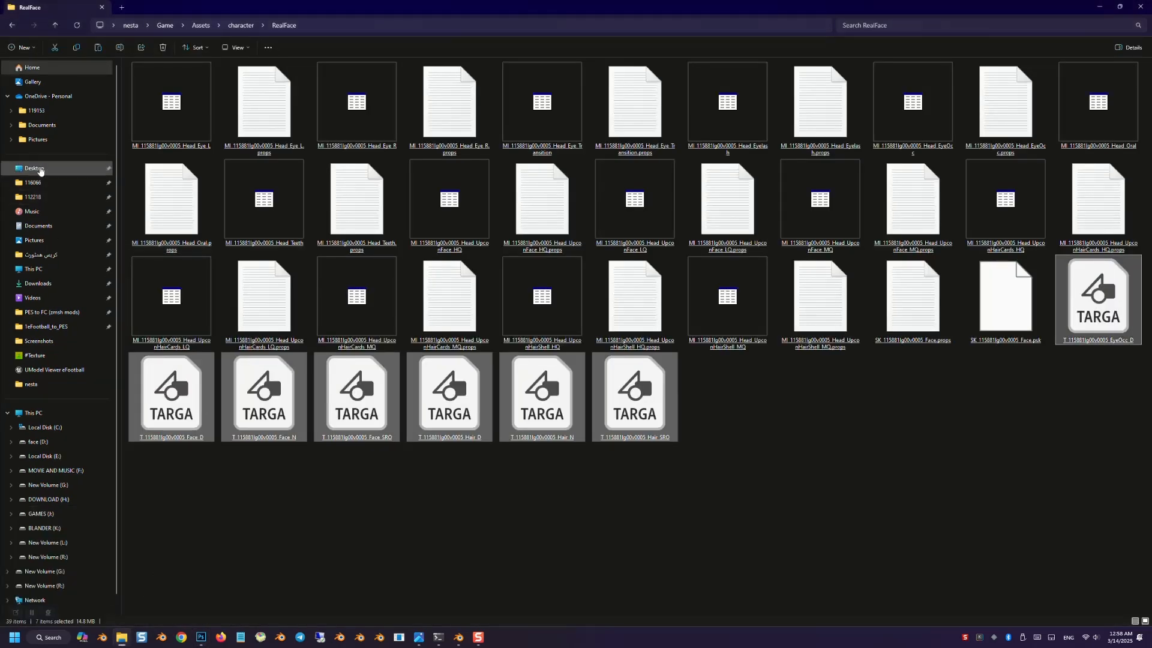
click(40, 169)
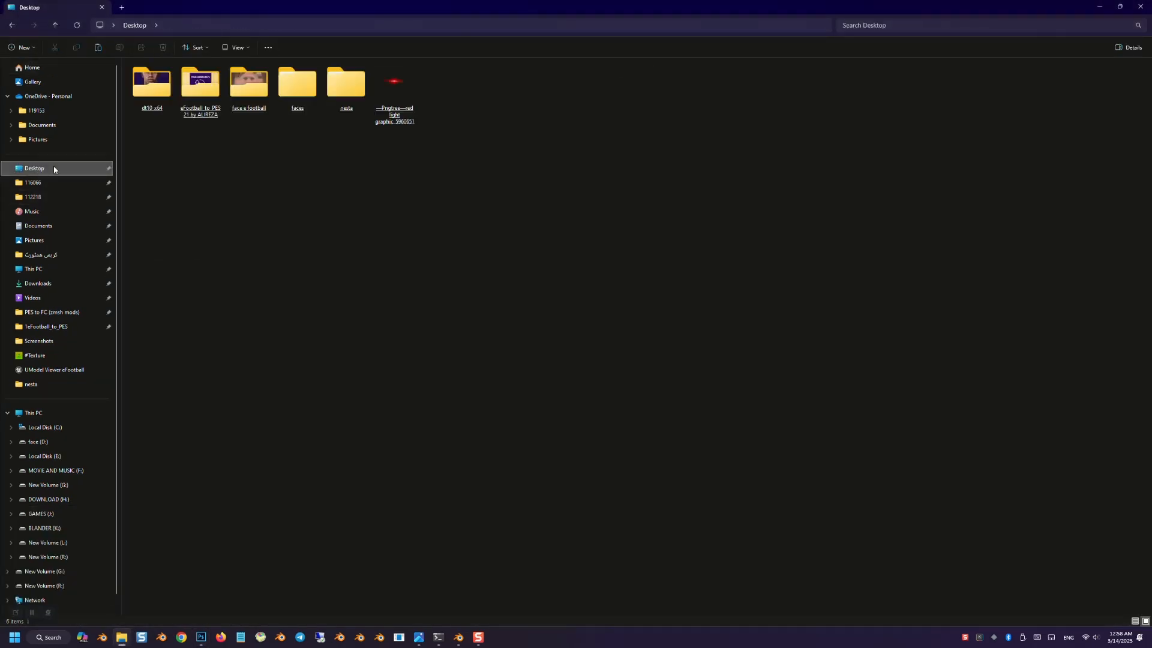
double_click(300, 87)
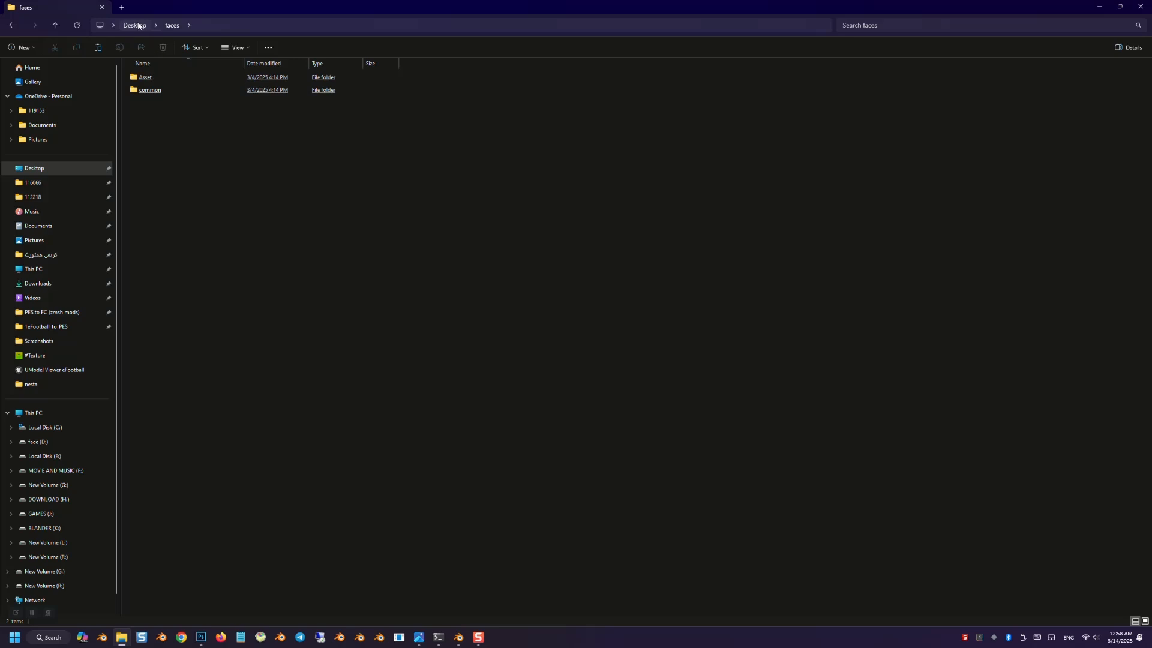
click(138, 25)
double_click(201, 84)
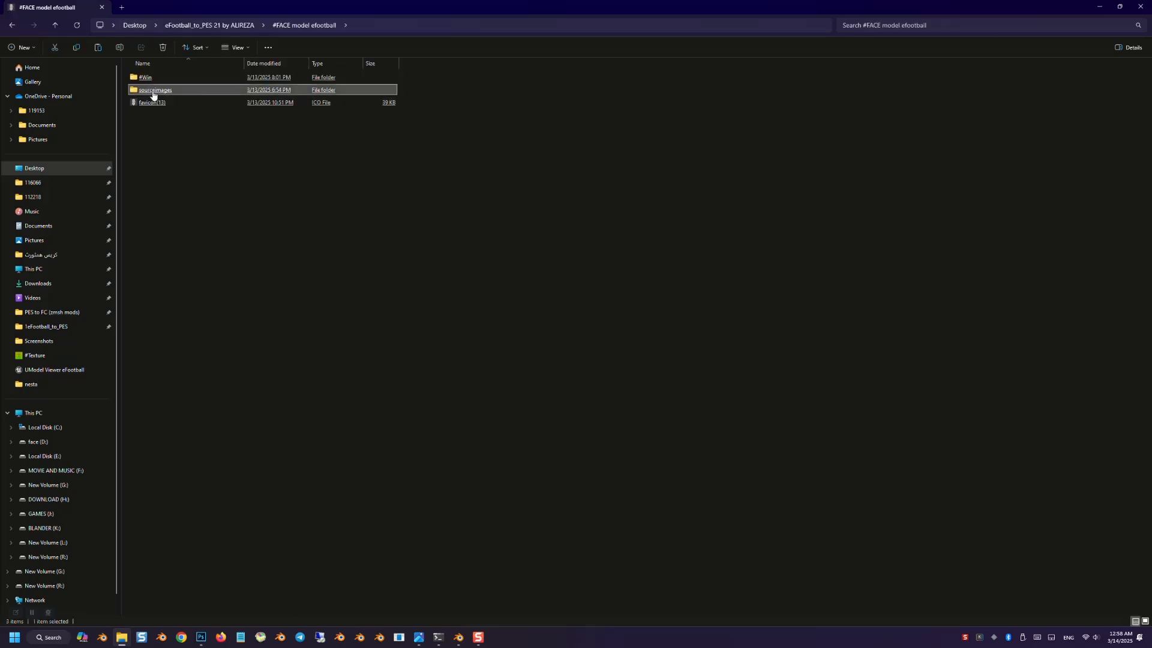
double_click(155, 90)
double_click(149, 78)
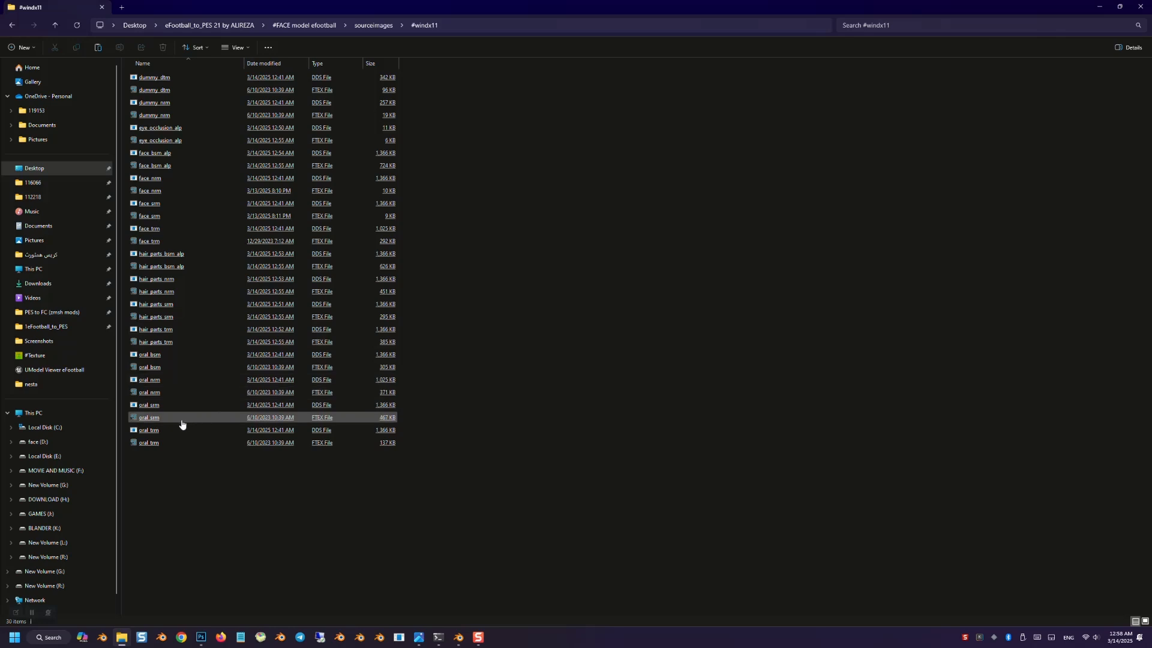
Step: Copy the name of the hair_parts_srm FTEX file and save the Hair_SRO texture in Photoshop as hair_parts_srm.dds
right_click(164, 321)
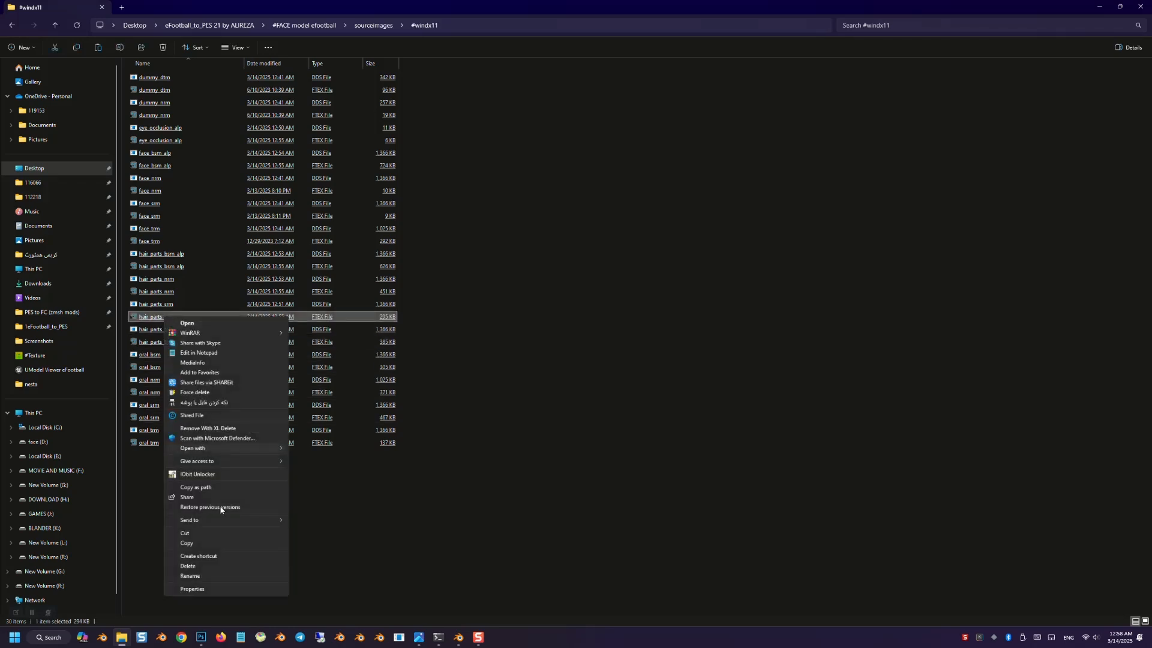
click(190, 576)
key(ctrl+c)
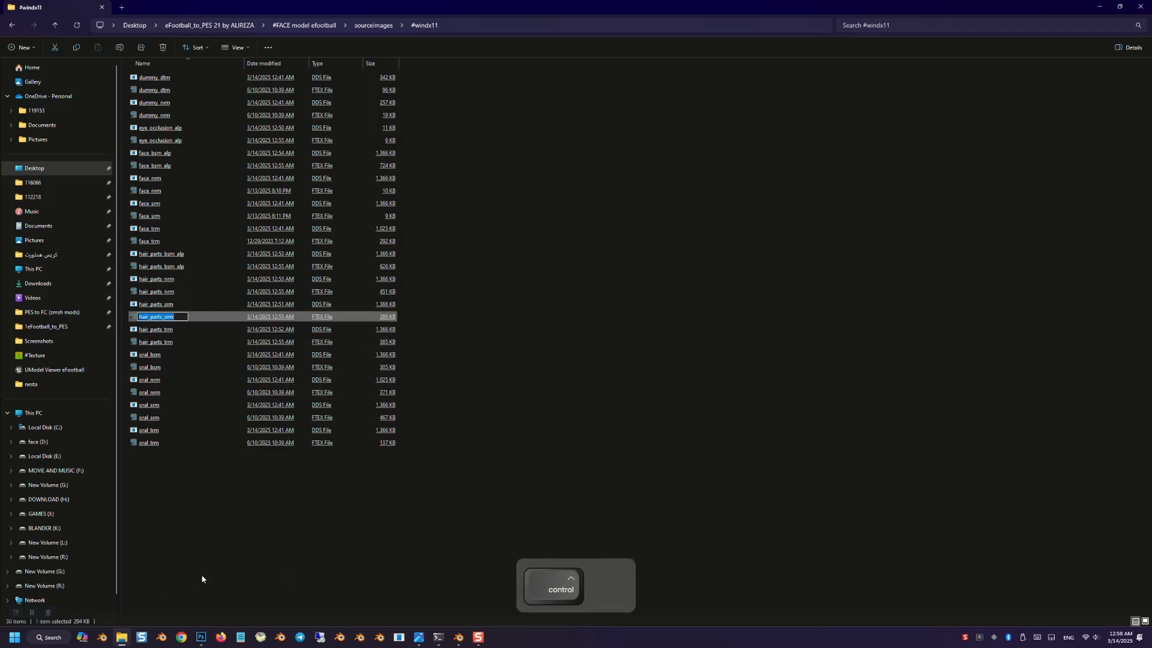
click(203, 617)
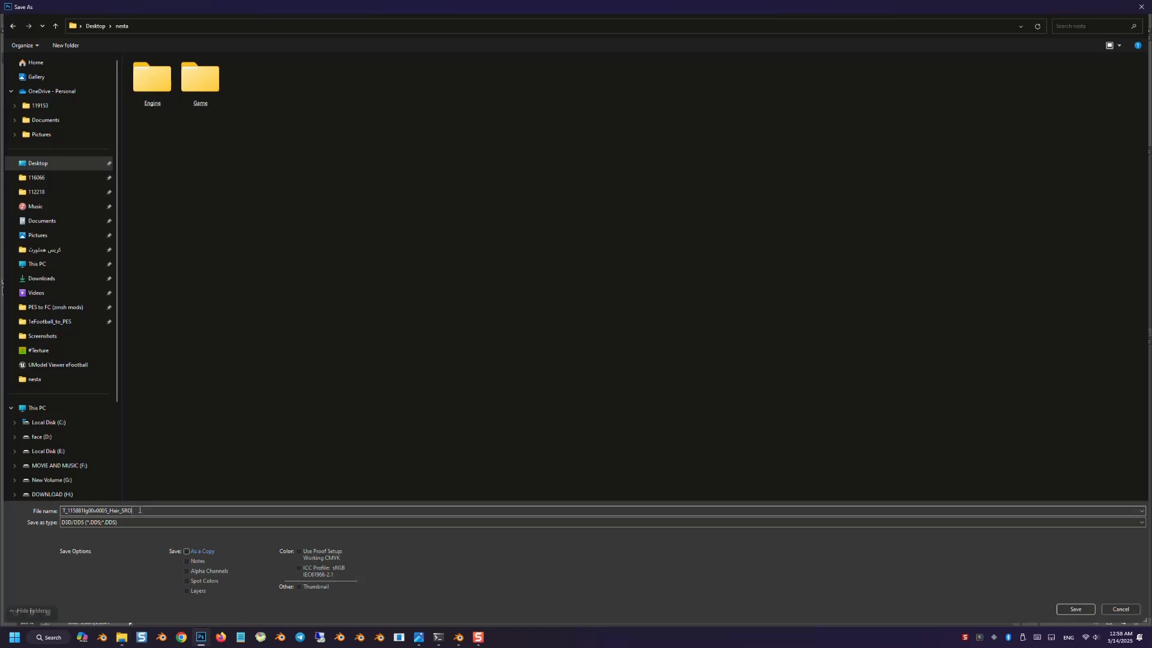
key(ctrl+v)
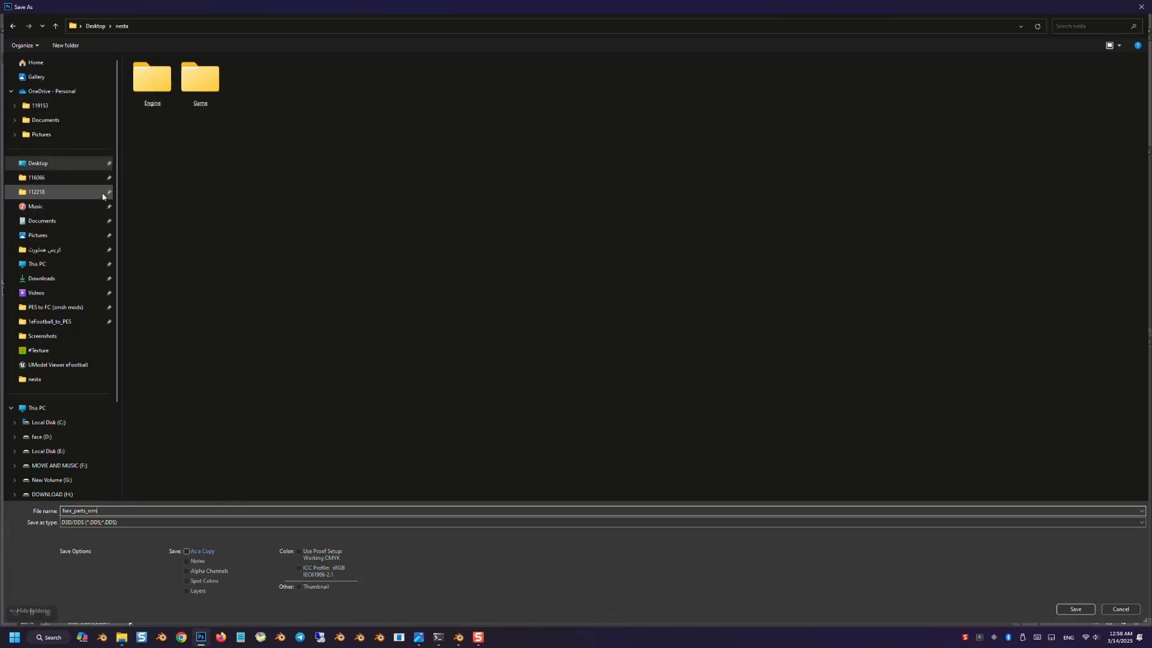
click(1067, 611)
click(621, 175)
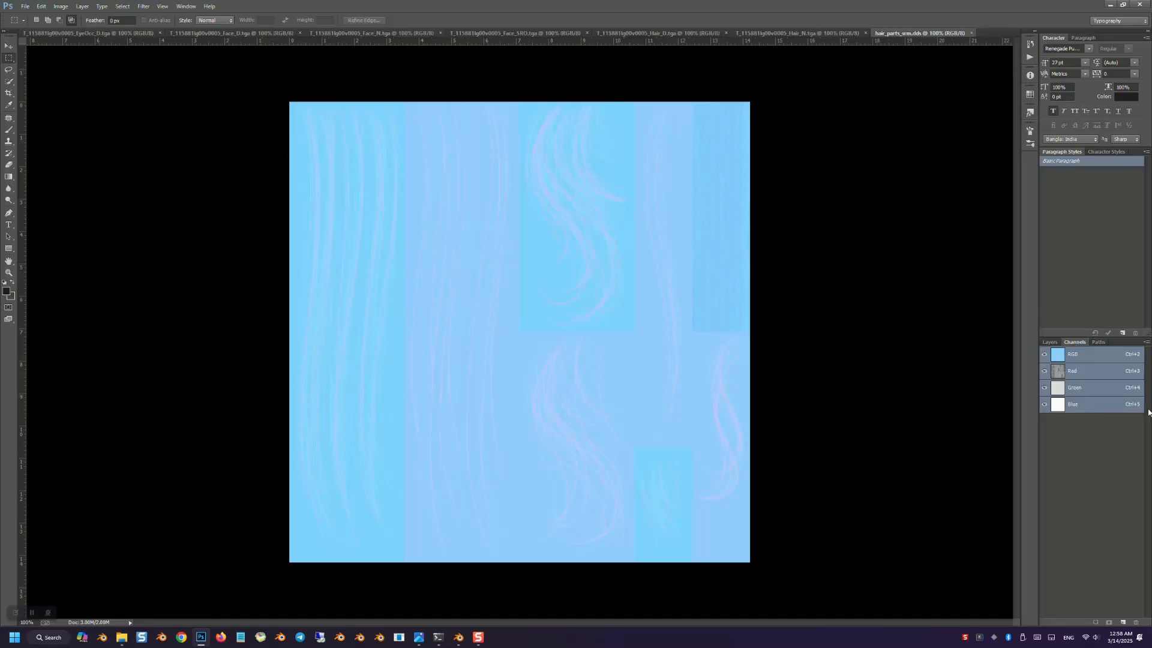
Step: Copy the whole red channel of the hair_parts_srm texture and paste it over the RGB composite as a new layer
click(1054, 376)
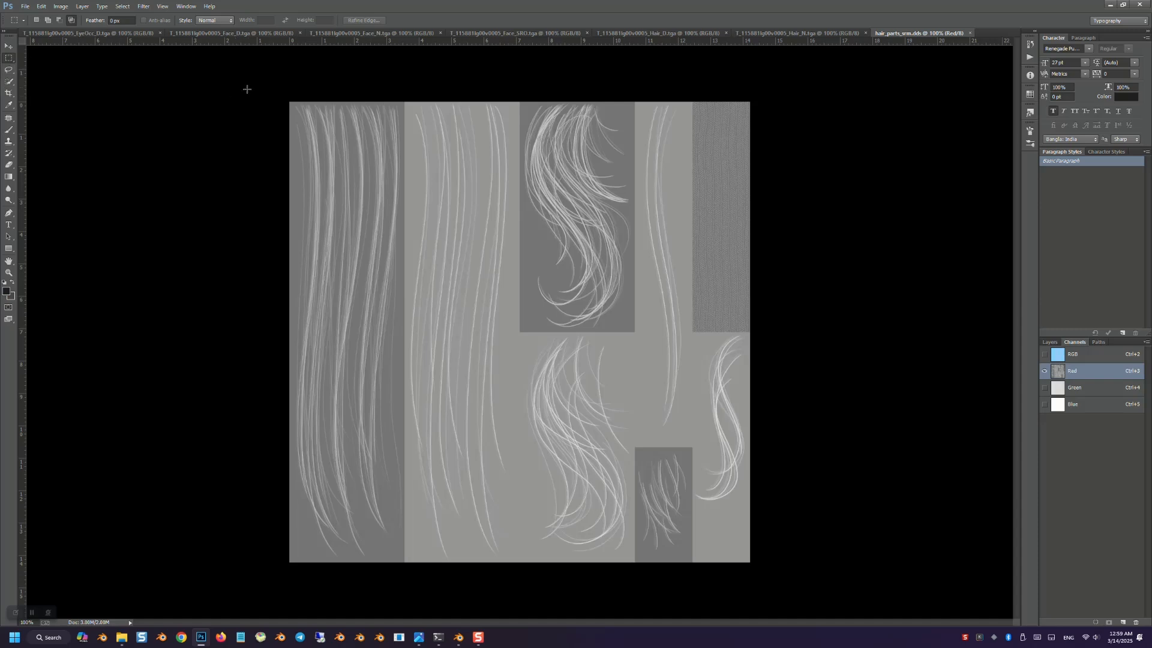
key(ctrl+a)
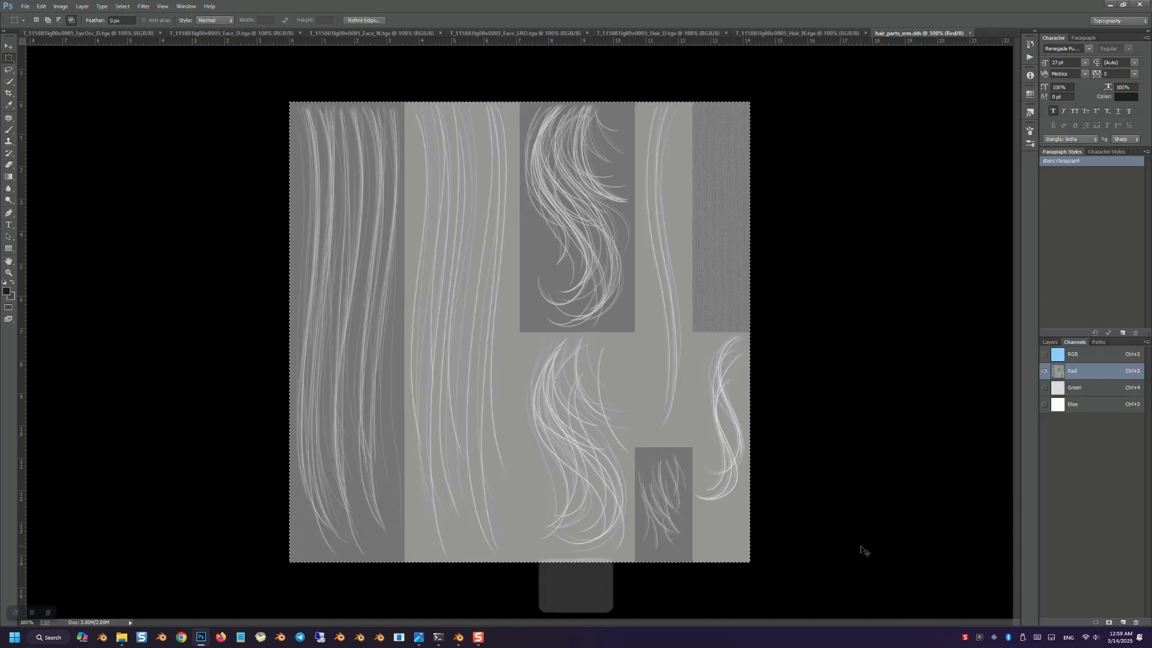
key(ctrl+d)
drag(247, 68, 936, 611)
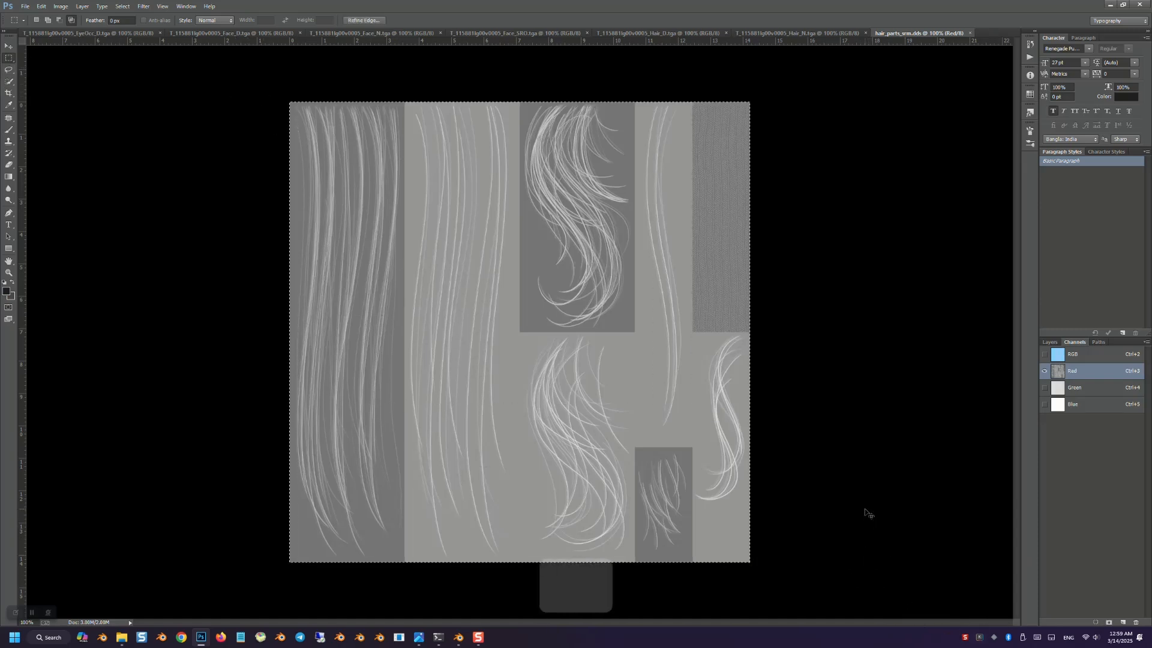
key(ctrl+2)
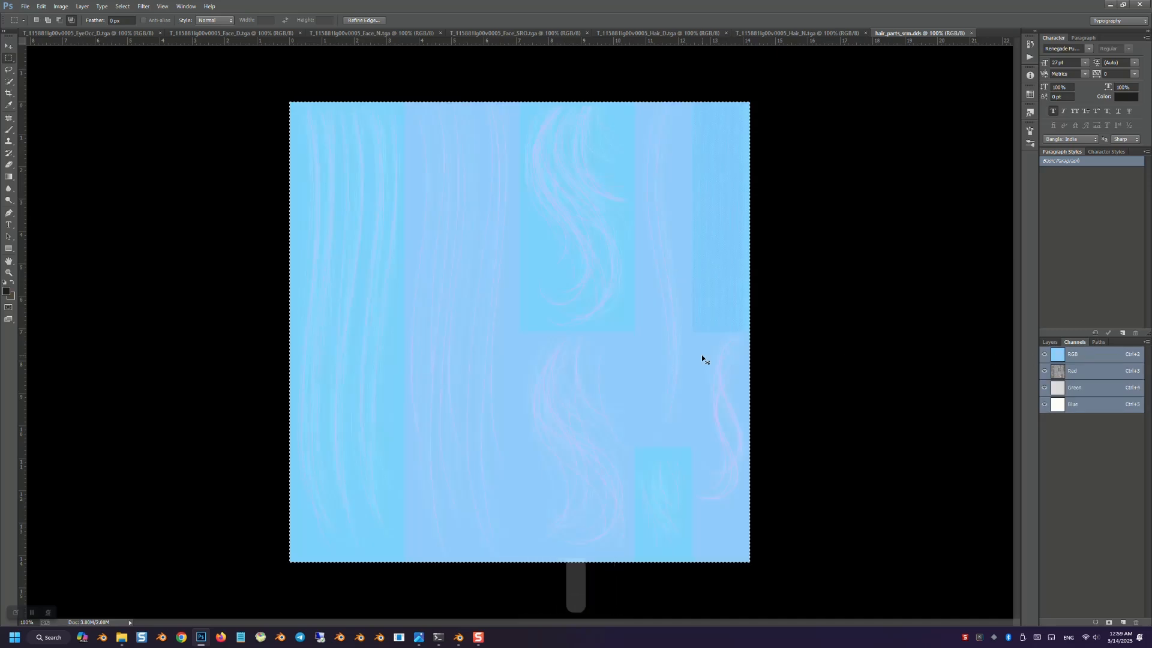
key(ctrl+v)
Step: Darken the pasted layer with Brightness/Contrast, setting brightness to -150 and raising the contrast
click(61, 6)
click(176, 28)
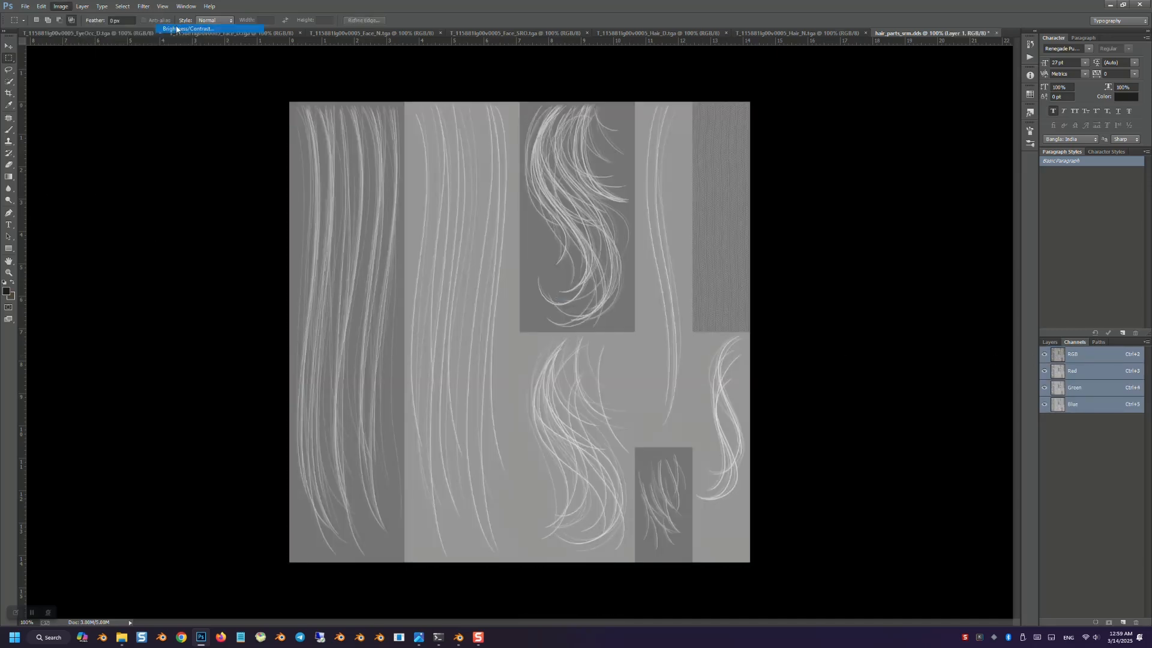
drag(798, 262, 835, 283)
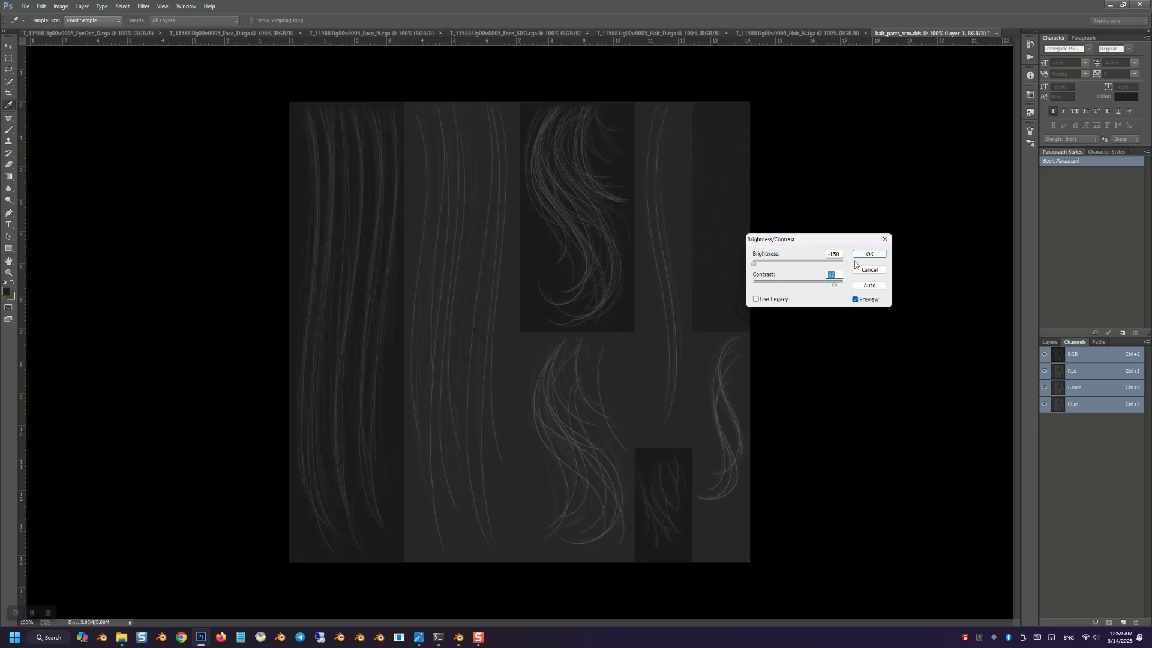
click(868, 255)
key(m)
Step: Save the darkened texture in D3D/DDS format as hair_parts_trm in the nesta folder, and close the document without saving its changes
click(26, 6)
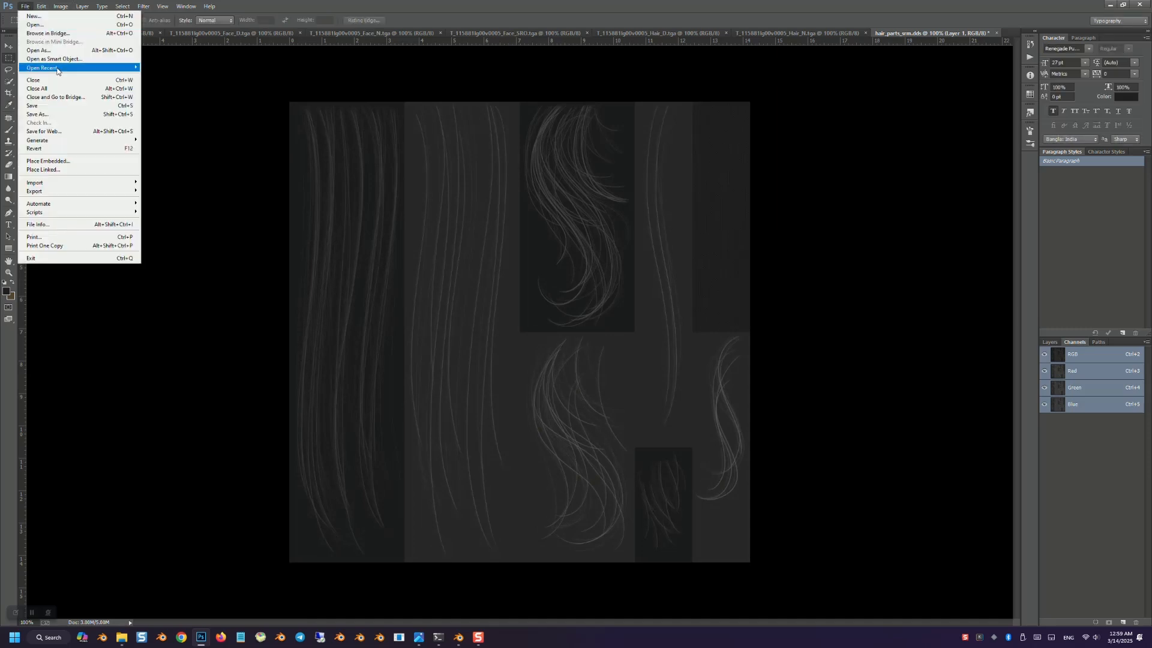
click(70, 114)
click(153, 521)
click(129, 405)
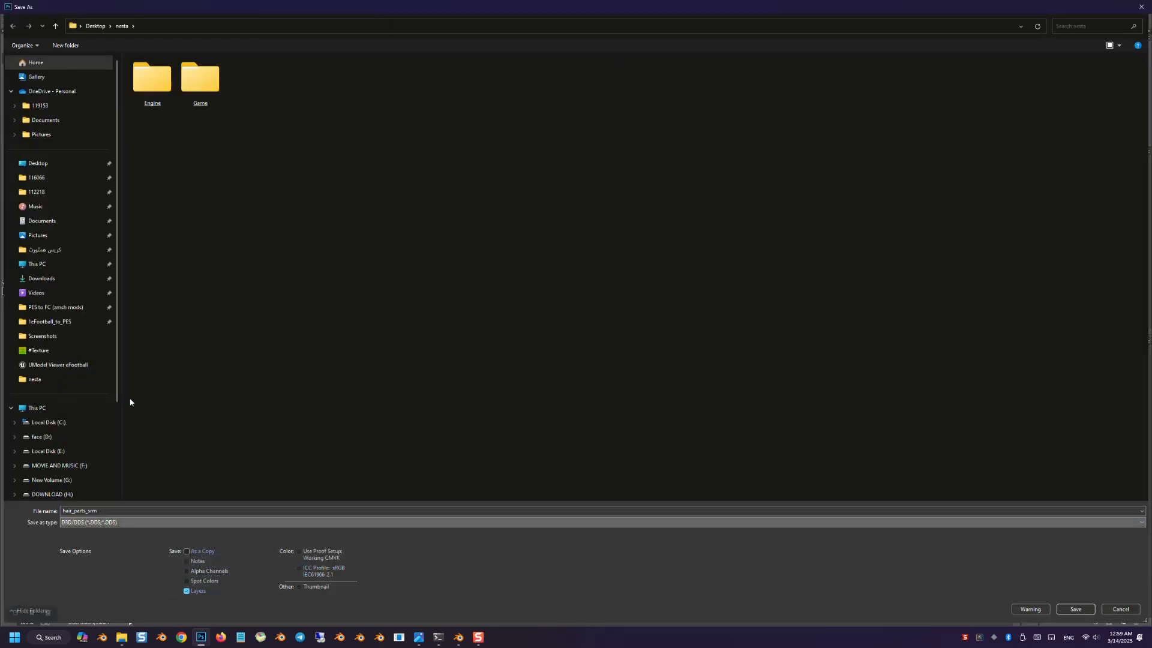
click(97, 512)
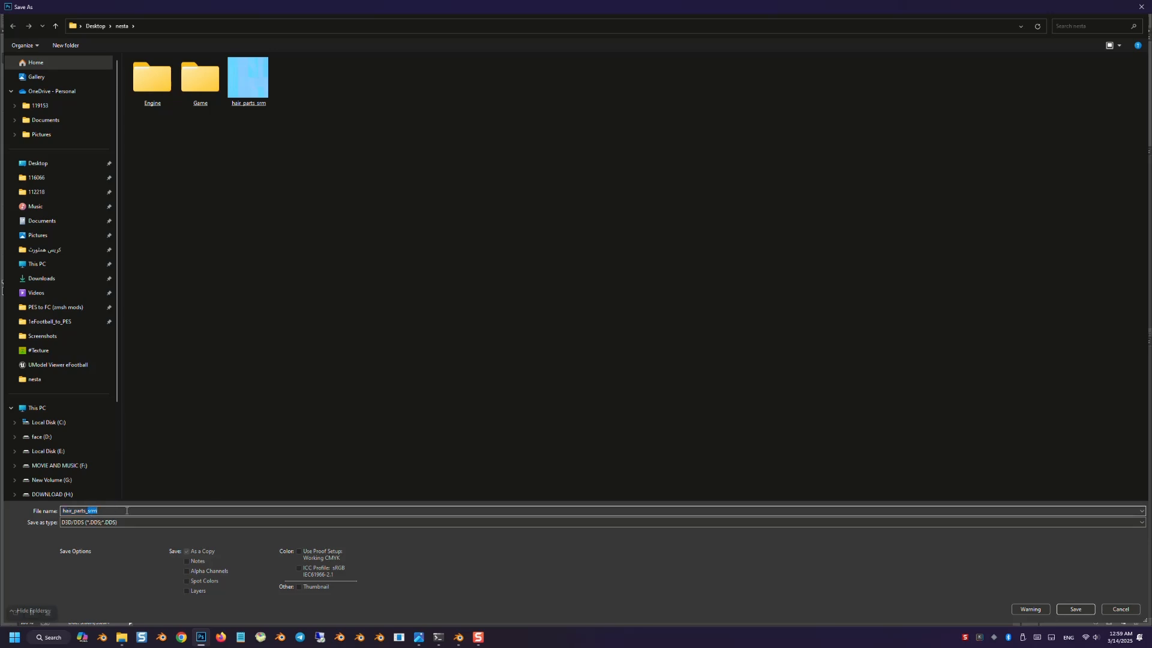
text(trm)
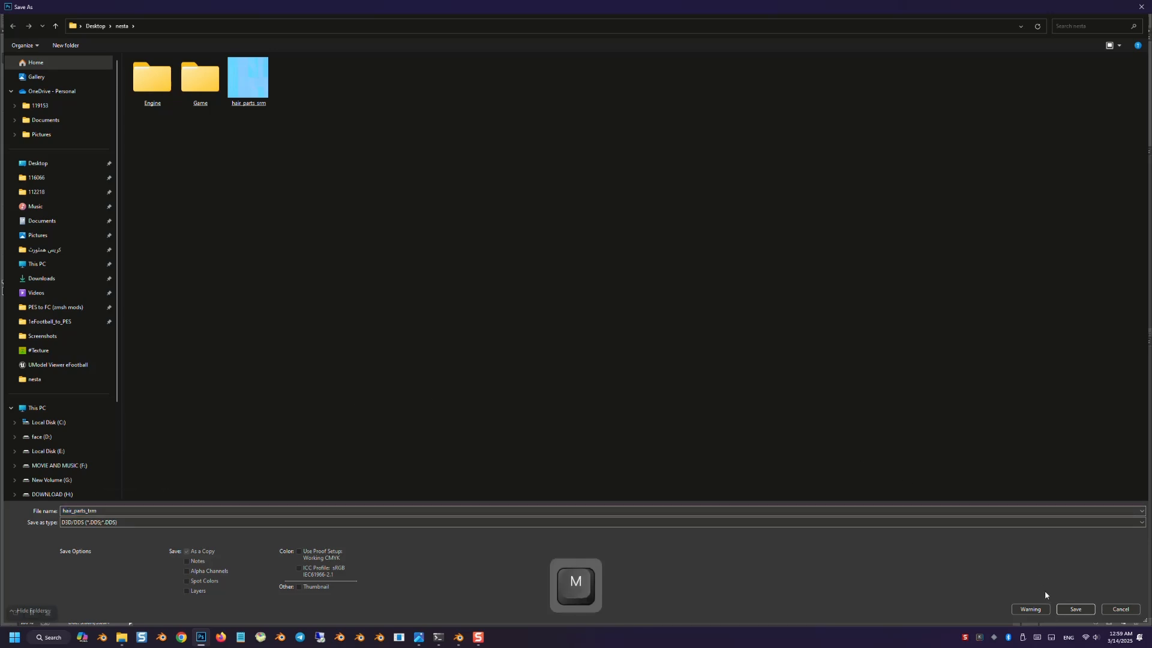
click(1076, 609)
click(620, 175)
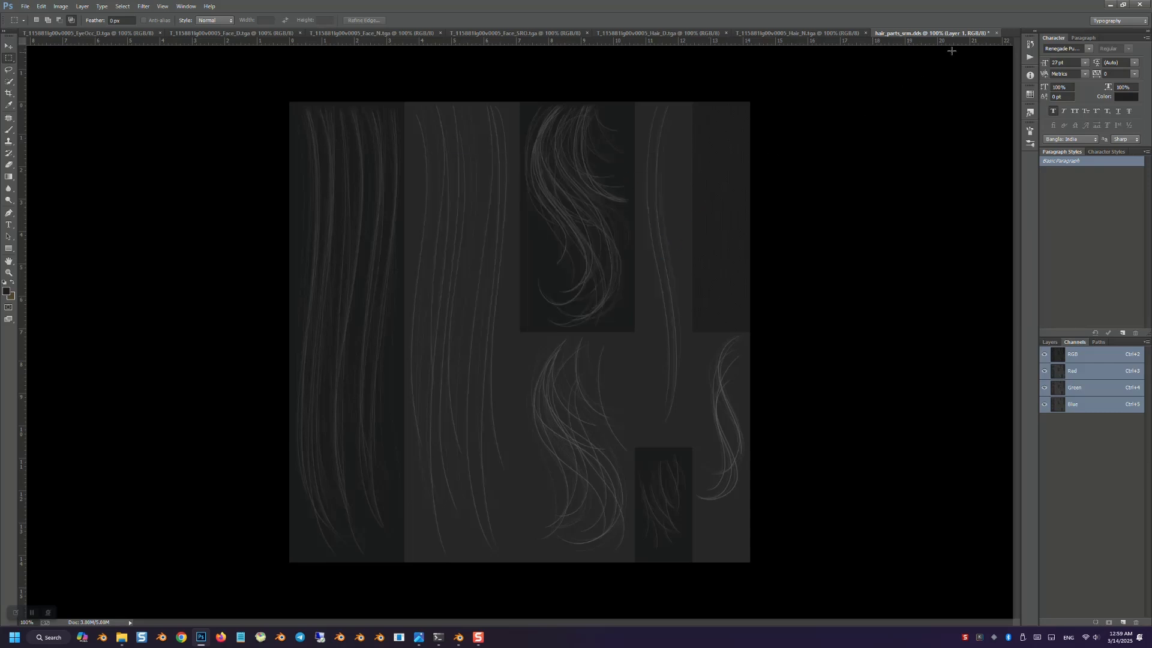
click(996, 33)
click(581, 232)
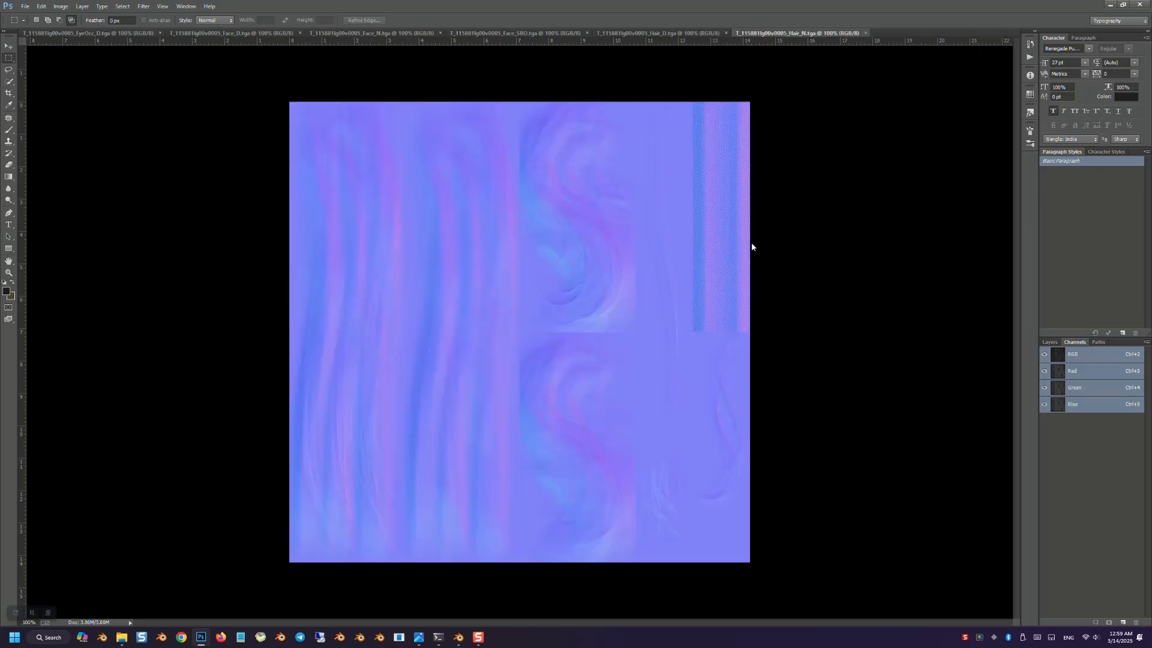
Step: Invert the Hair_N texture's colours and start saving it in D3D/DDS format with the desktop folder nesta as destination
key(ctrl+i)
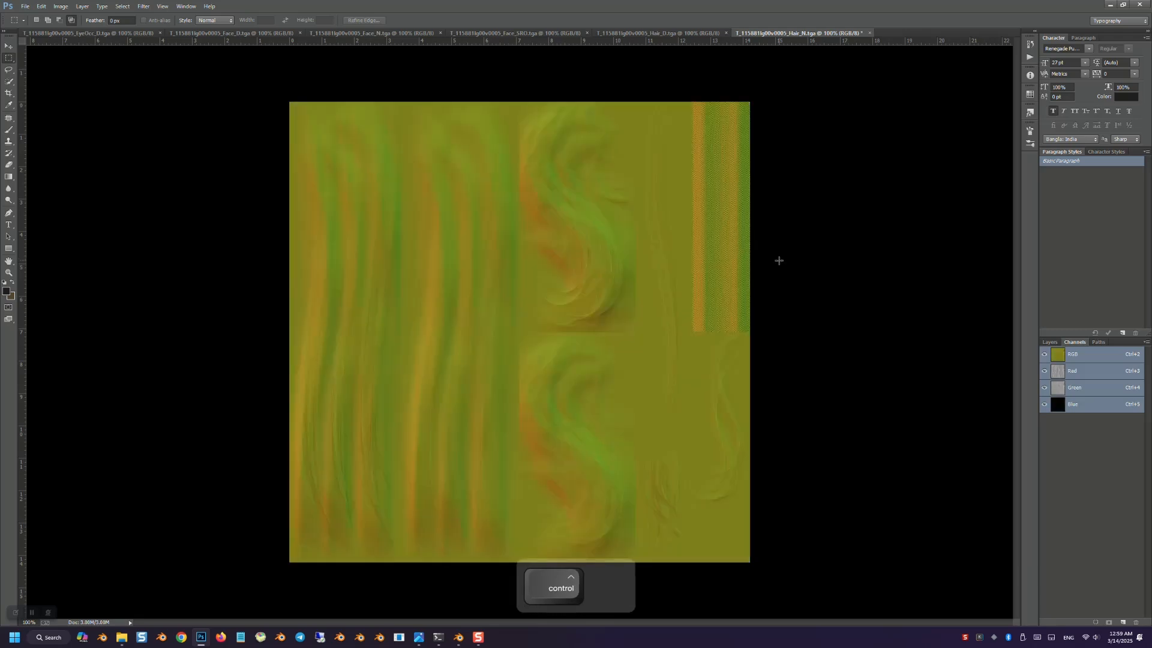
click(26, 6)
click(90, 114)
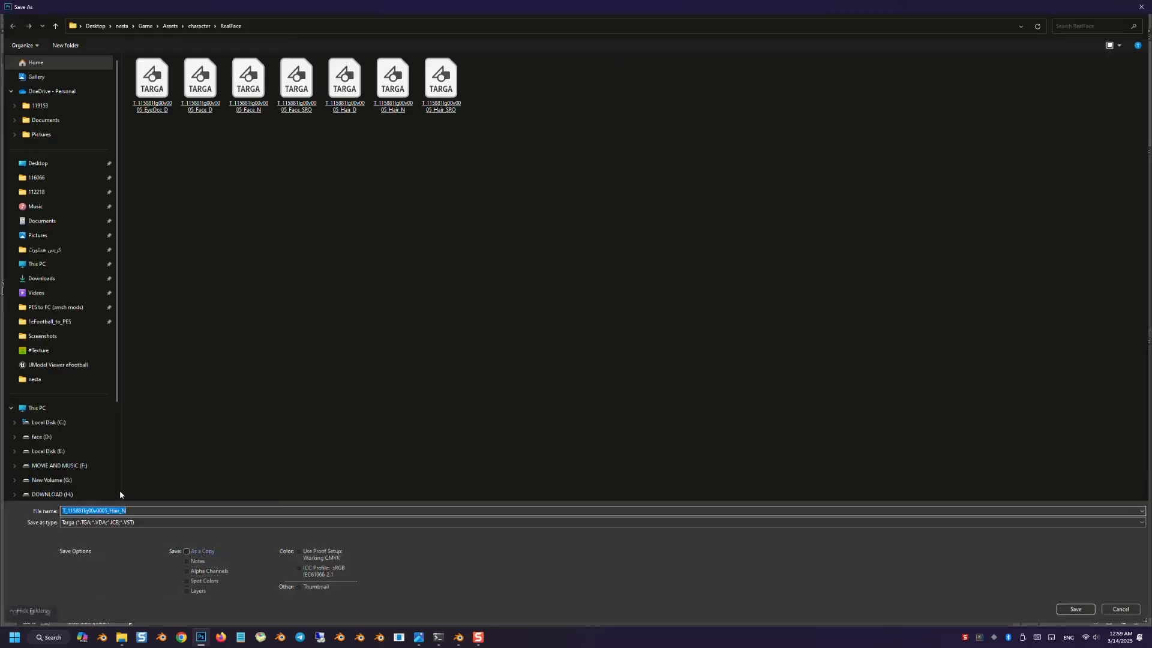
click(120, 523)
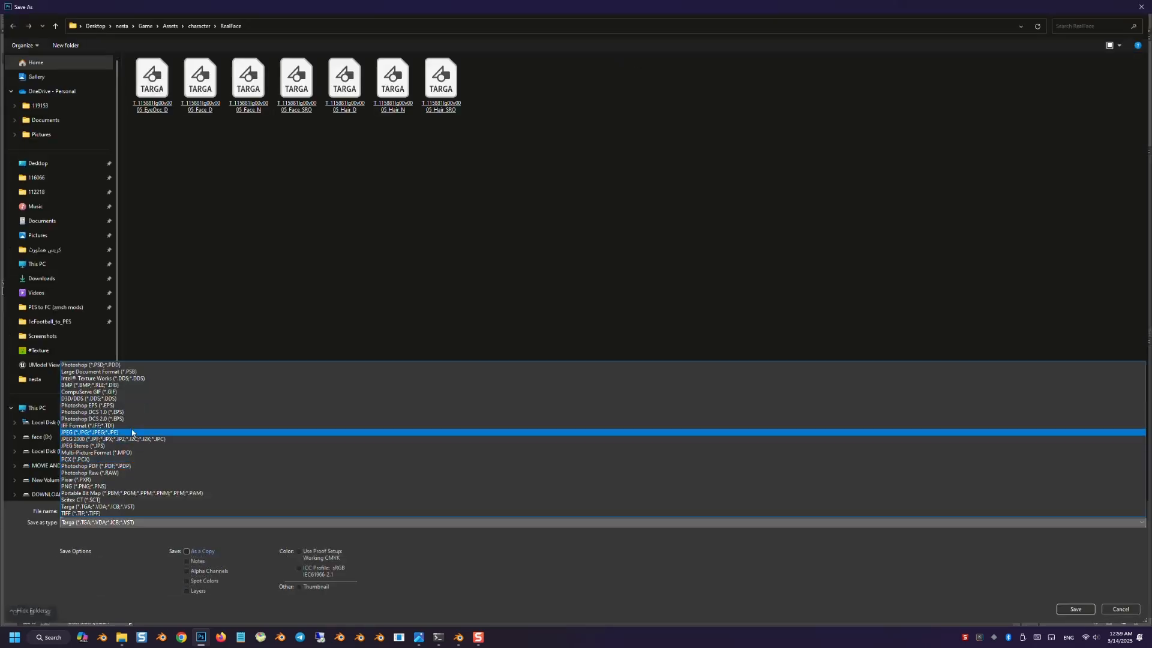
click(135, 398)
click(108, 162)
double_click(345, 81)
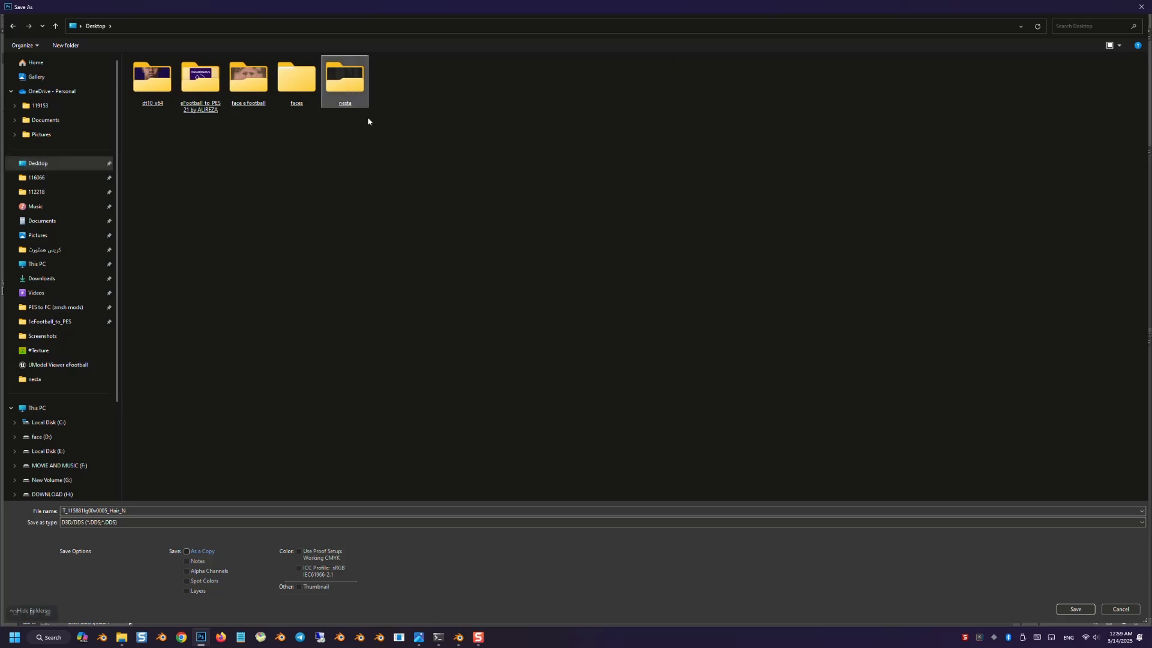
Step: Name the inverted texture hair_parts_nrm, save it as DDS in the nesta folder, and close the document
key(ctrl+b)
key(ctrl+v)
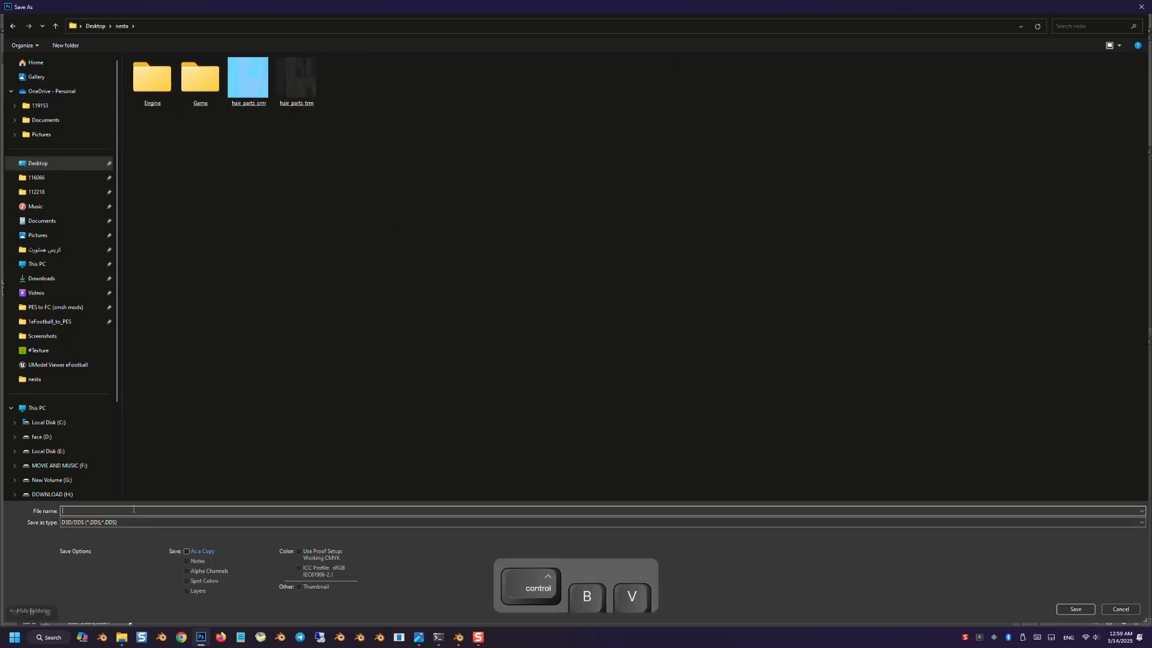
key(ctrl+v)
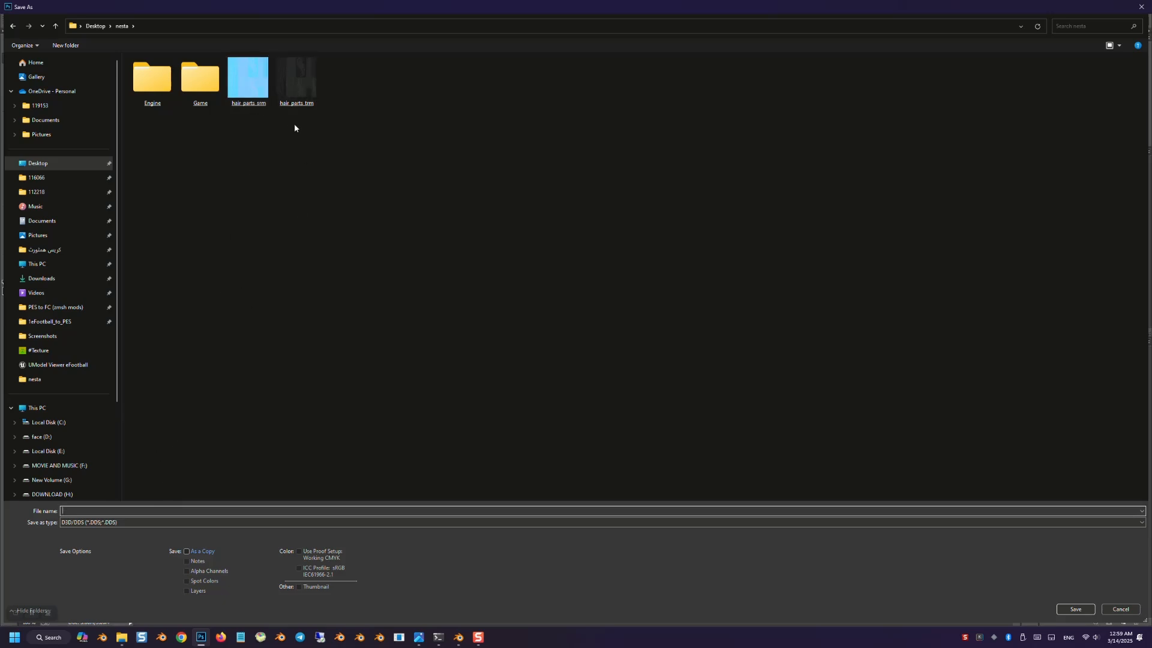
double_click(248, 78)
click(635, 321)
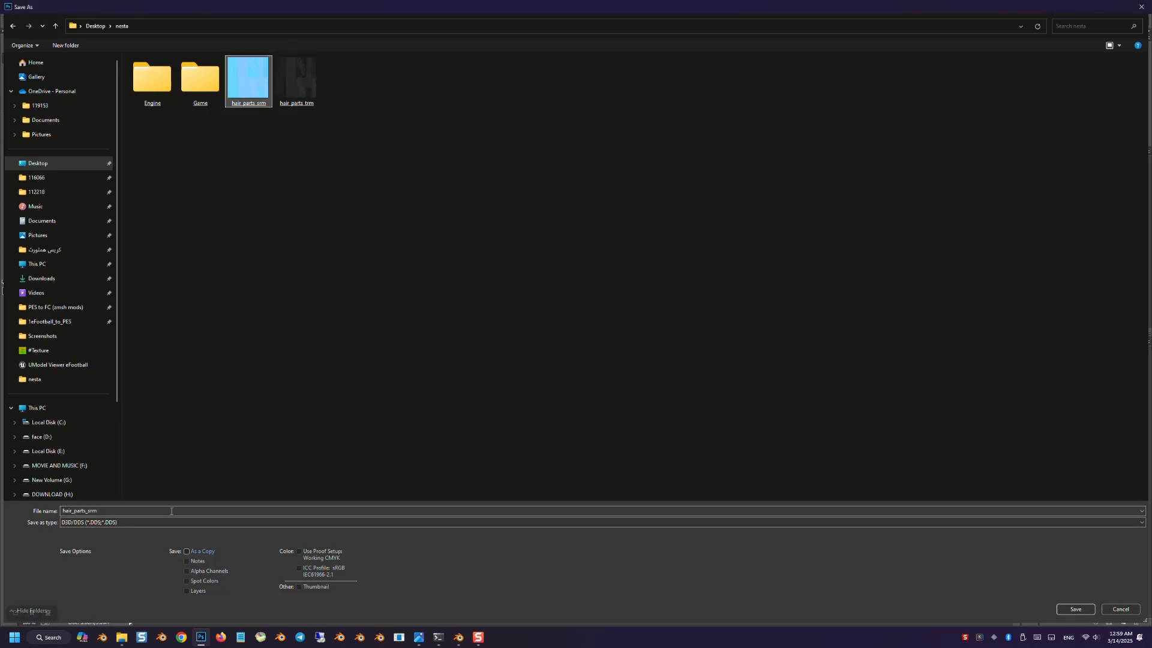
click(94, 511)
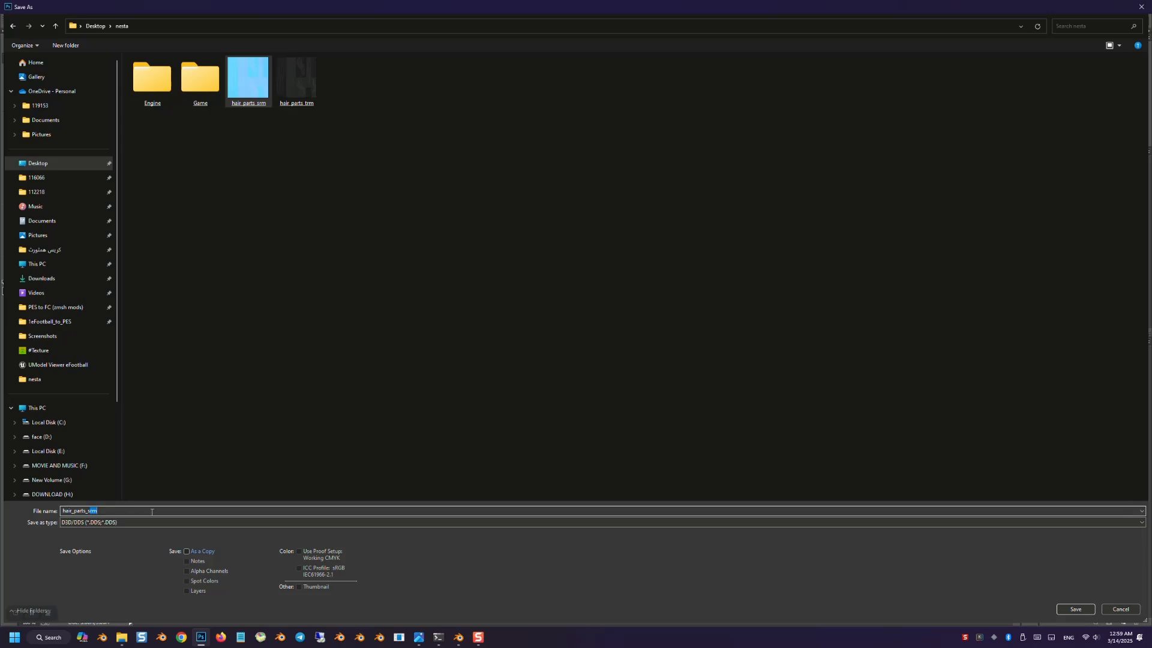
key(BackSpace)
text(n)
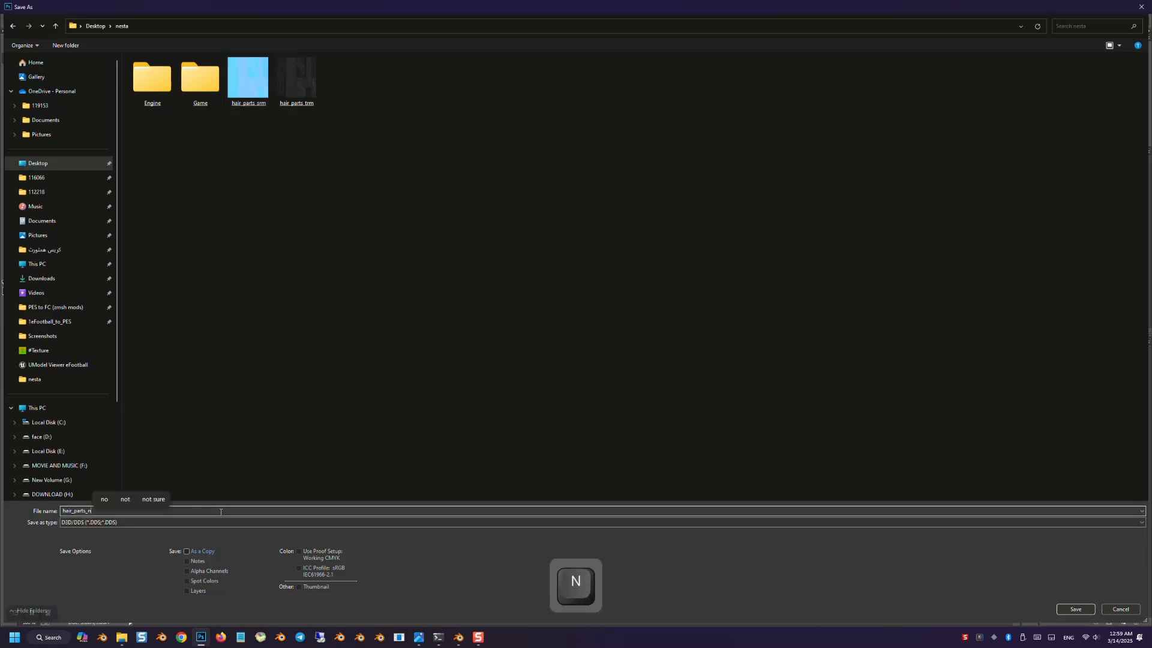
text(rm)
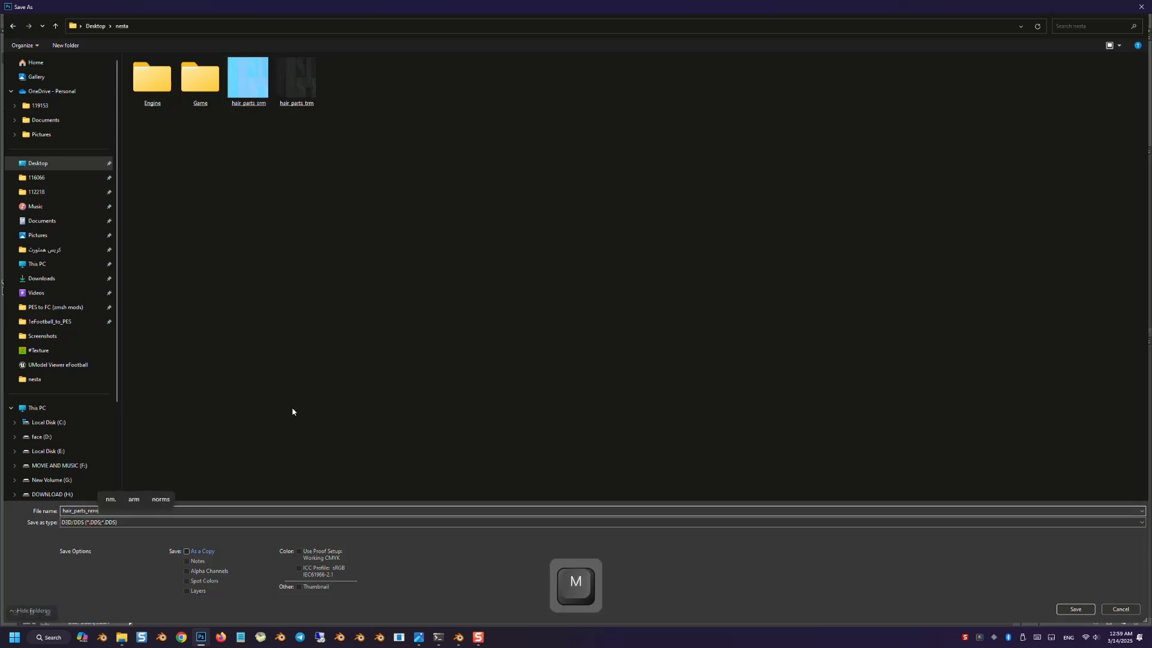
click(1076, 609)
click(621, 175)
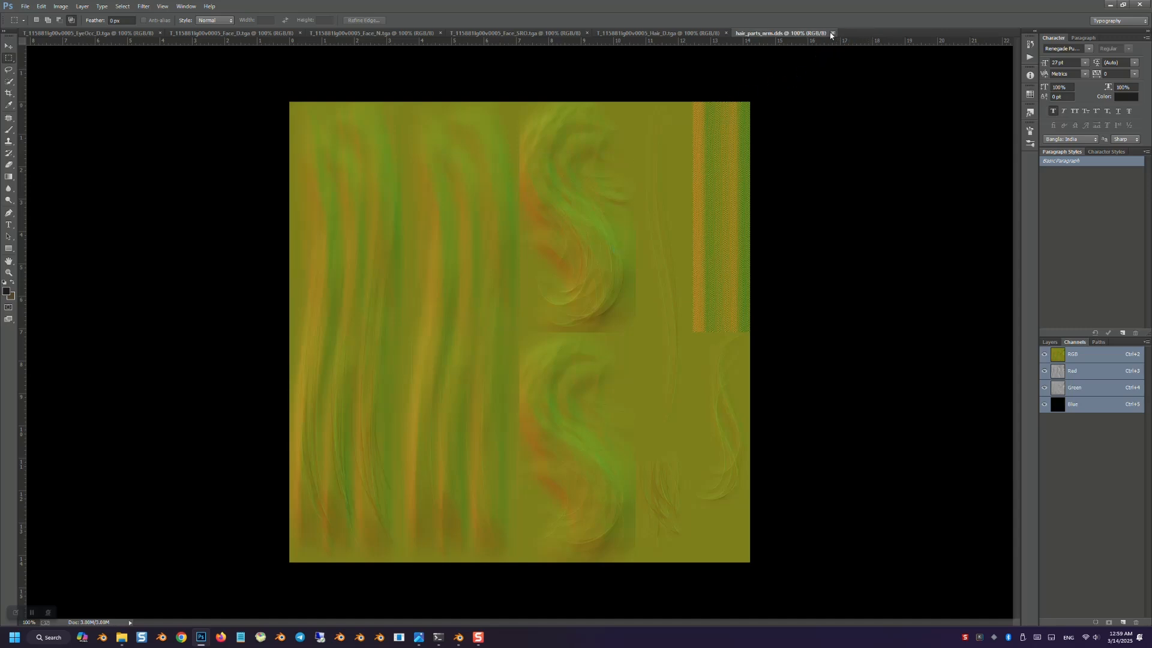
click(832, 33)
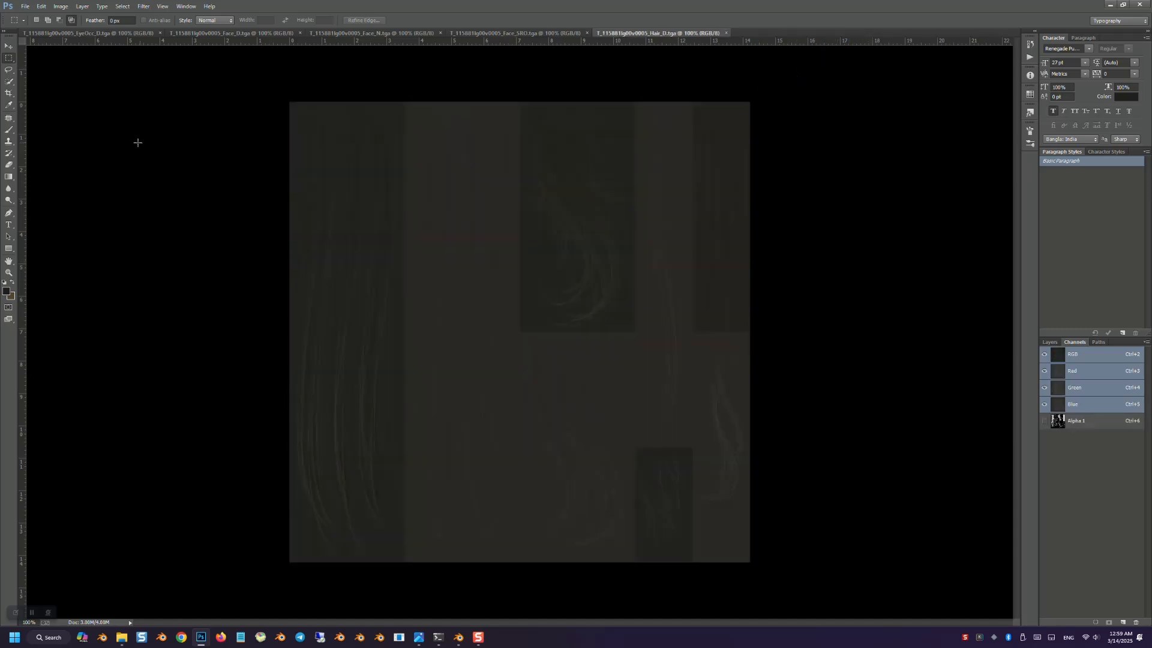
Step: Start saving the Hair_D texture under a new name in D3D/DDS format with its alpha channel included
click(25, 6)
click(36, 114)
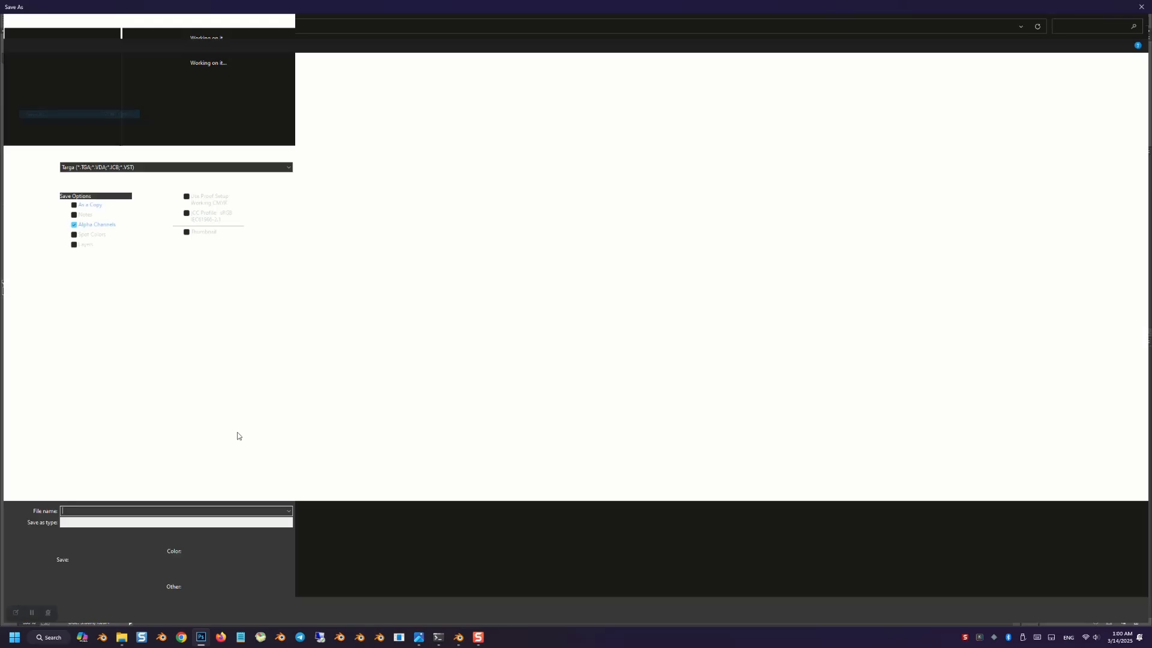
click(135, 522)
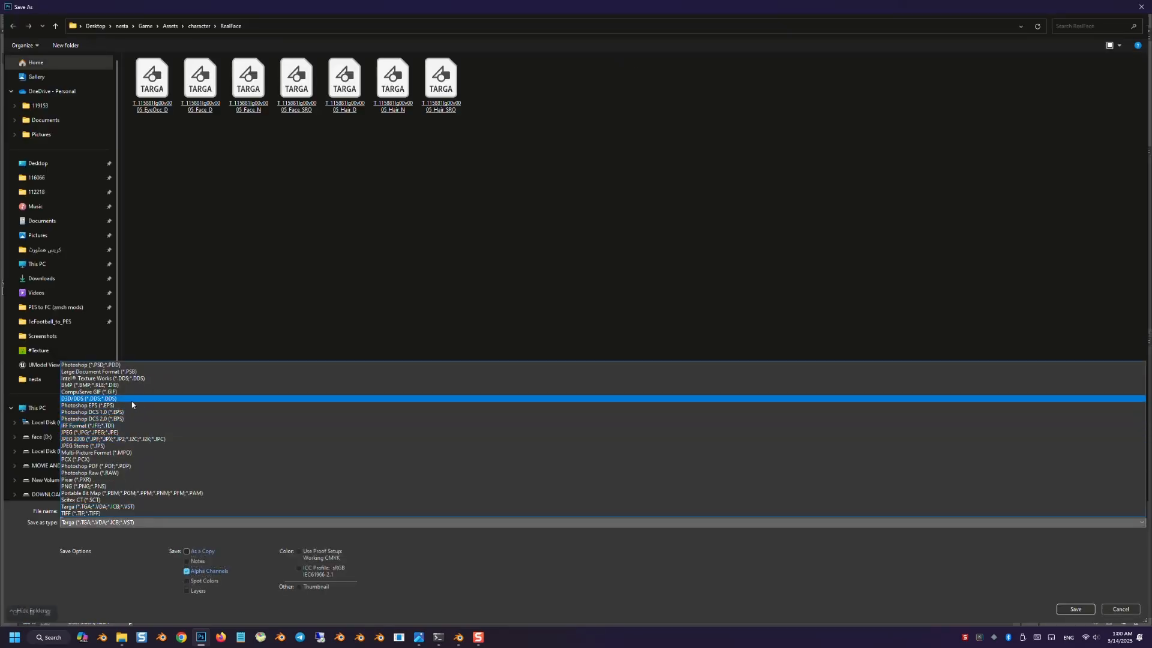
click(132, 399)
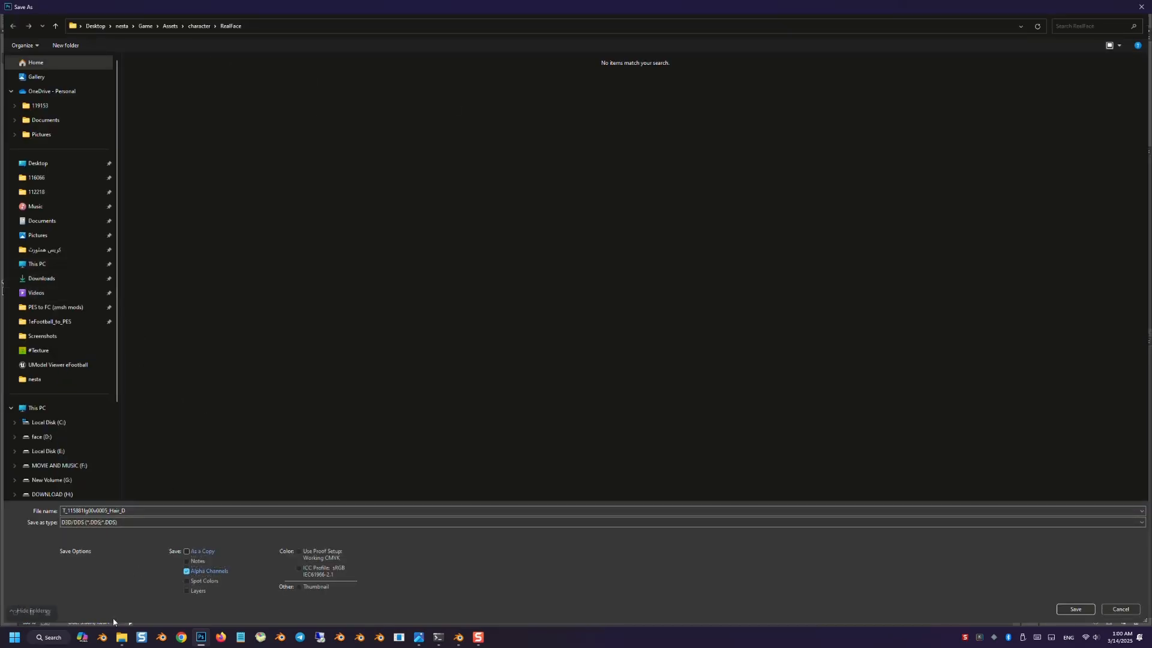
Step: Switch to File Explorer and copy the name of the hair_parts_bsm_alp DDS file in the #windx11 folder
mouse_move(122, 636)
click(130, 609)
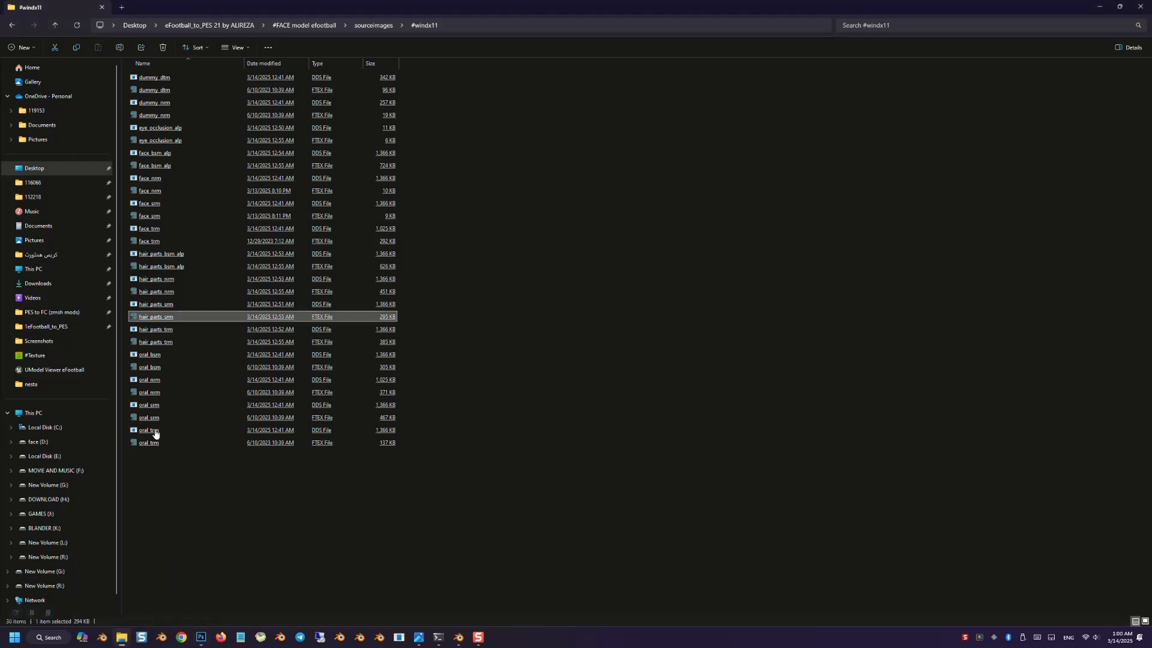
right_click(155, 254)
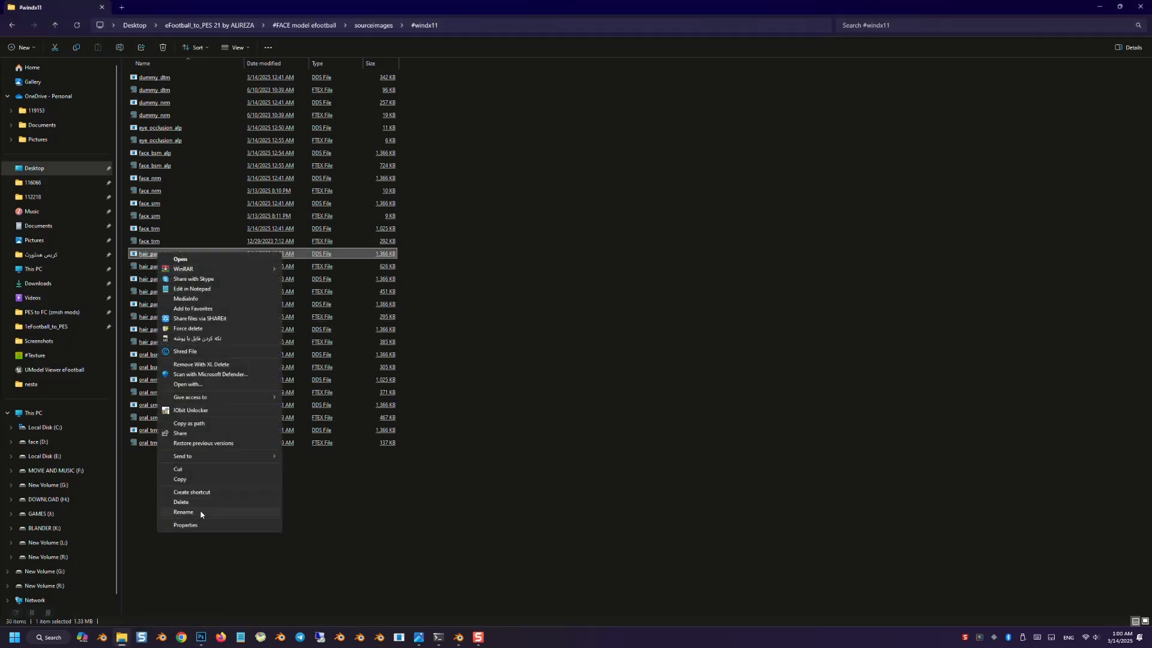
click(183, 512)
key(ctrl+c)
mouse_move(129, 633)
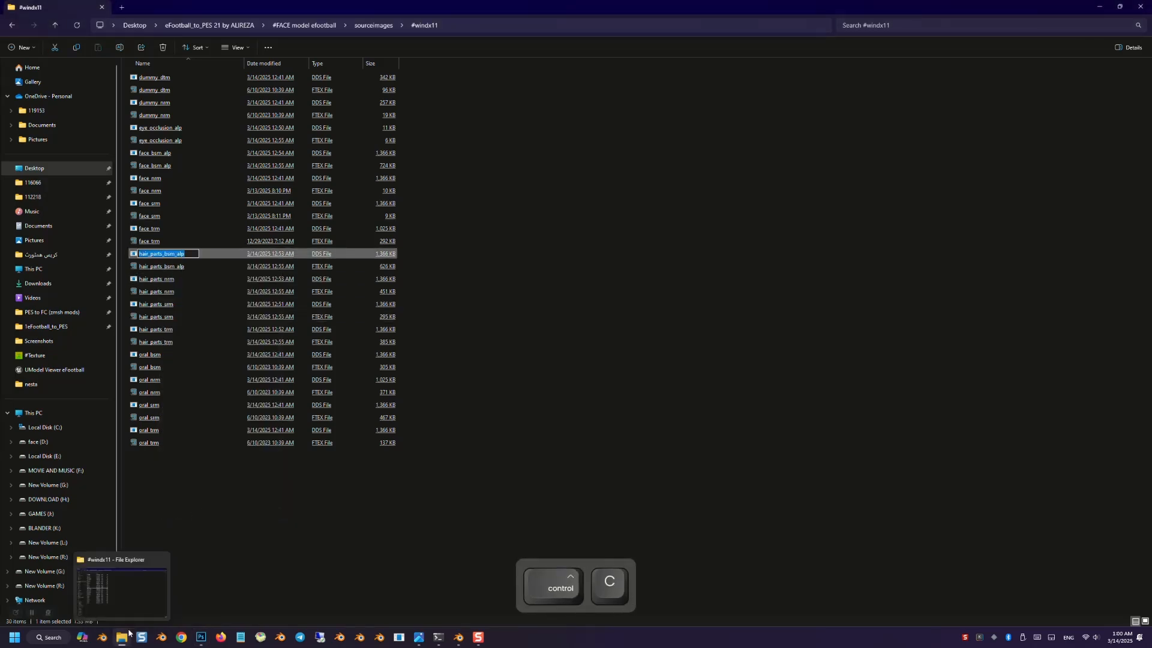
Step: Switch back to Photoshop, save the Hair_D texture as hair_parts_bsm_alp.dds in the desktop folder nesta, and close the document
click(201, 637)
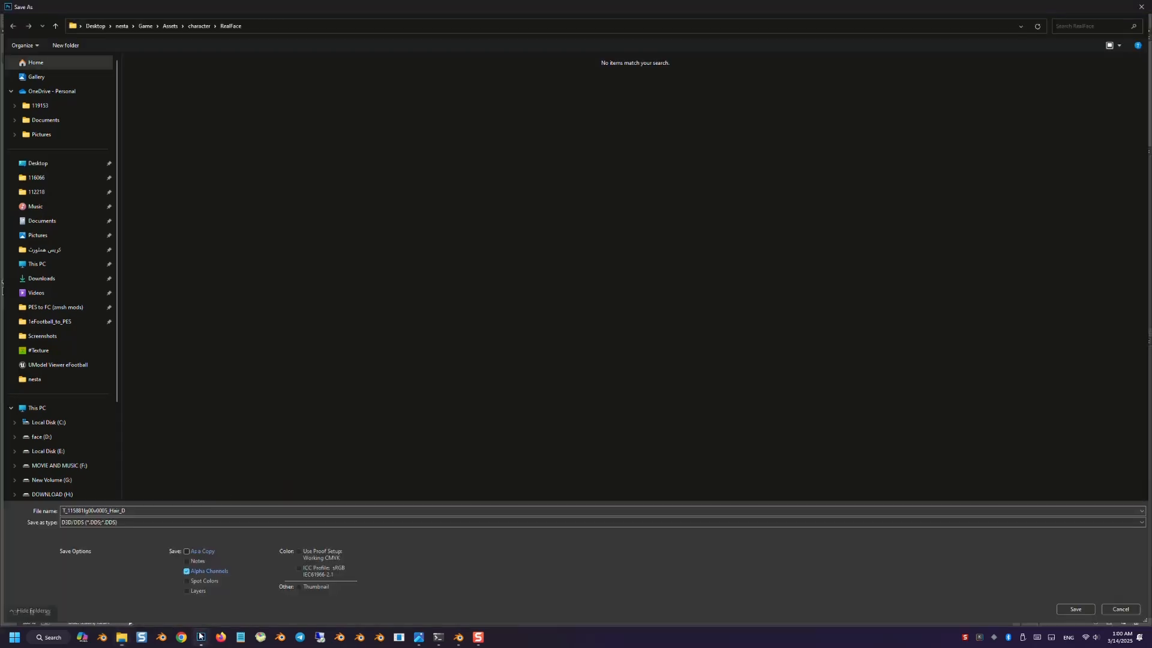
click(117, 510)
key(ctrl+v)
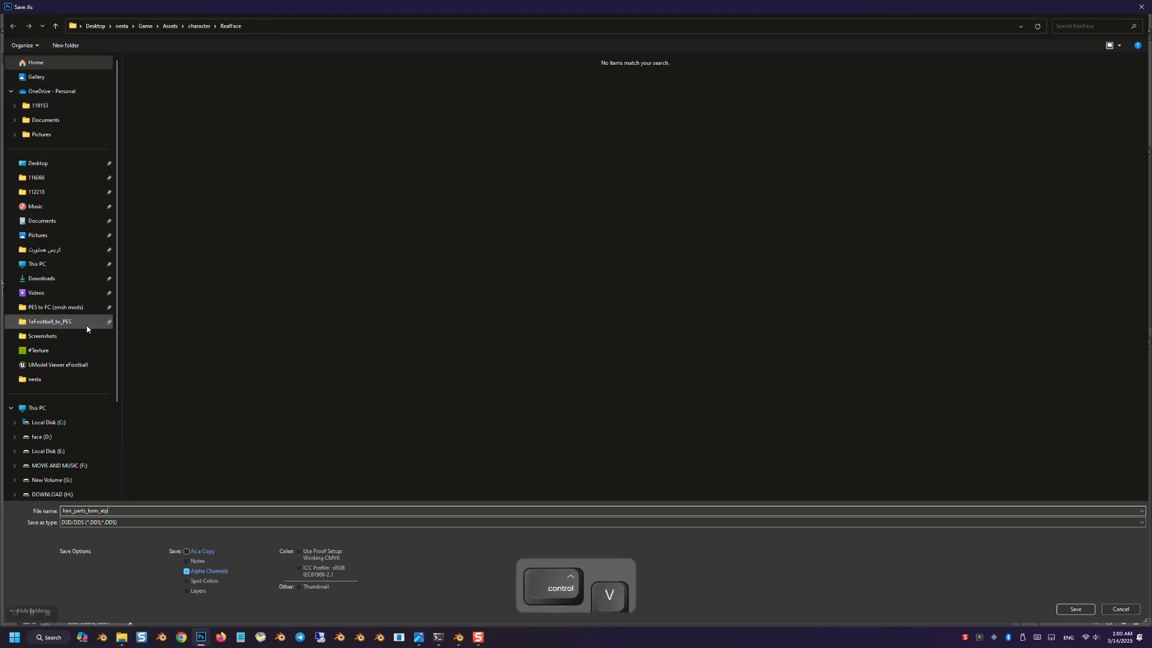
click(54, 163)
double_click(345, 78)
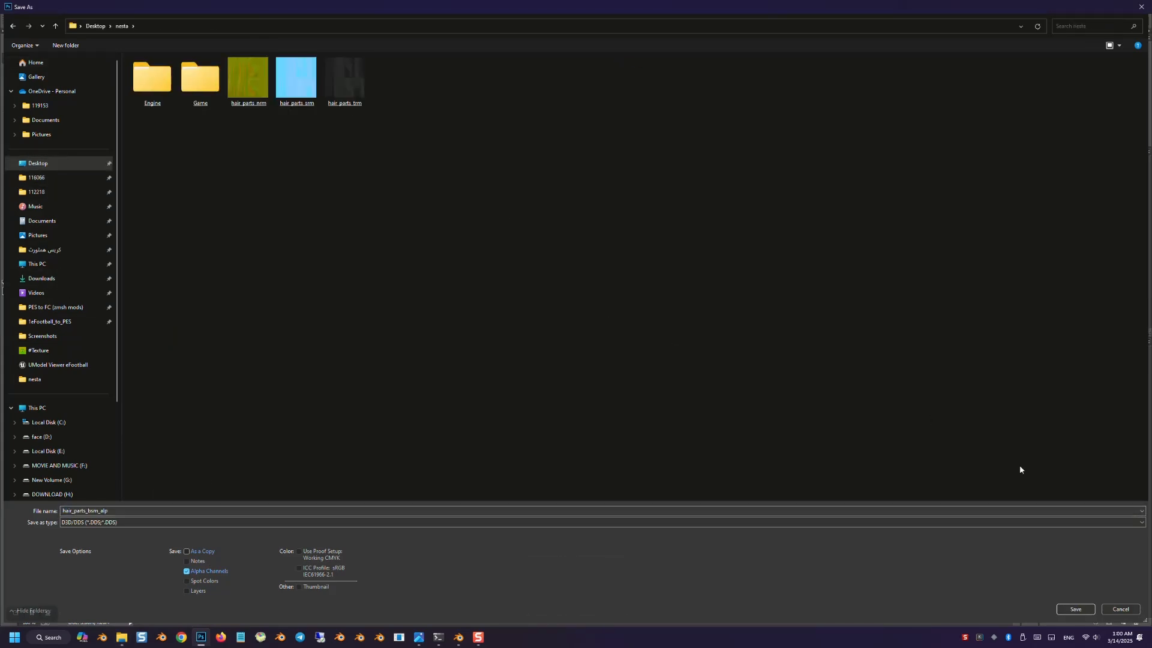
click(1076, 609)
click(630, 173)
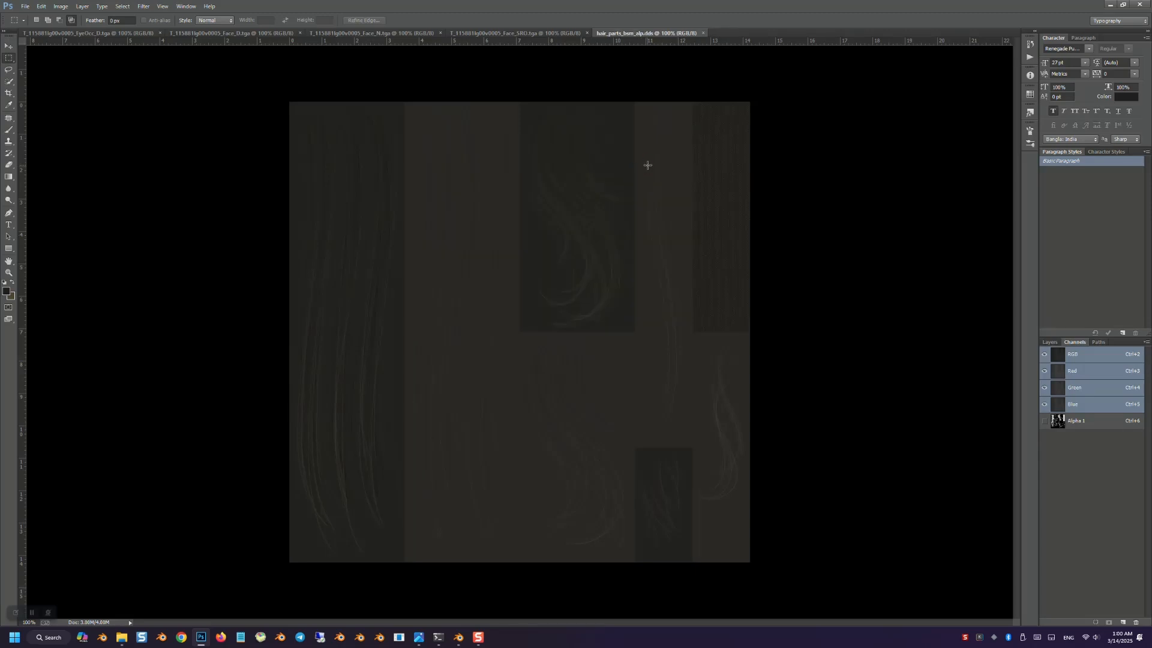
click(703, 33)
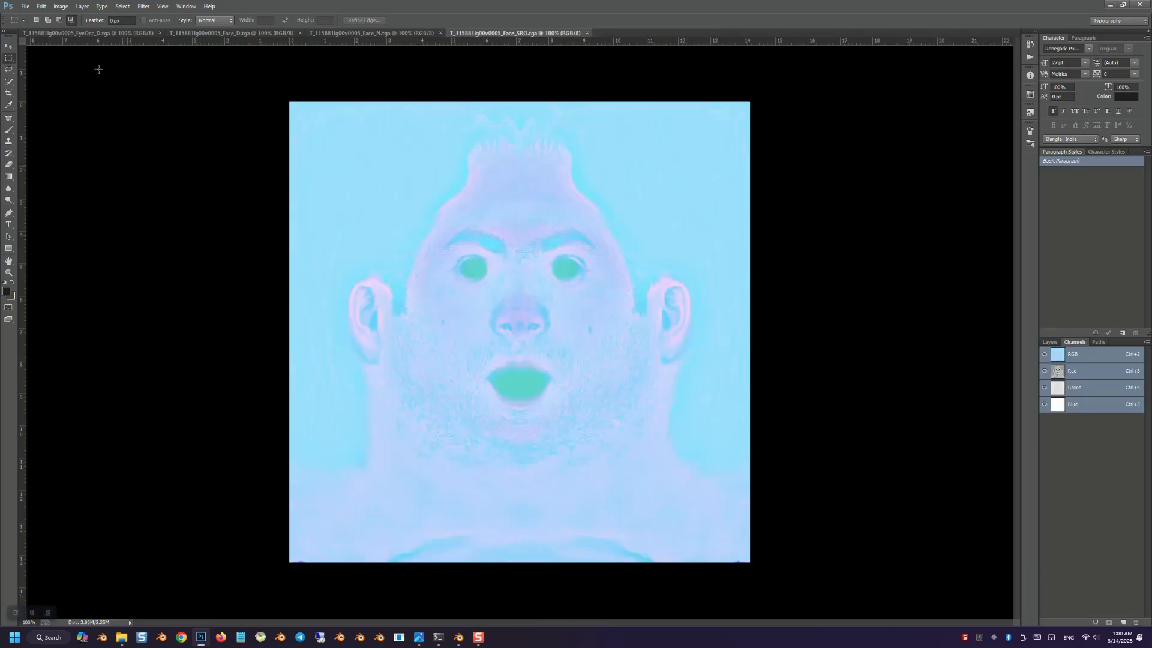
Step: Start saving the Face_SRO texture under a new name in D3D/DDS format in the desktop folder nesta
click(29, 6)
click(42, 108)
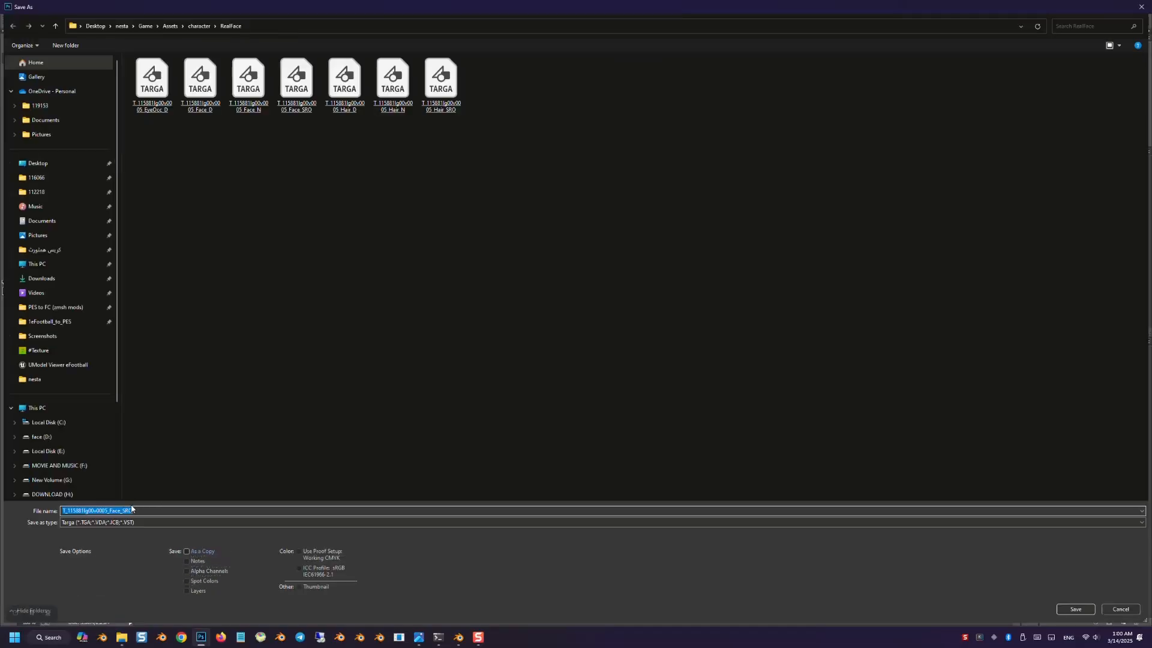
click(126, 522)
click(142, 398)
click(39, 164)
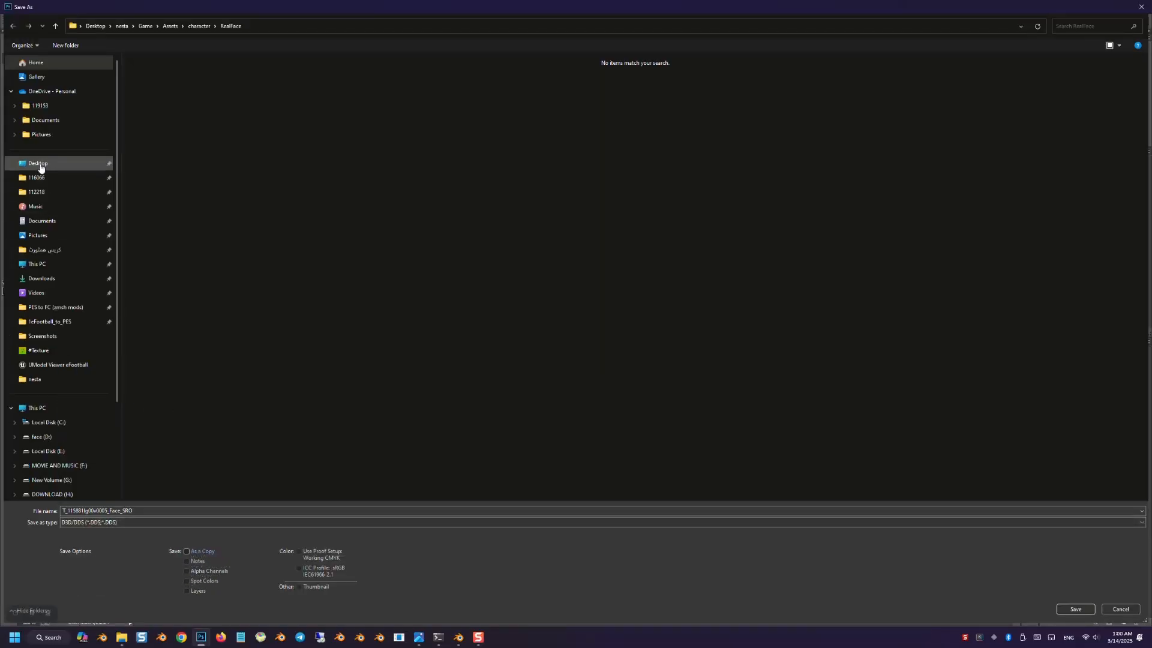
double_click(297, 79)
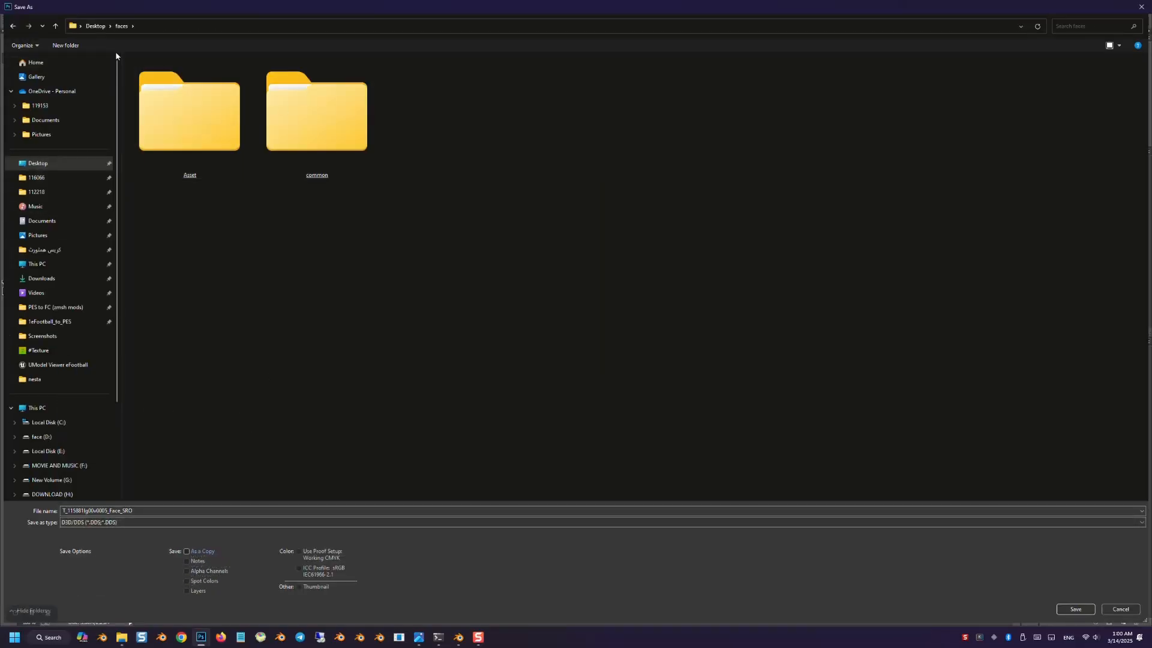
click(96, 27)
click(358, 85)
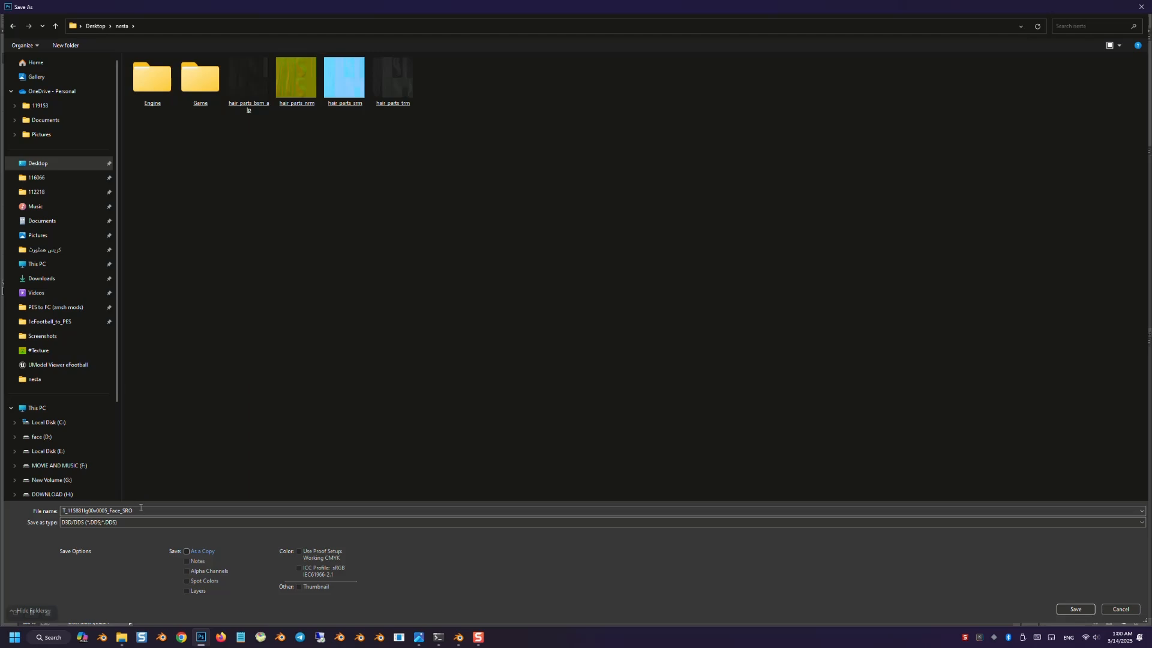
double_click(140, 510)
text(fac)
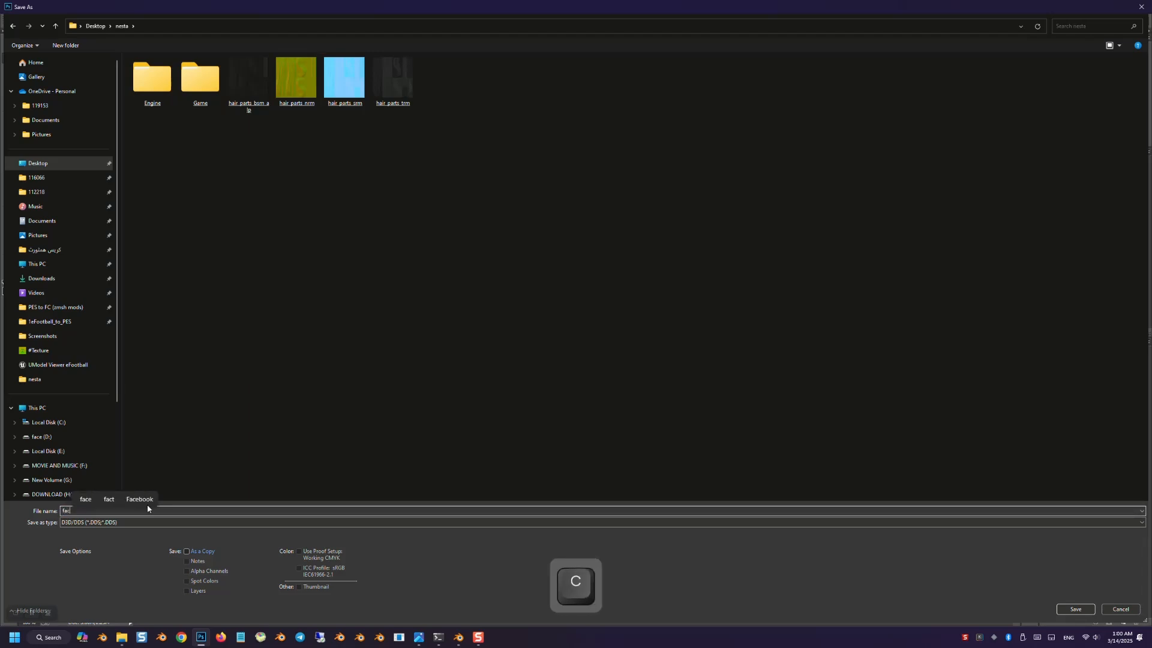
text(e-)
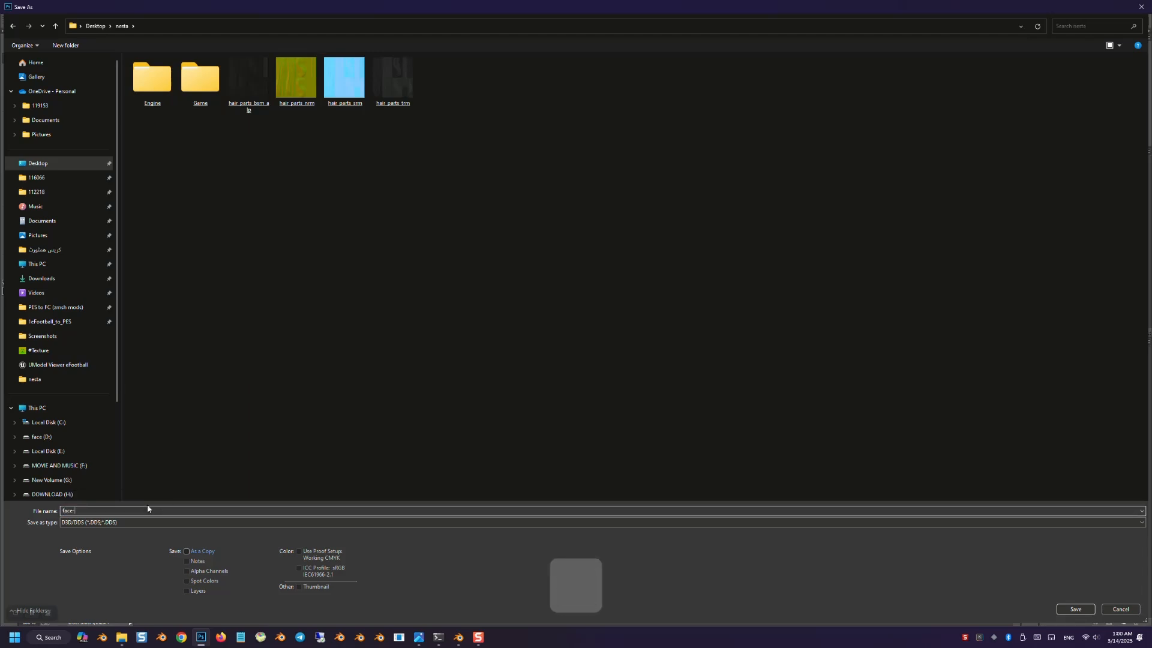
key(BackSpace)
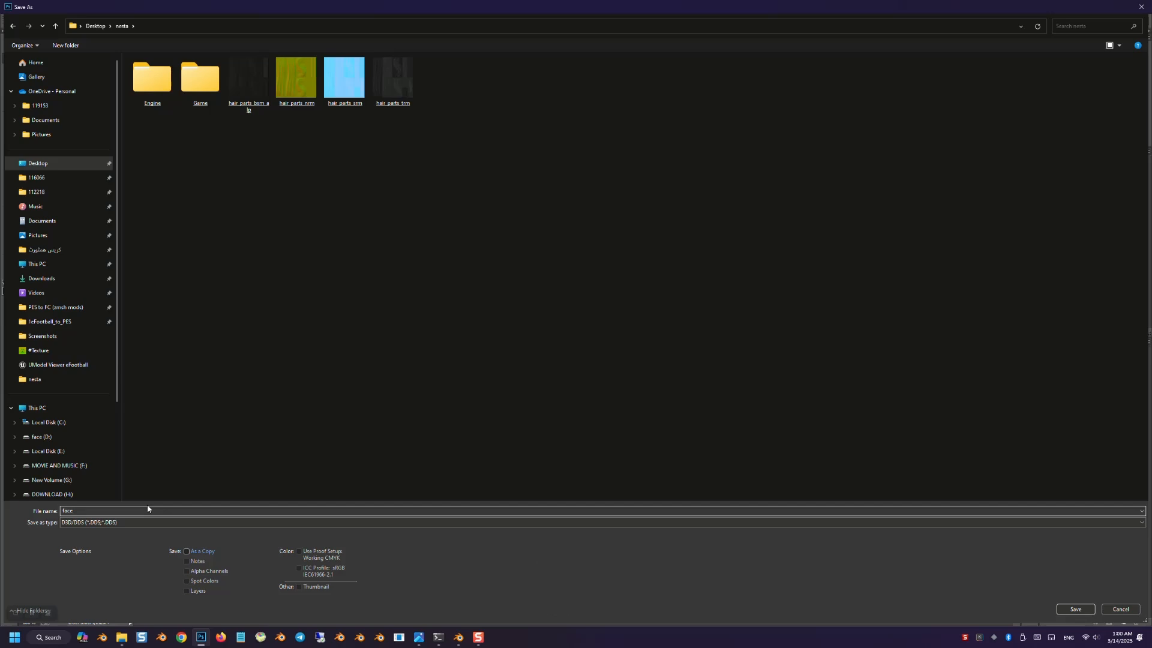
text(-)
key(BackSpace)
Step: Switch to File Explorer and copy the name of the face_srm DDS file in the #windx11 folder
mouse_move(121, 641)
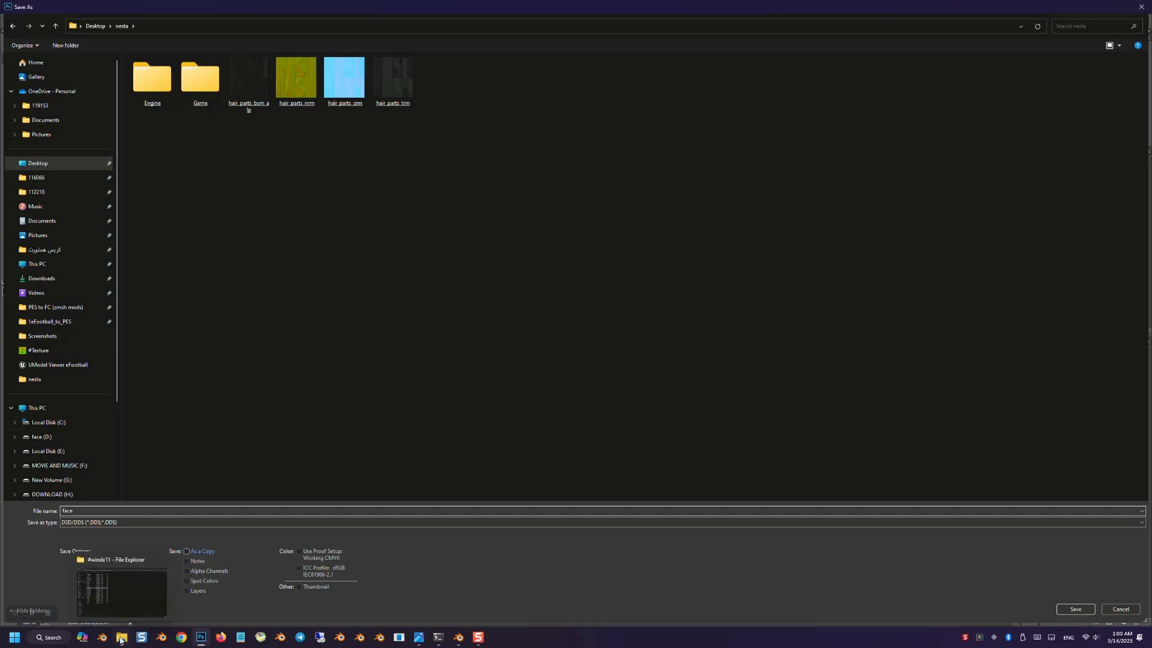
click(122, 596)
click(171, 192)
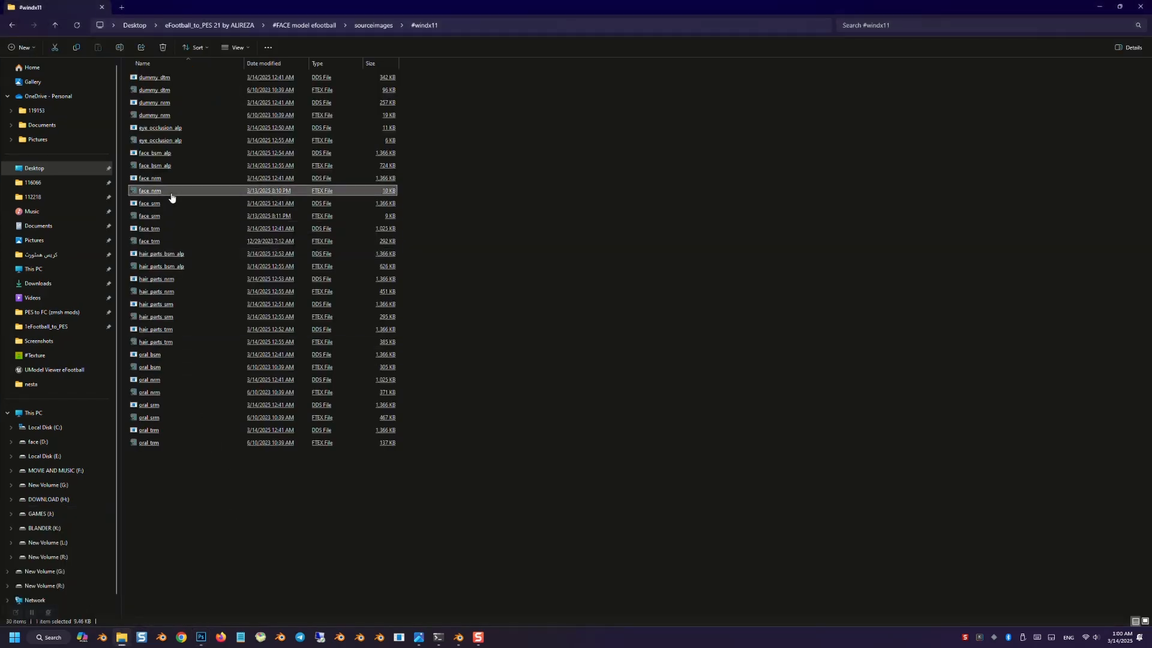
click(159, 205)
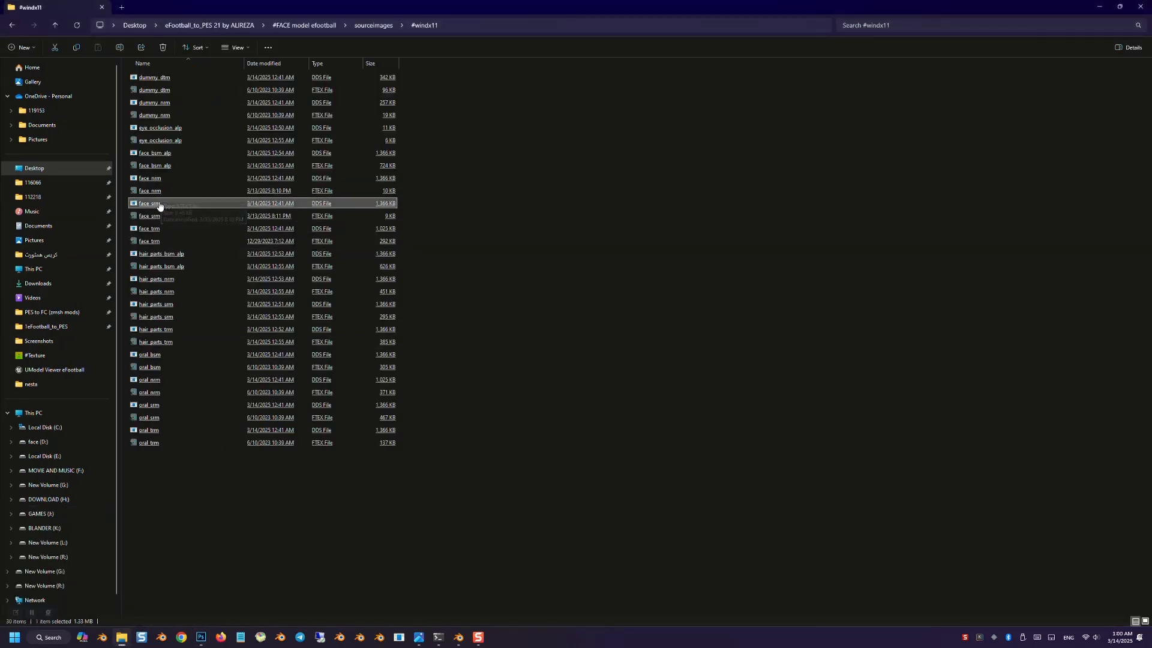
click(154, 191)
click(154, 178)
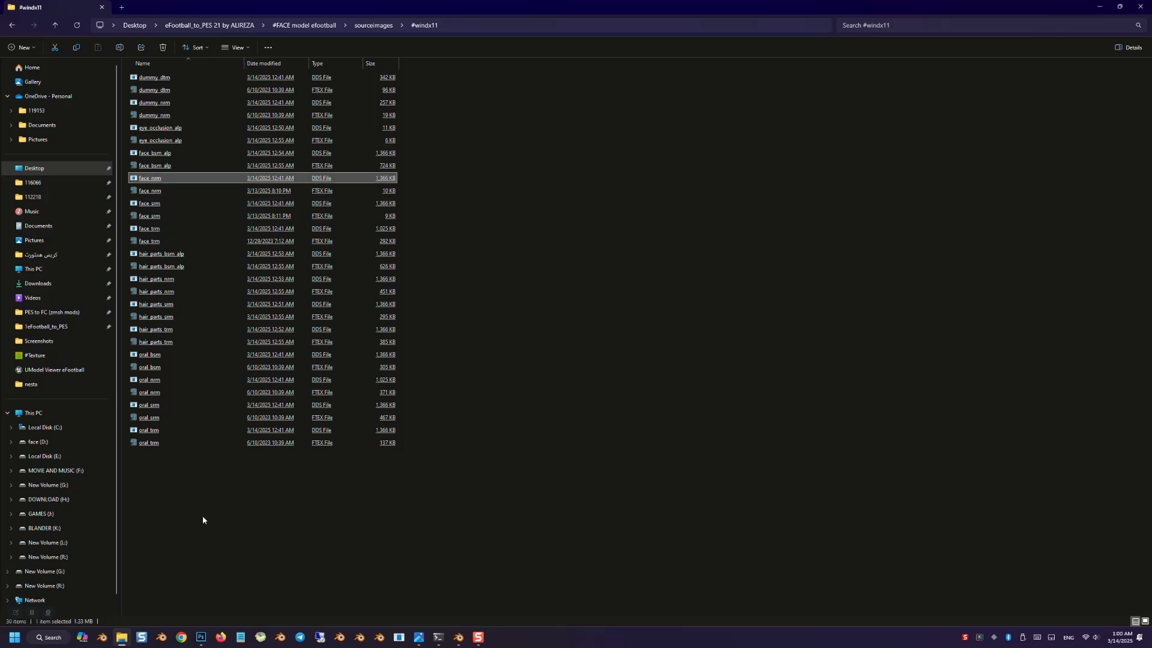
mouse_move(203, 637)
right_click(156, 203)
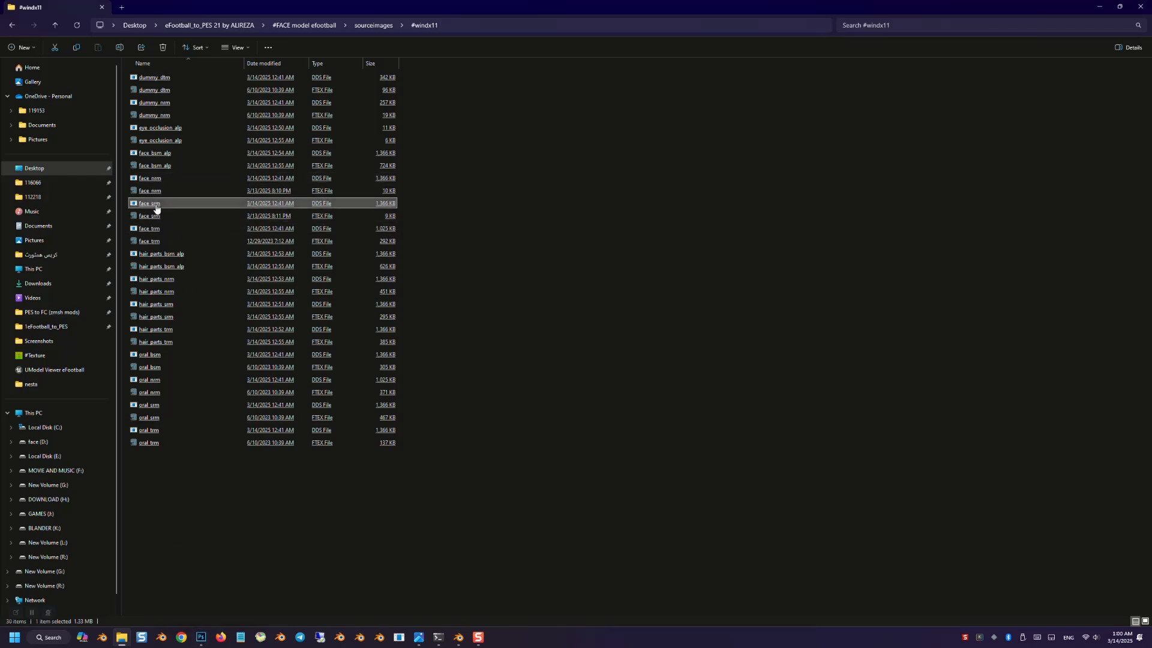
click(201, 465)
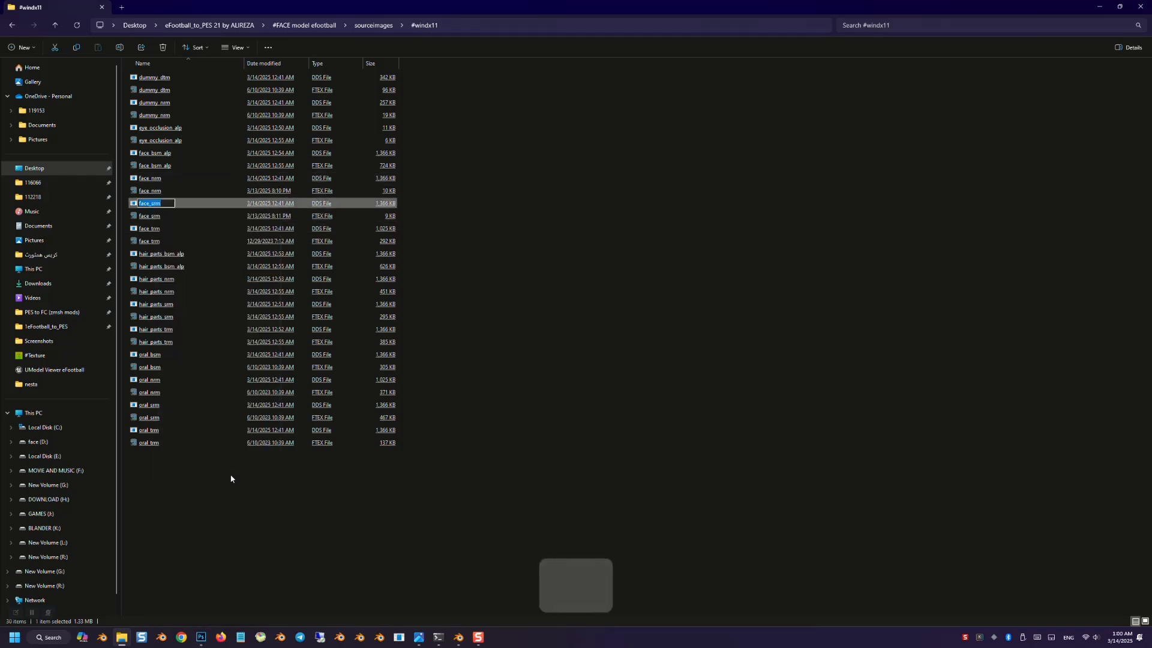
key(ctrl+c)
Step: Switch back to Photoshop, save the Face_SRO texture as face_srm.dds with mipmaps generated, and close the document
click(203, 642)
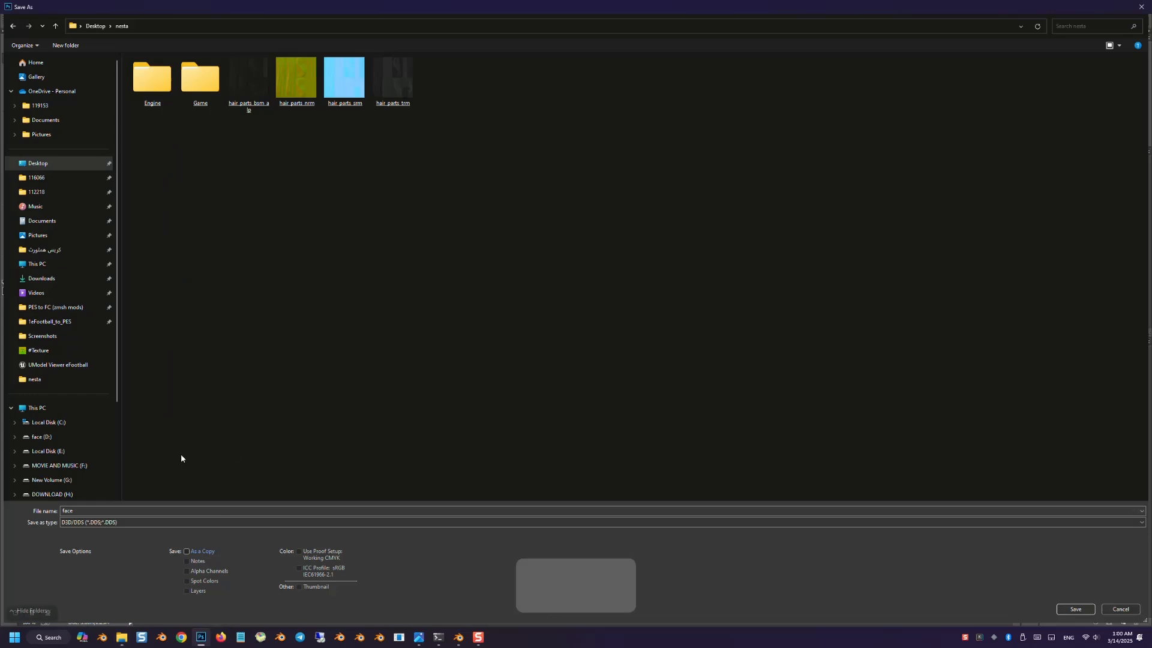
click(100, 511)
key(ctrl+v)
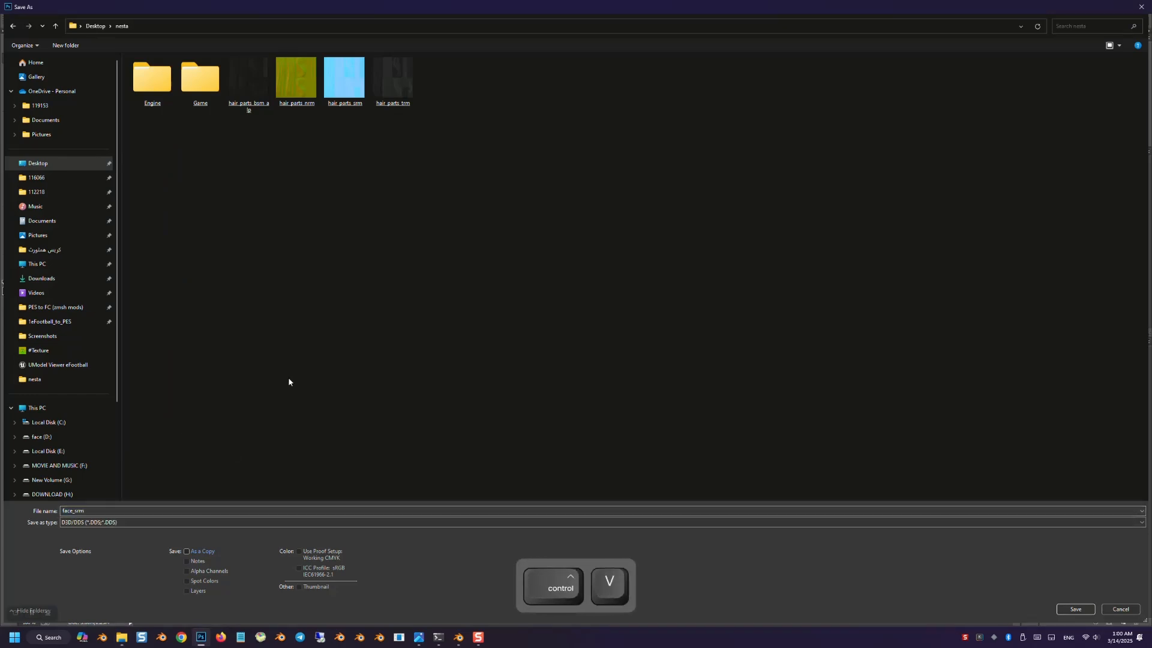
click(1076, 610)
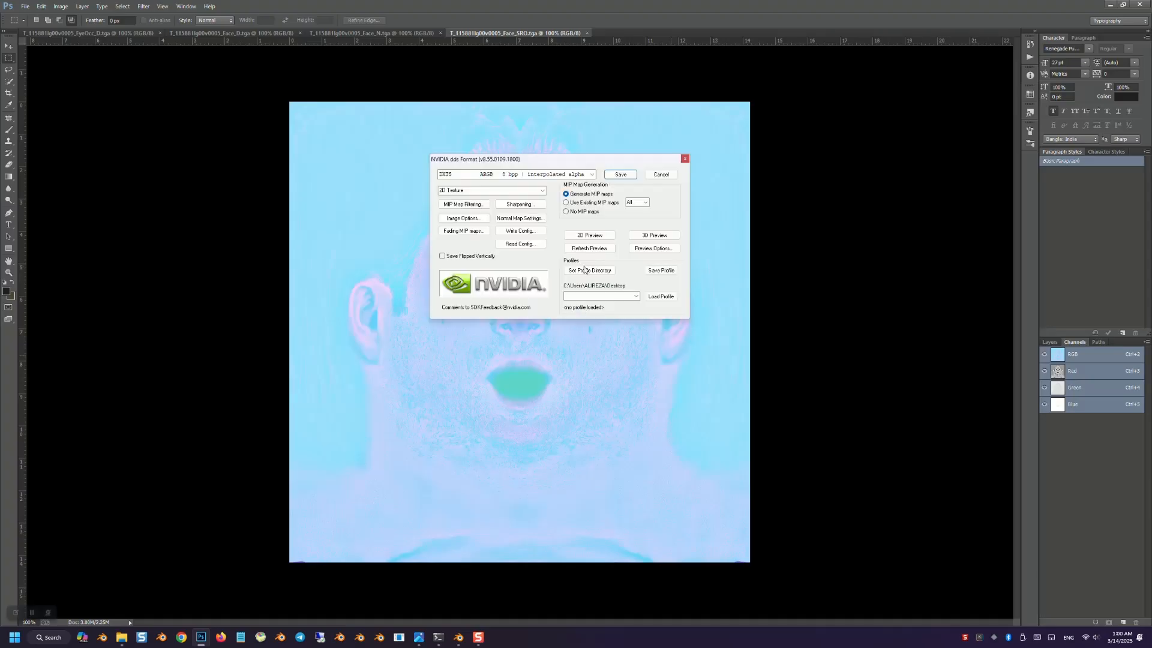
click(620, 175)
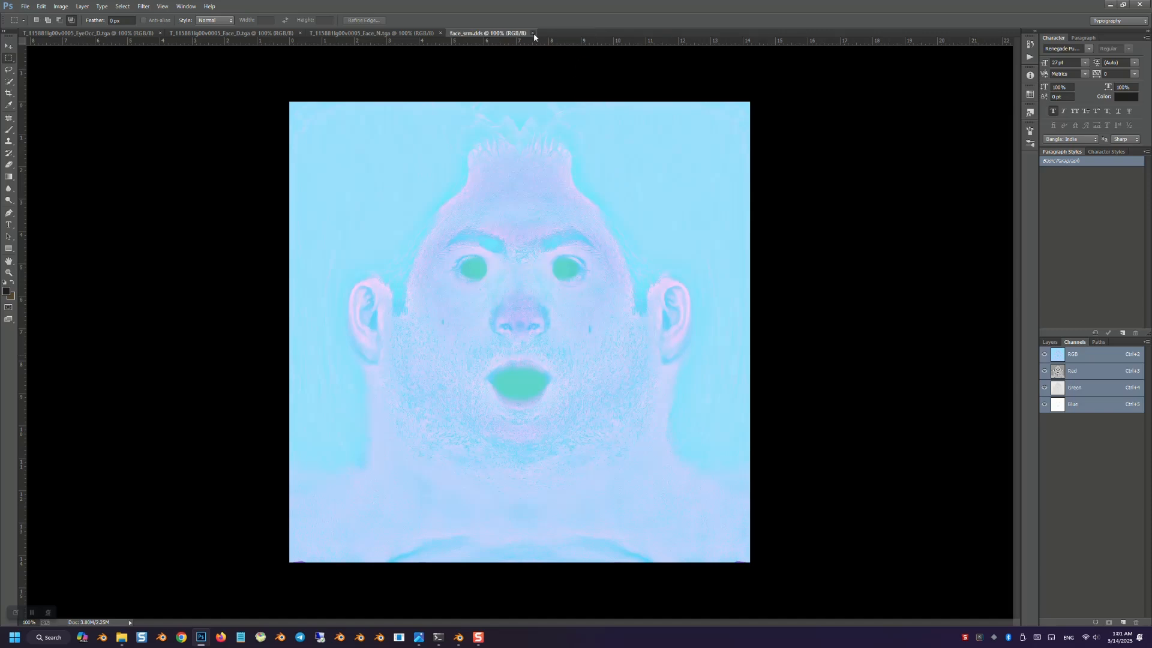
click(532, 33)
Step: Invert the colours of the Face_N texture and start saving it under the name face_nrm
key(ctrl+i)
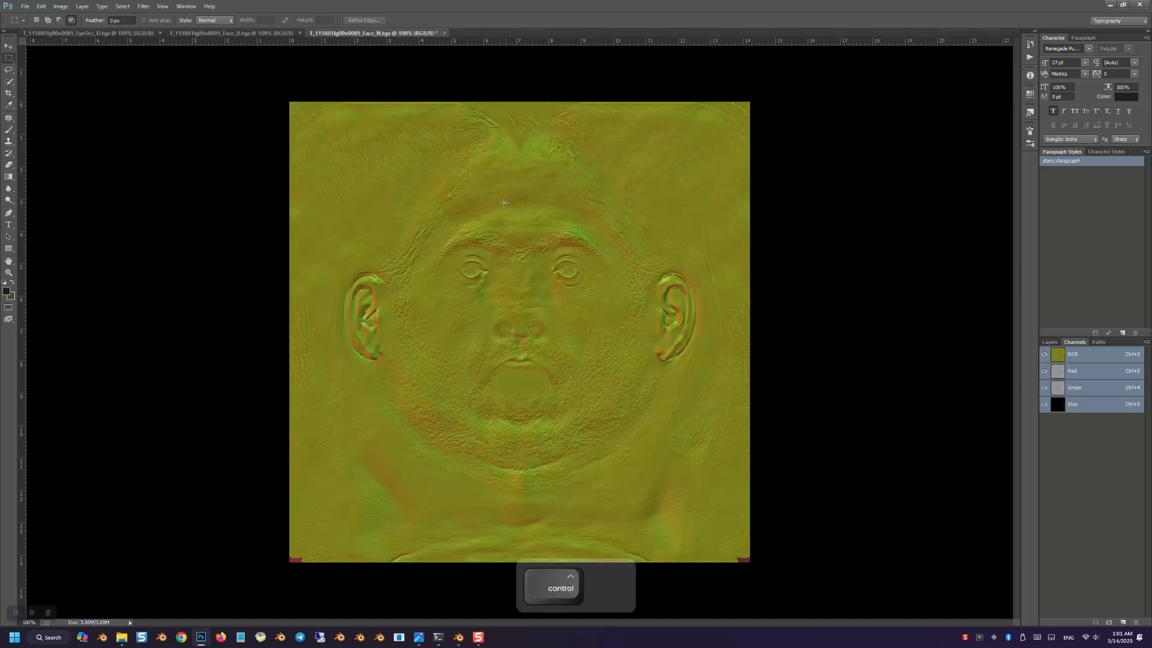
click(25, 6)
click(36, 114)
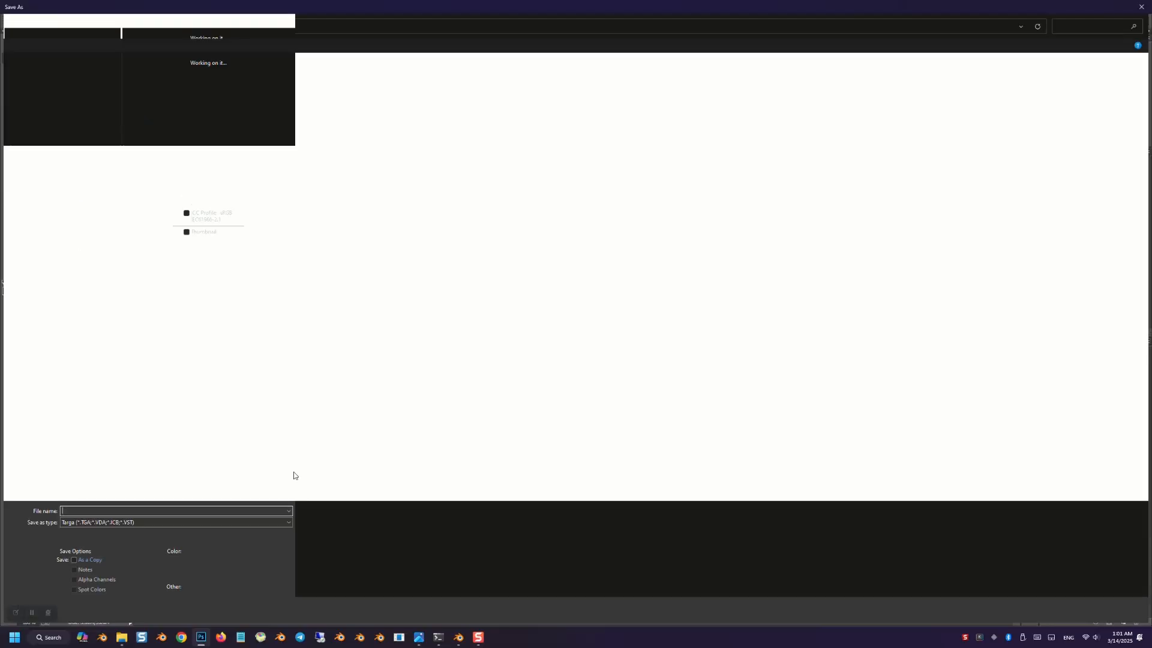
key(ctrl+v)
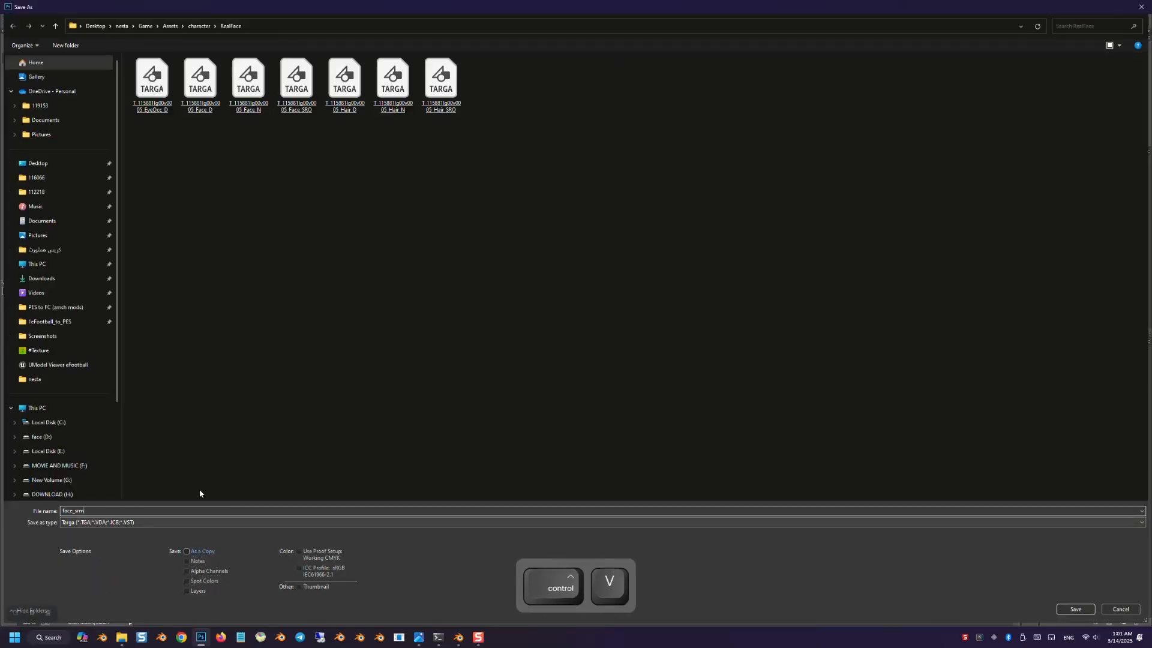
key(BackSpace)
key(BackSpace)
key(BackSpace)
text(nrm)
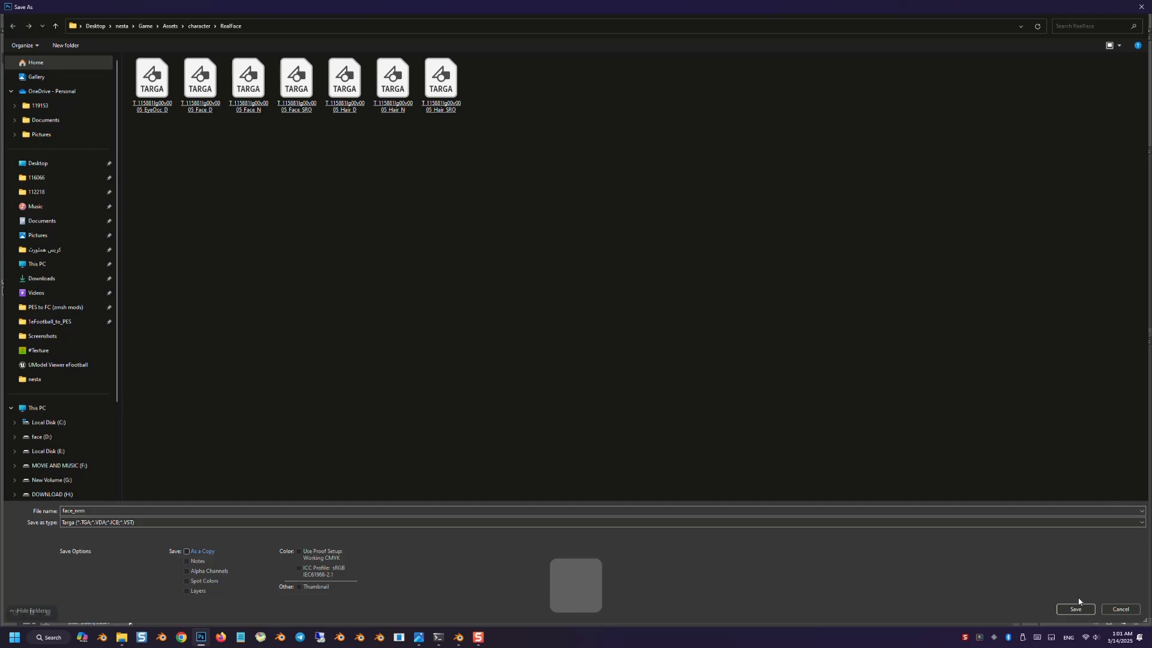
Step: Save face_nrm in D3D/DDS format in the desktop folder nesta and close the document
click(60, 163)
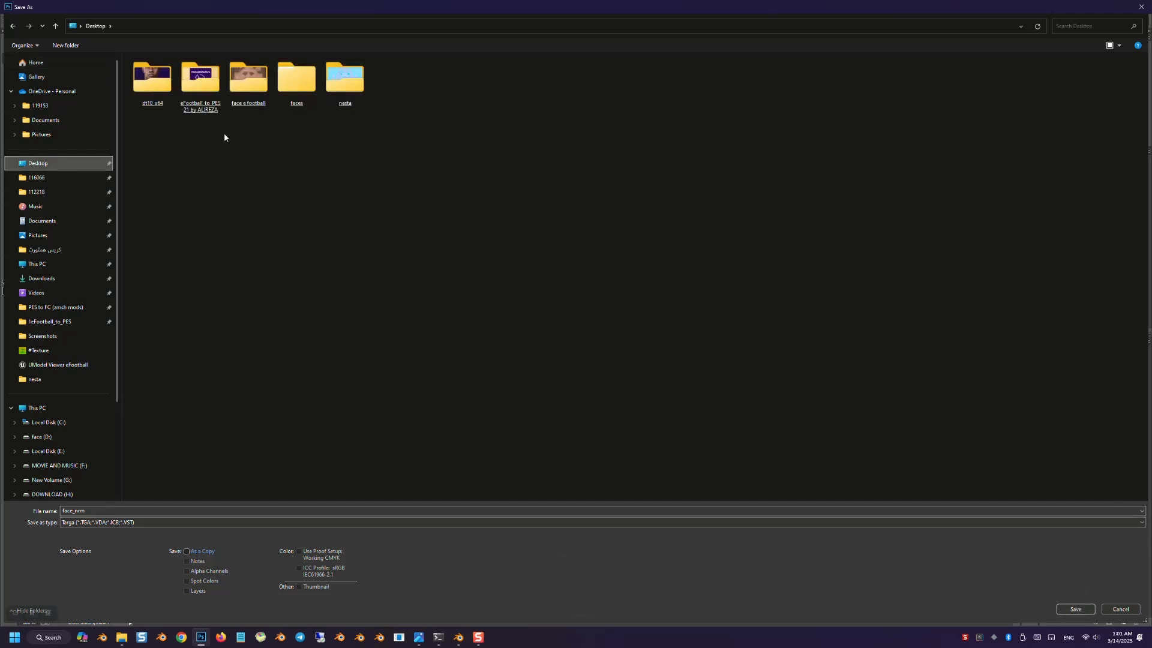
double_click(345, 78)
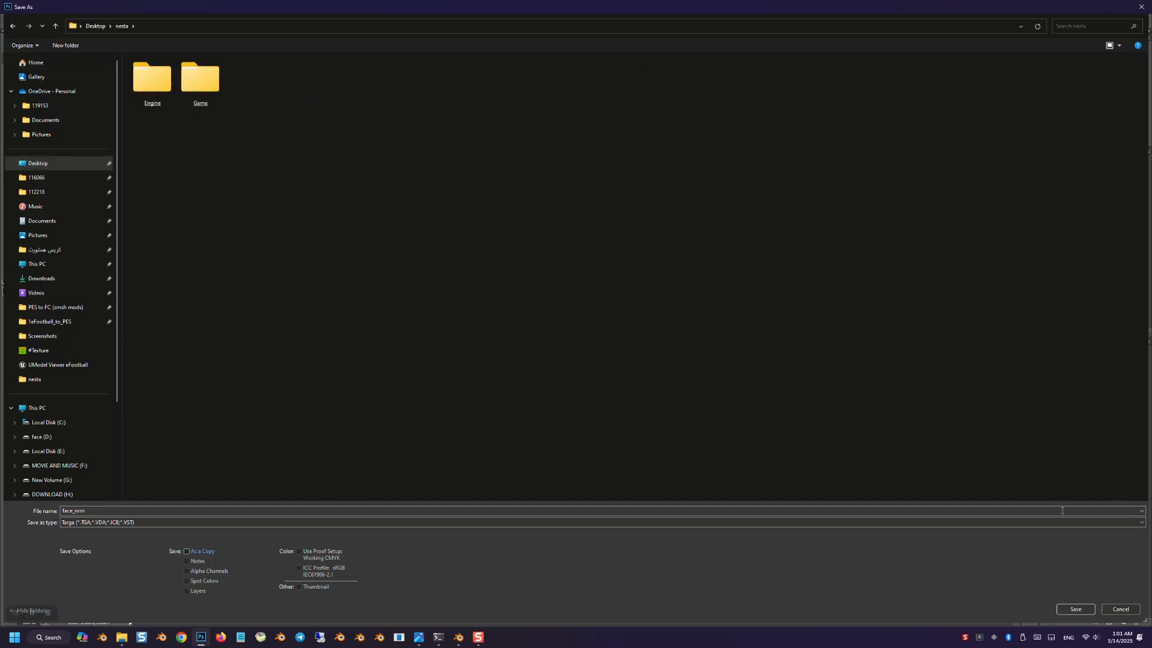
click(101, 521)
click(121, 400)
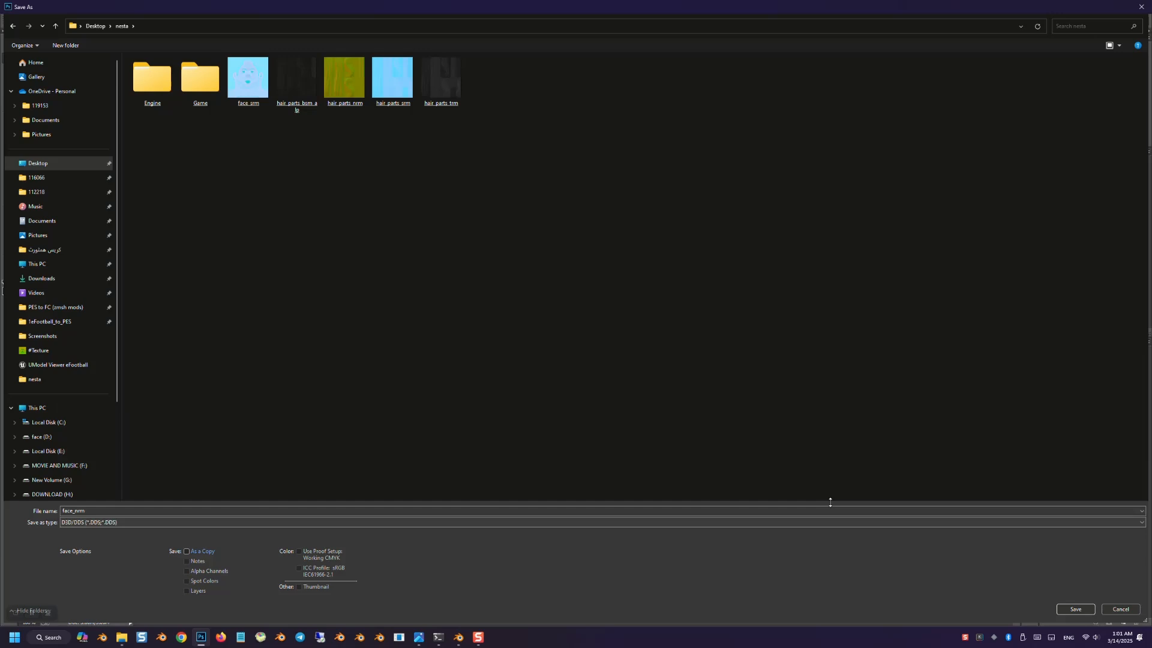
click(1065, 610)
click(620, 174)
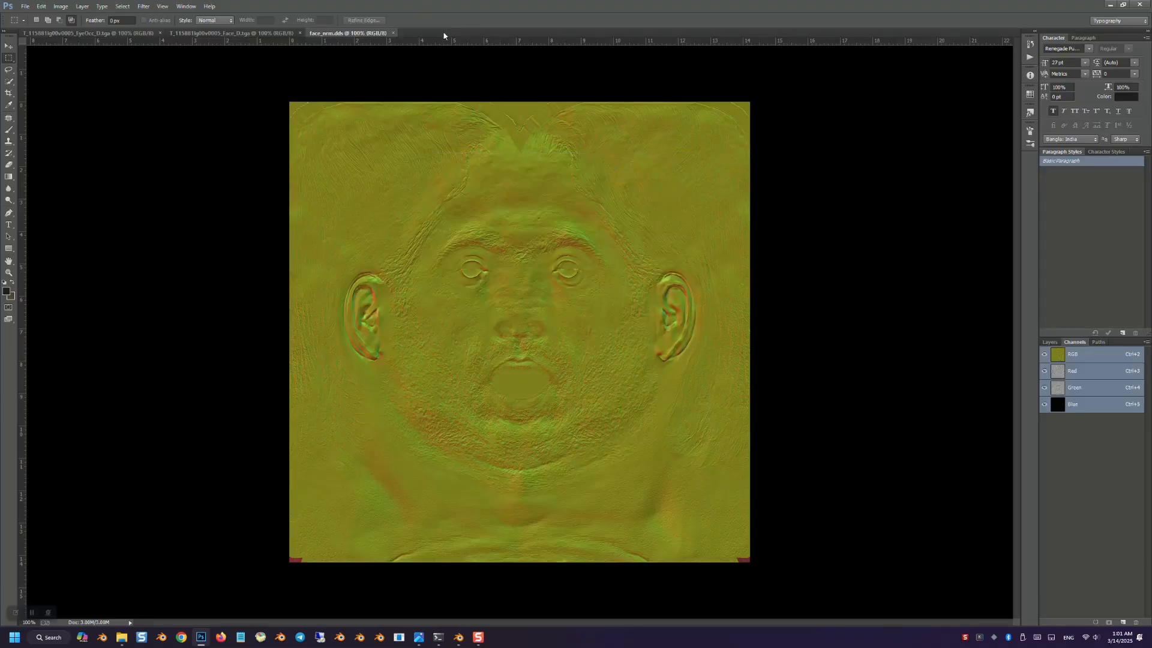
click(393, 33)
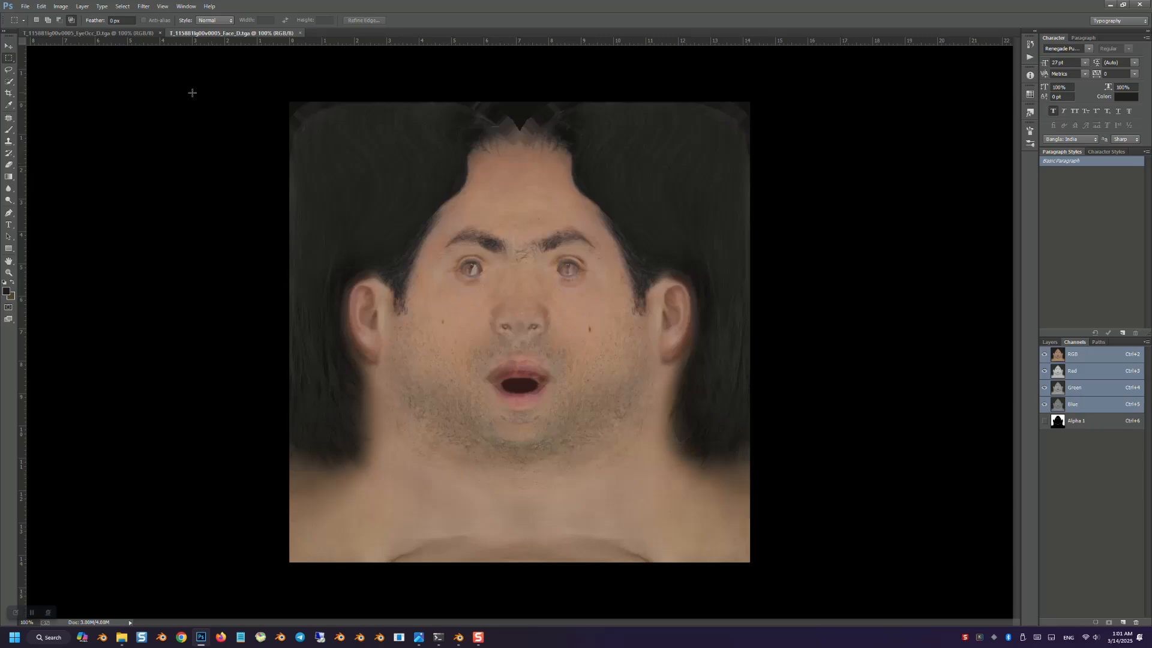
Step: Start saving the Face_D texture under a new name in D3D/DDS format with its alpha channel included
click(24, 6)
click(139, 117)
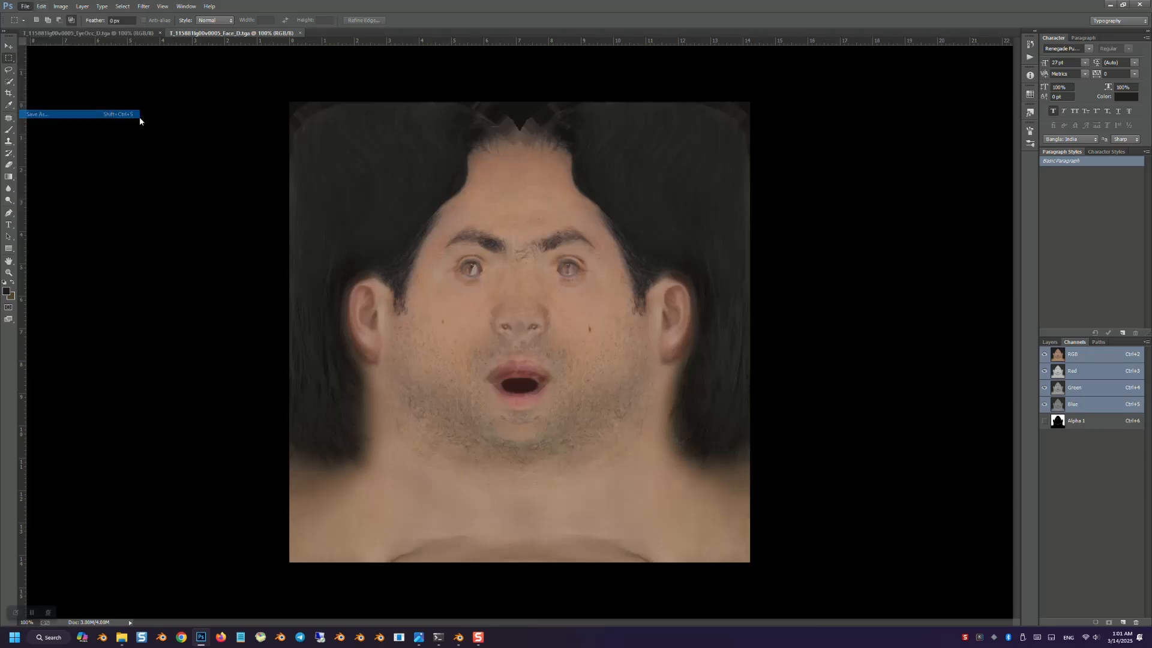
click(138, 521)
click(120, 400)
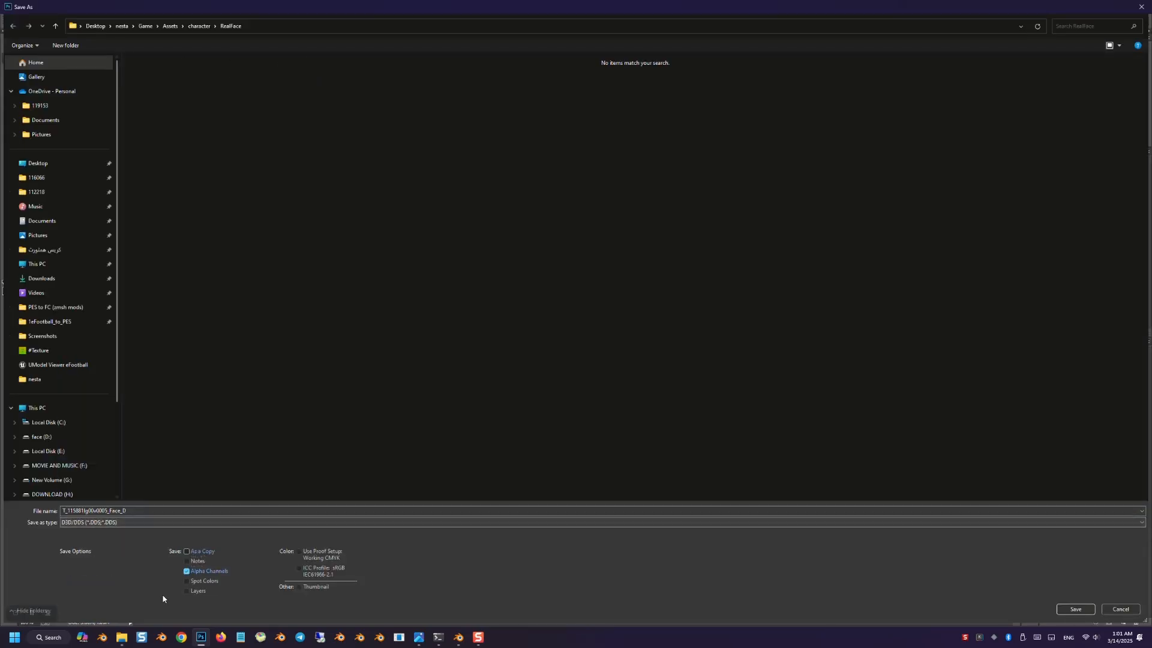
Step: Switch to File Explorer and copy the name of the face_bsm_alp FTEX file in the #windx11 folder
mouse_move(124, 640)
click(96, 597)
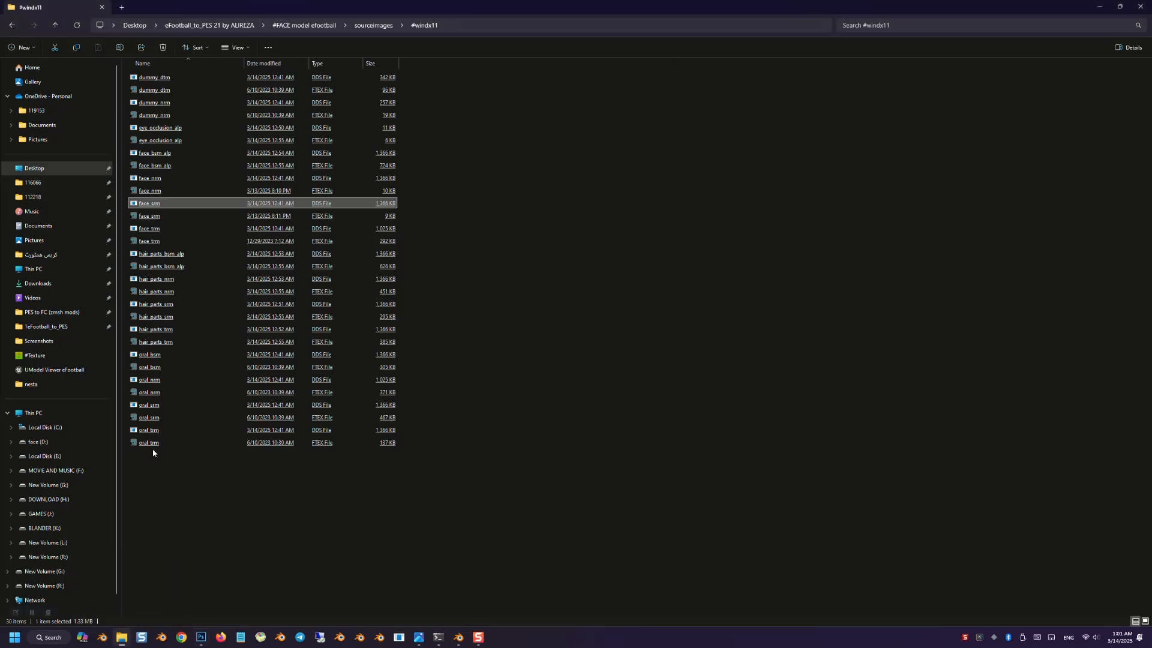
click(154, 216)
click(152, 231)
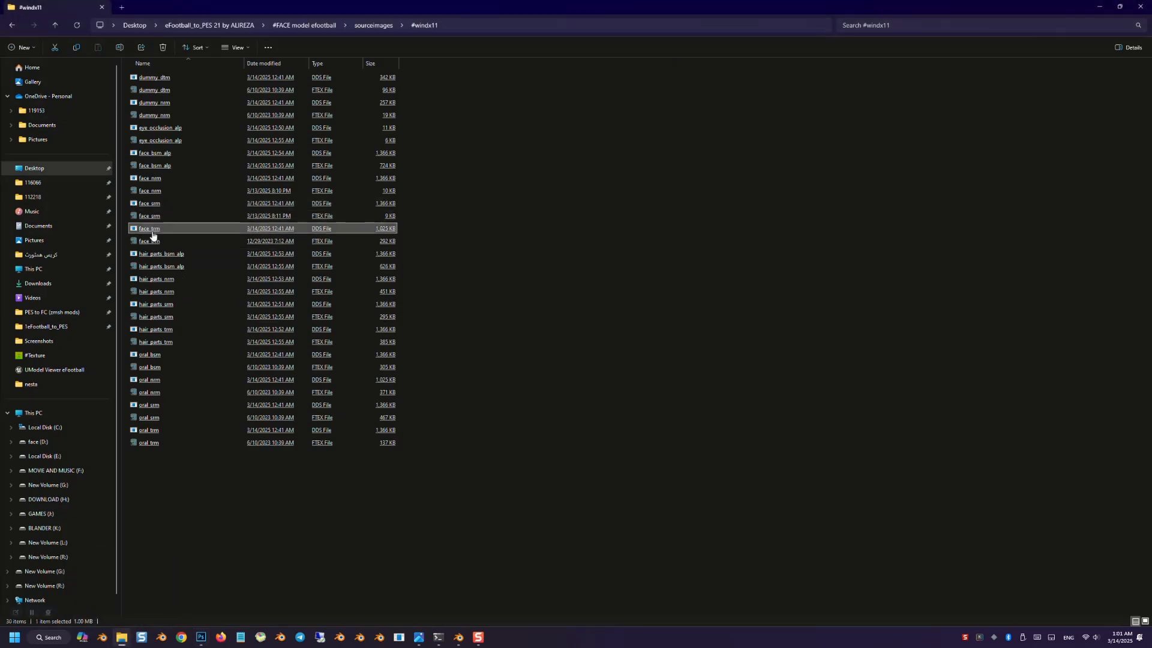
right_click(153, 235)
right_click(153, 168)
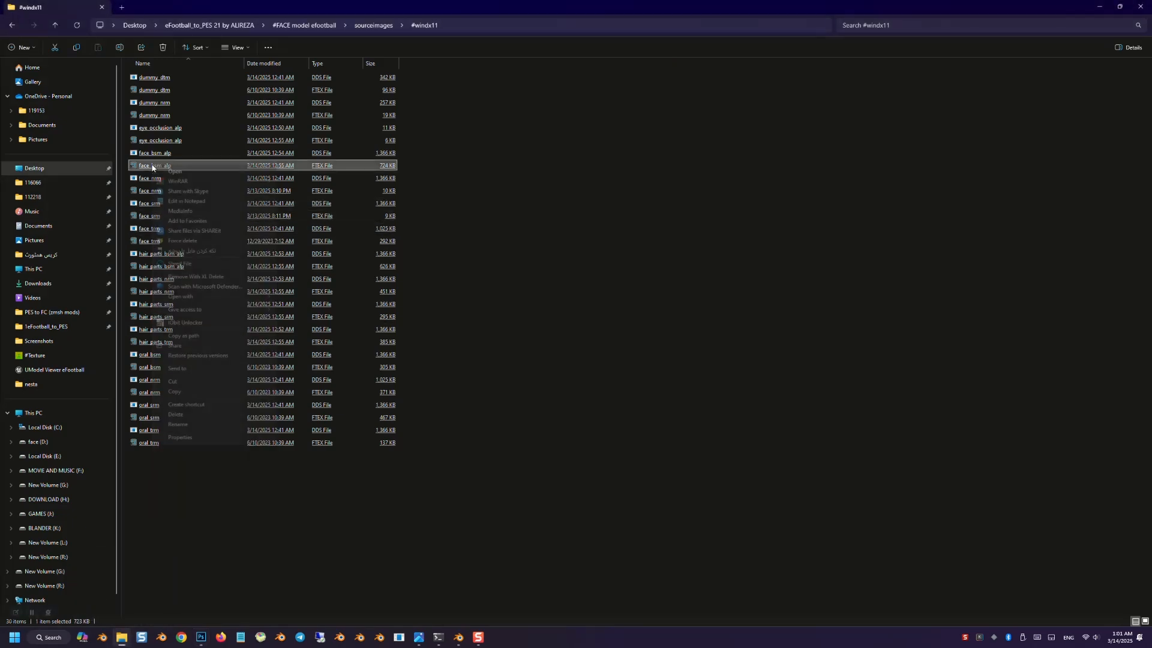
click(186, 420)
key(ctrl+c)
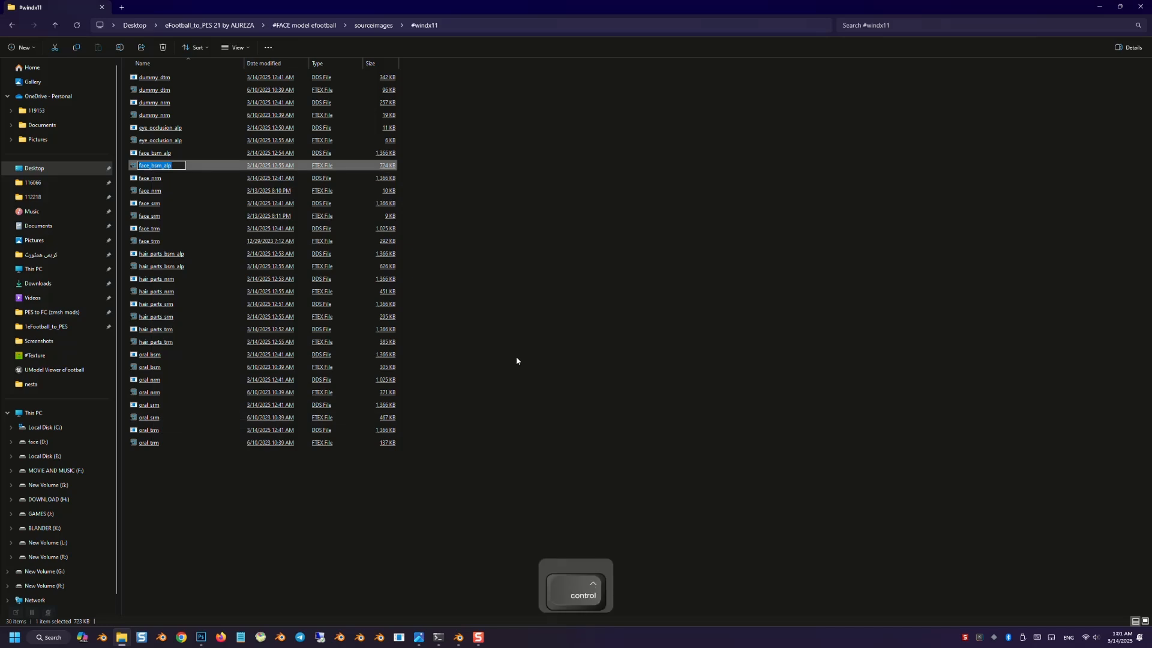
Step: Switch to Photoshop, save the Face_D texture as face_bsm_alp in D3D/DDS format in the desktop folder nesta, and close the document
click(202, 637)
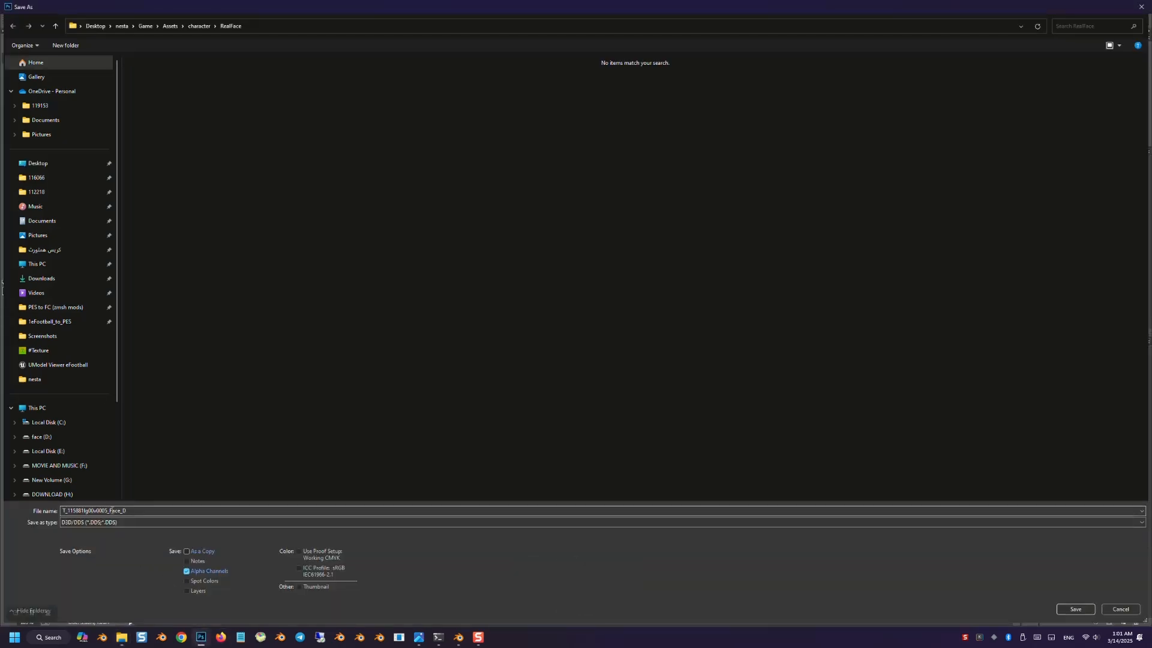
key(ctrl+v)
click(37, 163)
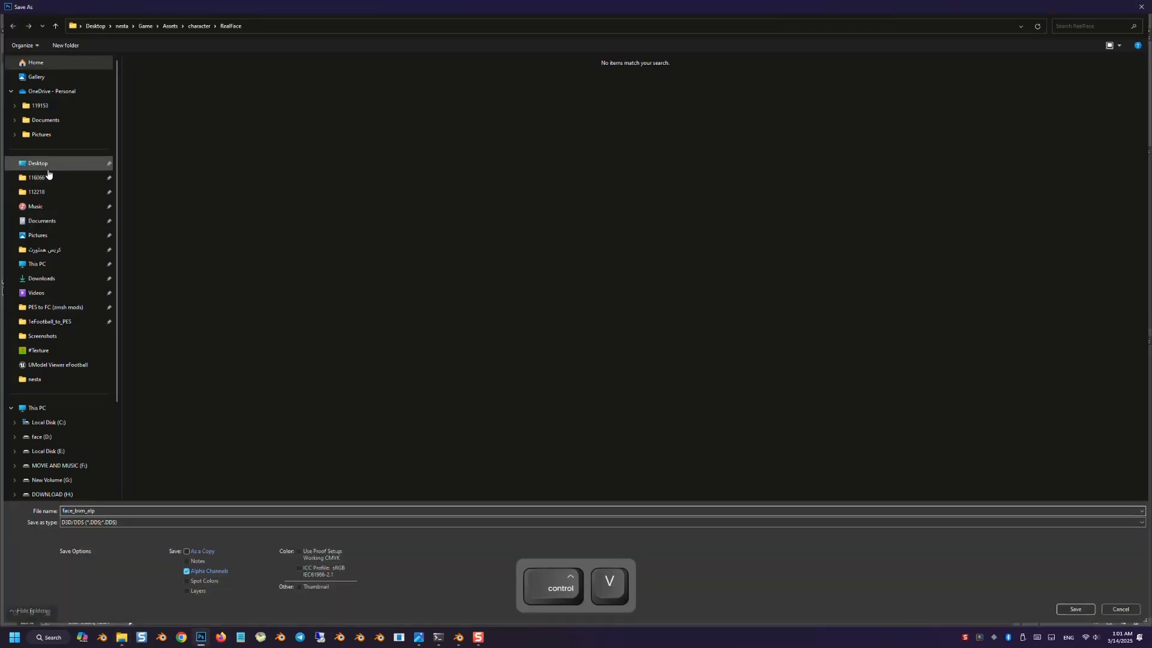
double_click(364, 93)
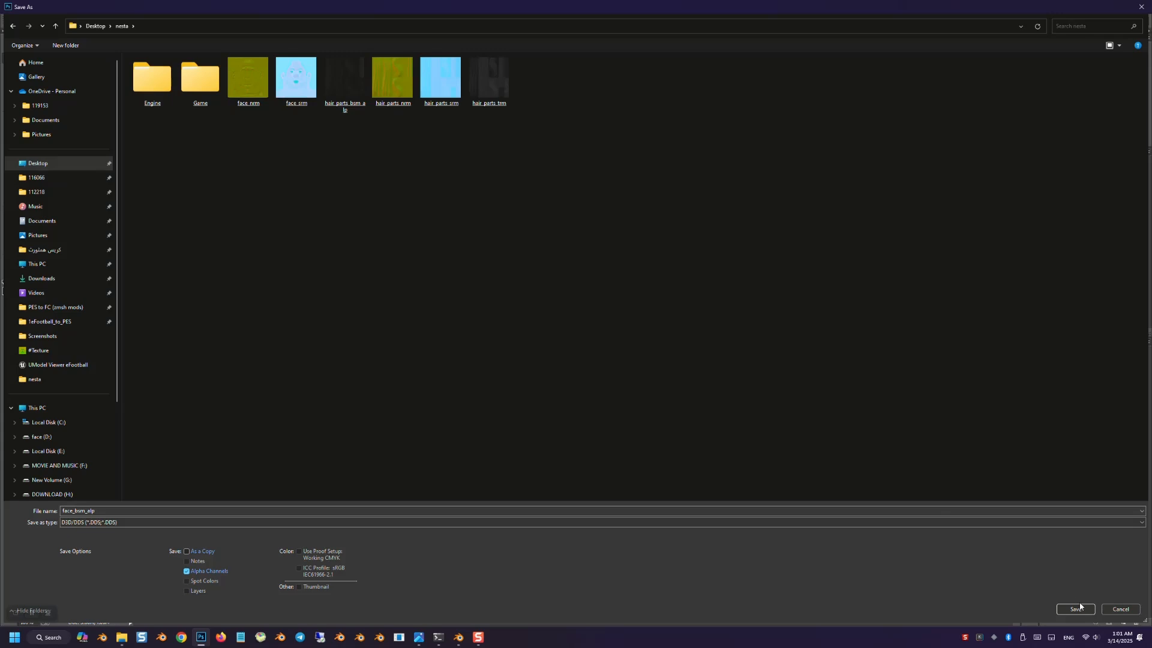
click(621, 174)
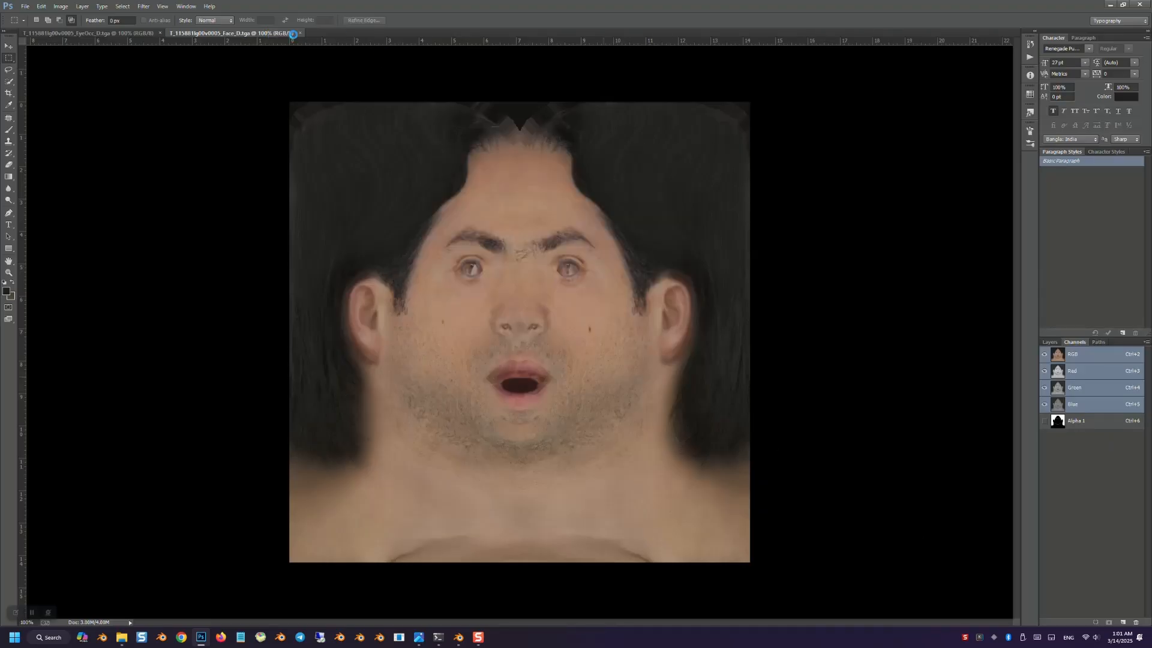
click(263, 33)
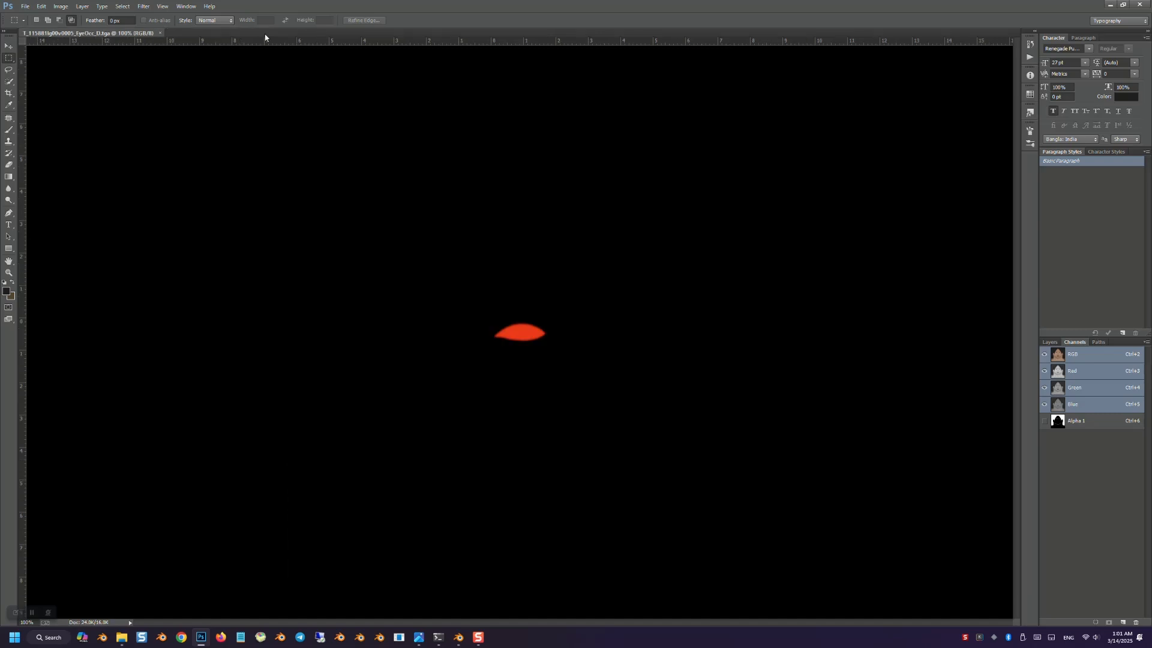
Step: Switch to File Explorer, copy the name of the eye_occlusion_alp DDS file in the #windx11 folder, and return to Photoshop
mouse_move(126, 638)
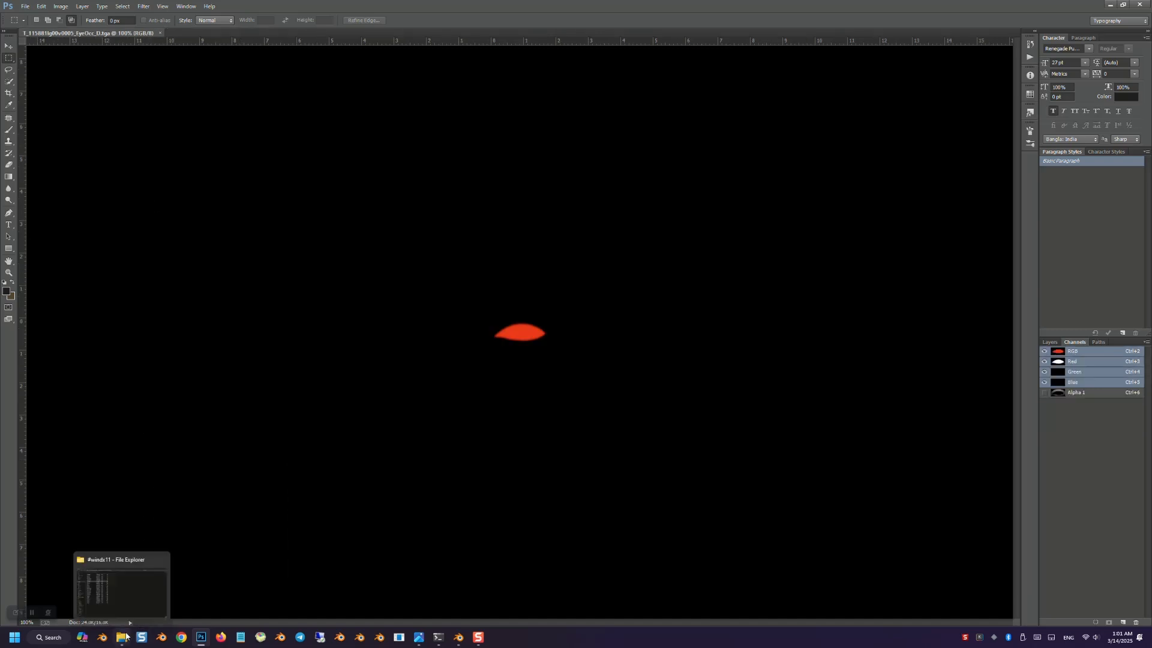
click(153, 595)
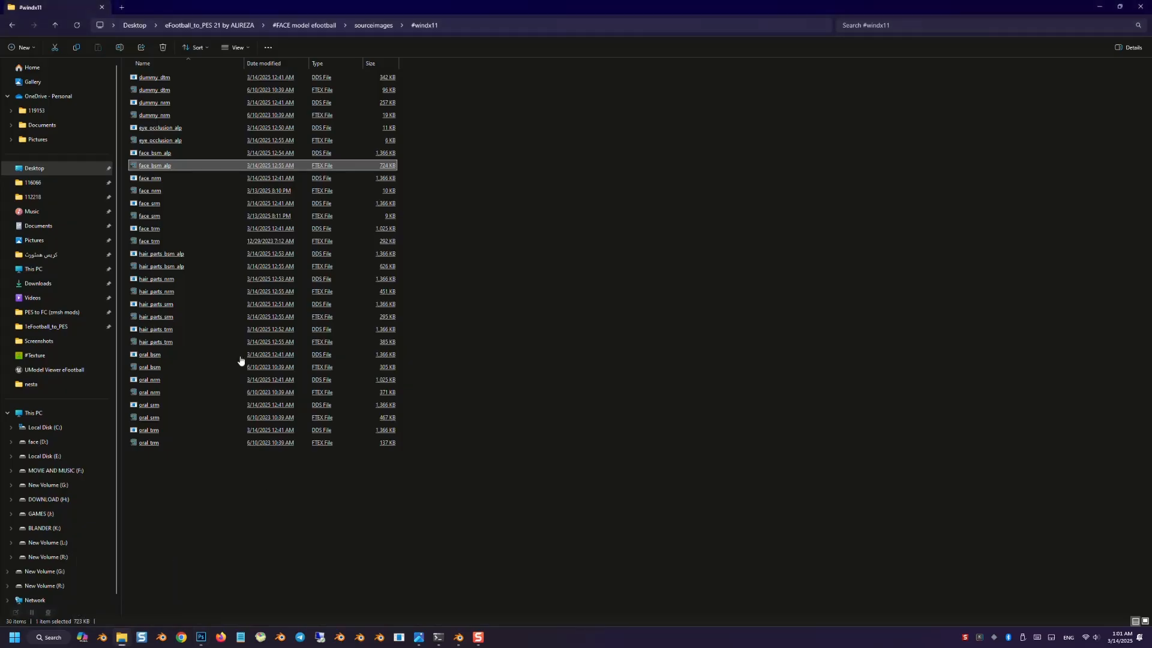
click(1145, 621)
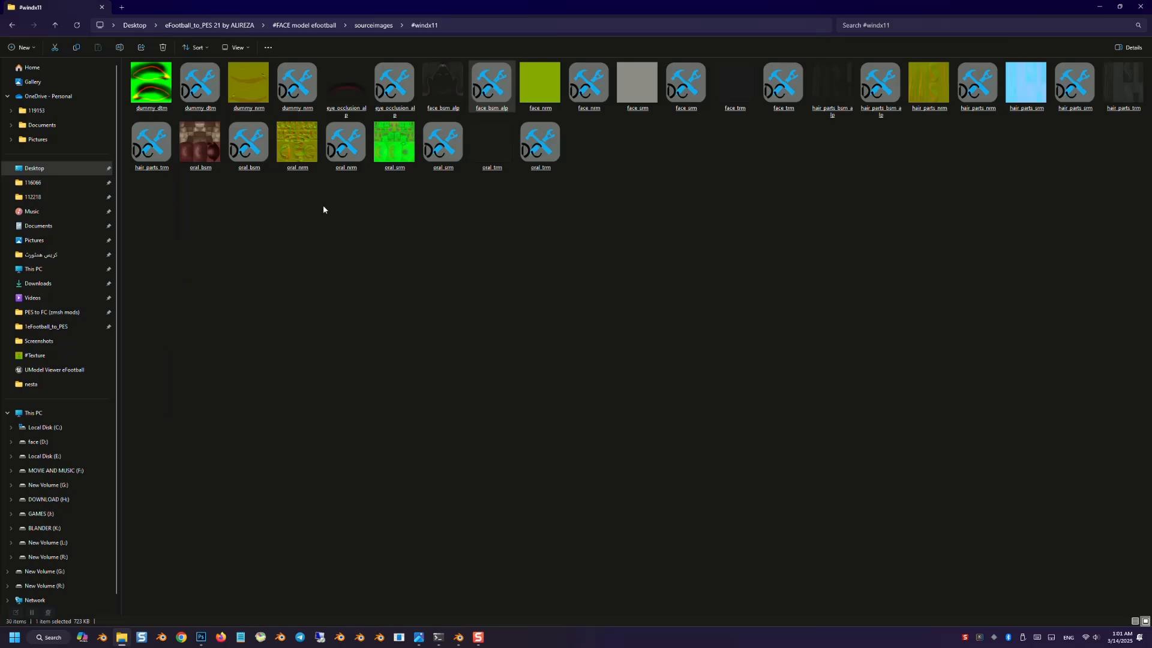
click(340, 106)
right_click(343, 102)
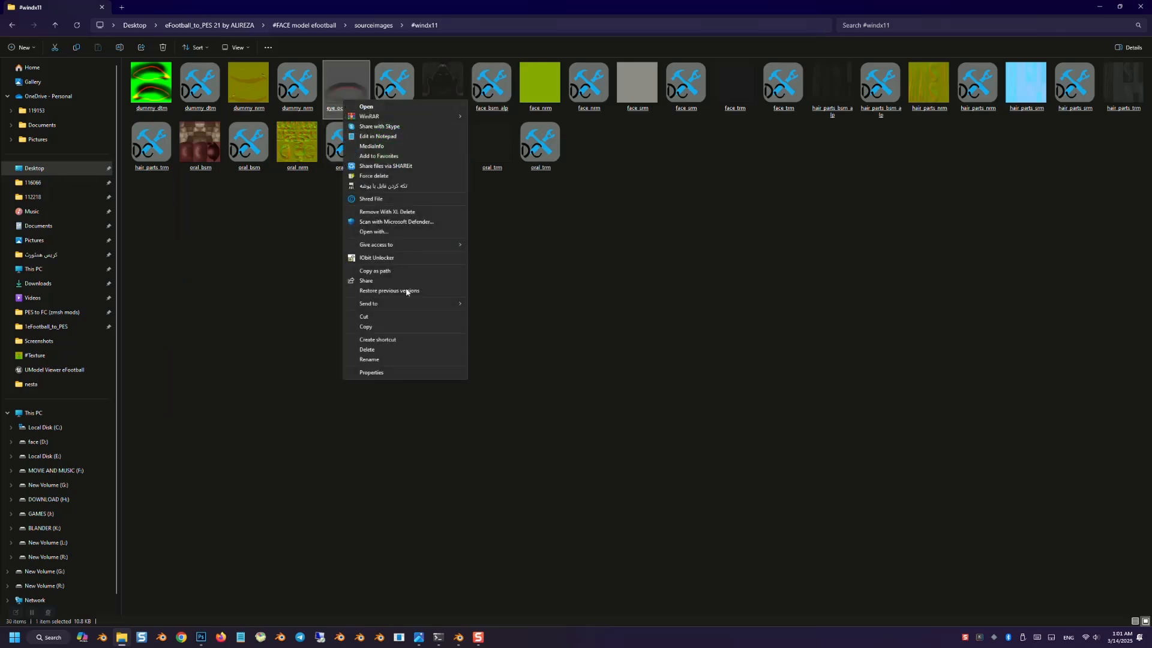
click(397, 362)
right_click(340, 107)
click(375, 138)
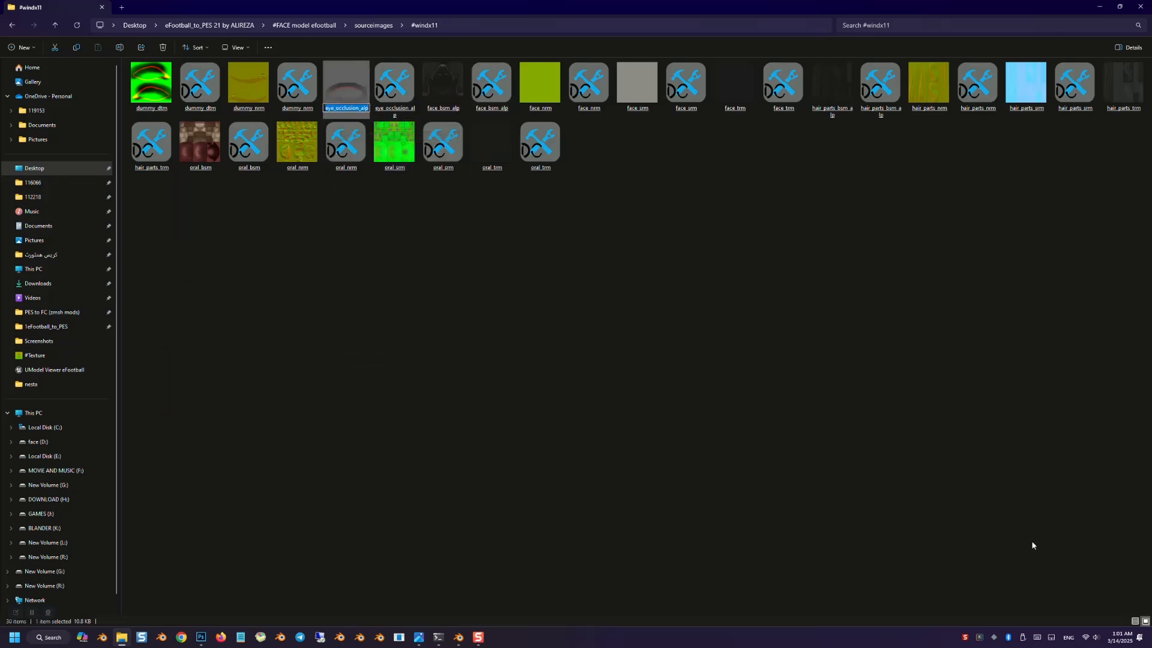
click(1134, 622)
click(1097, 8)
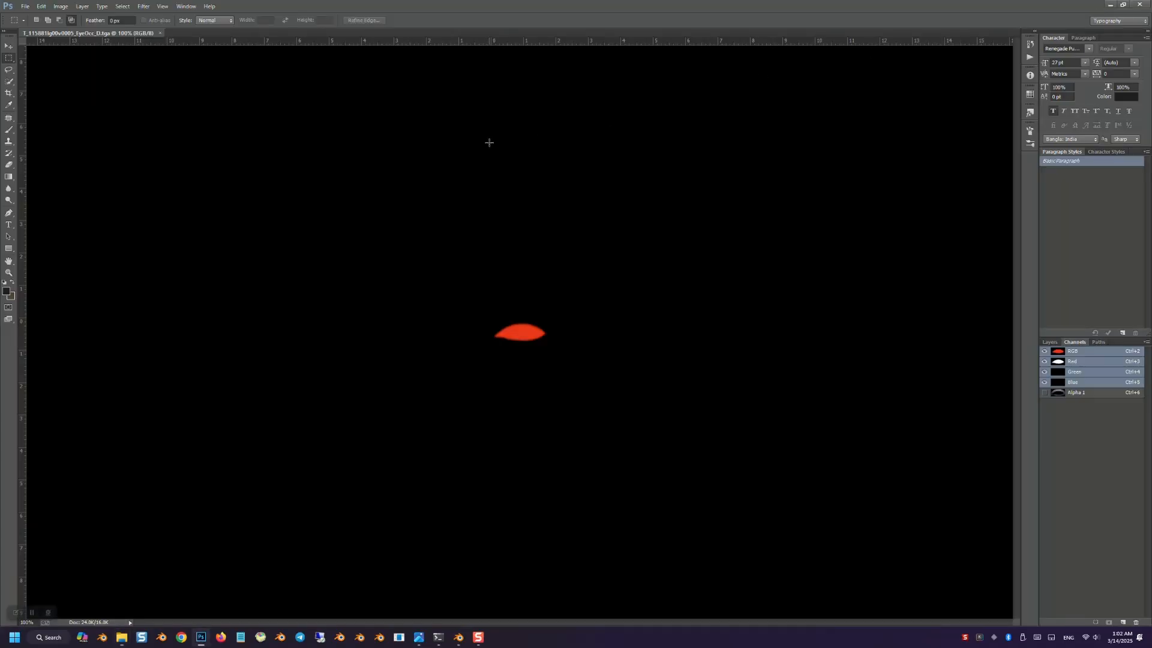
Step: Save the EyeOcc_D texture as eye_occlusion_alp in D3D/DDS format with its alpha channel in the desktop folder nesta, and close the document
click(26, 6)
click(65, 114)
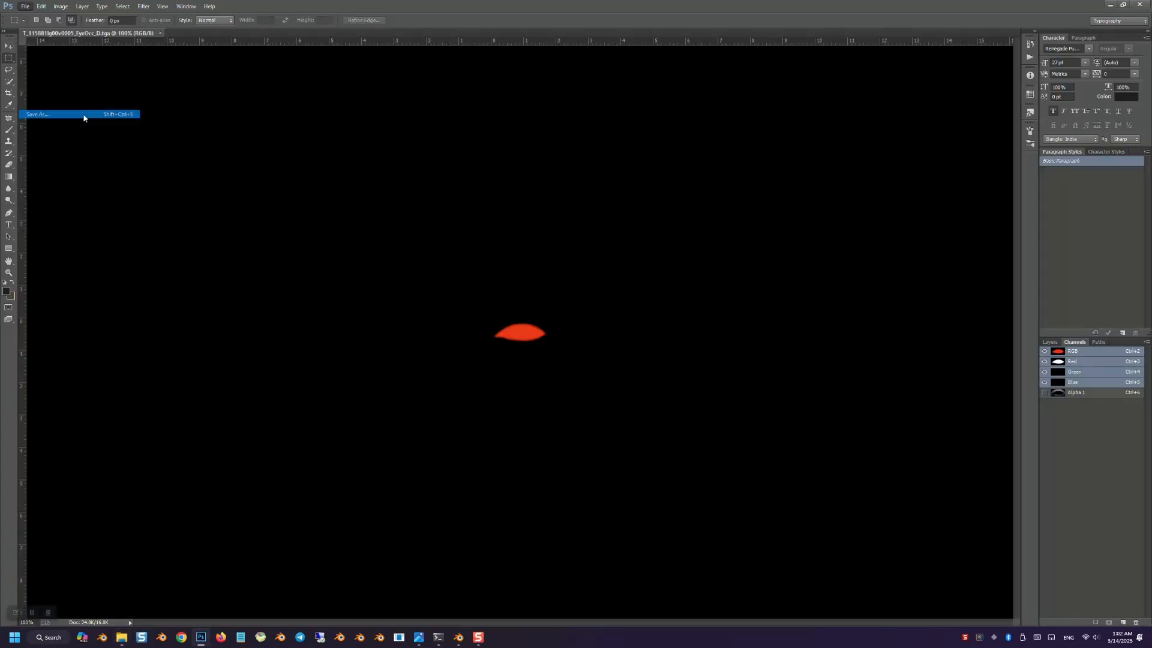
key(ctrl+v)
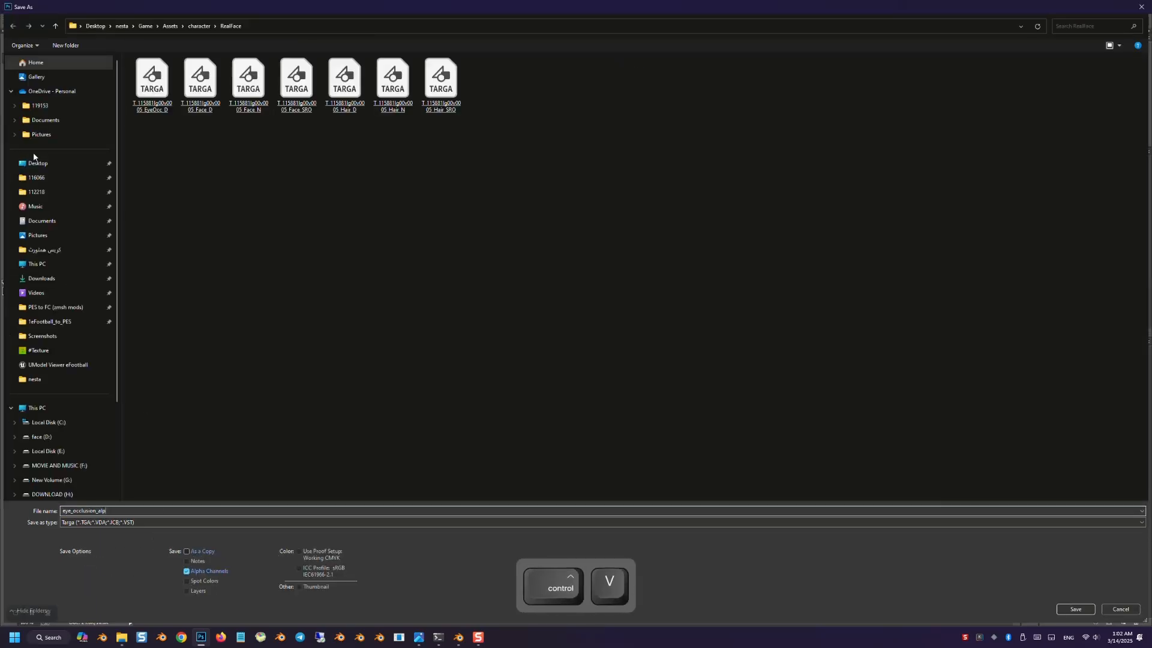
click(38, 163)
click(142, 522)
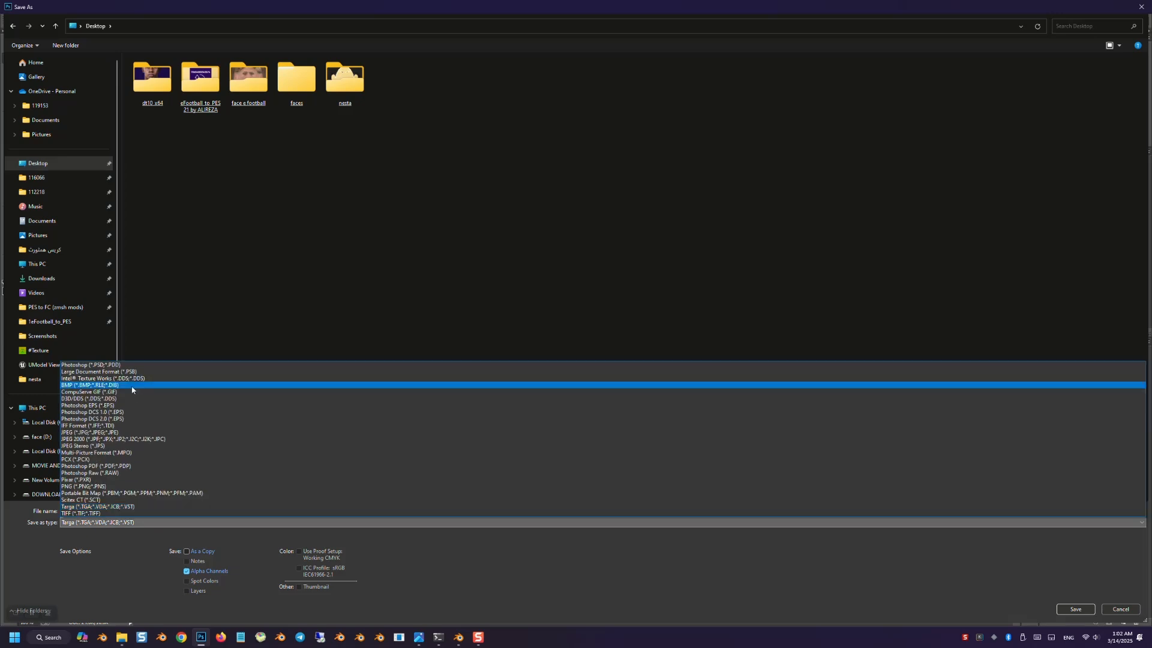
click(134, 404)
double_click(345, 78)
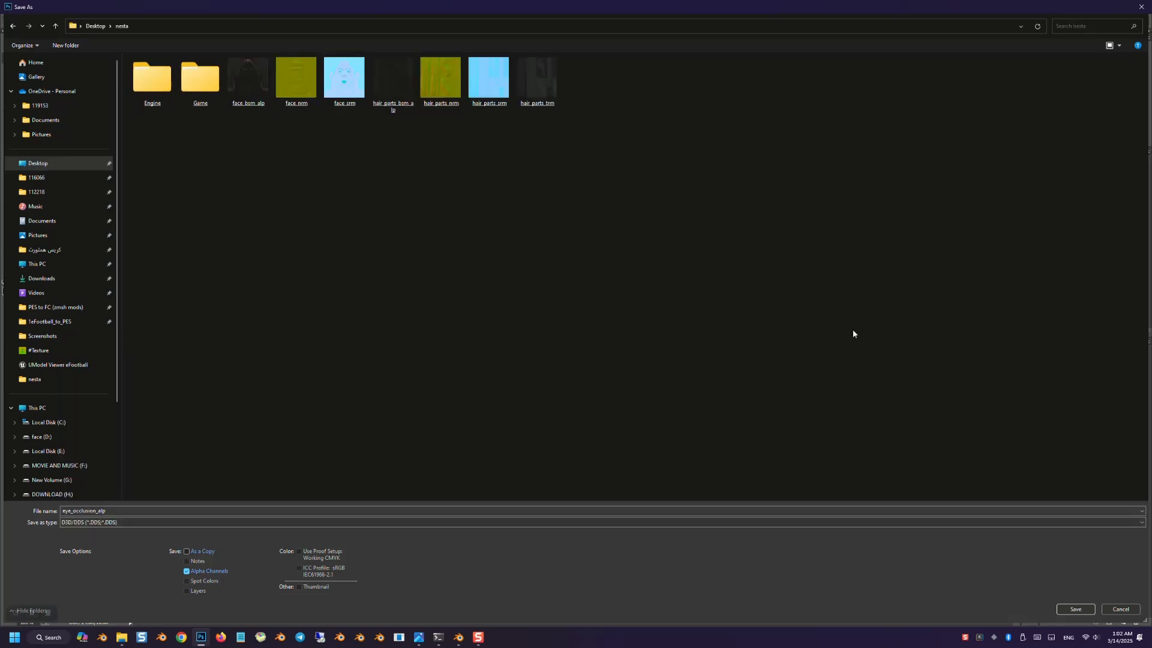
click(1077, 609)
click(630, 175)
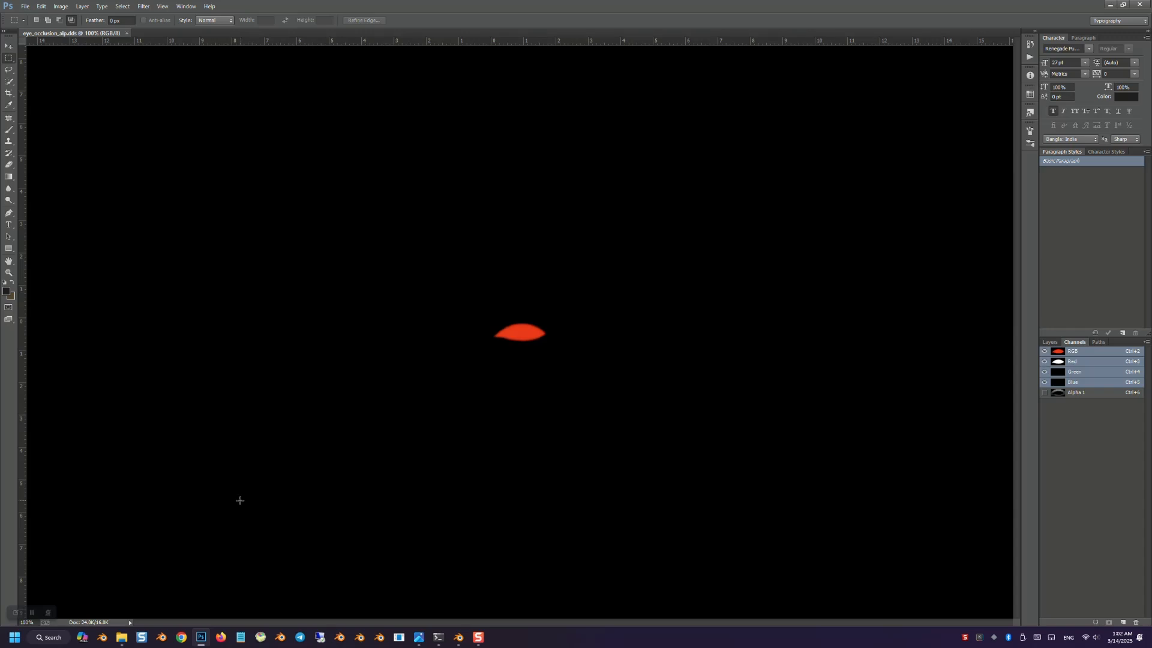
click(123, 645)
click(123, 644)
key(ctrl+w)
Step: Switch to File Explorer and examine the exported textures in the desktop folder nesta
mouse_move(123, 639)
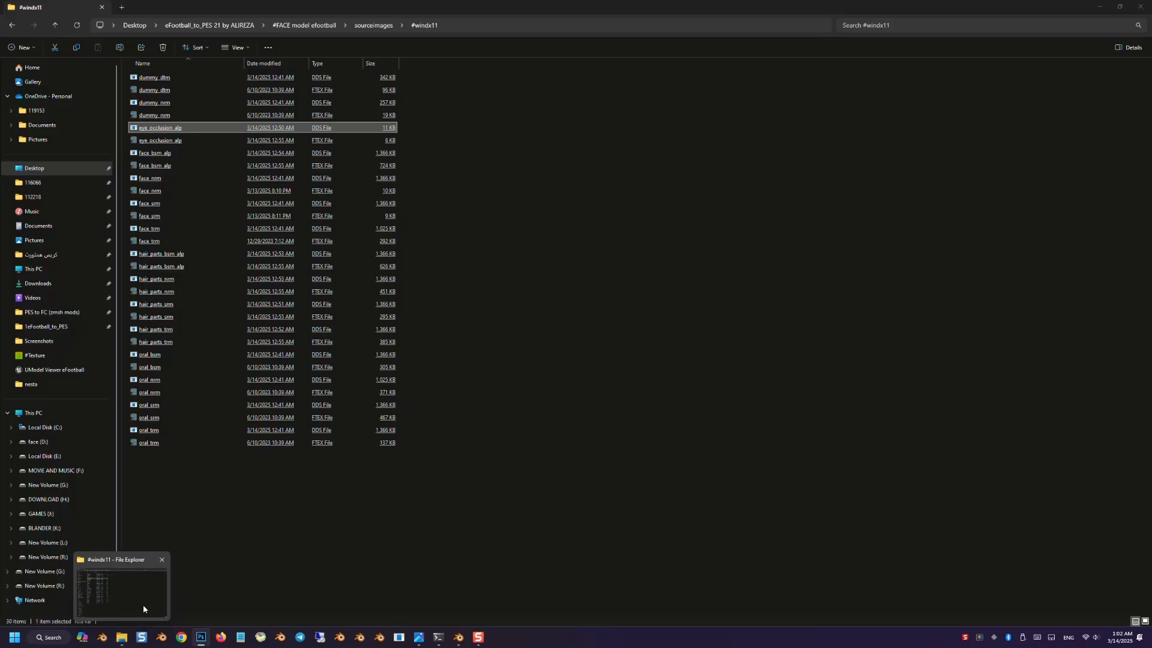
click(143, 603)
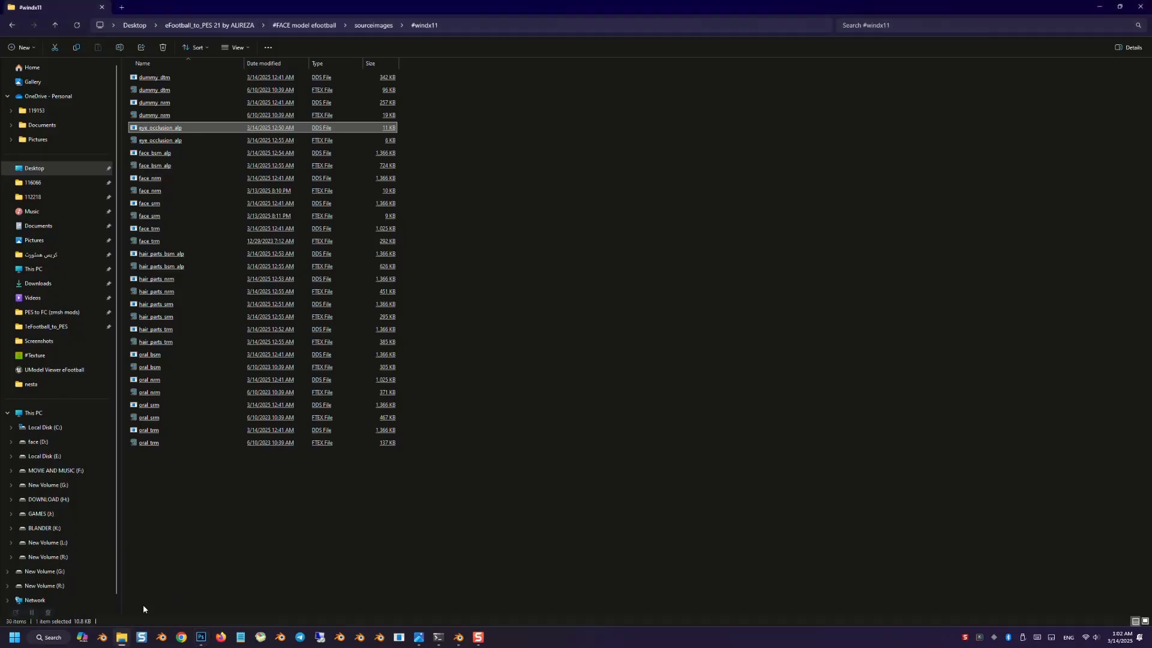
click(1099, 7)
click(1109, 5)
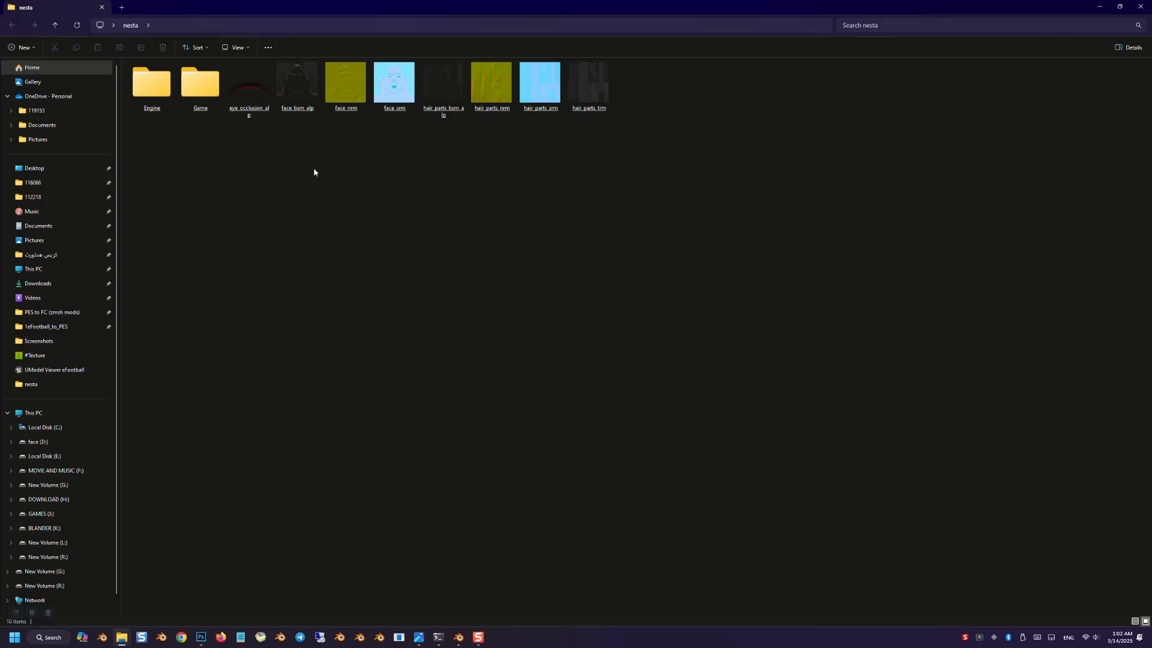
drag(394, 84, 227, 505)
drag(315, 333, 374, 225)
click(1096, 7)
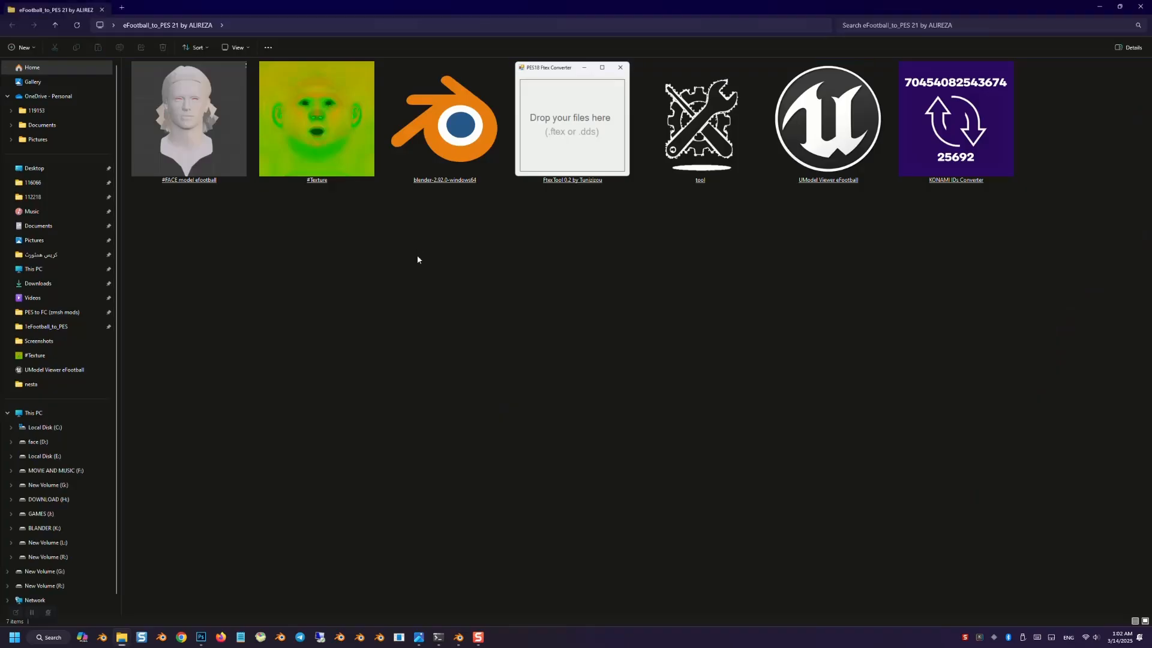
Step: Open the face_trm texture from the #Texture folder of eFootball_to_PES 21 in Photoshop
key(Return)
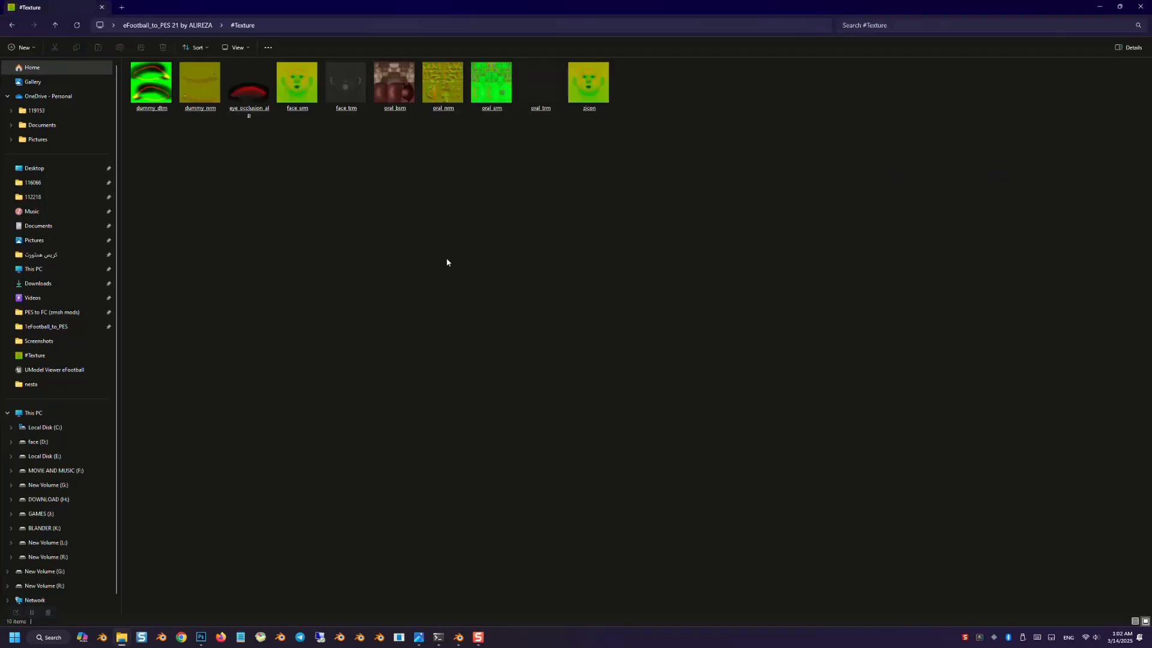
click(346, 83)
drag(302, 488, 301, 503)
drag(346, 83, 538, 311)
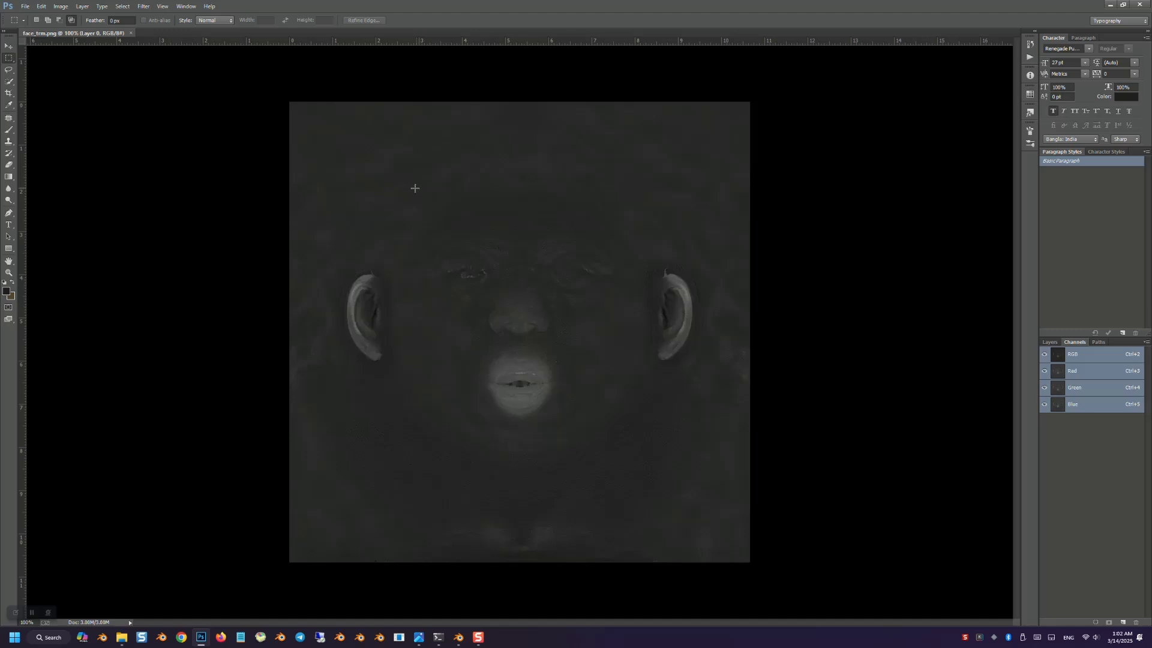
Step: Check the pixel dimensions of the face_trm image
click(61, 6)
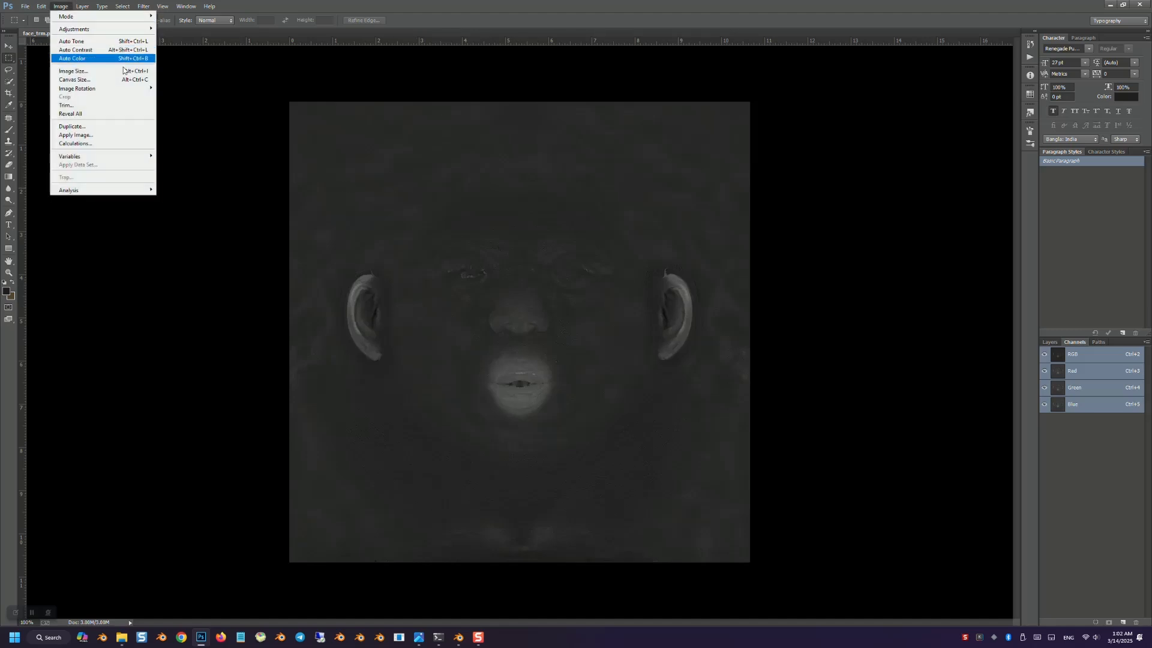
click(123, 72)
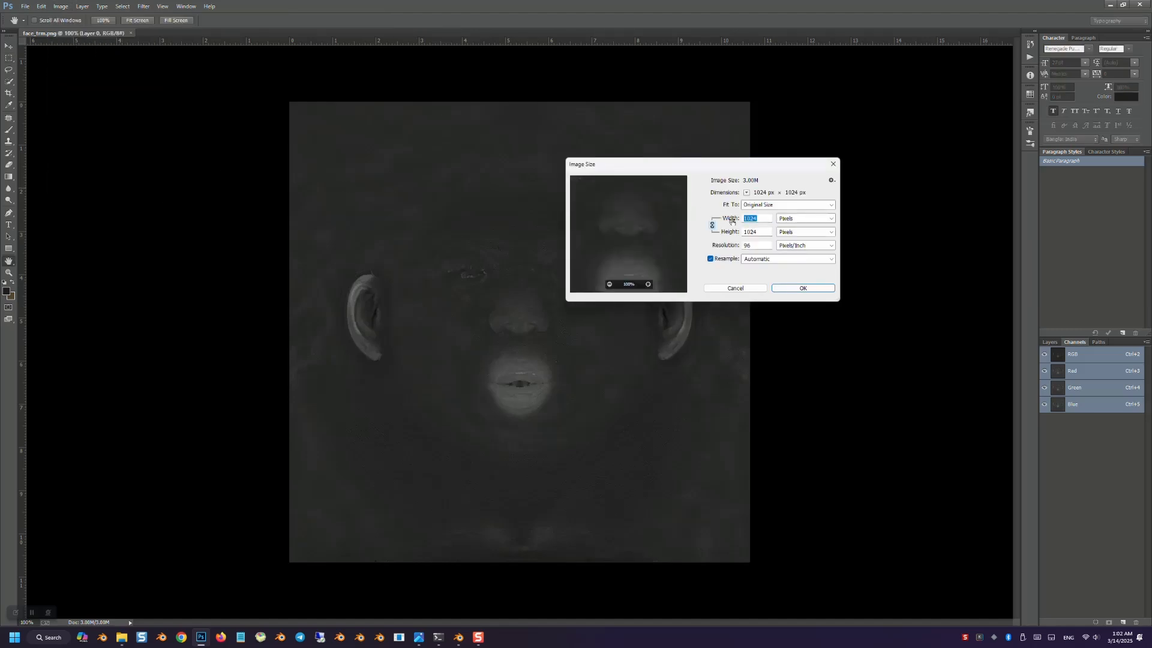
click(834, 164)
Step: Save a copy of face_trm in D3D/DDS format in the desktop folder nesta
click(25, 6)
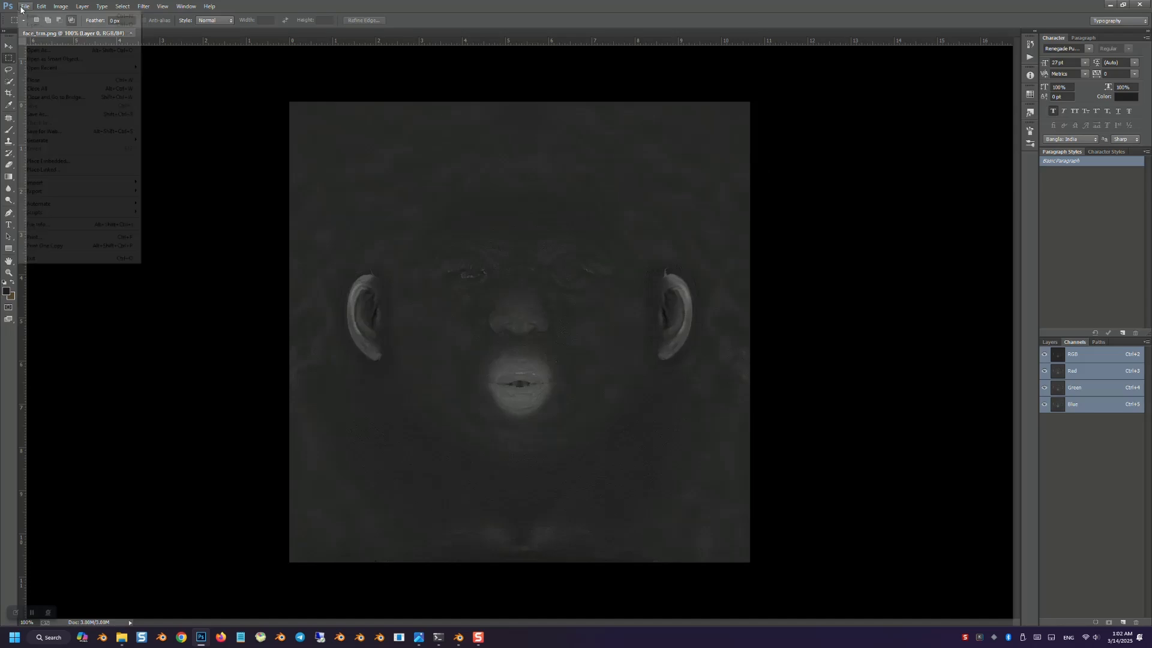
click(87, 117)
click(152, 520)
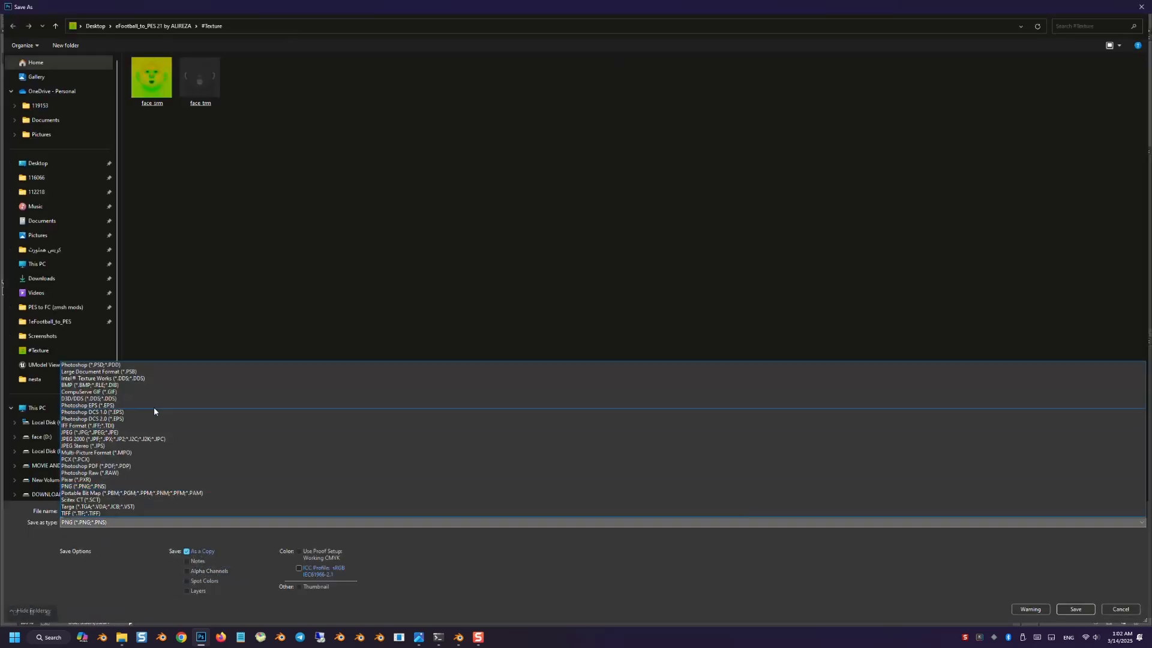
click(148, 402)
click(42, 163)
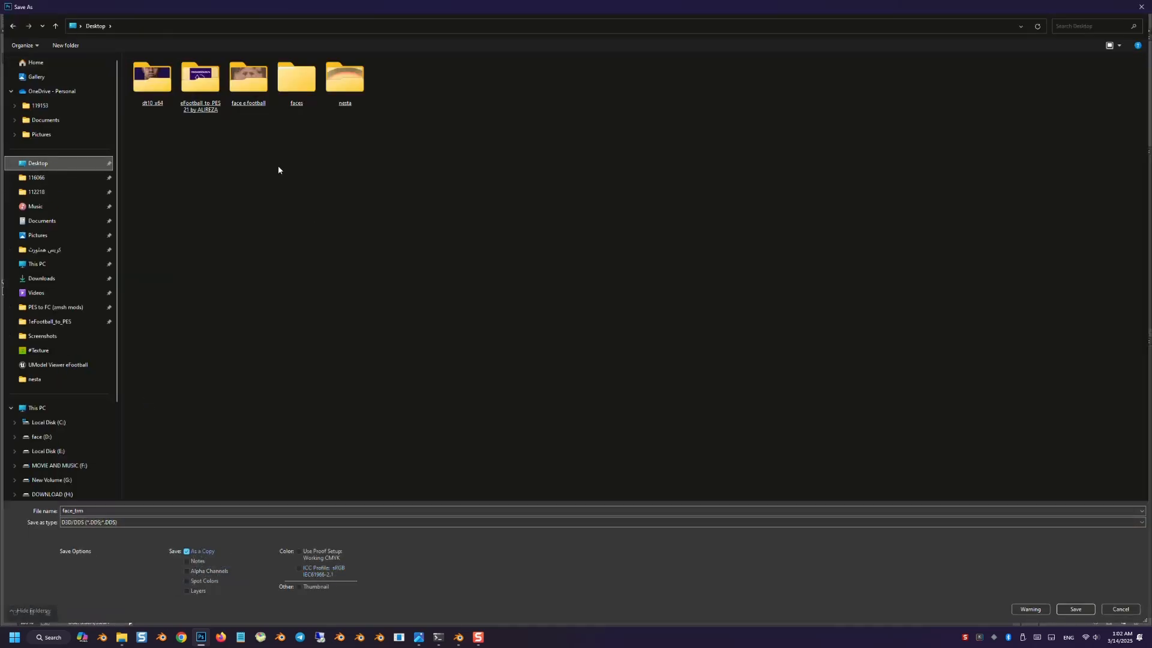
double_click(345, 78)
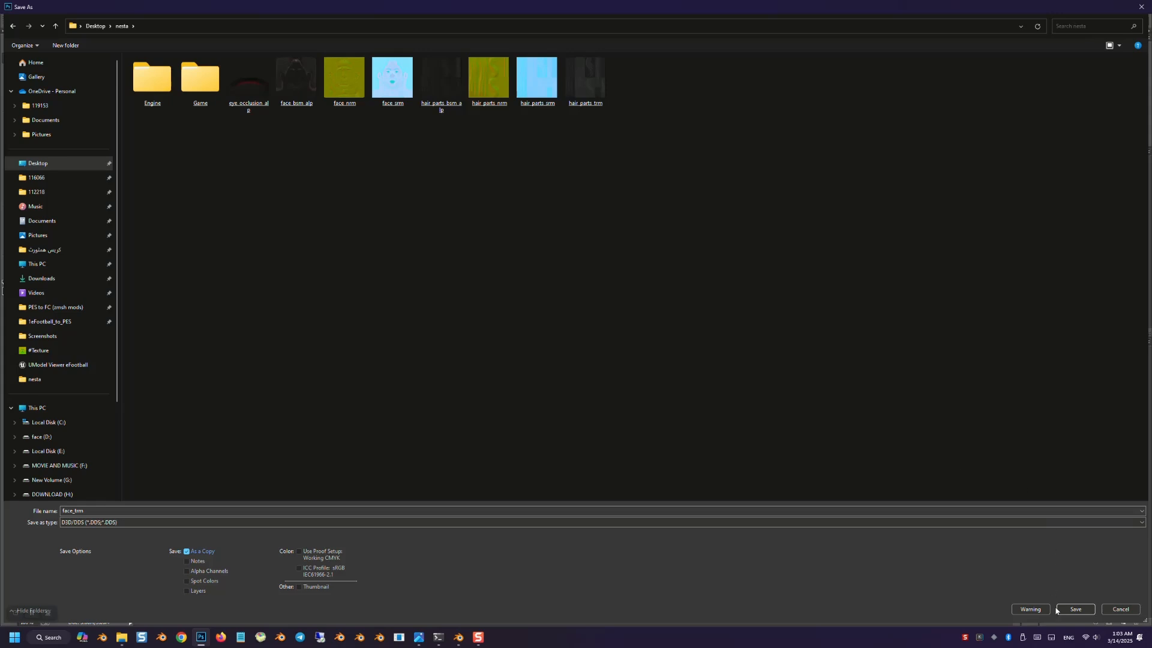
click(1075, 609)
click(621, 174)
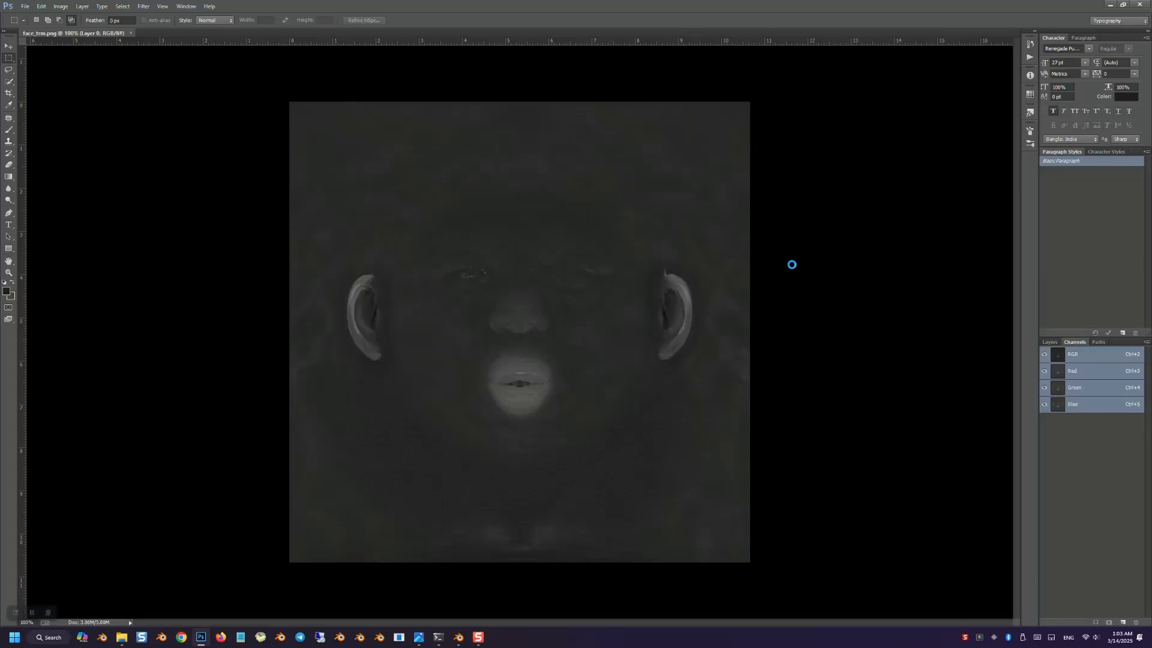
Step: Open the desktop folder nesta and convert all its DDS textures to FTEX with PES18 Ftex Converter
click(1109, 4)
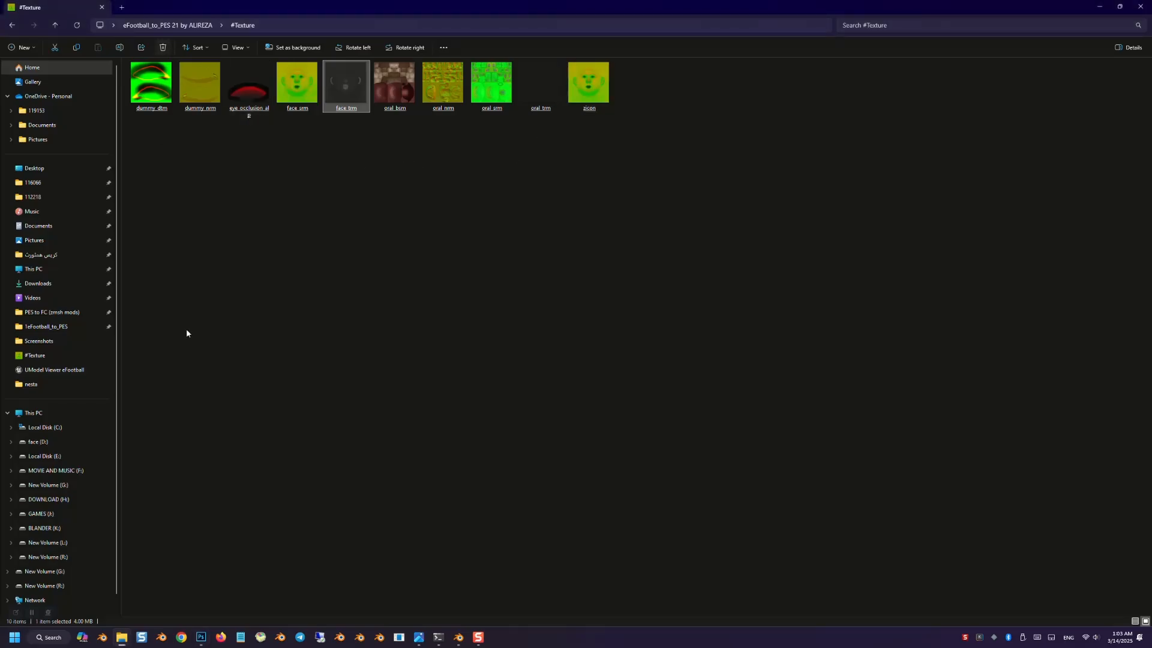
click(1100, 6)
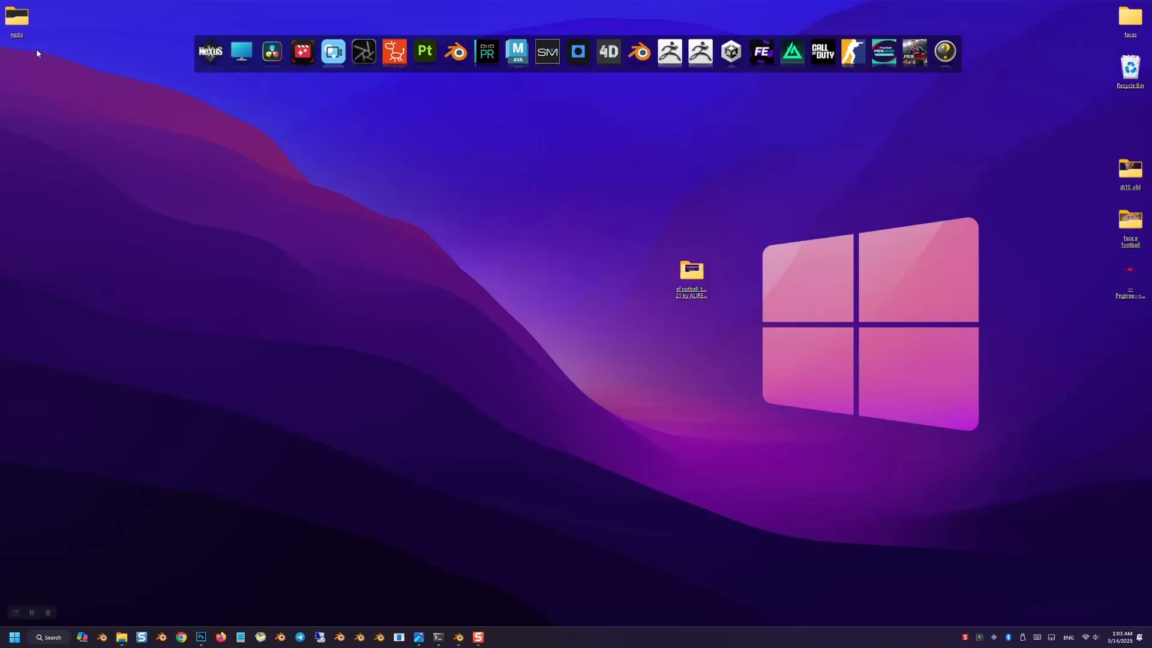
double_click(17, 18)
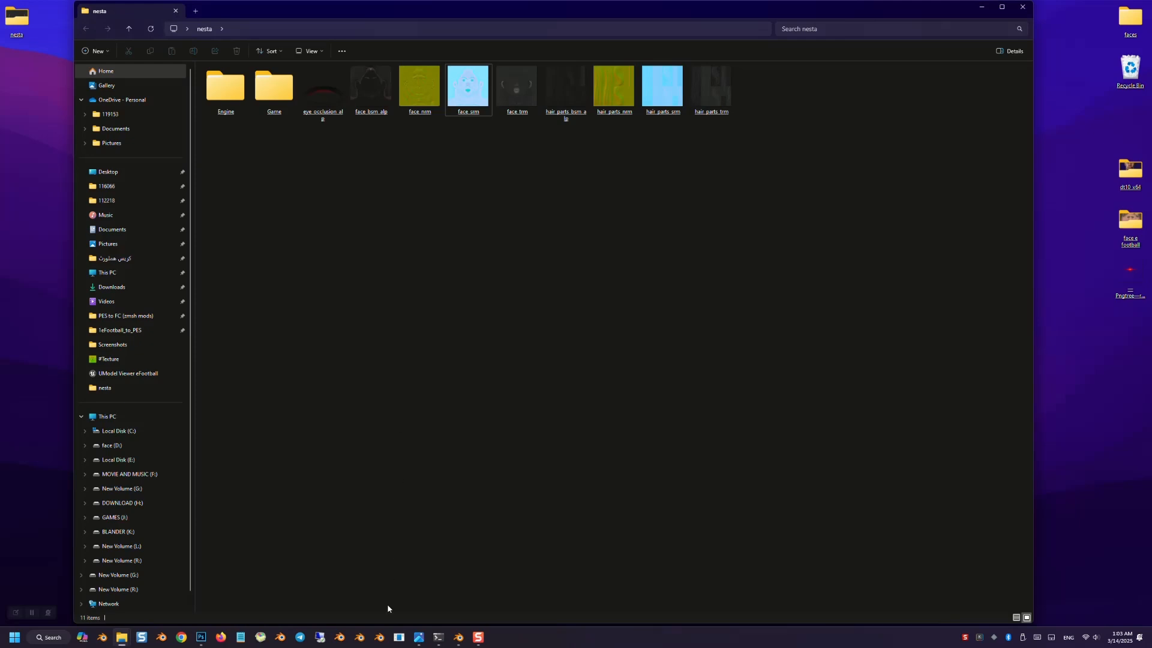
click(399, 637)
mouse_move(327, 164)
mouse_down()
mouse_move(572, 71)
mouse_move(735, 78)
mouse_move(399, 636)
mouse_move(199, 170)
mouse_move(332, 175)
mouse_up()
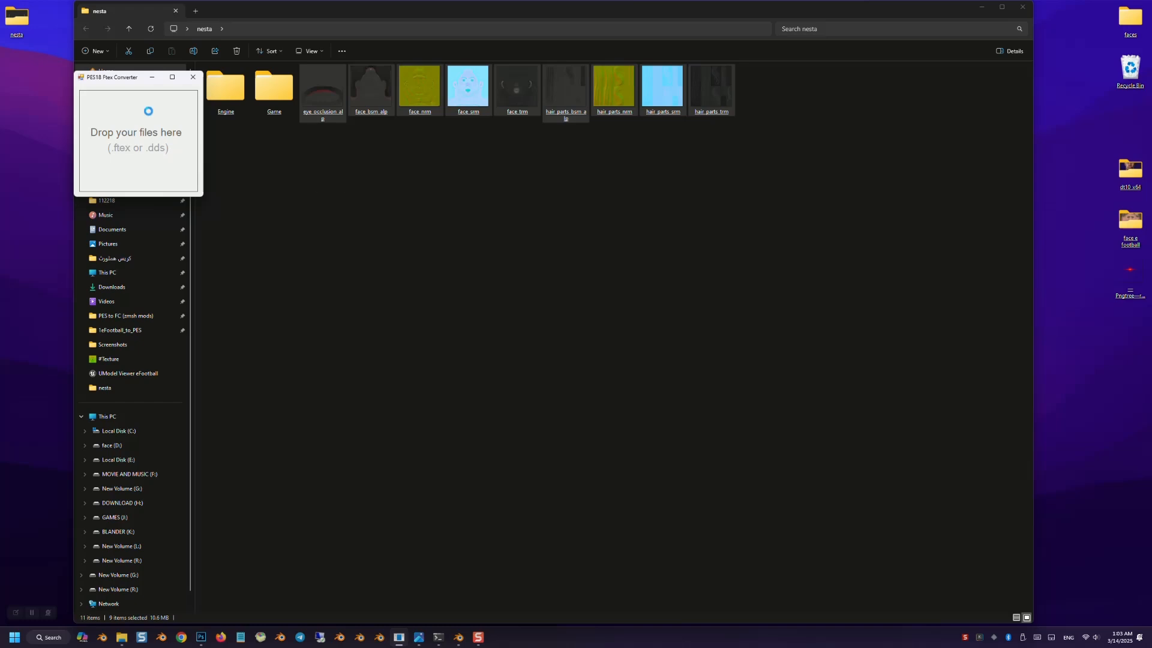
click(152, 79)
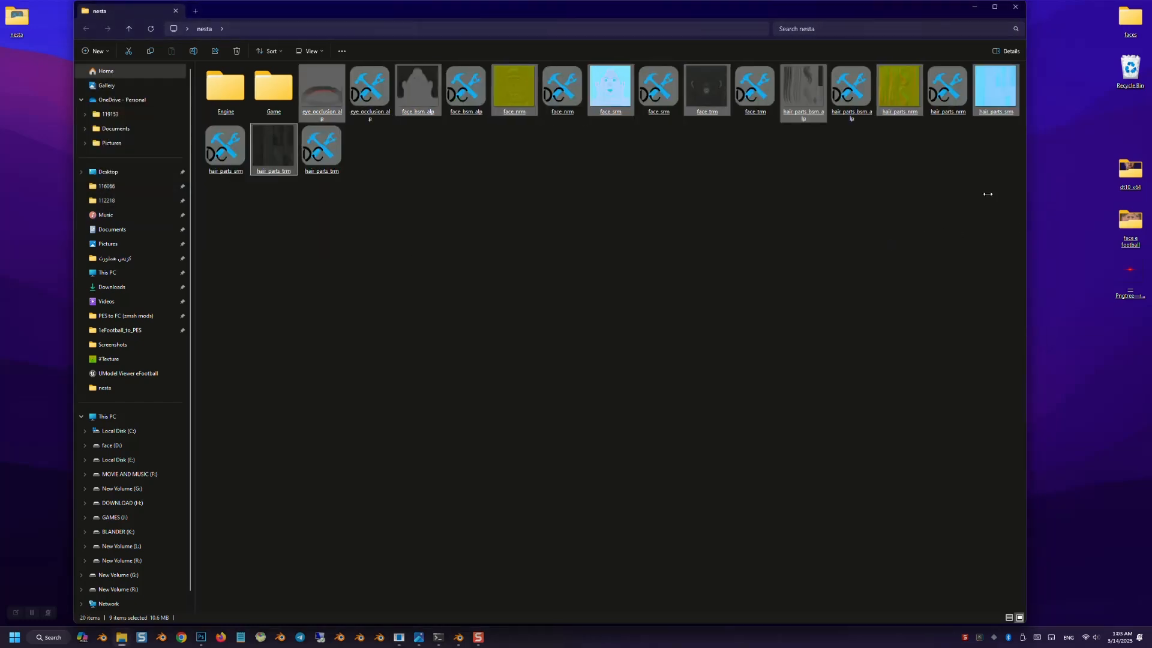
Step: Copy all the DDS and FTEX texture files in the desktop folder nesta, leaving out its subfolders, and close the window
drag(1033, 195, 323, 98)
ctrl+click(242, 141)
right_click(242, 141)
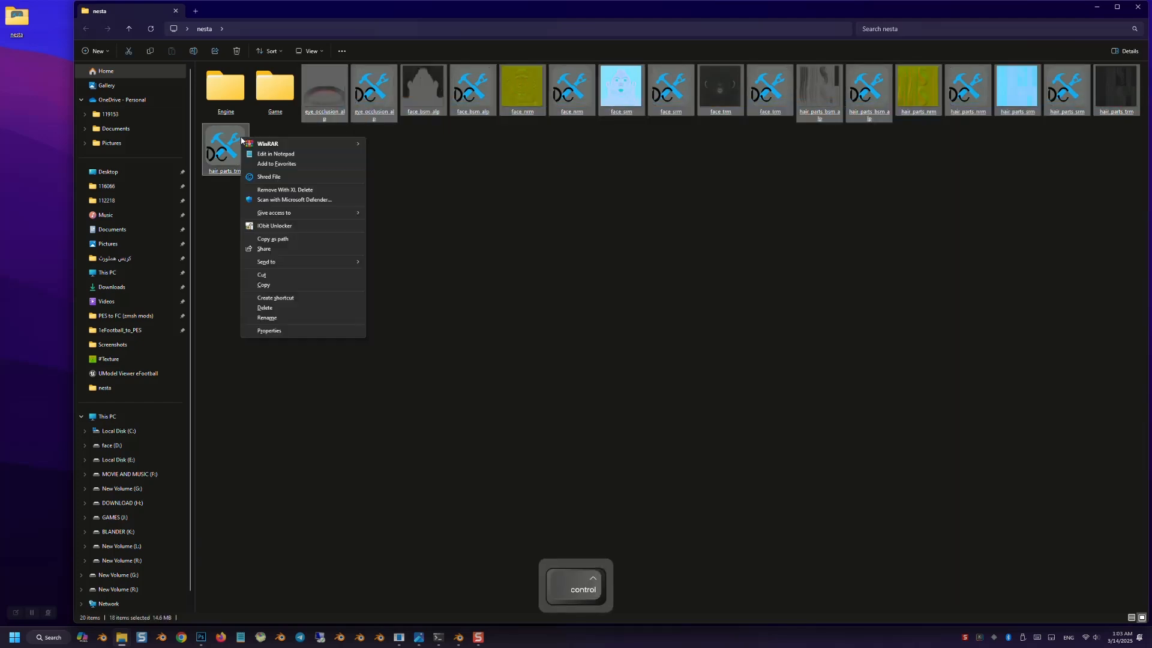
click(285, 277)
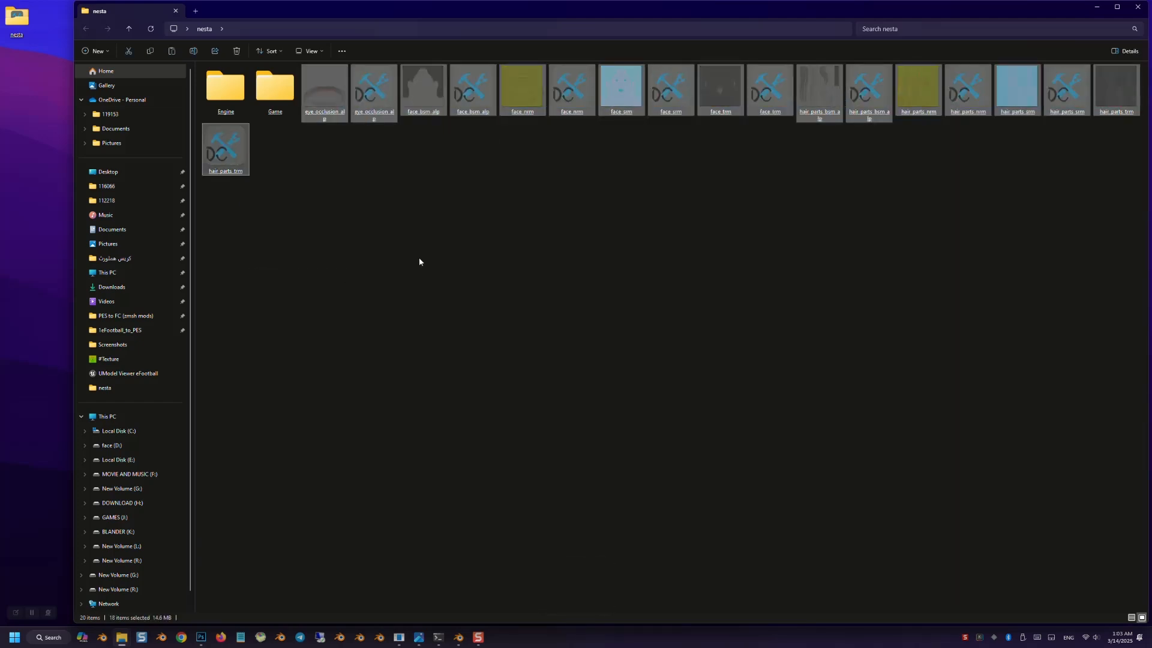
click(1137, 7)
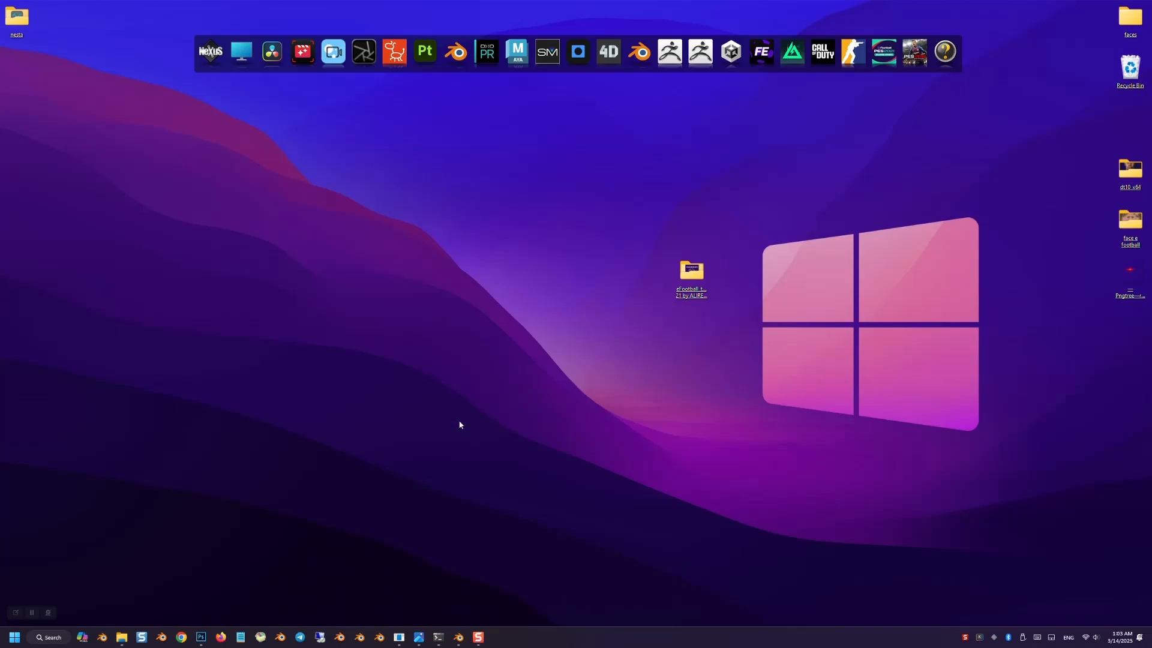
Step: Paste the copied textures into the sourceimages/#windx11 folder of #FACE model efootball, replacing the existing files
mouse_move(122, 636)
click(180, 558)
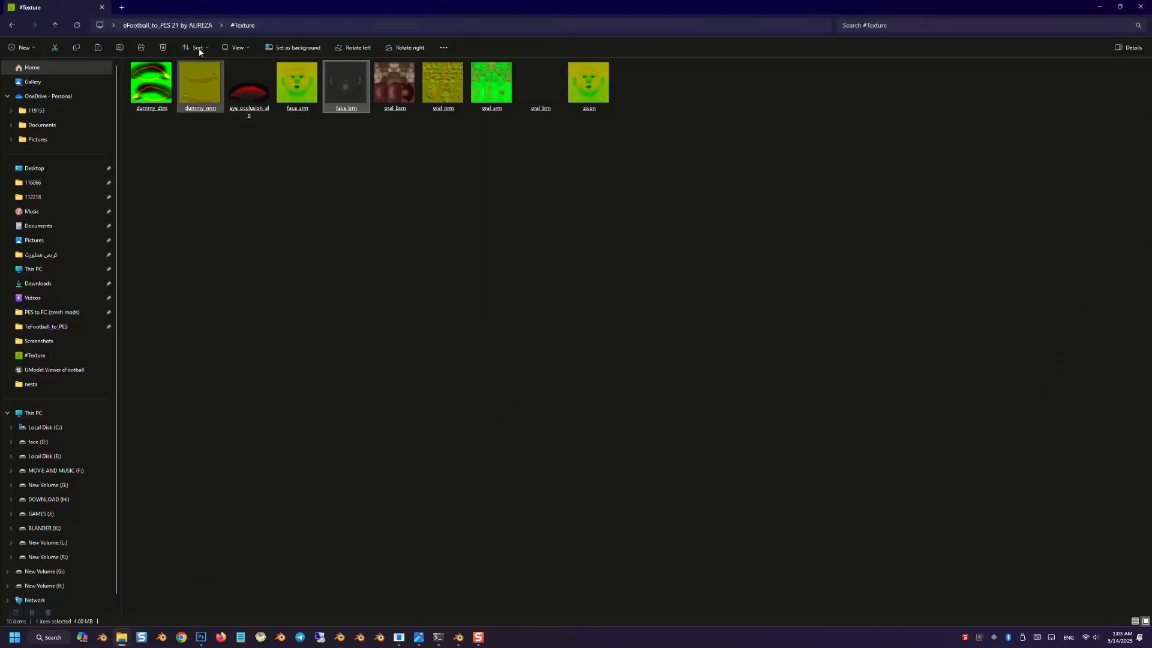
click(178, 26)
double_click(181, 101)
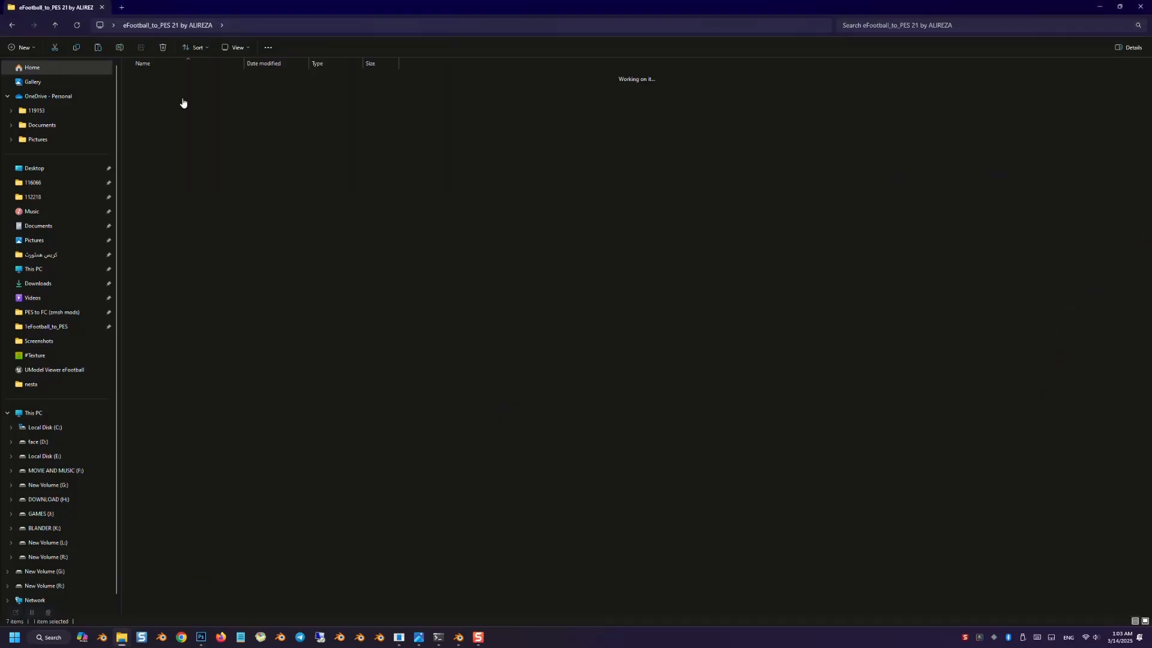
click(157, 104)
double_click(155, 90)
double_click(147, 77)
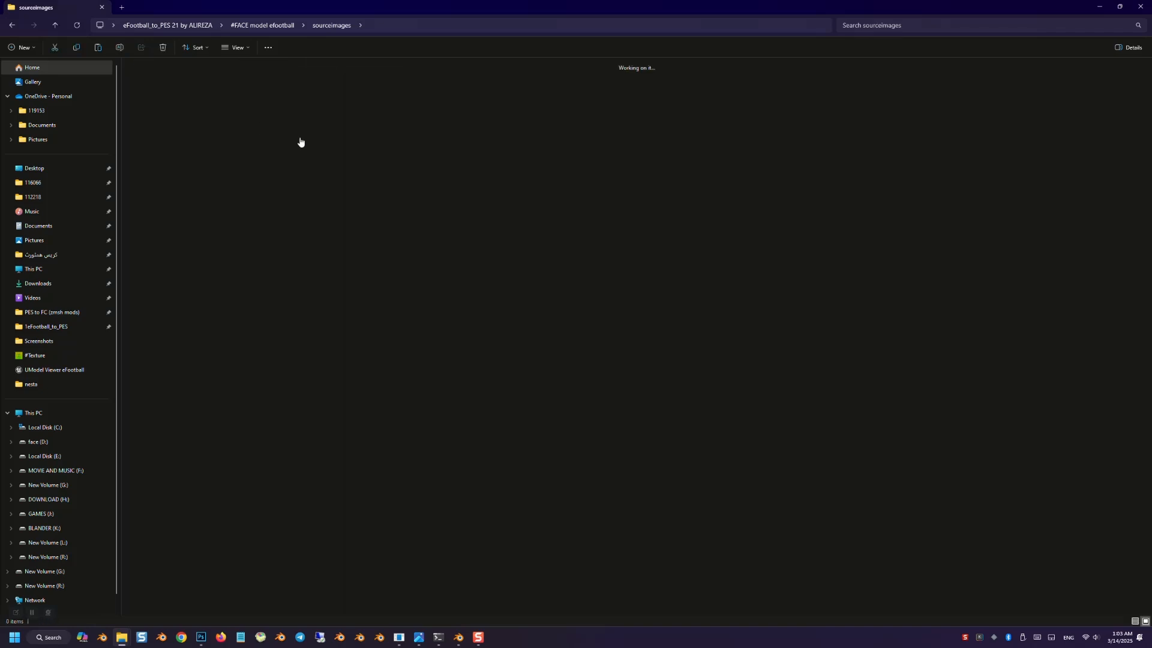
right_click(708, 197)
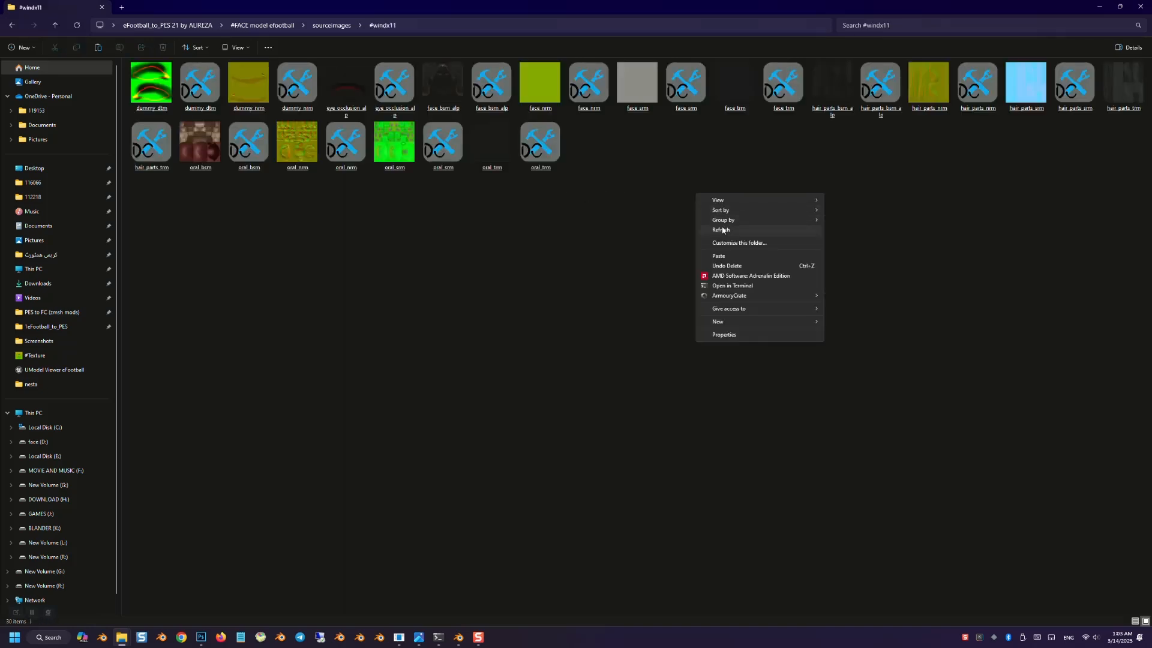
click(726, 256)
click(536, 245)
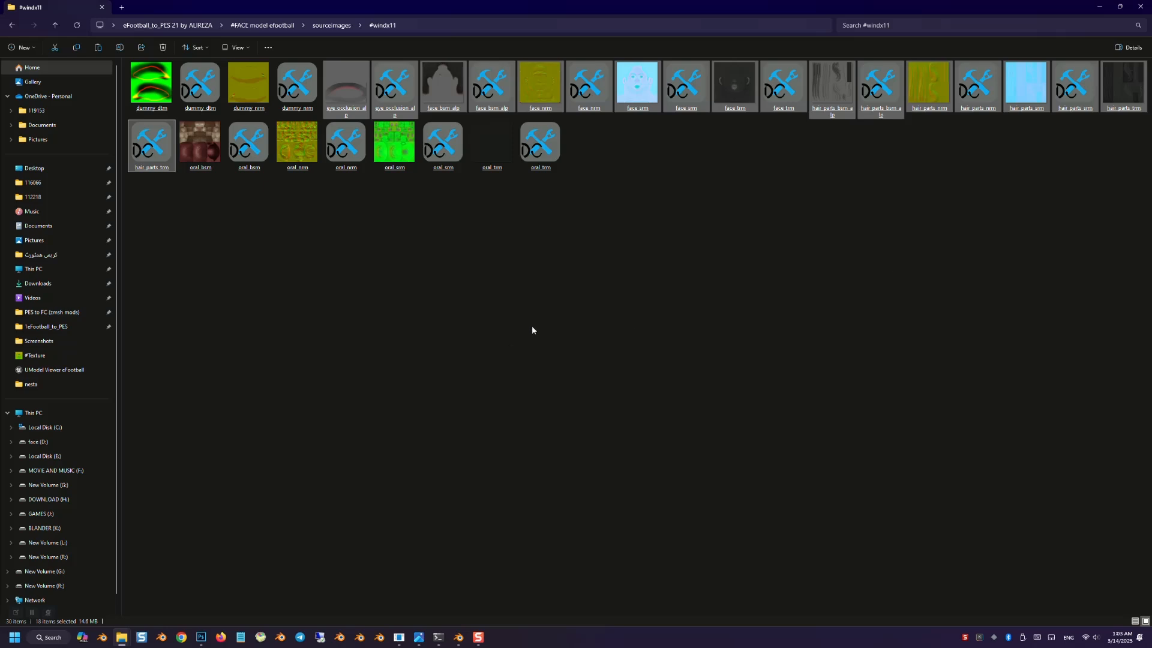
Step: Launch Blender from the blender-2.92.0-windows64 folder inside the eFootball_to_PES 21 folder
click(261, 25)
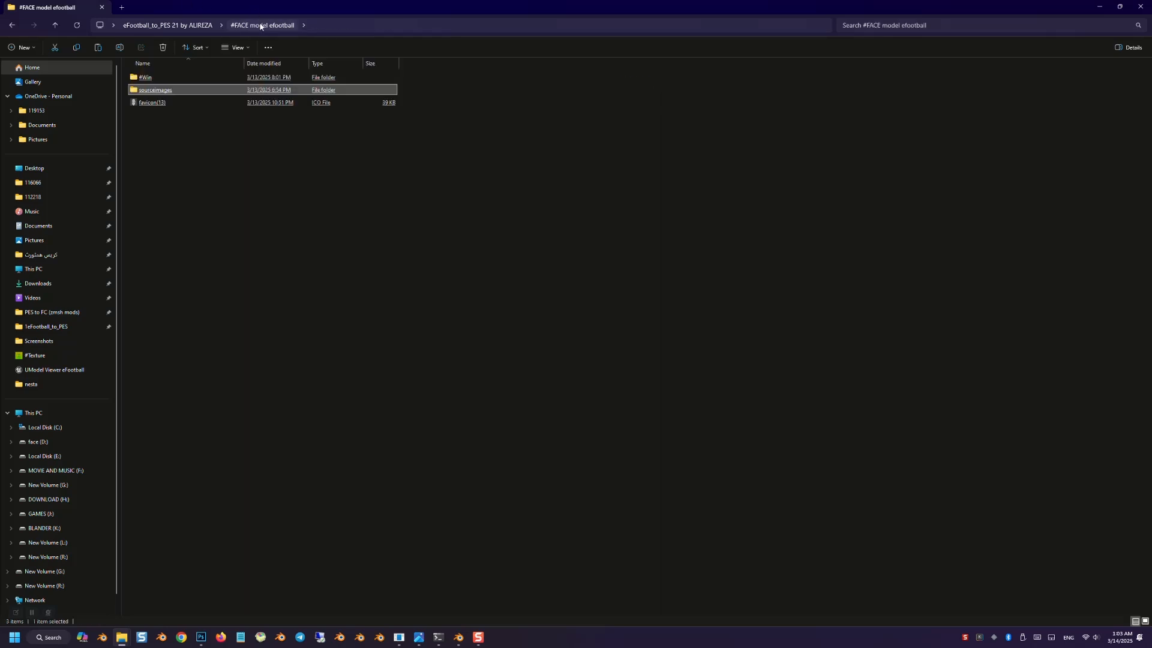
click(369, 218)
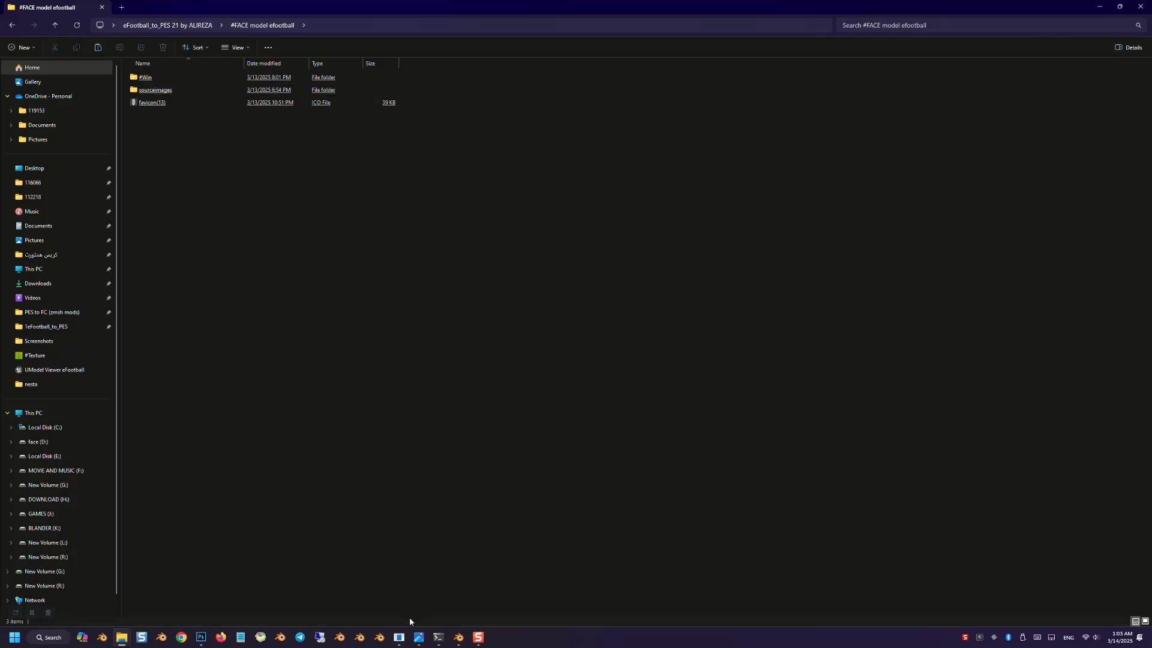
click(168, 25)
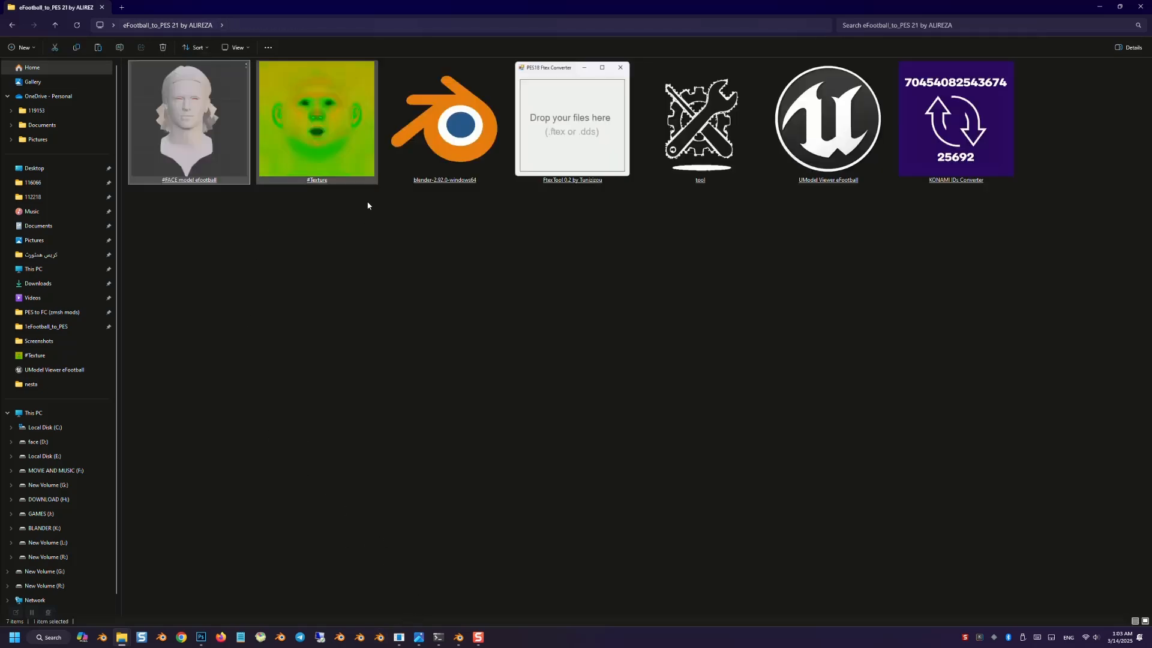
double_click(447, 138)
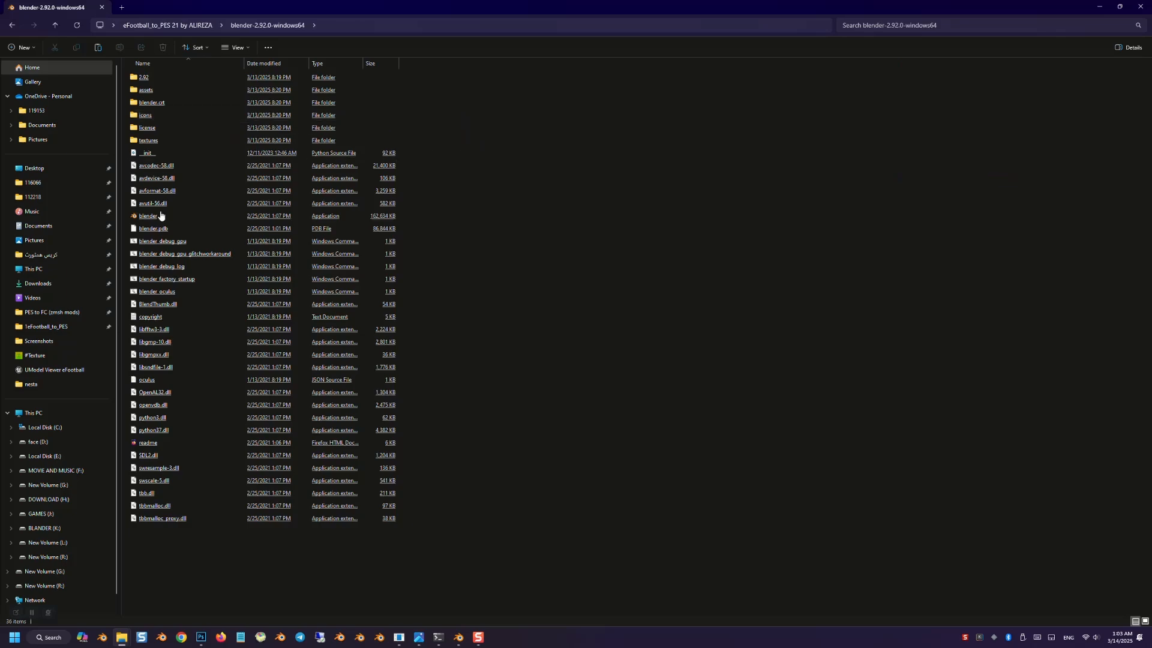
click(160, 216)
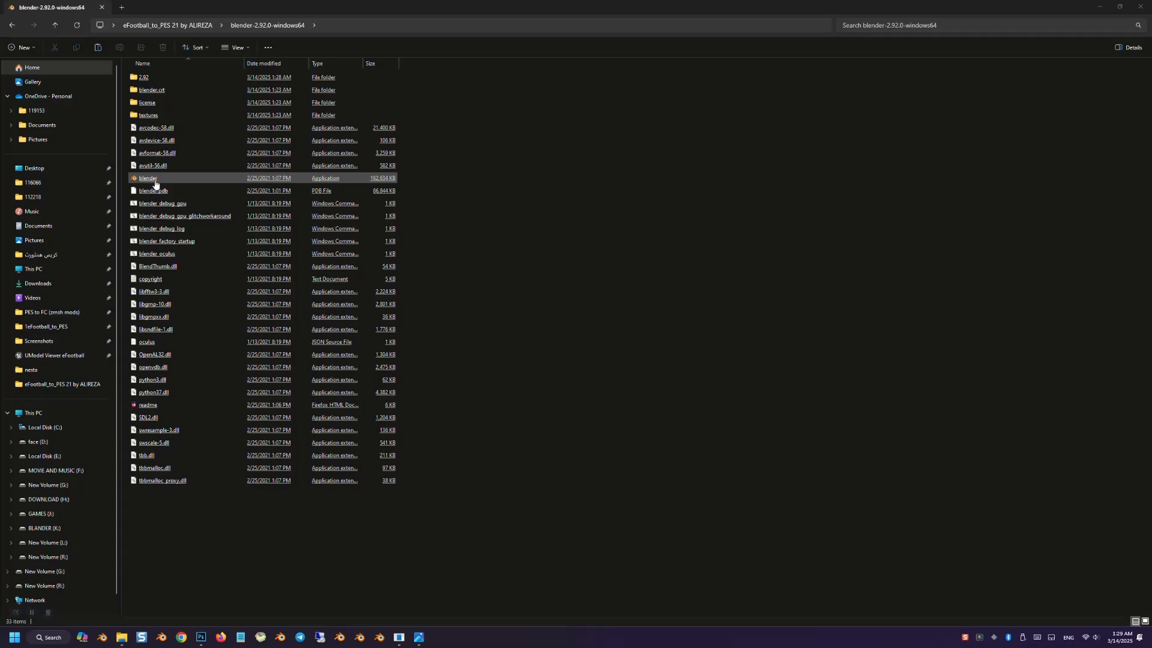
double_click(153, 181)
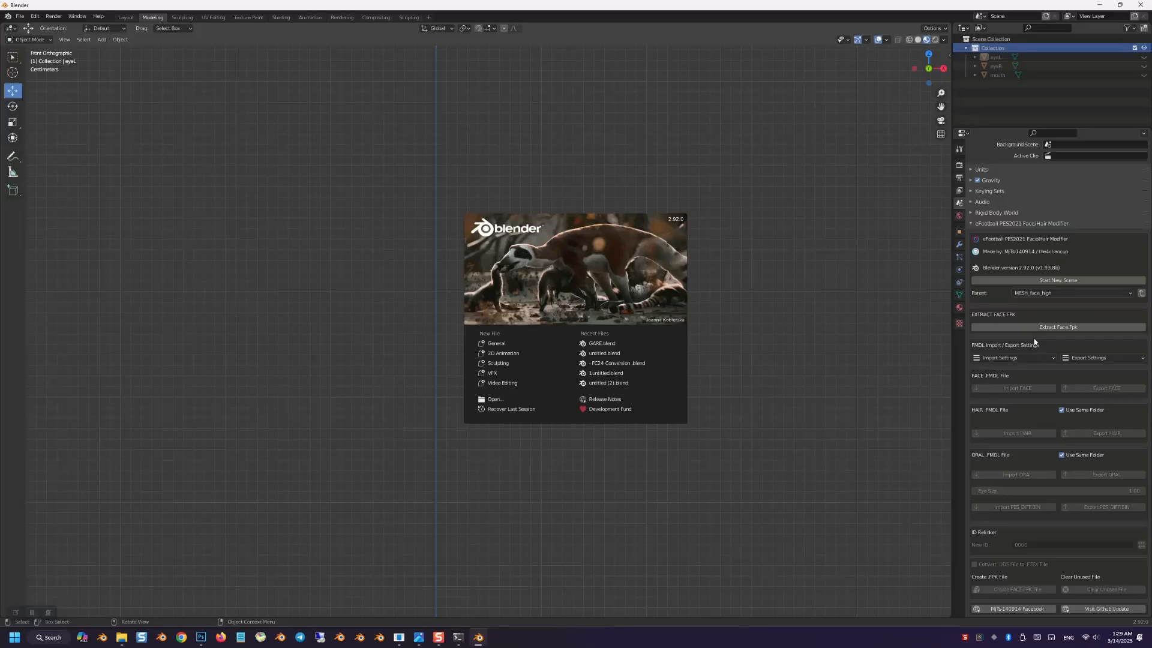
Step: Extract the face FPK file from the #Win folder of #FACE model efootball with the PES2021 Face/Hair Modifier, importing the face and hair
click(1039, 328)
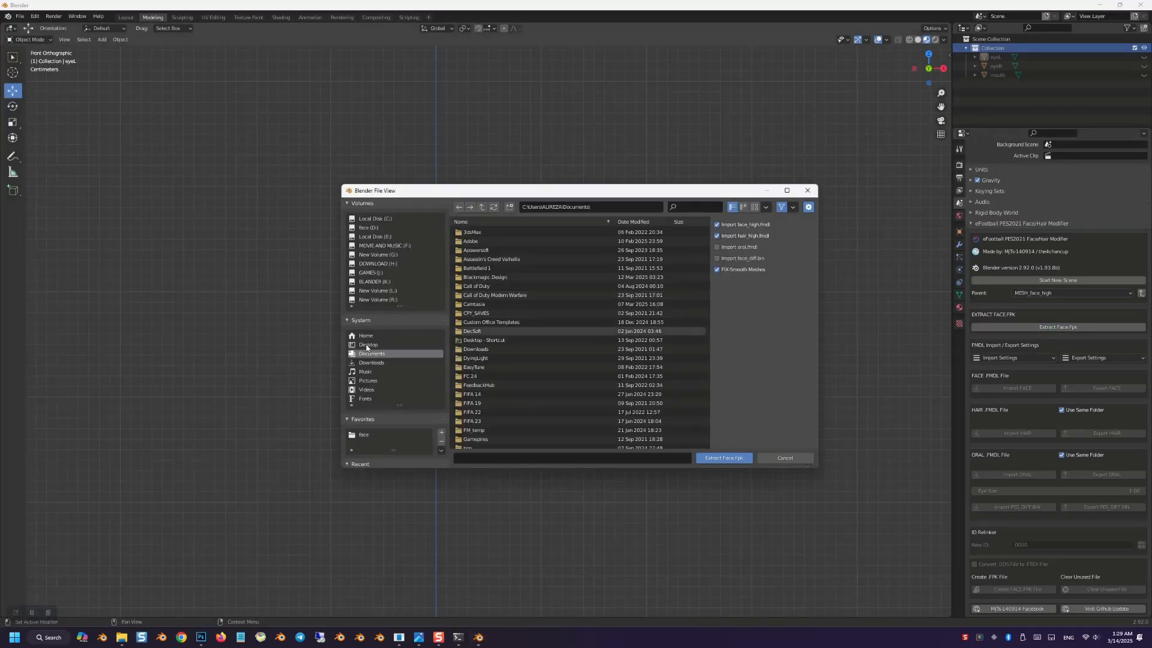
click(367, 347)
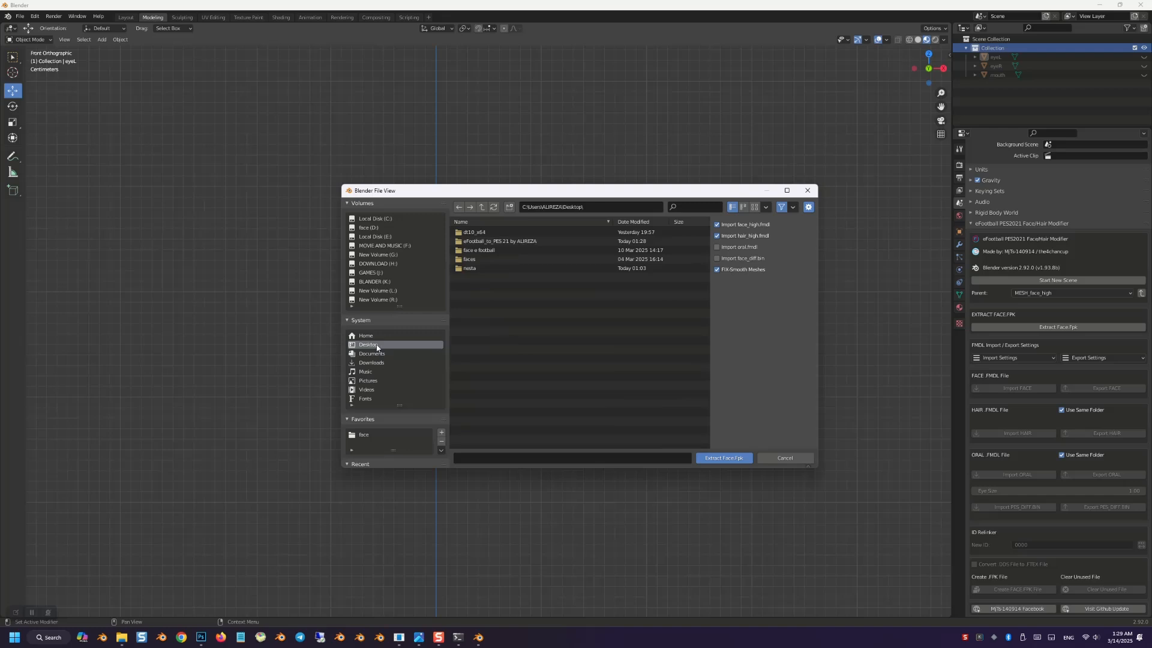
double_click(500, 241)
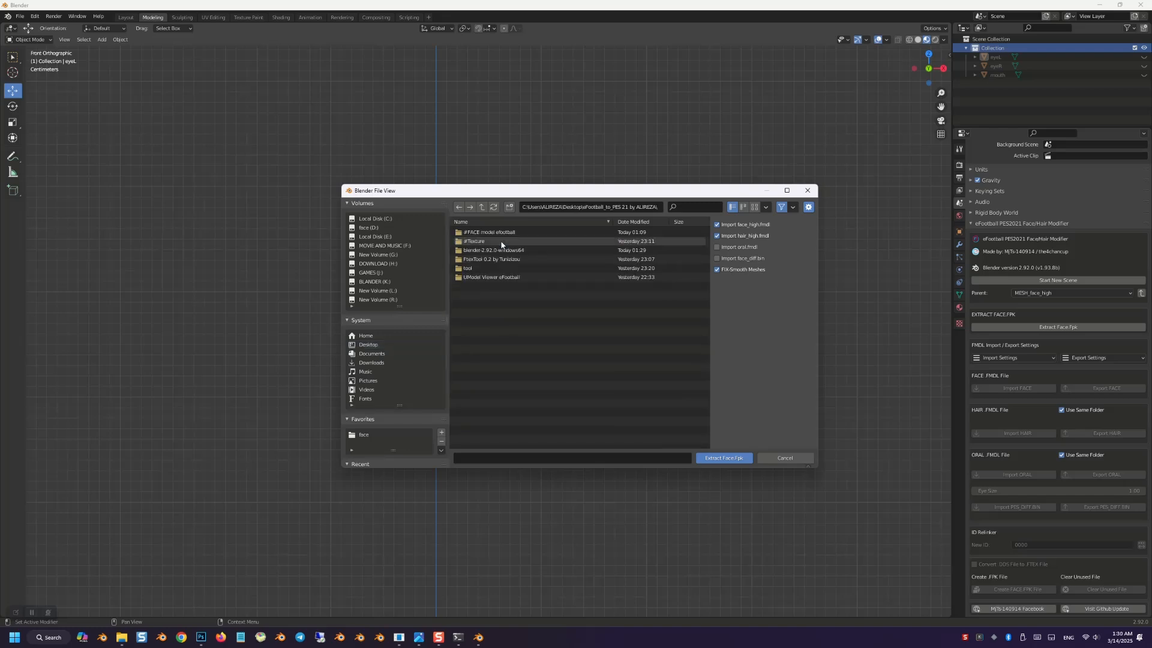
double_click(489, 232)
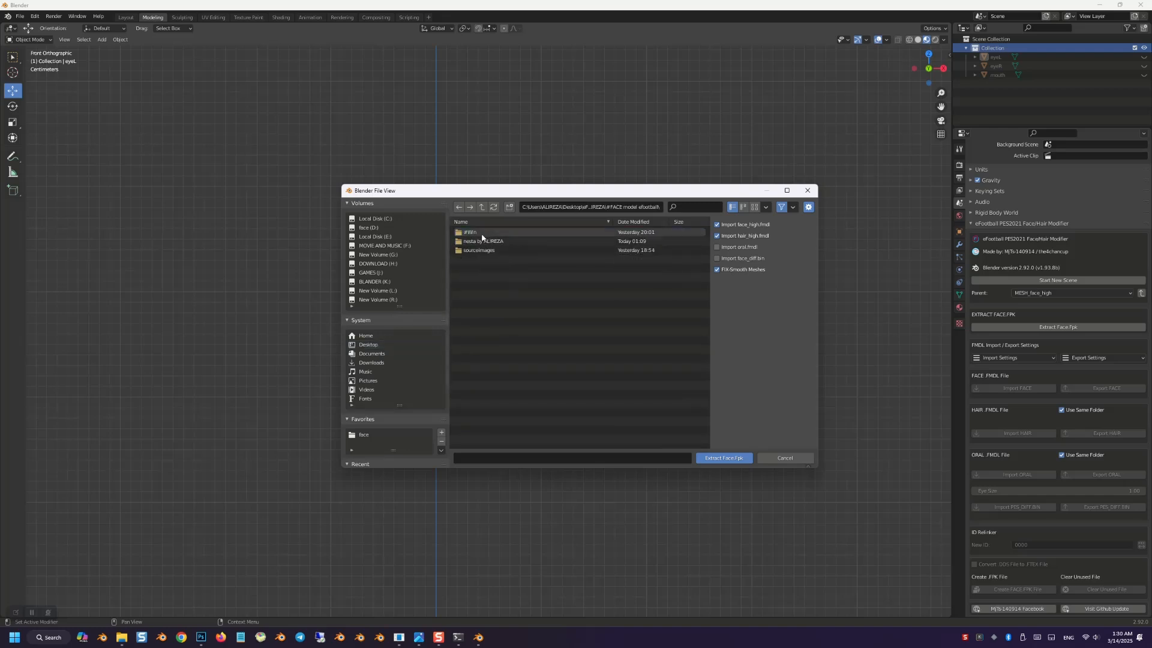
double_click(482, 235)
double_click(482, 239)
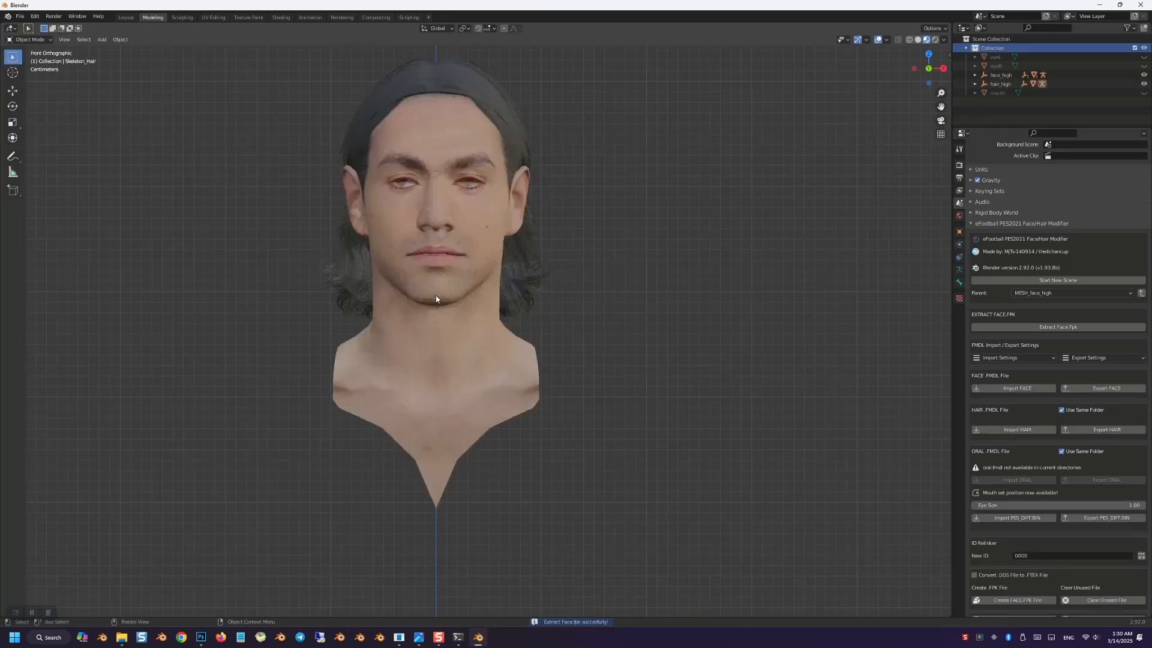
Step: Import the PES_DIFF.BIN data for the extracted head model
drag(456, 294, 456, 295)
middle_drag(455, 296, 46, 303)
click(412, 340)
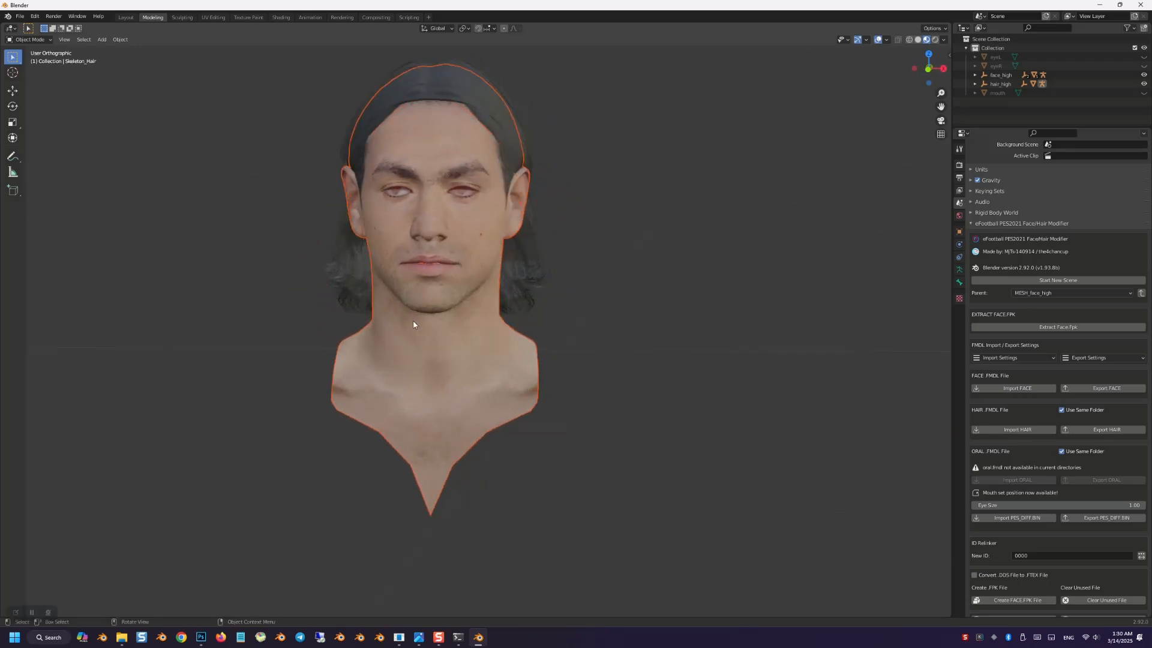
key(KP_1)
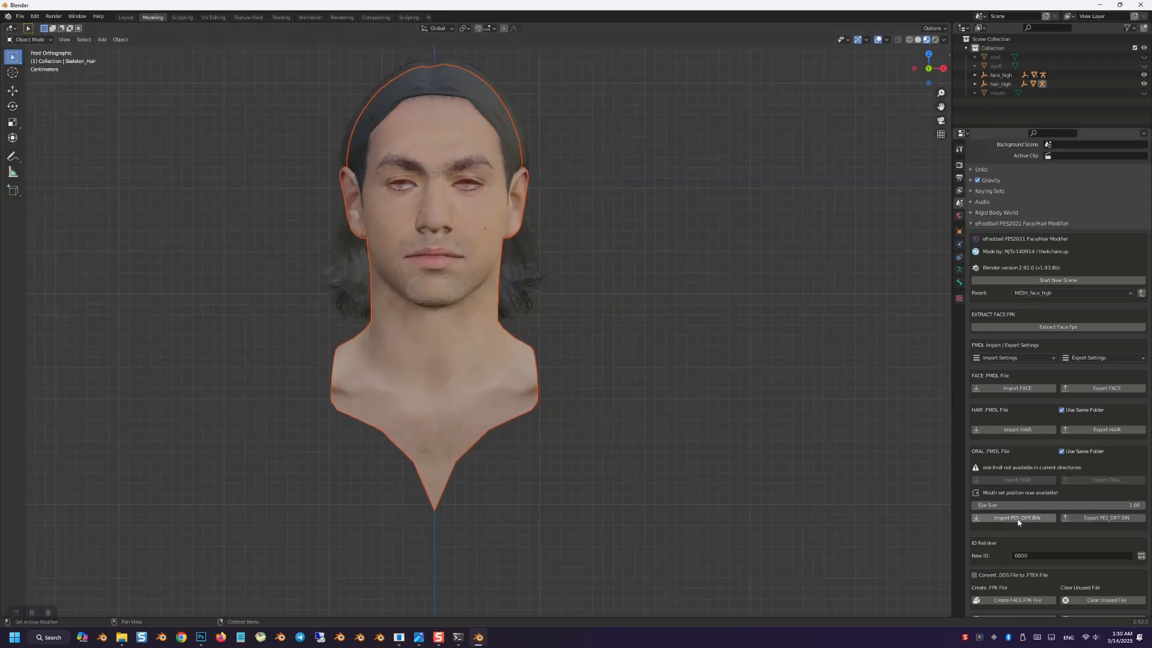
click(1043, 520)
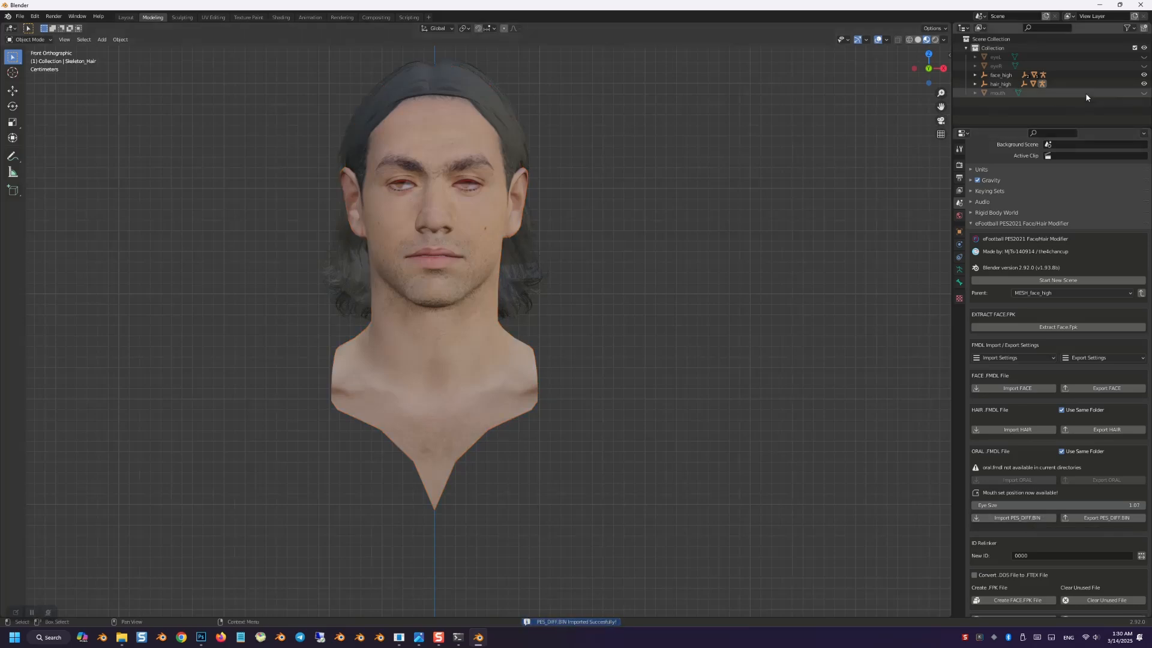
Step: Unhide the eyeL and eyeR objects on the head model
click(1144, 57)
click(1144, 66)
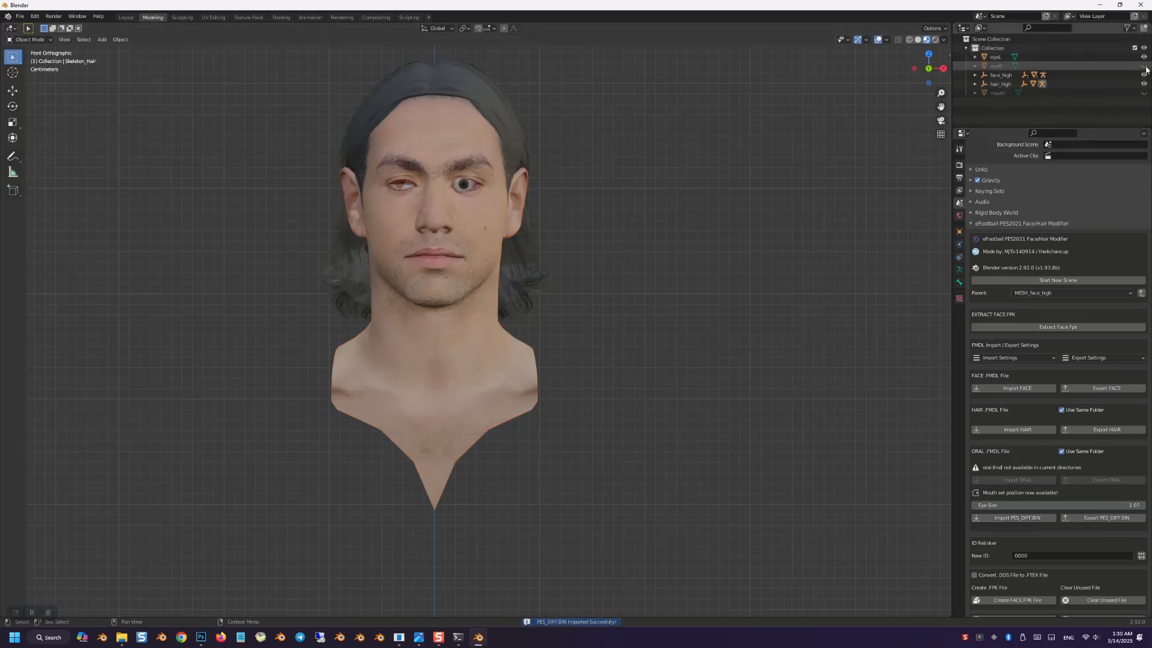
click(866, 40)
scroll(391, 110, up, 6)
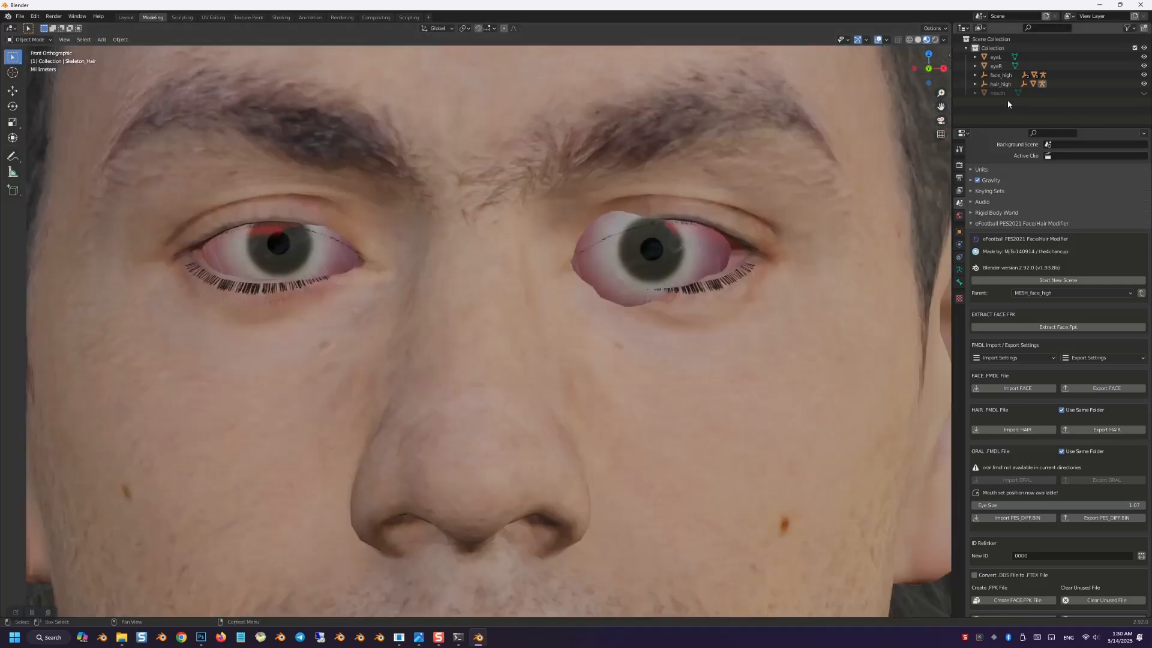
Step: Move eyeL outward along X to centre it in its socket, and push it back along Y
click(996, 57)
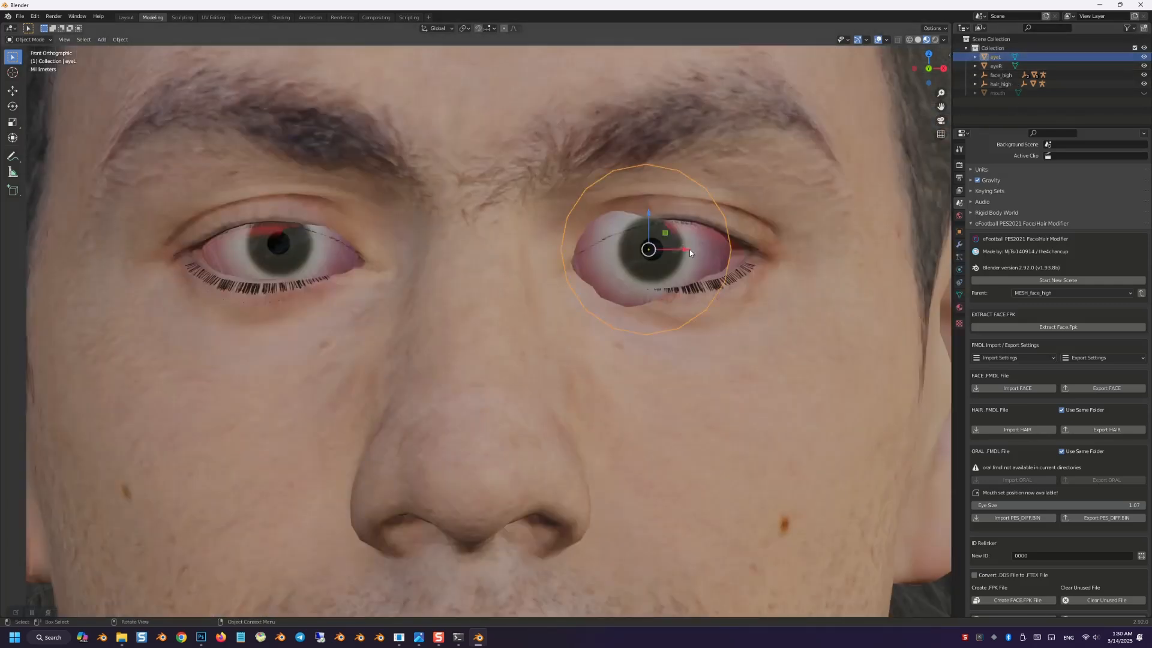
drag(691, 249, 714, 249)
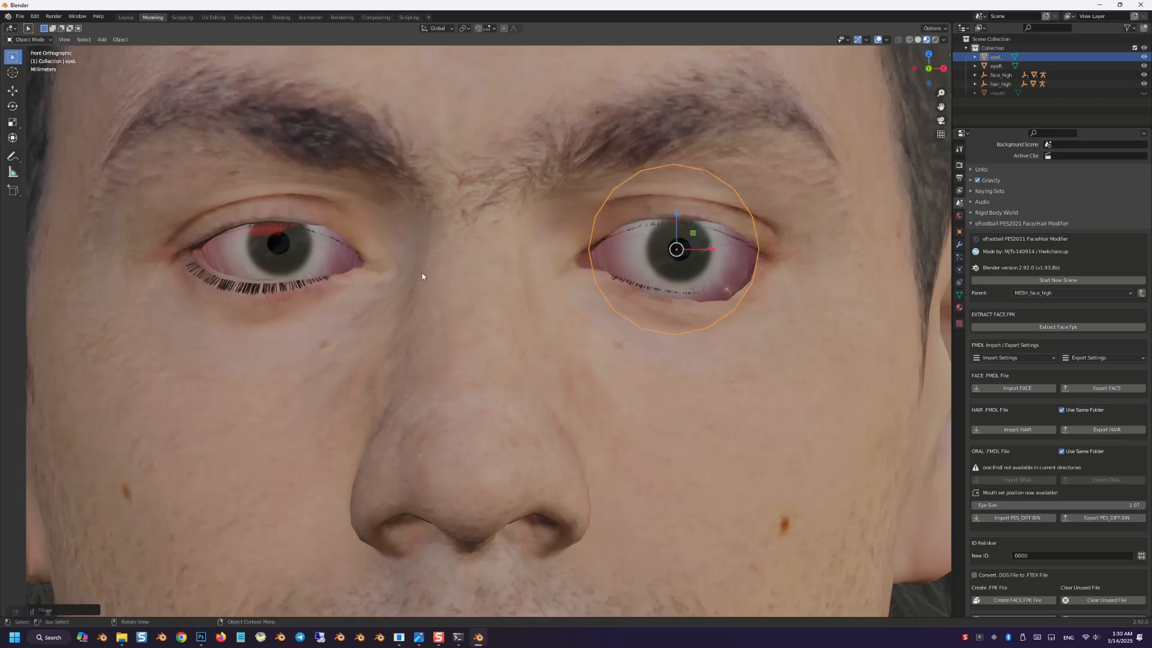
key(g)
key(KP_2)
key(KP_2)
key(KP_2)
key(KP_2)
key(KP_2)
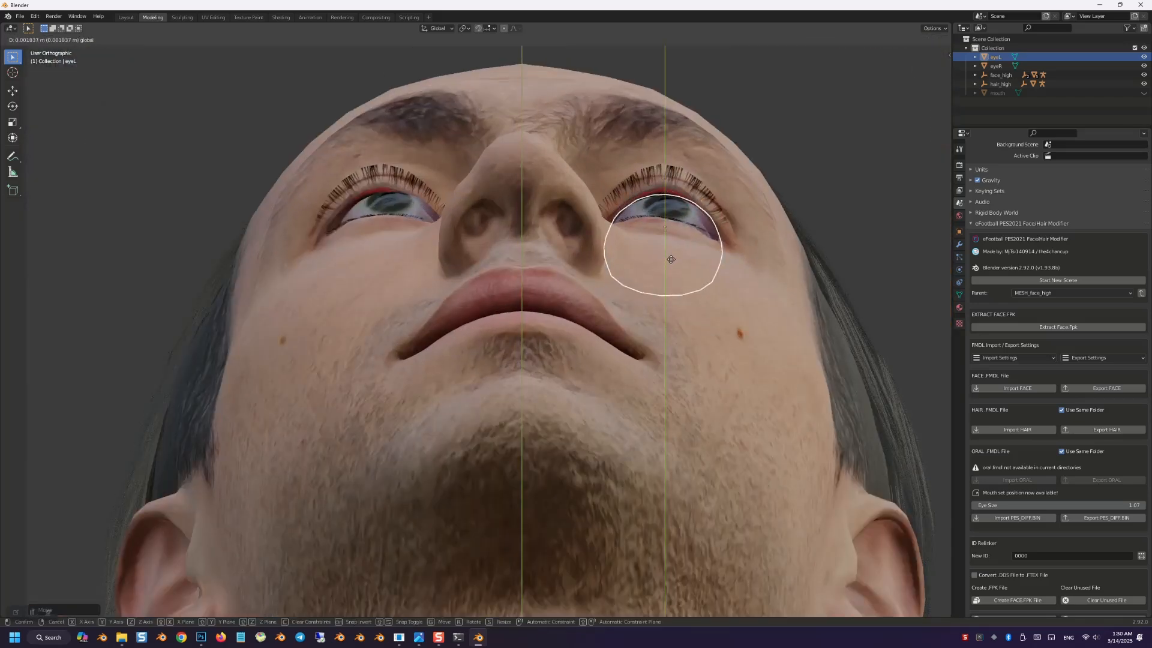
click(671, 262)
Step: Push eyeL about 0.0045 m farther back into the head along Y, judging the depth in side view
key(KP_3)
key(KP_Decimal)
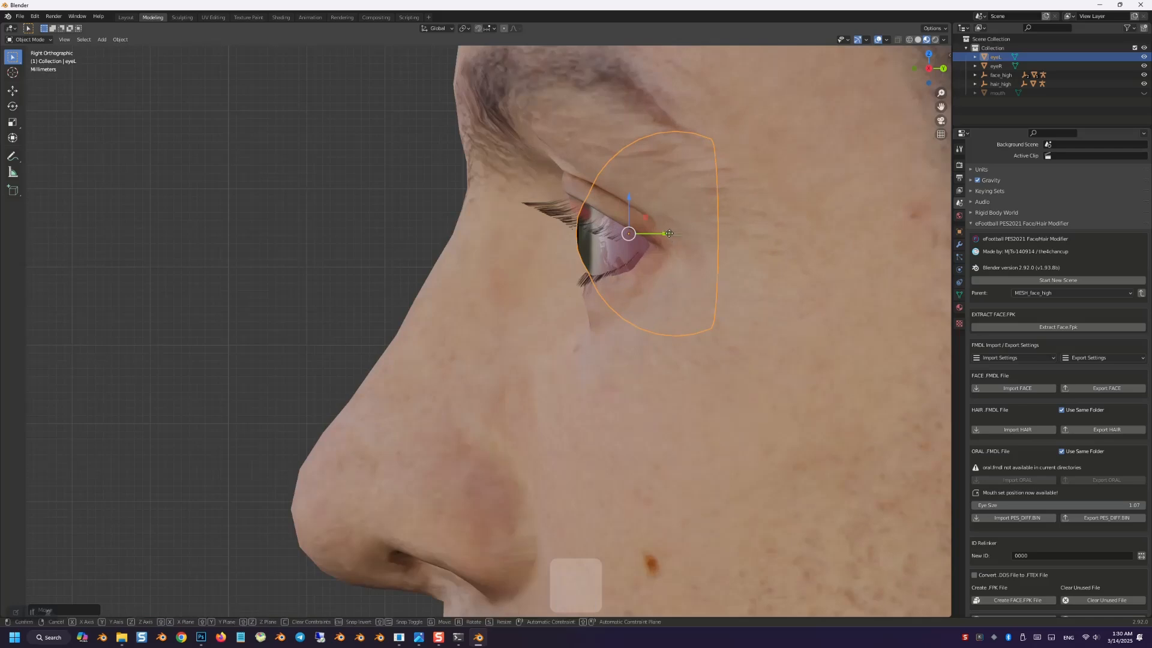
key(g)
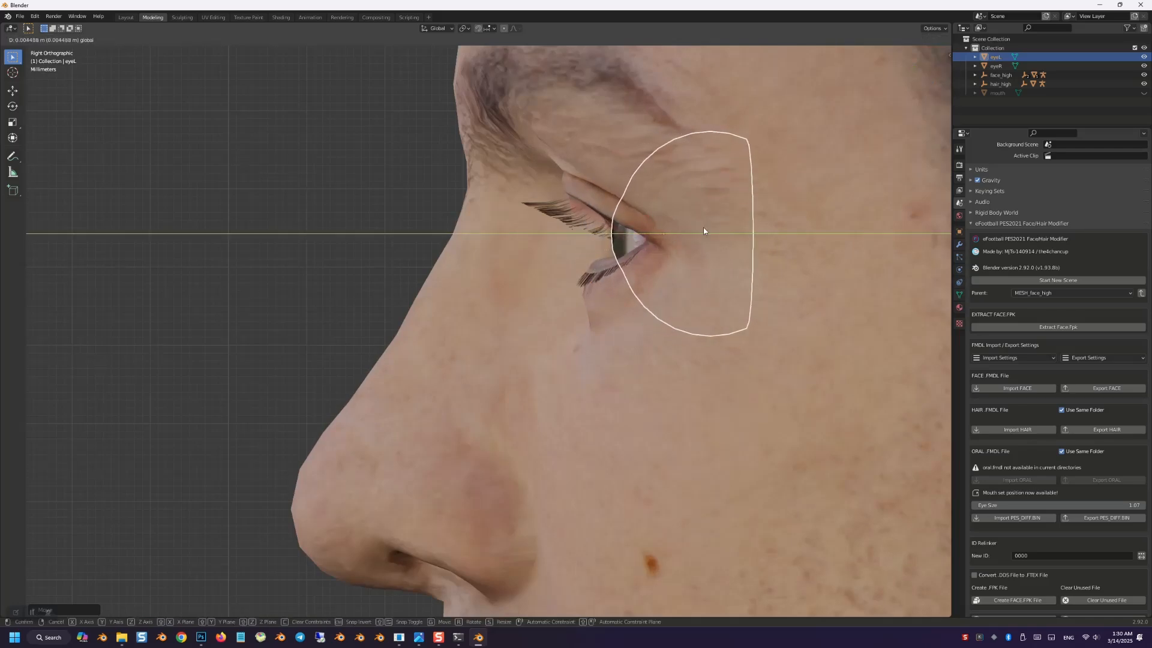
click(704, 231)
Step: Push eyeR back into its socket along Y, judging the depth from the opposite side view
key(ctrl+KP_3)
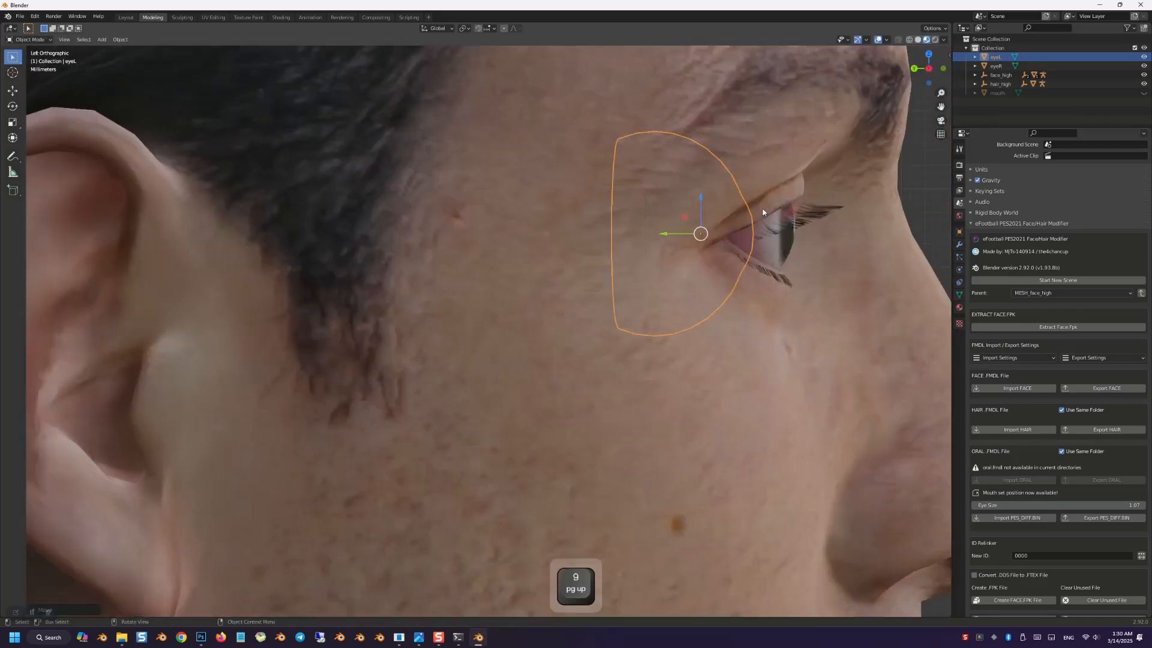
click(996, 66)
drag(706, 226, 657, 232)
key(KP_1)
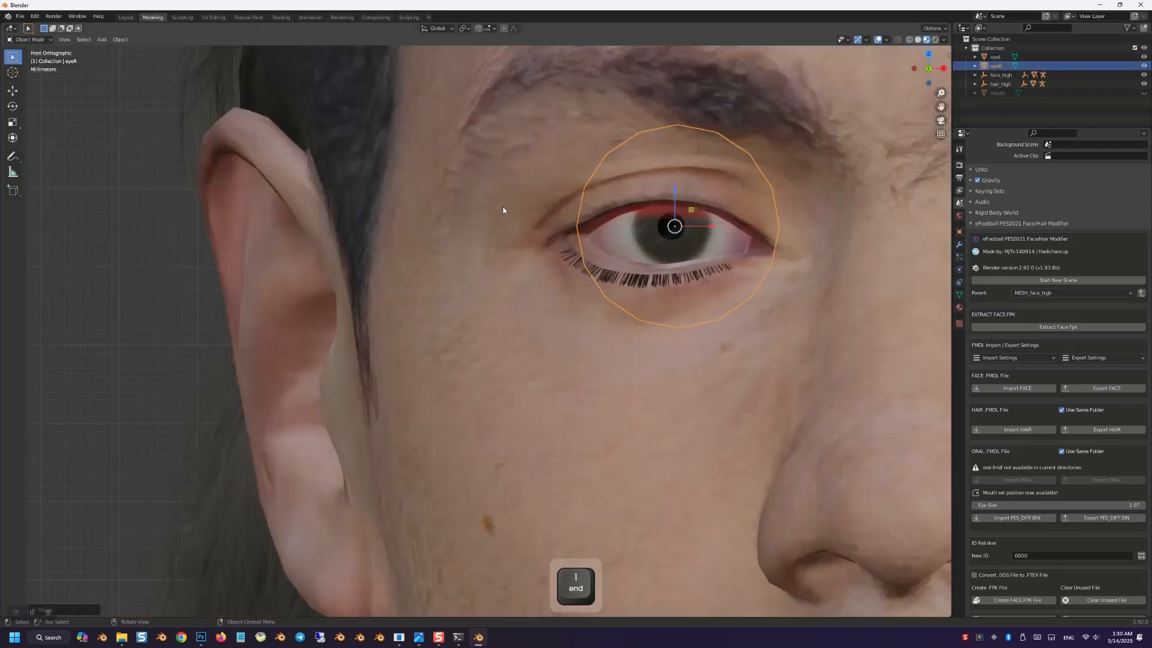
Step: Shift eyeL slightly toward the nose along X in front view
scroll(506, 211, down, 6)
scroll(717, 246, up, 5)
click(752, 205)
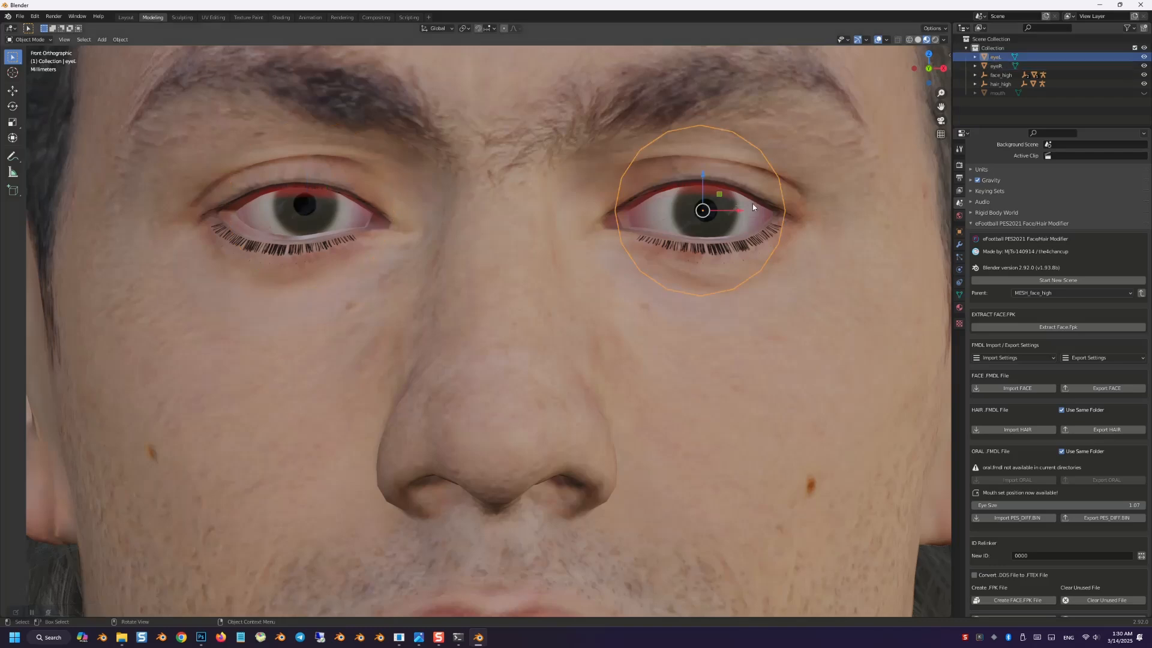
drag(732, 211, 721, 211)
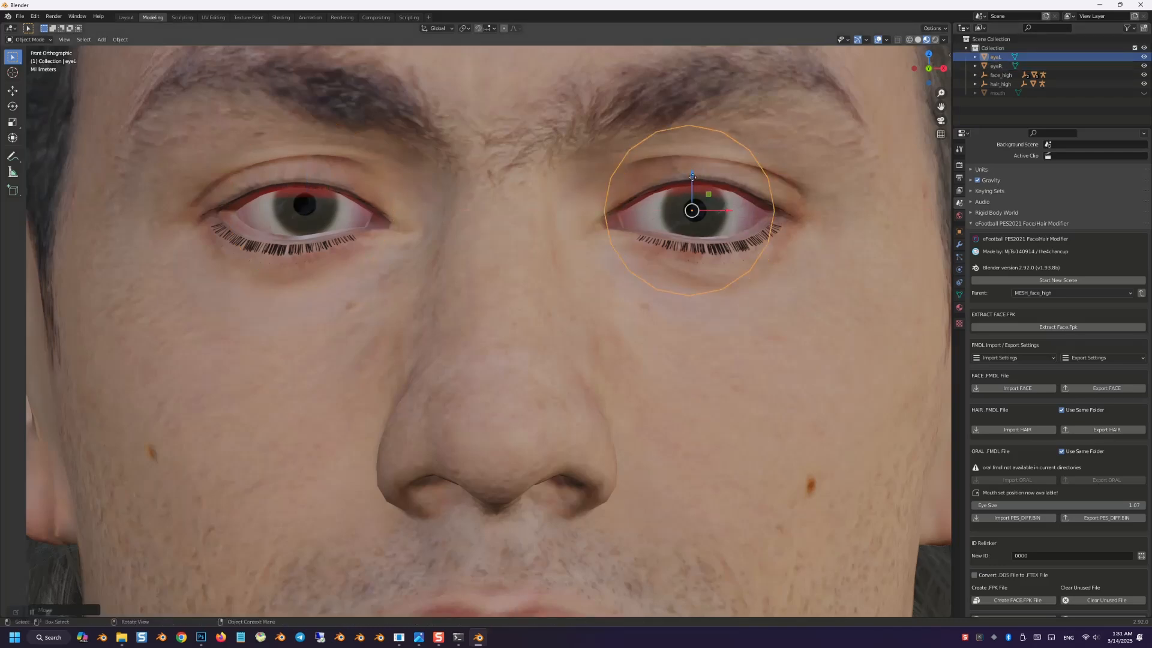
Step: Raise eyeR slightly along Z in front view and check both eyes on the whole head
click(297, 222)
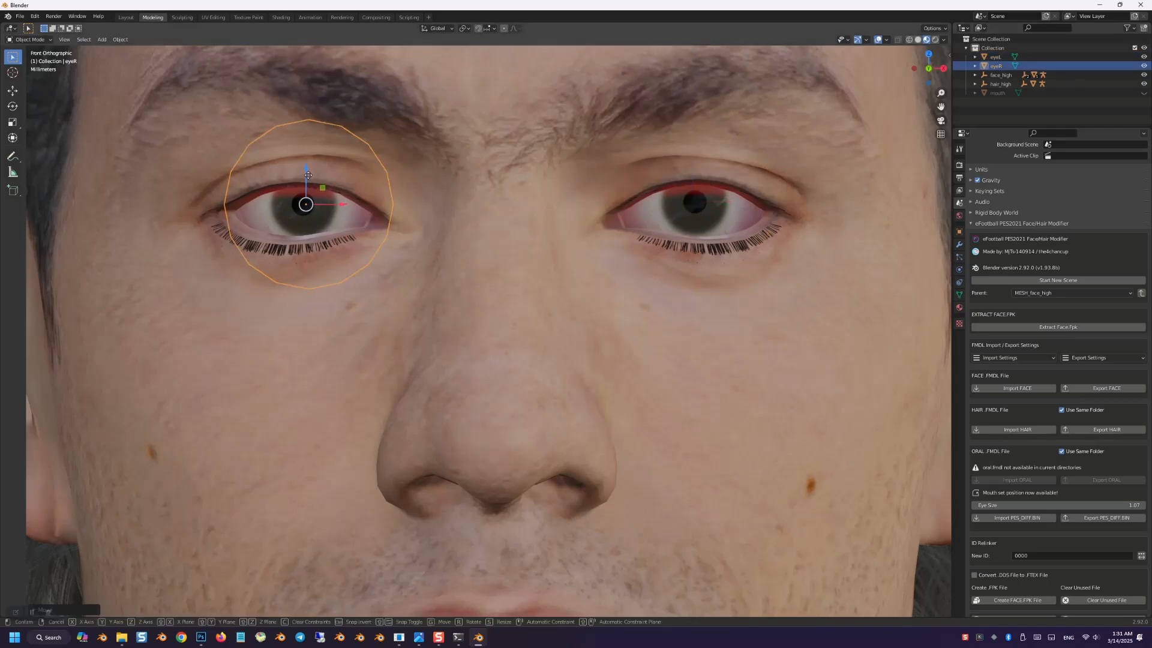
drag(309, 174, 312, 174)
scroll(533, 141, down, 5)
scroll(492, 279, down, 4)
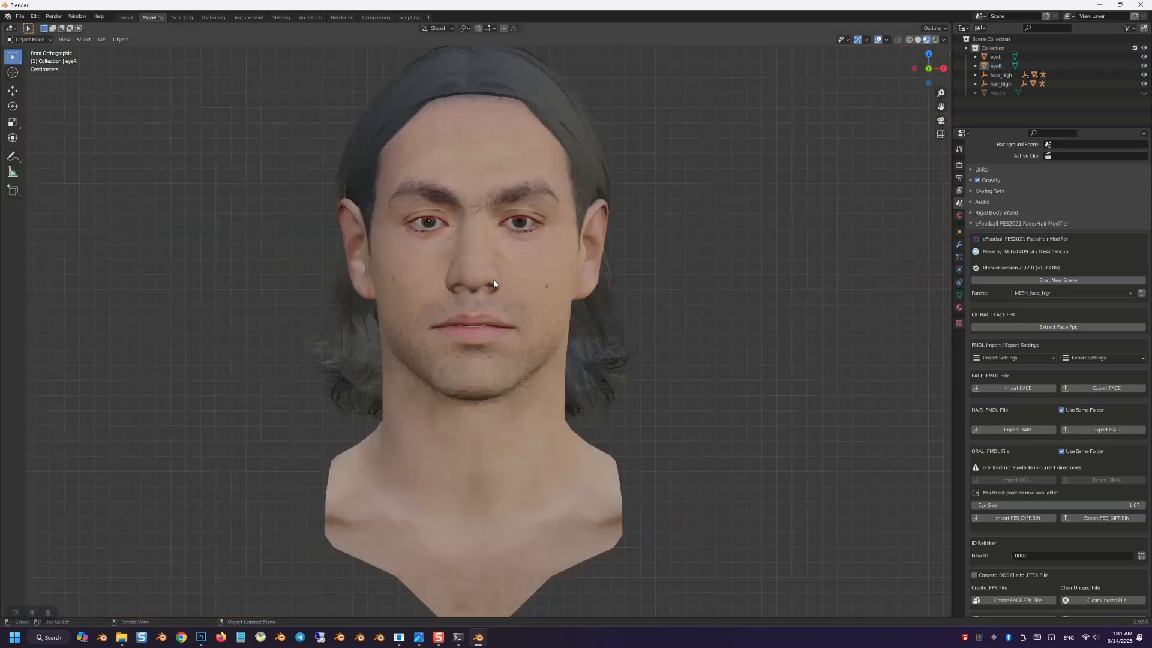
Step: Export the adjusted eye positions to PES_DIFF.BIN and create the face FPK file
scroll(441, 211, up, 4)
scroll(586, 250, up, 4)
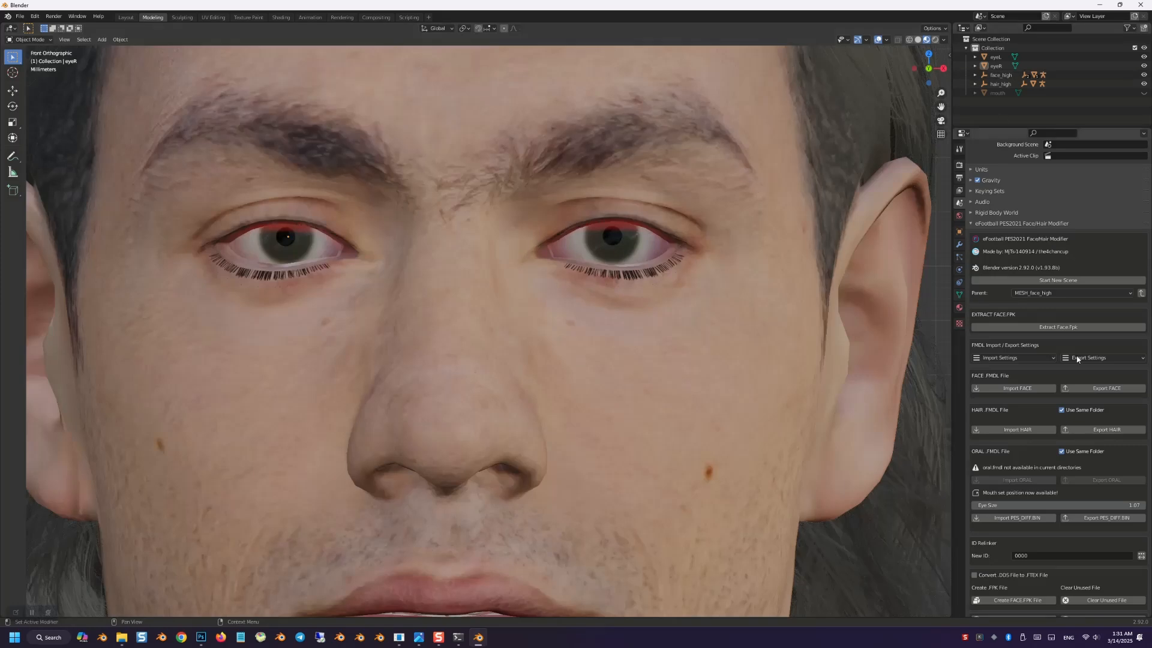
click(1123, 518)
scroll(1110, 516, down, 1)
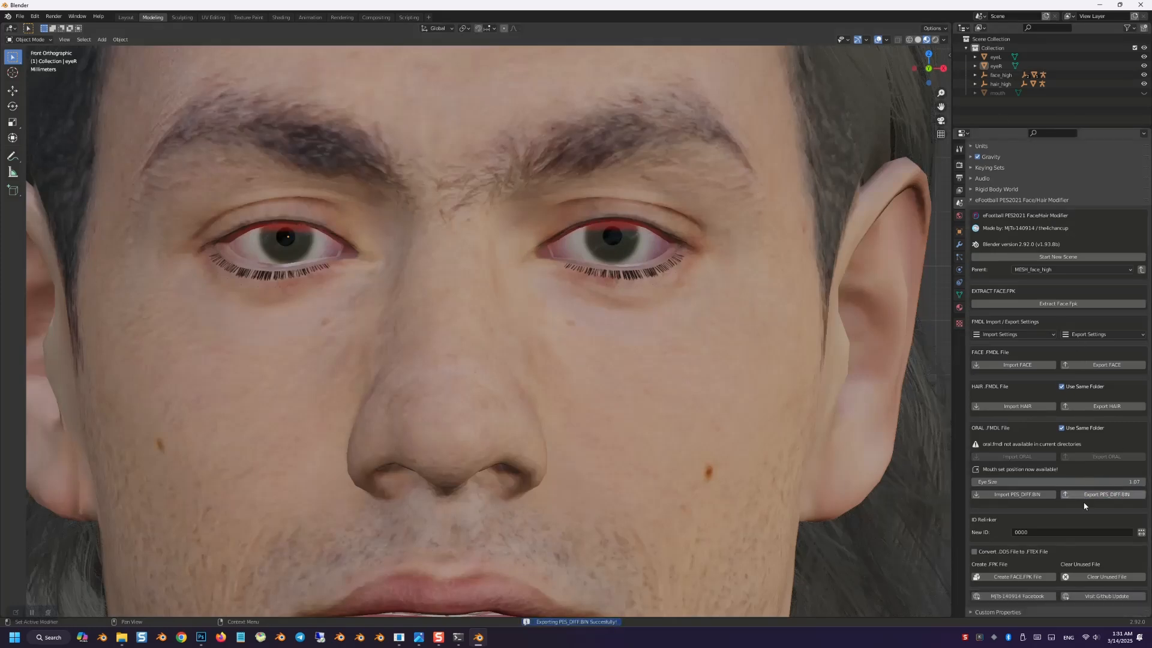
click(1047, 577)
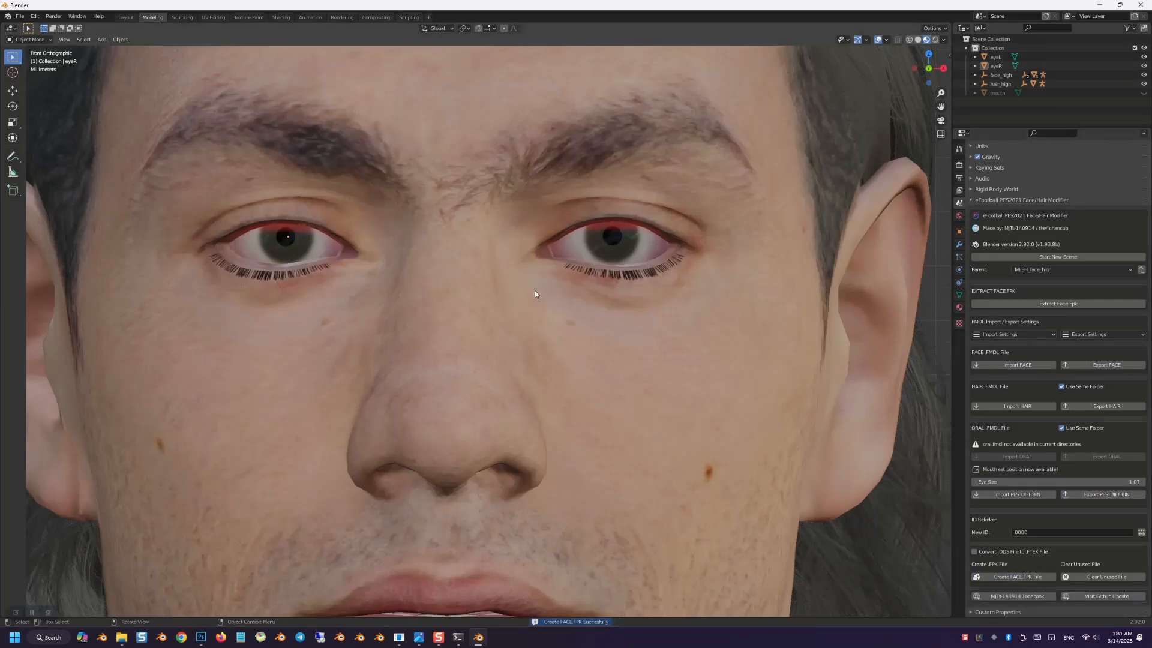
scroll(534, 290, down, 5)
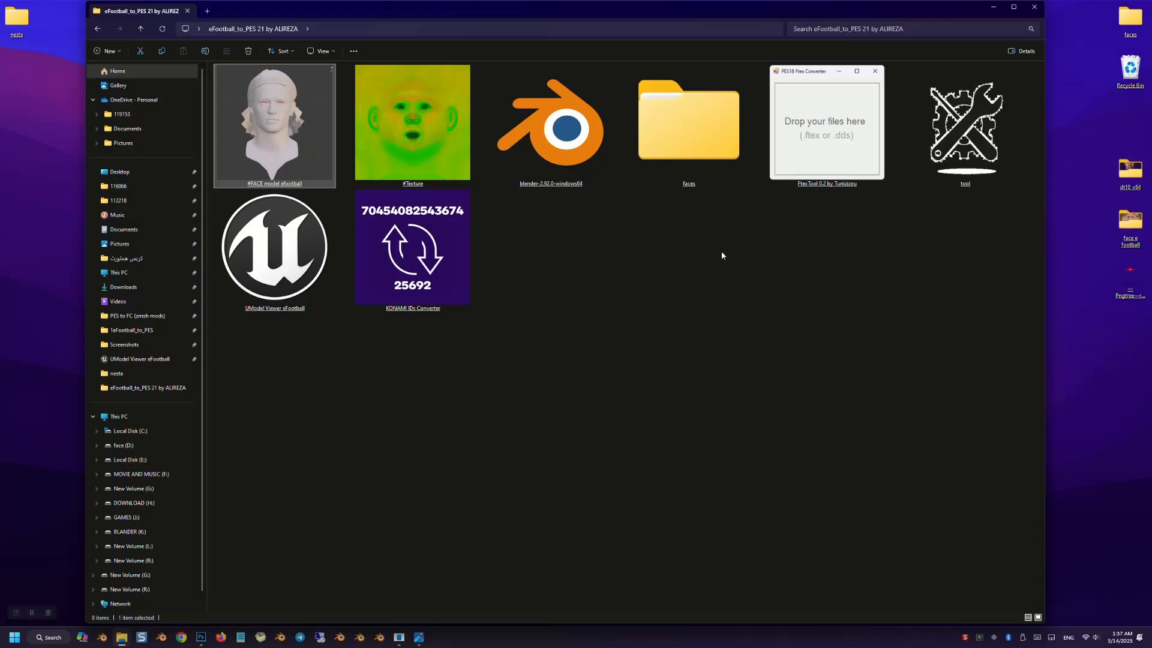
Step: Copy the ID folder inside #FACE model efootball to the clipboard
double_click(296, 128)
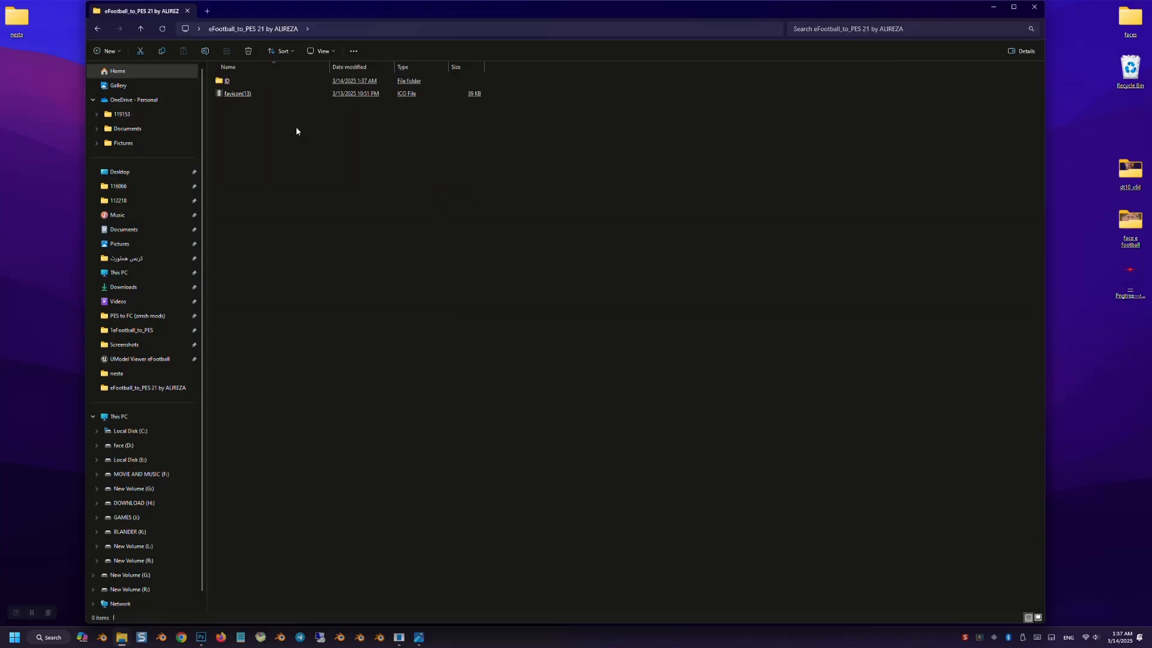
right_click(227, 83)
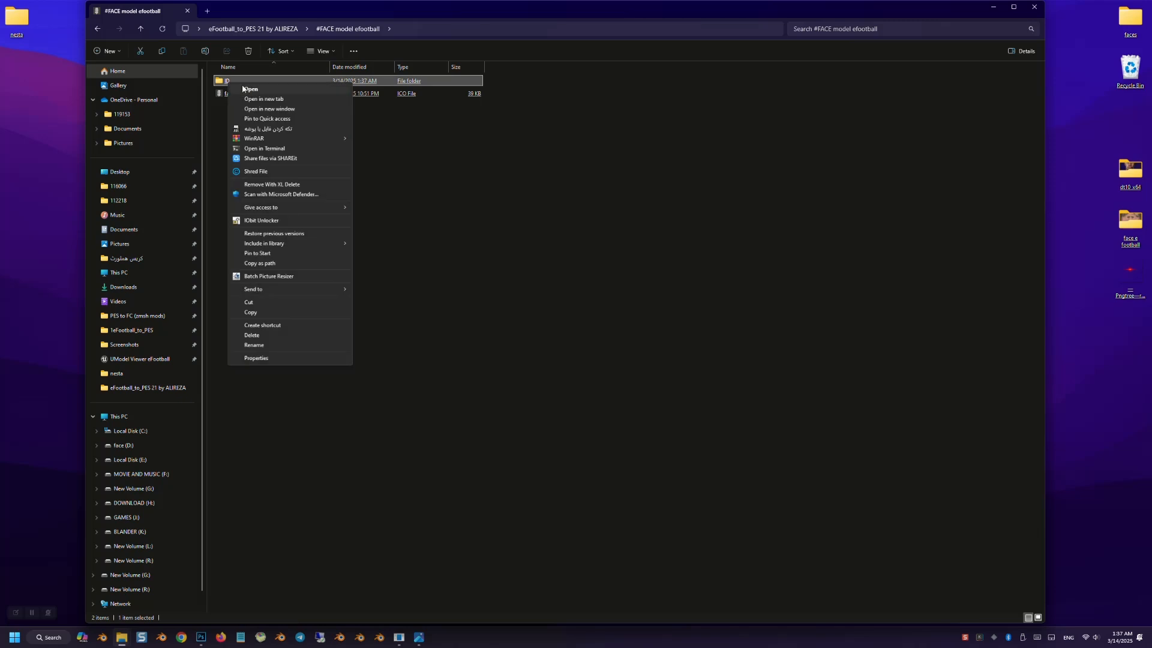
click(261, 313)
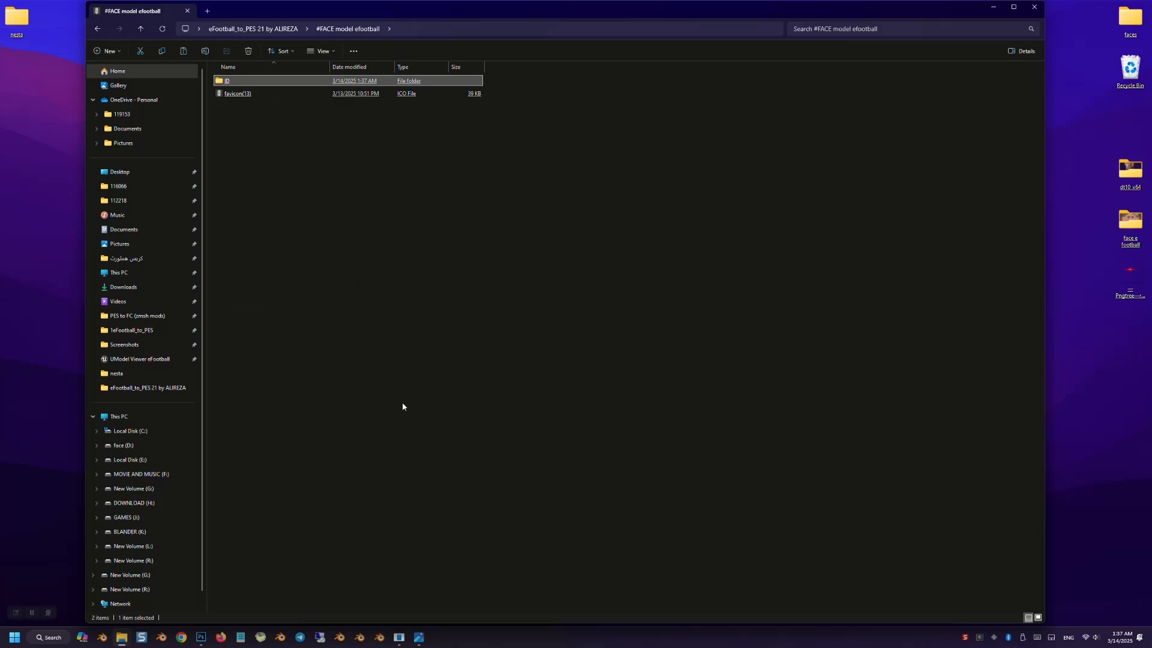
Step: Launch Blender from the blender-2.92.0-windows64 folder
click(251, 30)
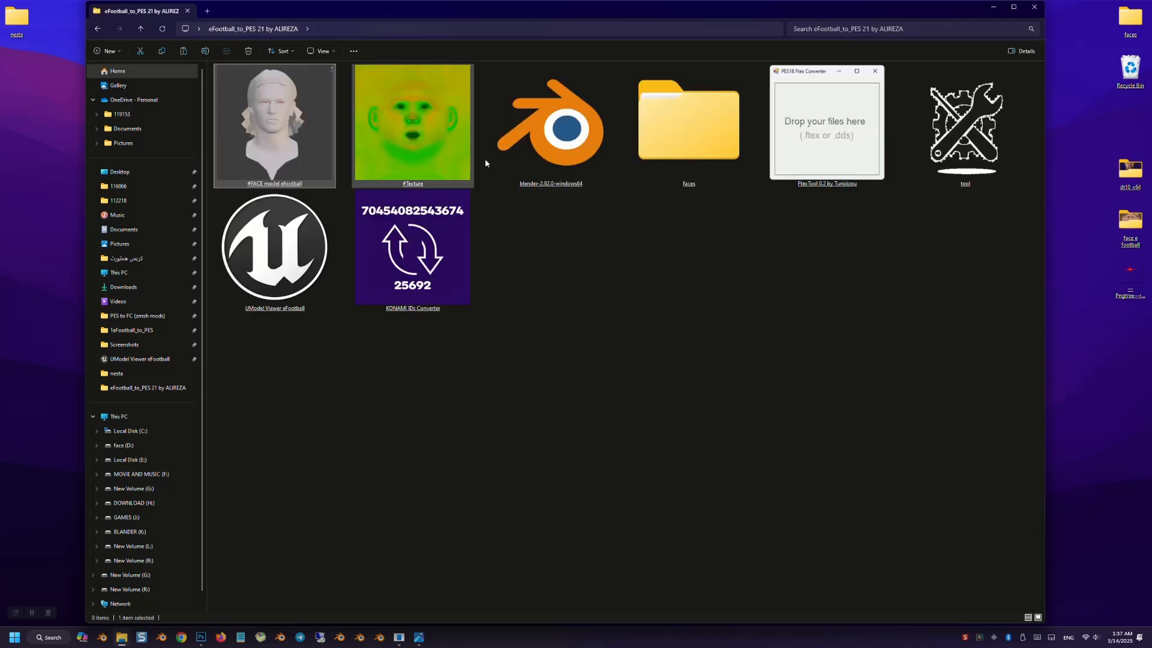
double_click(551, 157)
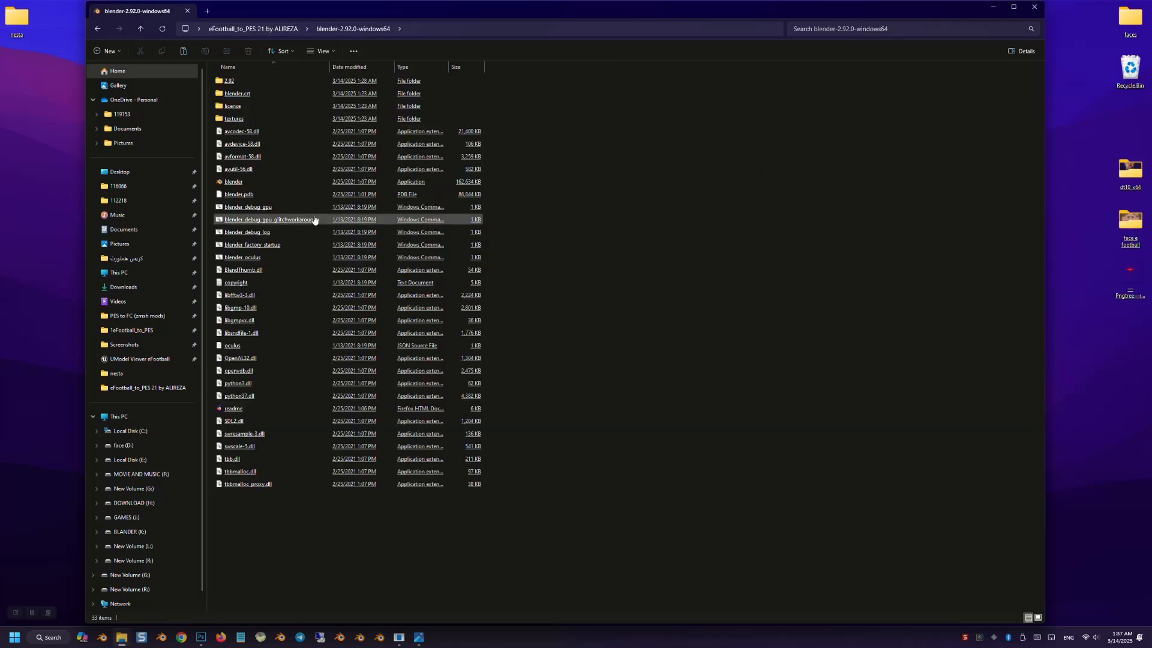
click(249, 182)
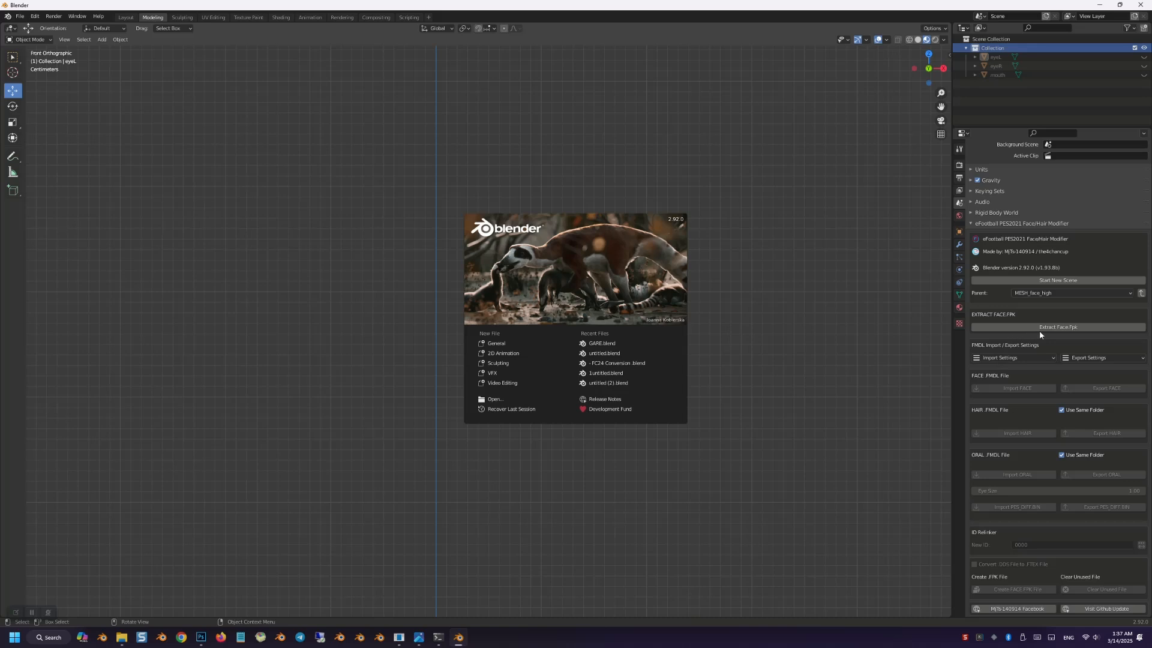
Step: Extract the face FPK from the ID folder in the Desktop's #FACE model efootball folder, importing the face and hair models
click(1040, 331)
click(1040, 329)
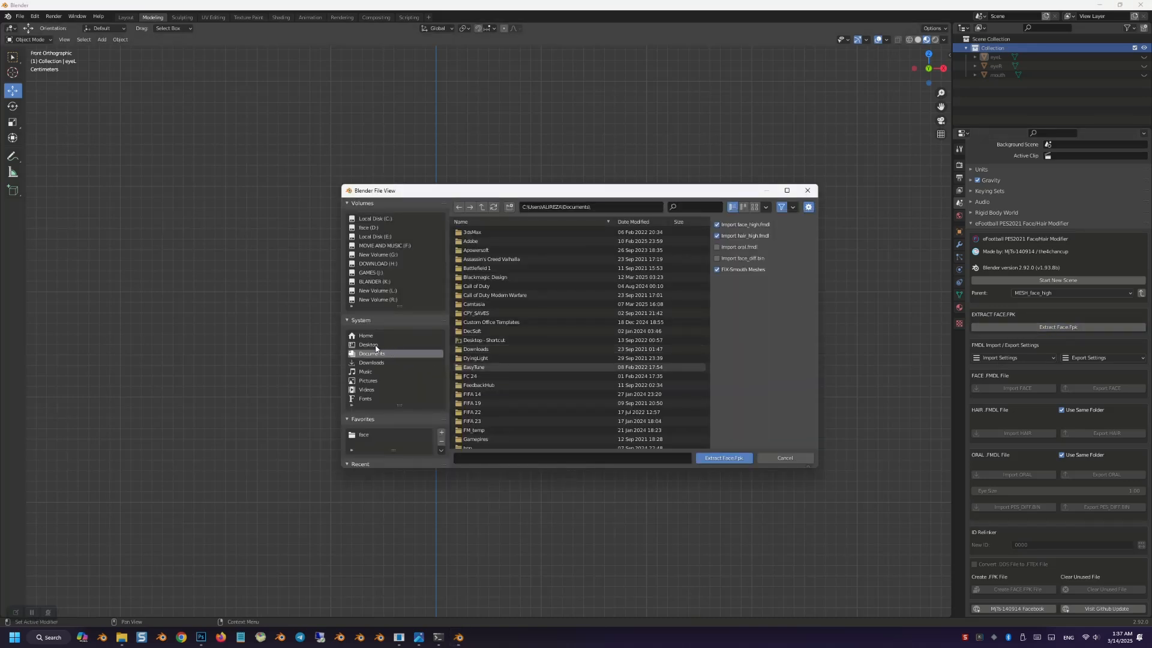
click(368, 344)
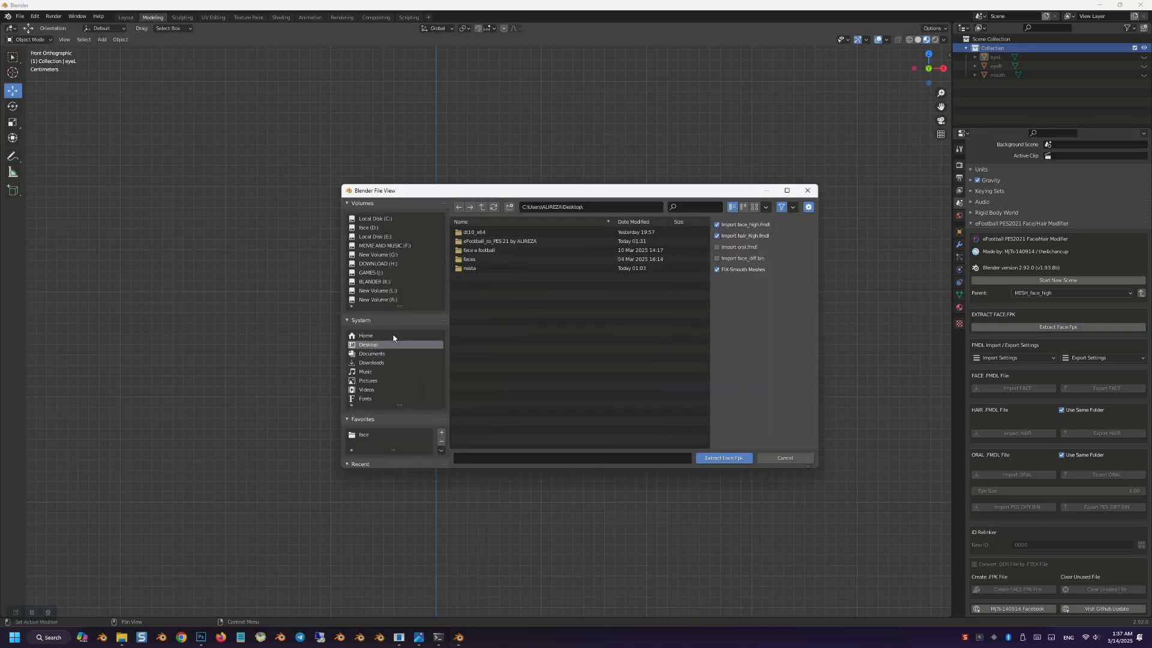
double_click(487, 250)
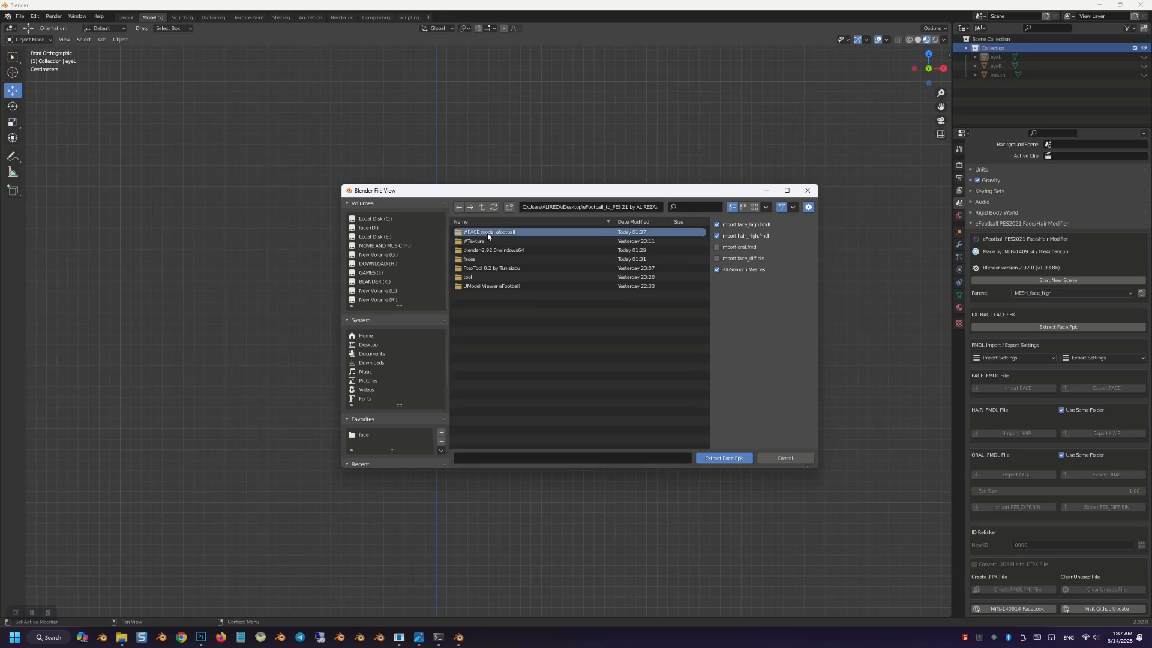
double_click(480, 232)
double_click(477, 232)
double_click(477, 233)
double_click(486, 242)
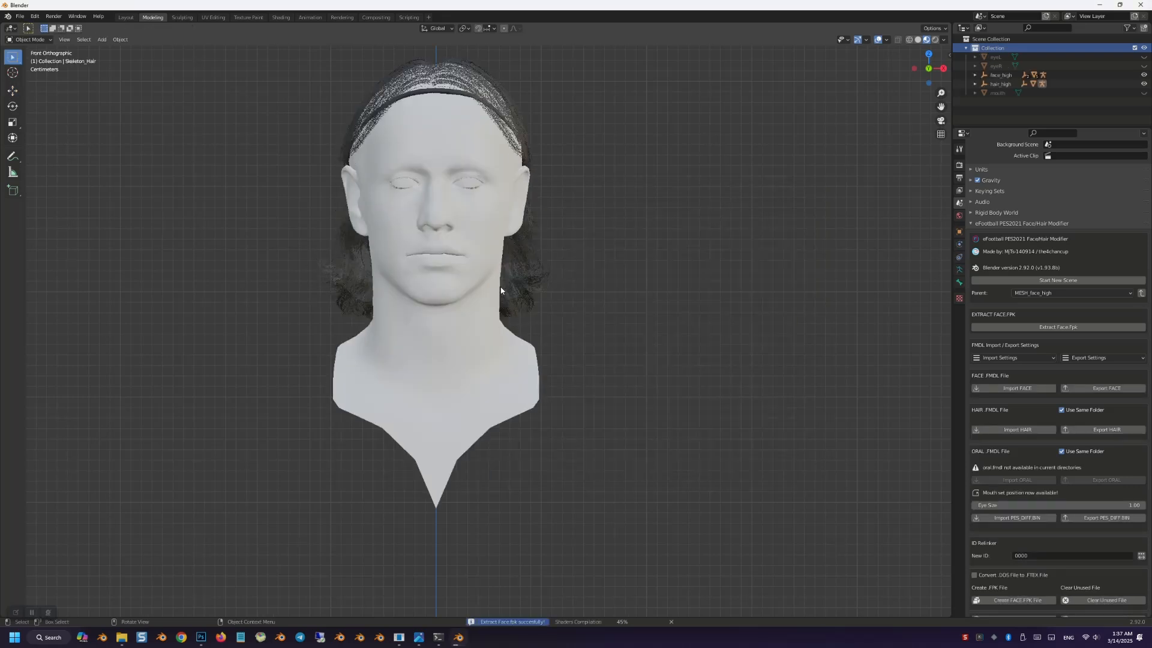
Step: Set the ID Relinker's new ID to NESTA BY followed by the author's name, and copy that text
scroll(1065, 529, down, 2)
click(1034, 534)
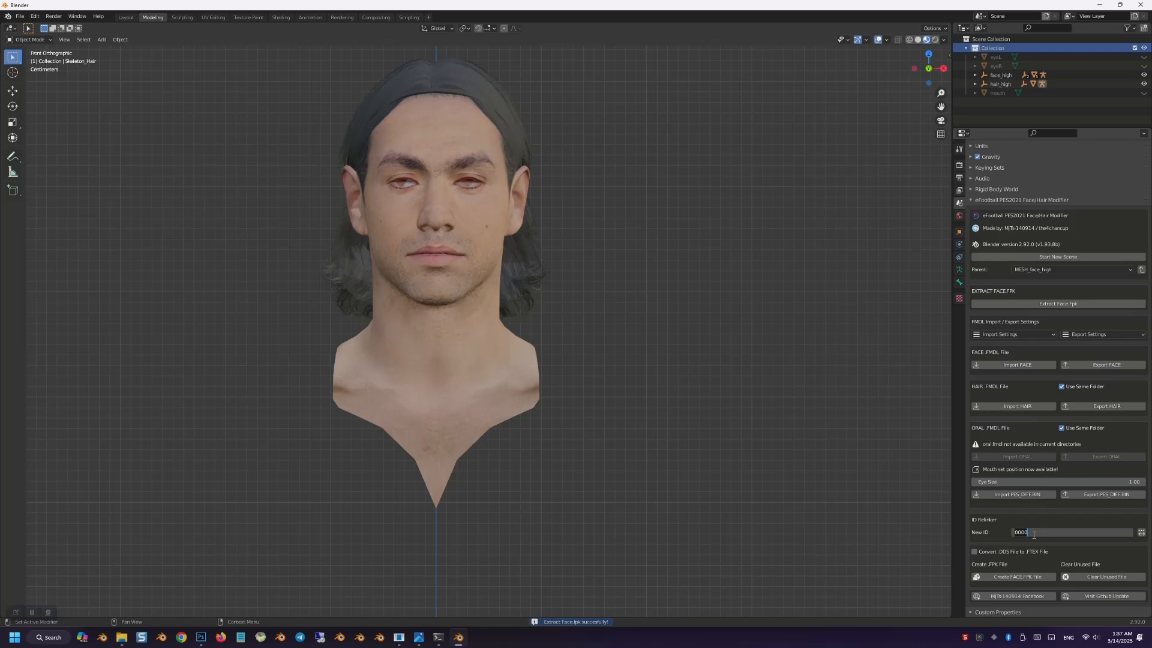
text(NEST)
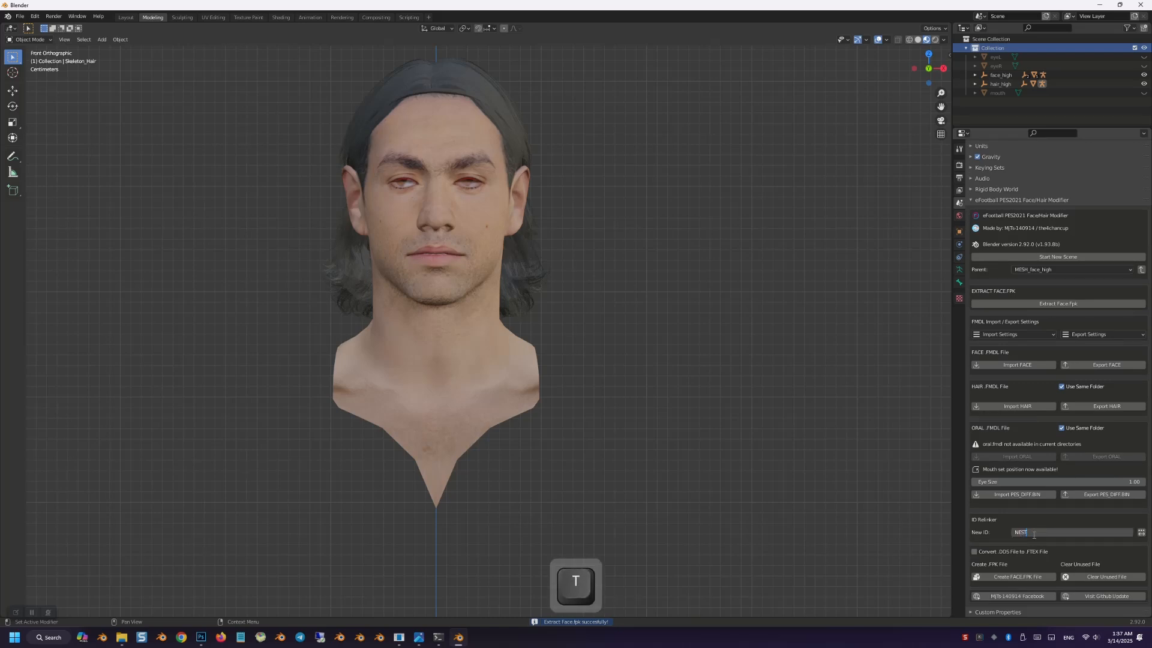
text(A)
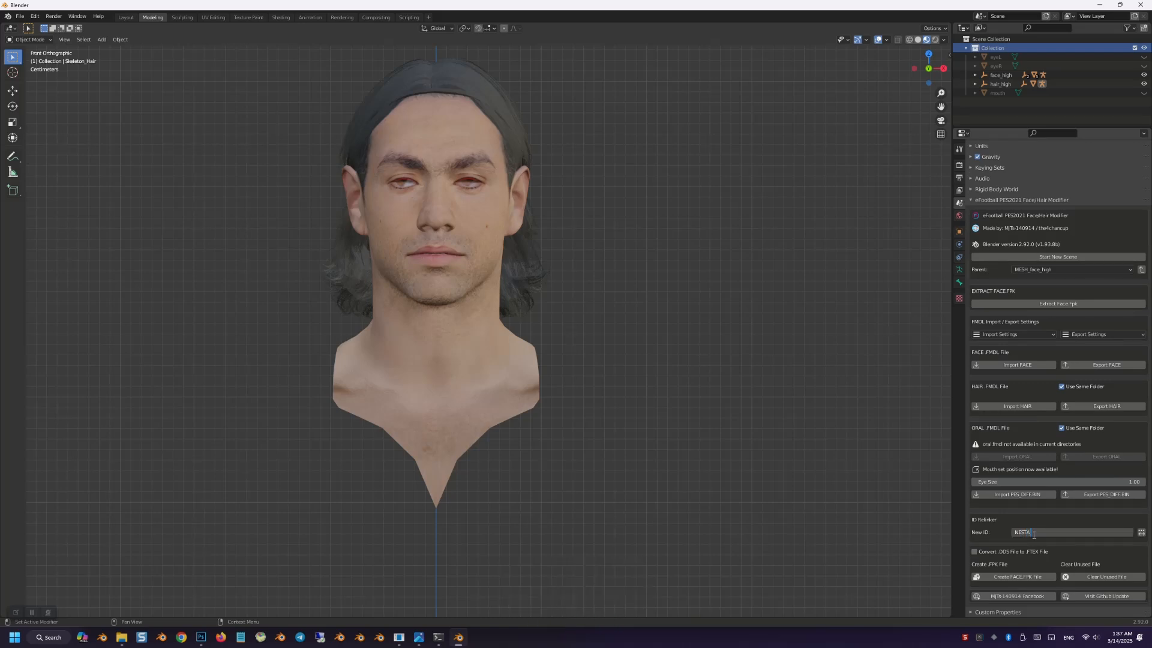
text( BY)
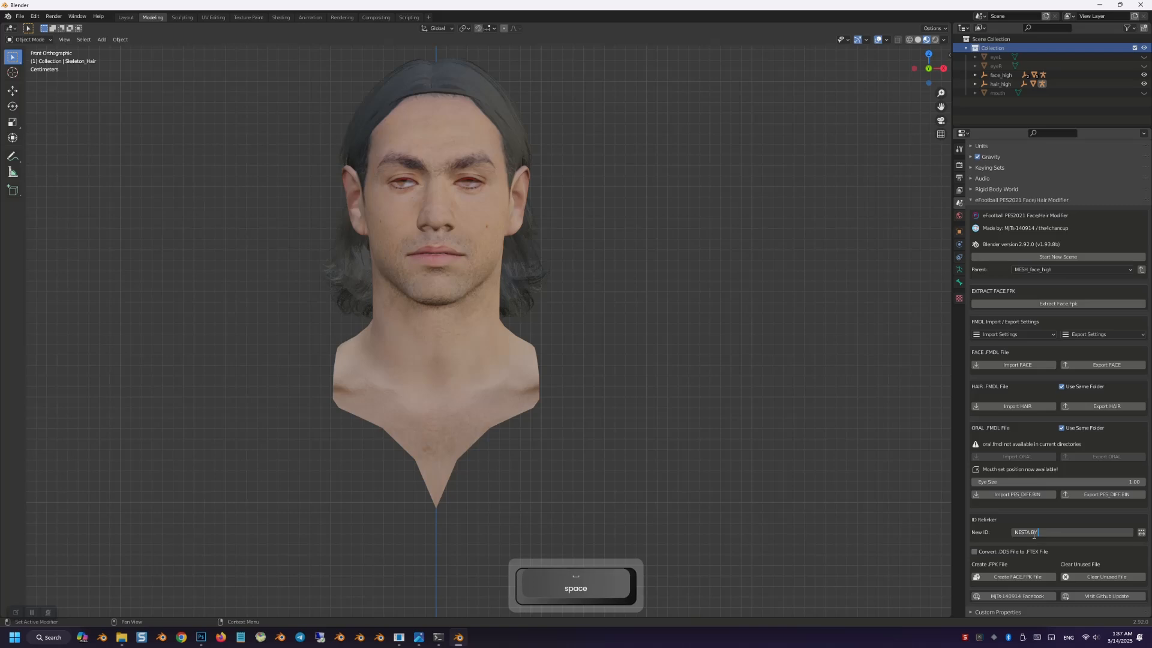
text( ALIREZA)
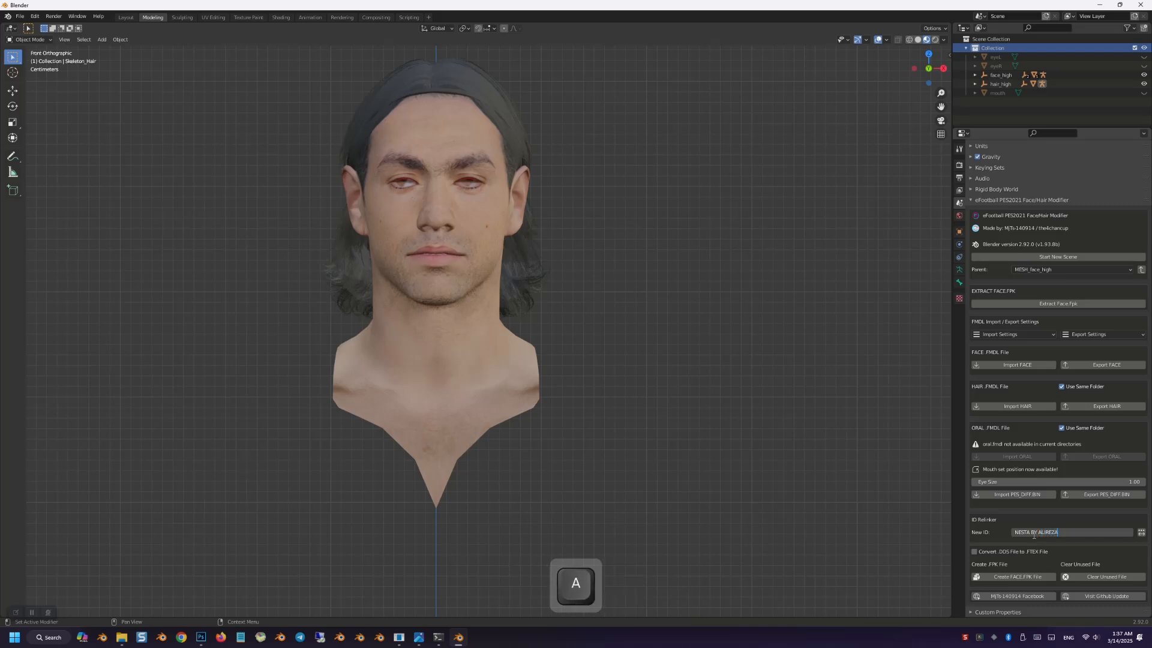
key(Return)
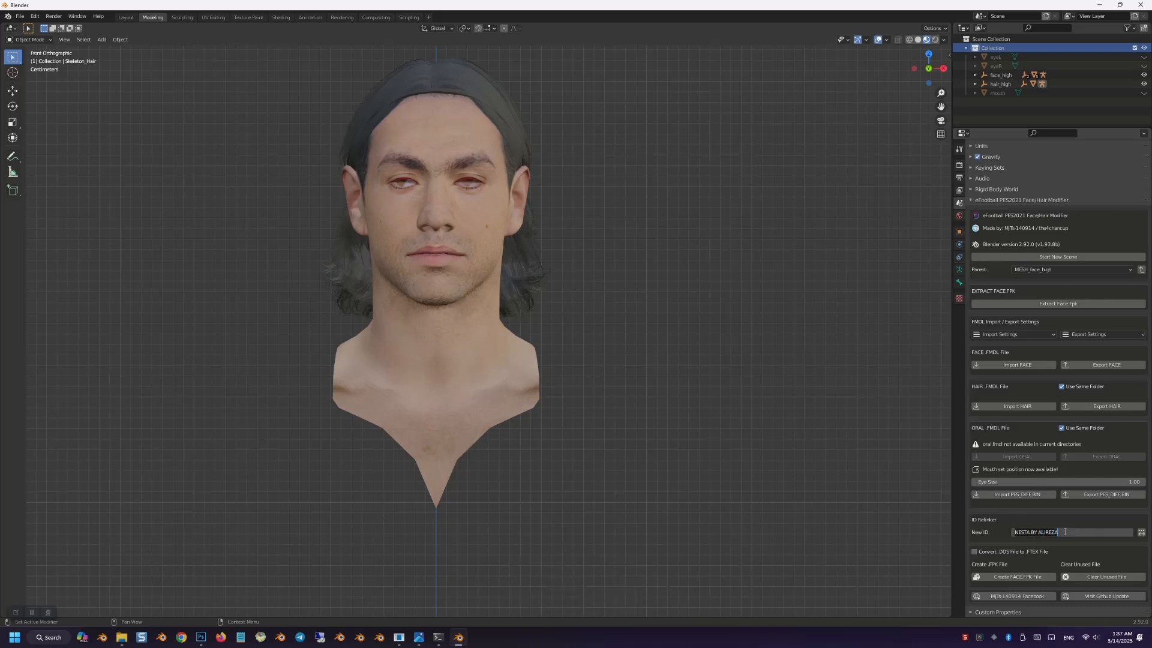
key(ctrl+c)
click(1064, 510)
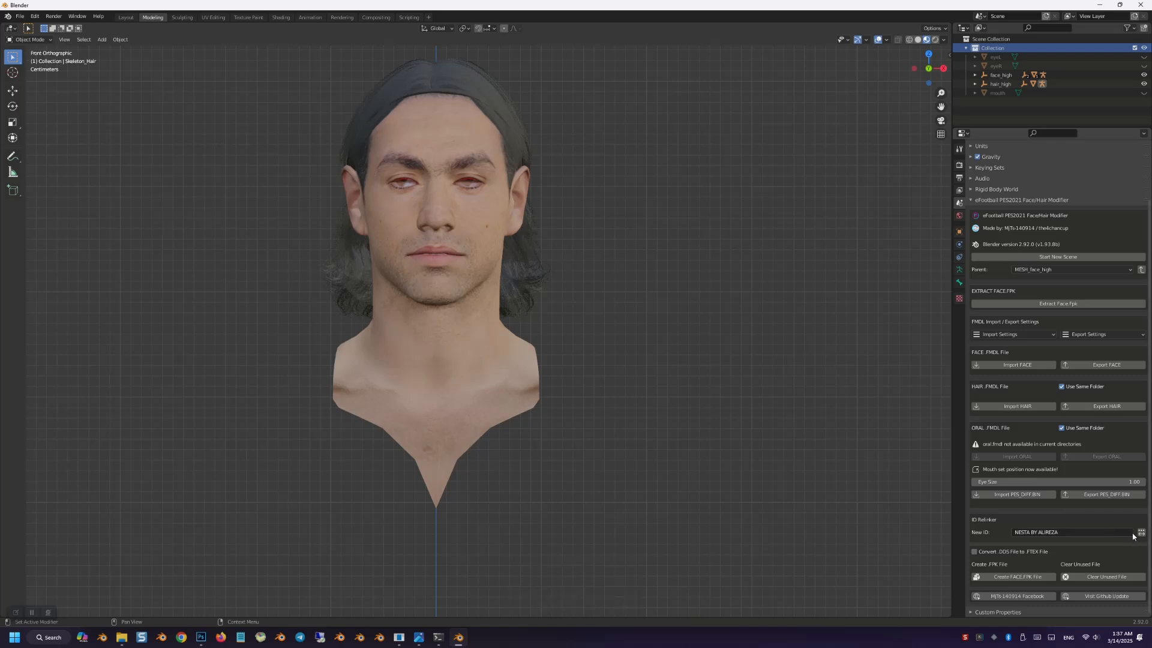
Step: Export the face and hair models, create the face FPK file, and close Blender without saving
click(1108, 407)
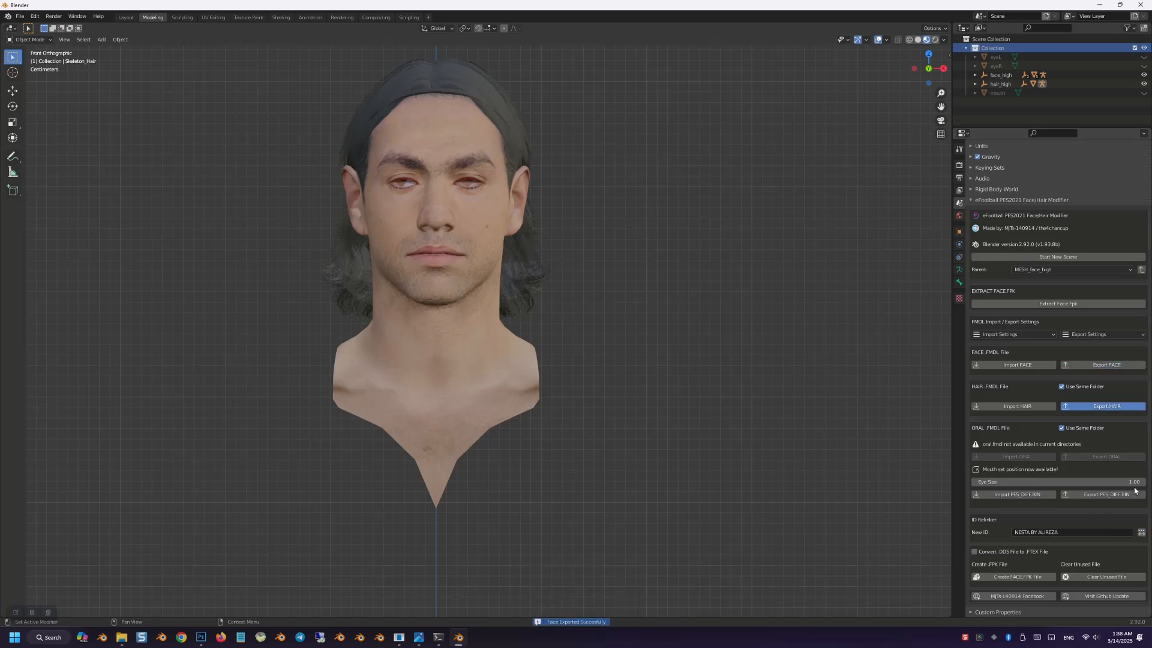
click(1044, 578)
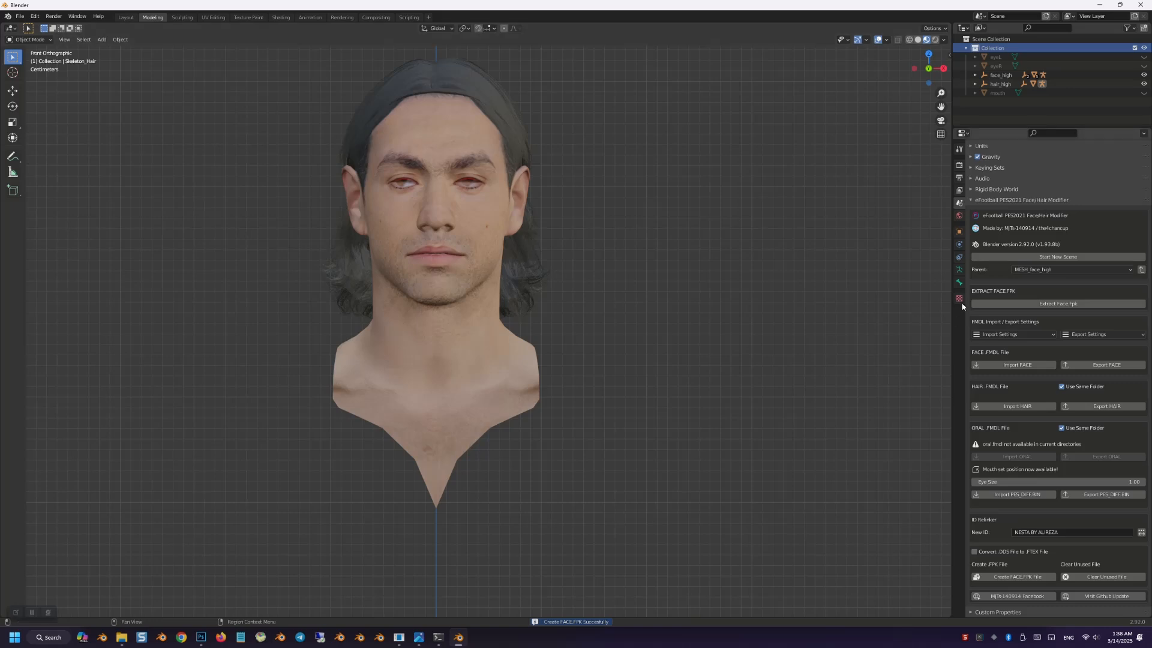
click(1141, 5)
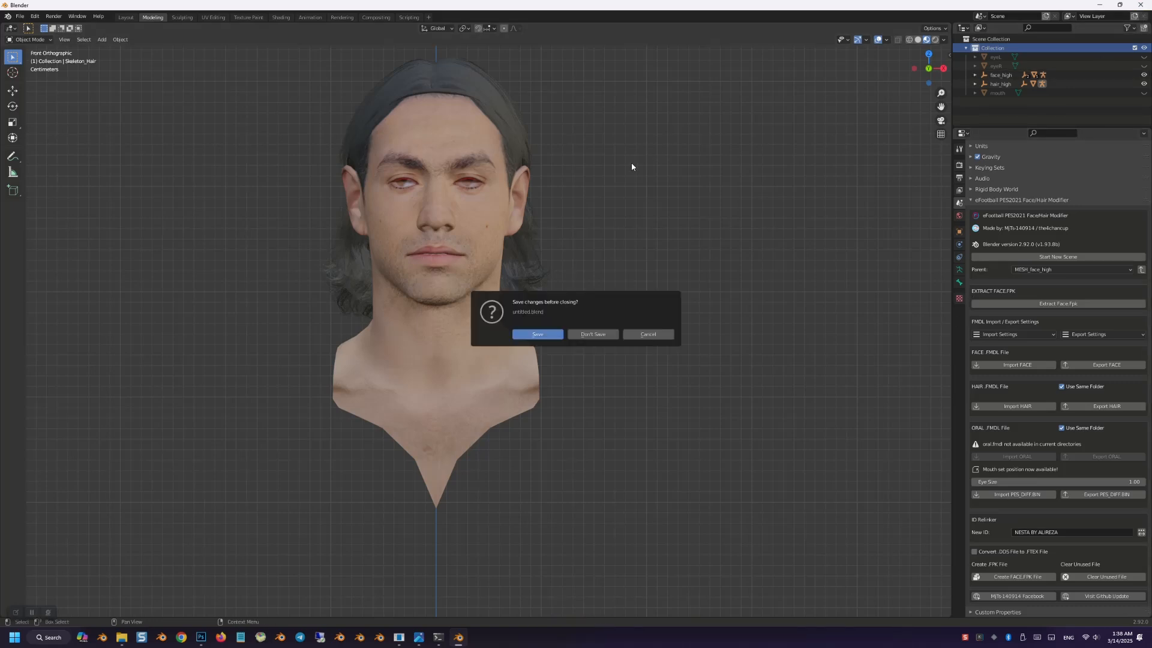
click(587, 331)
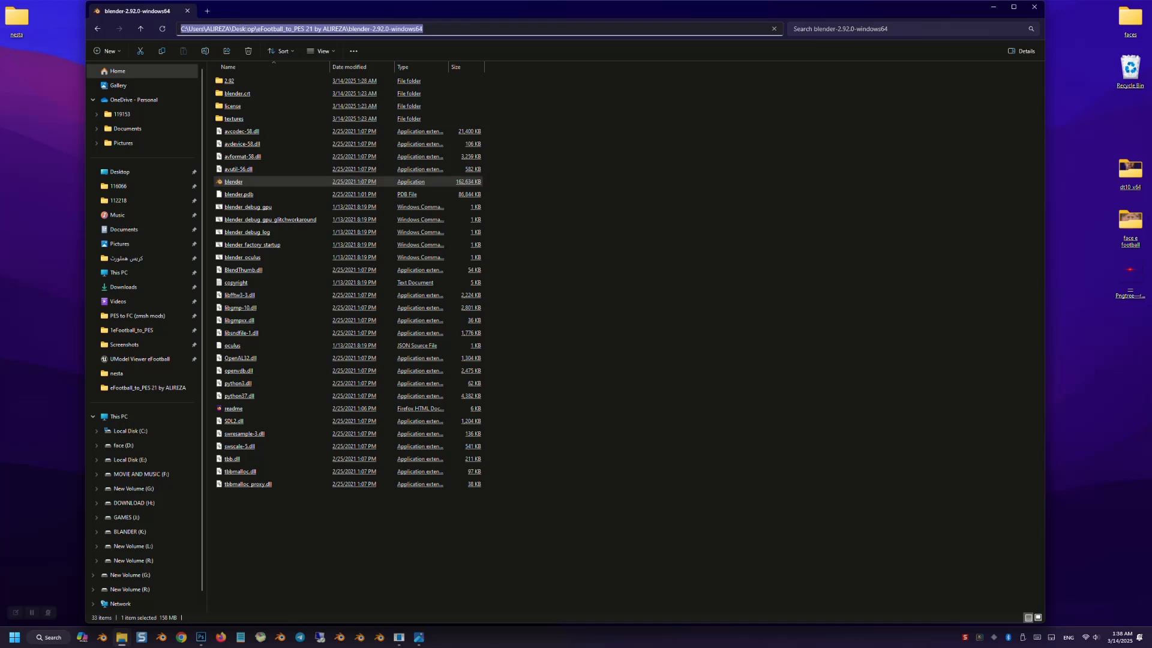
Step: Create a folder in #FACE model efootball and name it with the copied new ID
click(253, 29)
double_click(264, 107)
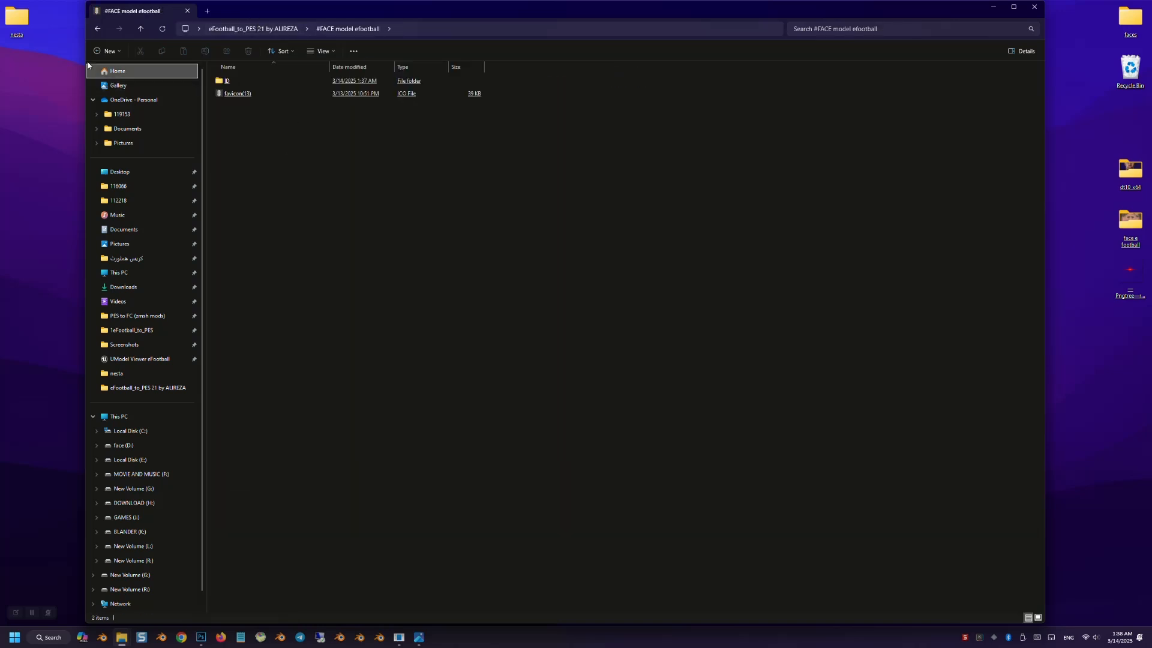
click(107, 51)
click(111, 72)
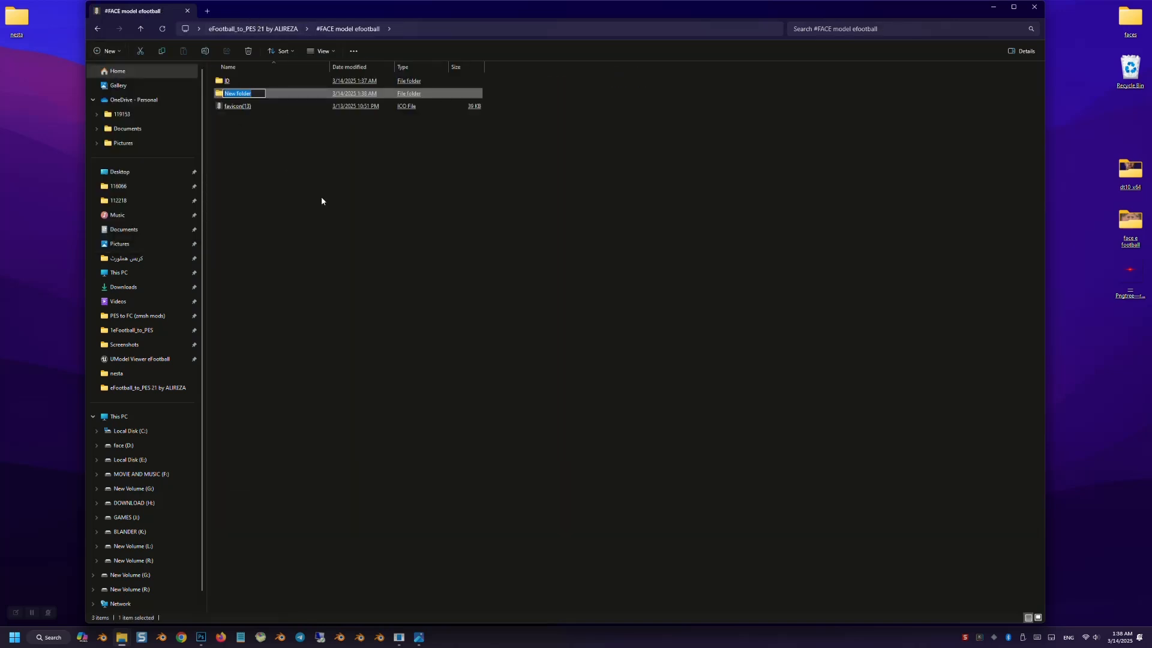
key(ctrl+v)
key(Return)
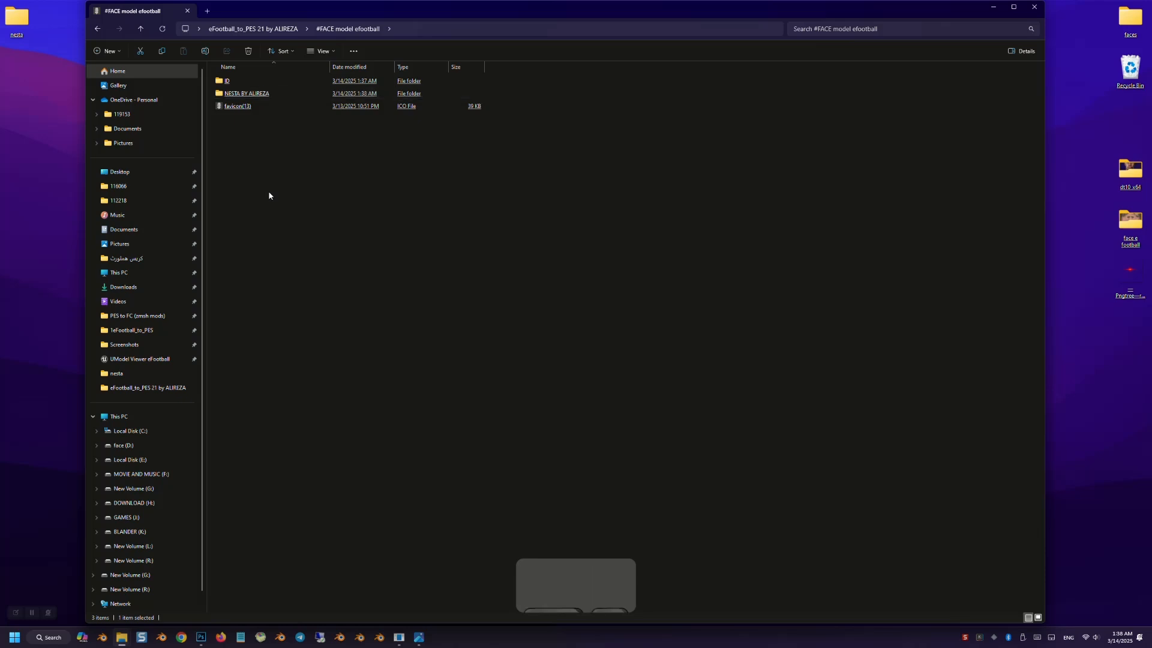
Step: Move the sourceimages folder out of the ID folder into the new NESTA folder, and return to #FACE model efootball
double_click(228, 82)
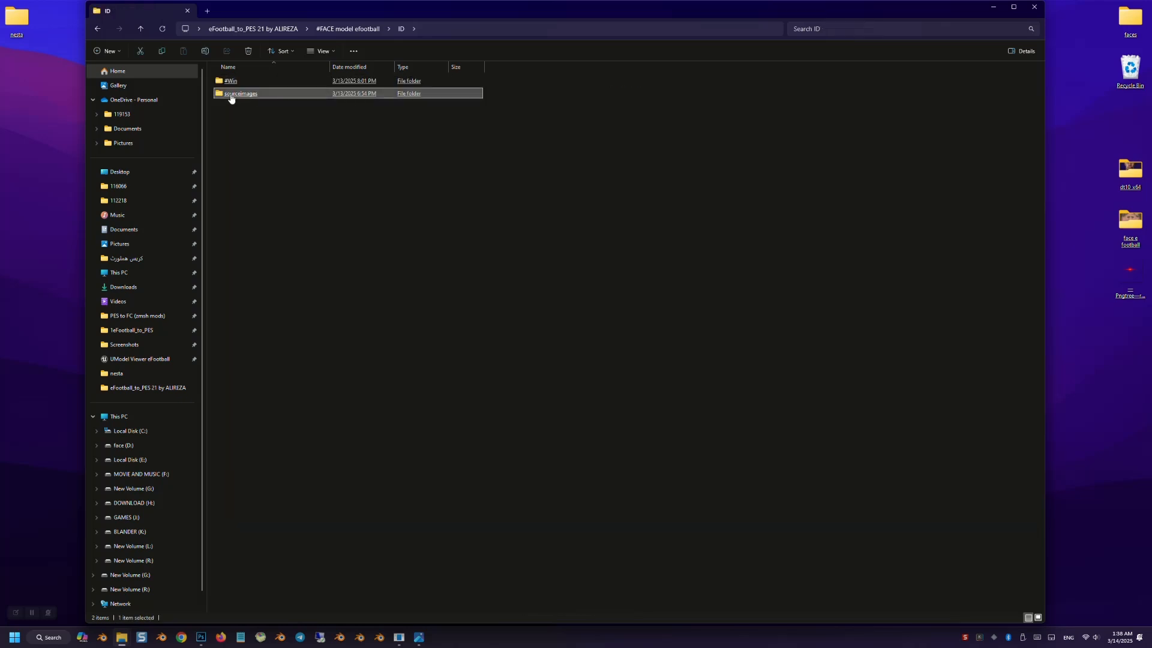
right_click(231, 99)
click(257, 324)
right_click(228, 98)
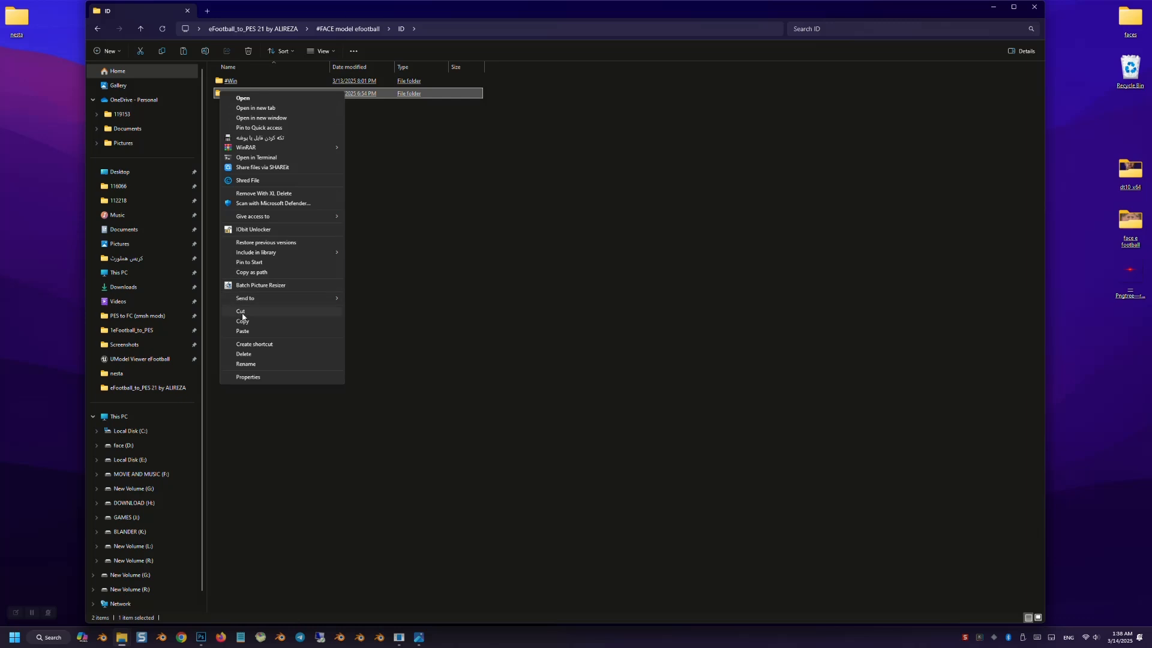
click(242, 314)
click(360, 29)
click(237, 96)
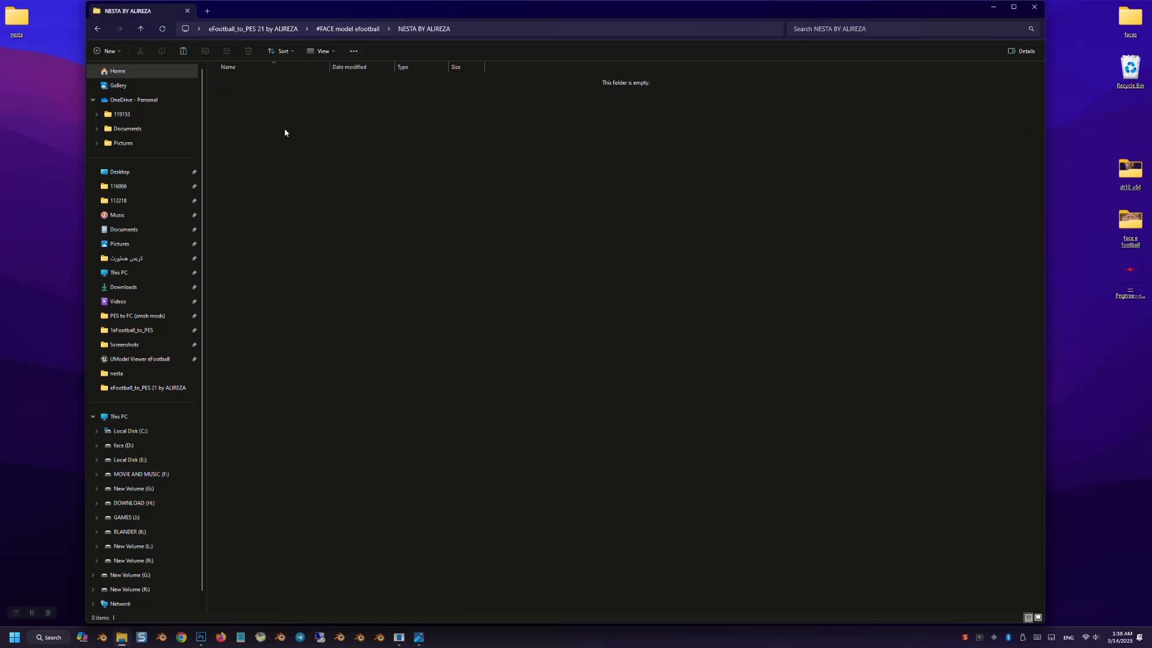
right_click(285, 132)
click(307, 191)
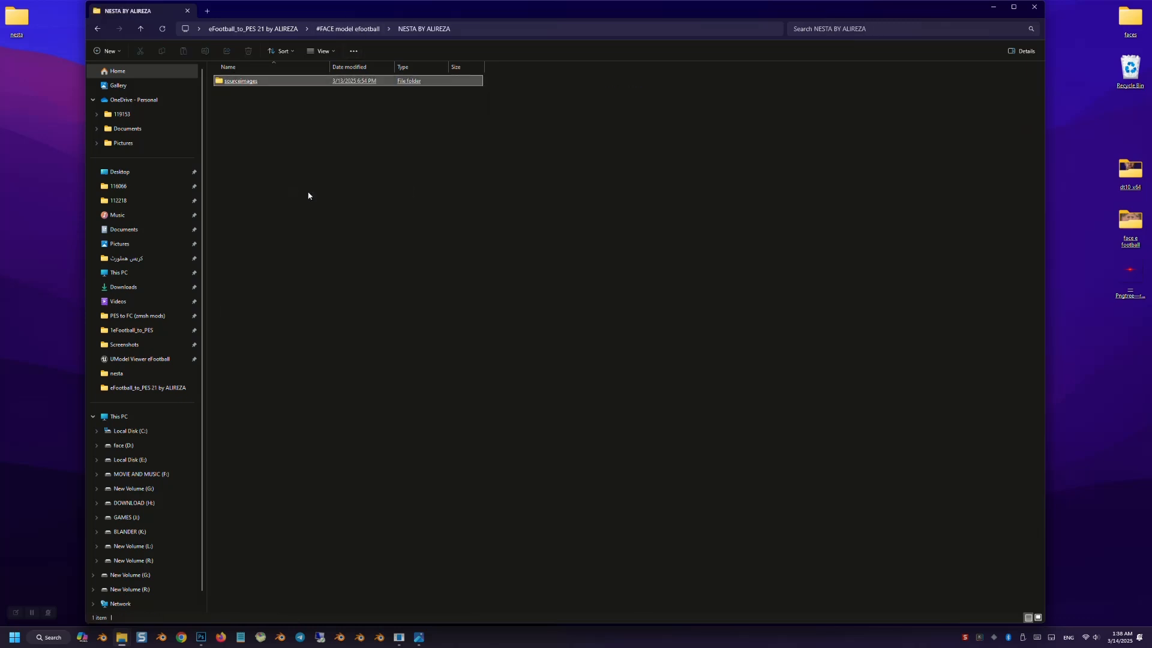
click(363, 29)
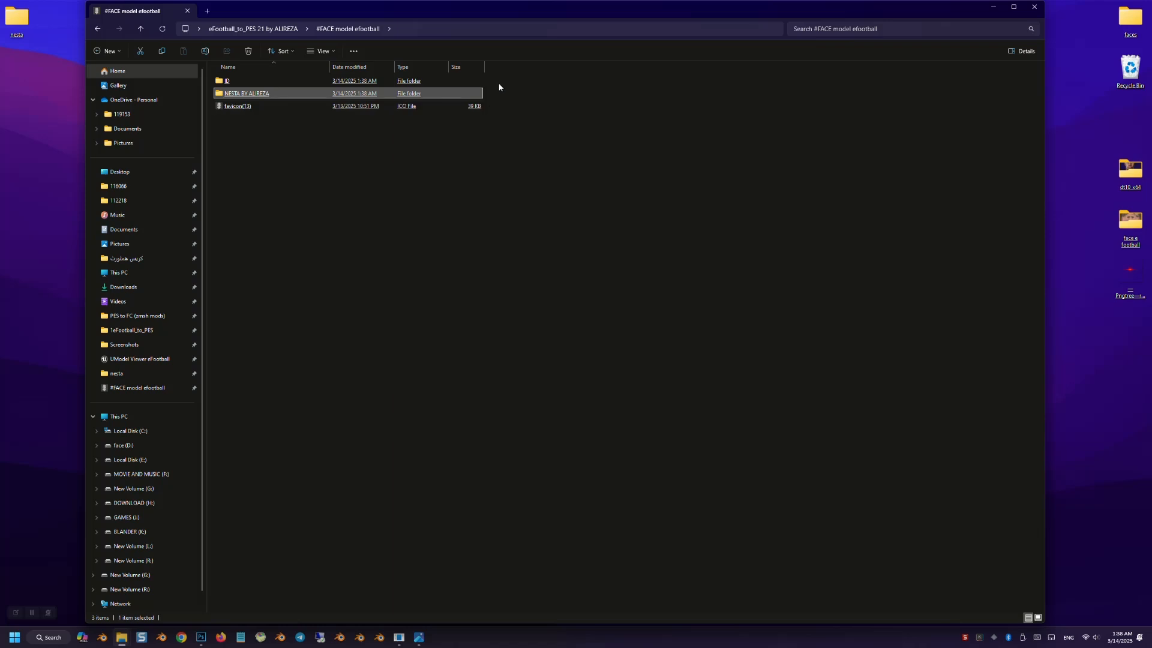
Step: Copy the ID and NESTA folders from #FACE model efootball into the faces folder's Asset > model > character > face > real subfolder
mouse_move(499, 87)
mouse_down()
mouse_move(469, 98)
mouse_move(467, 85)
mouse_move(473, 128)
mouse_move(502, 82)
mouse_move(486, 95)
mouse_up()
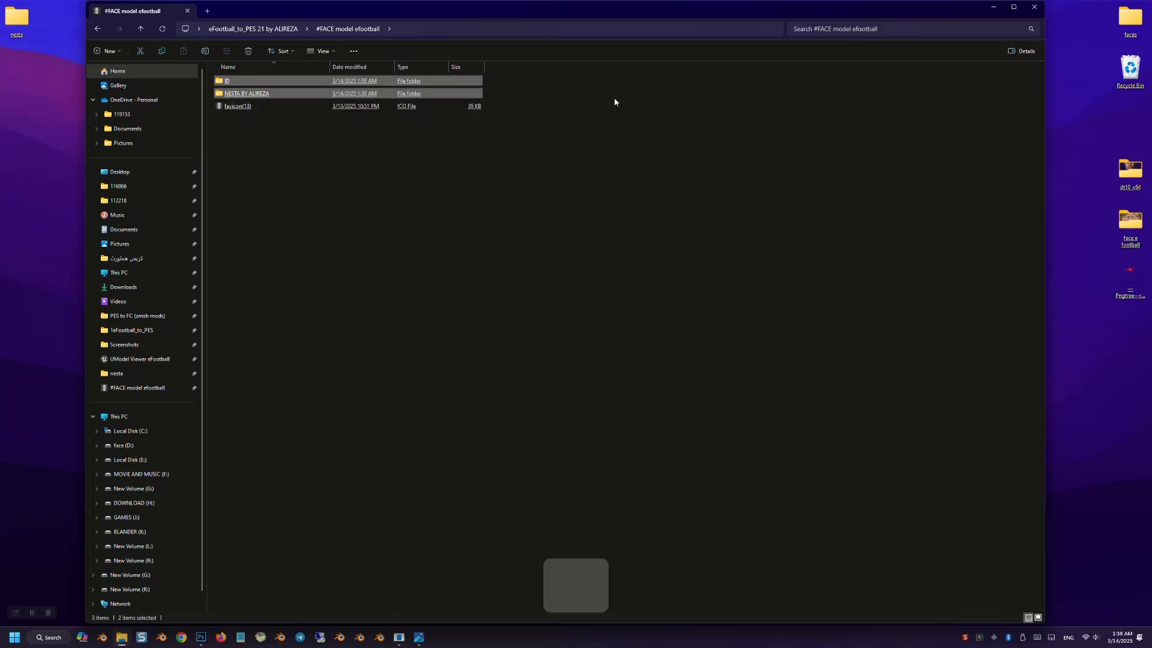
key(ctrl+c)
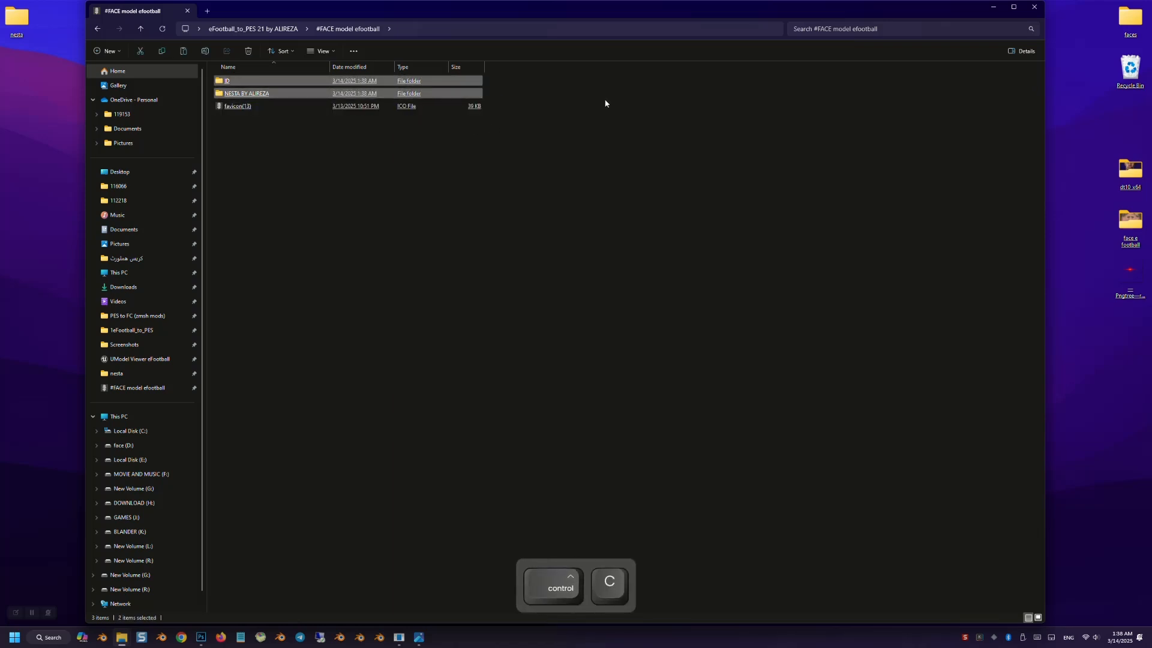
click(282, 30)
double_click(689, 126)
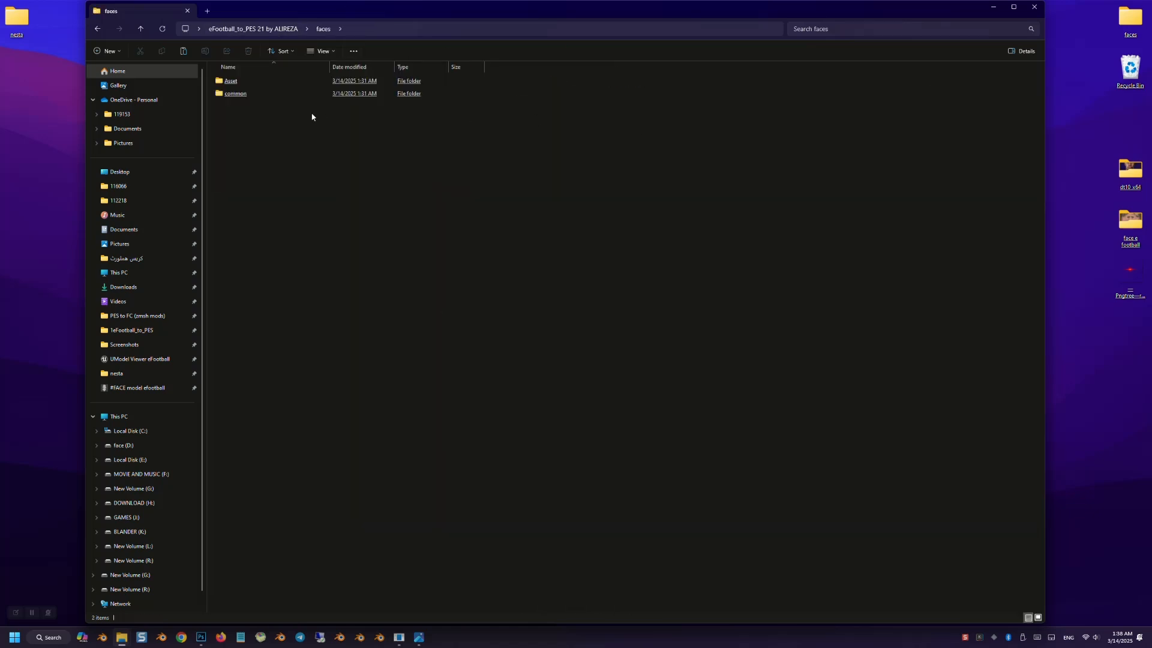
double_click(237, 81)
click(240, 83)
click(240, 83)
click(240, 83)
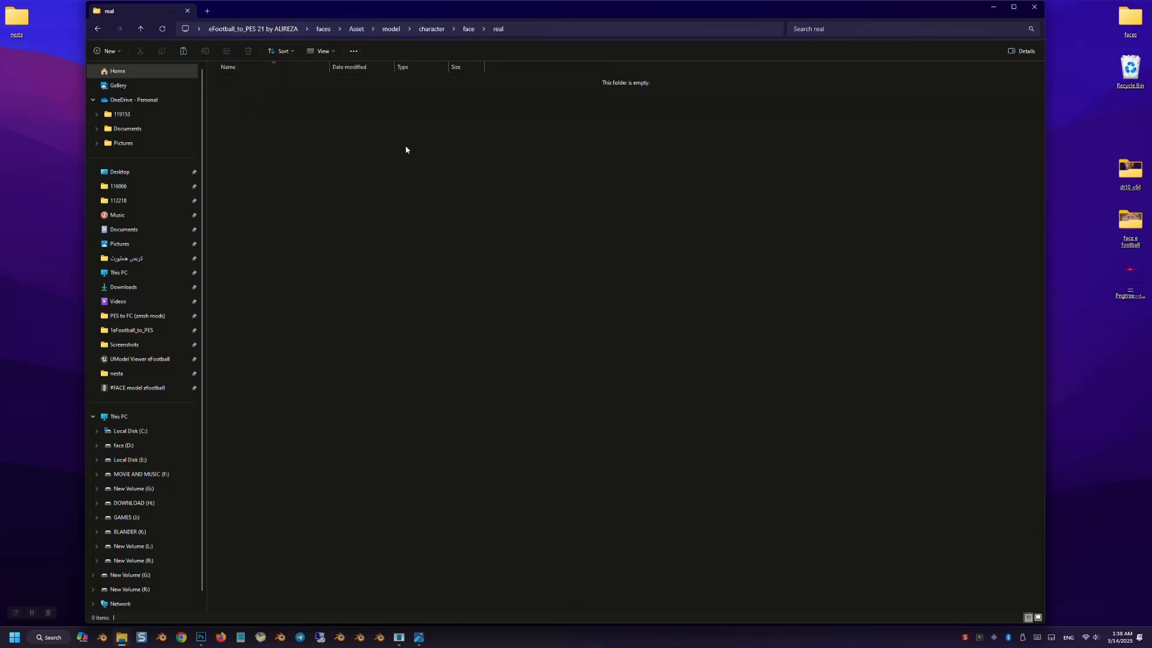
right_click(484, 177)
click(471, 191)
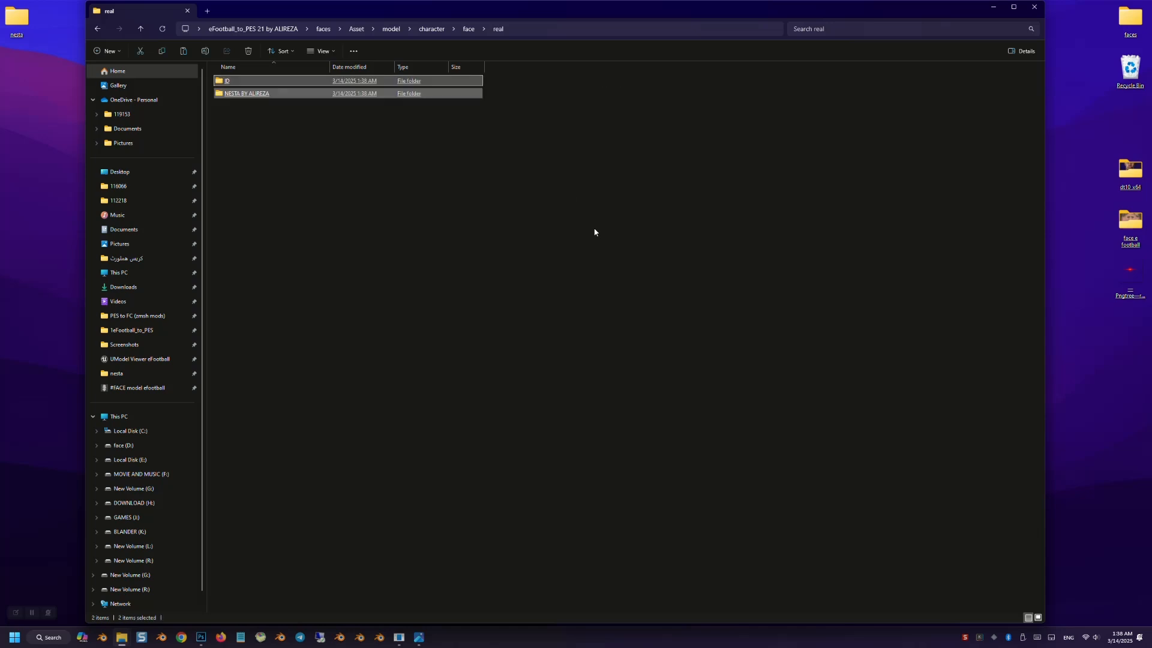
Step: Rename the copied ID folder as 100429 and check its contents
click(345, 204)
click(226, 83)
right_click(230, 86)
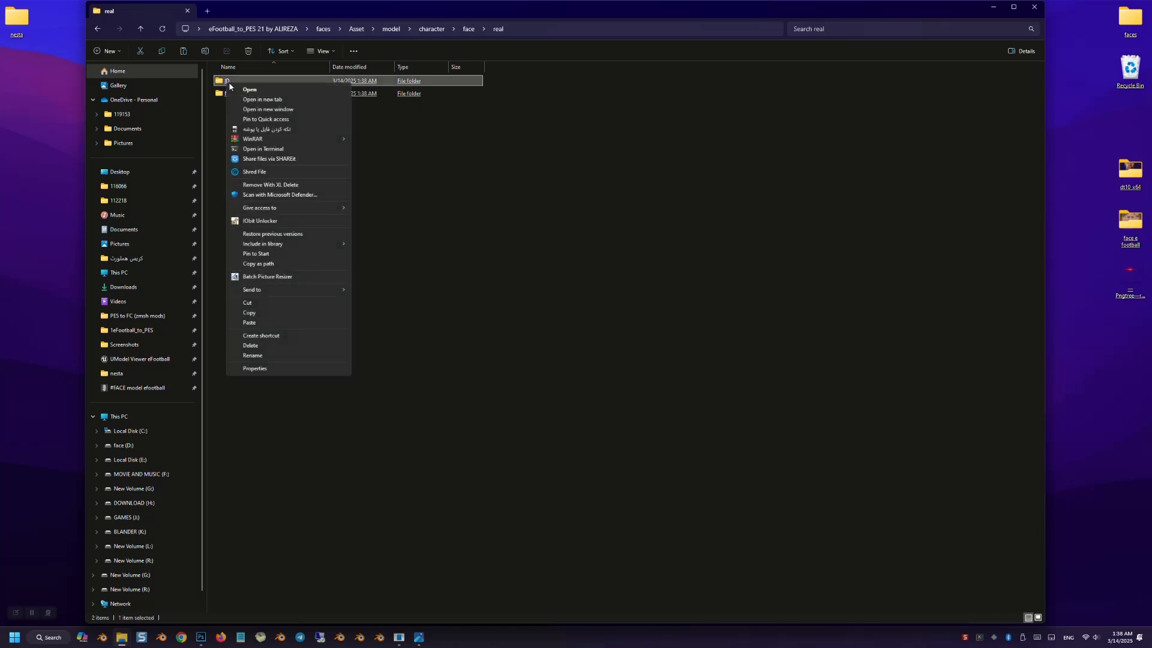
click(286, 355)
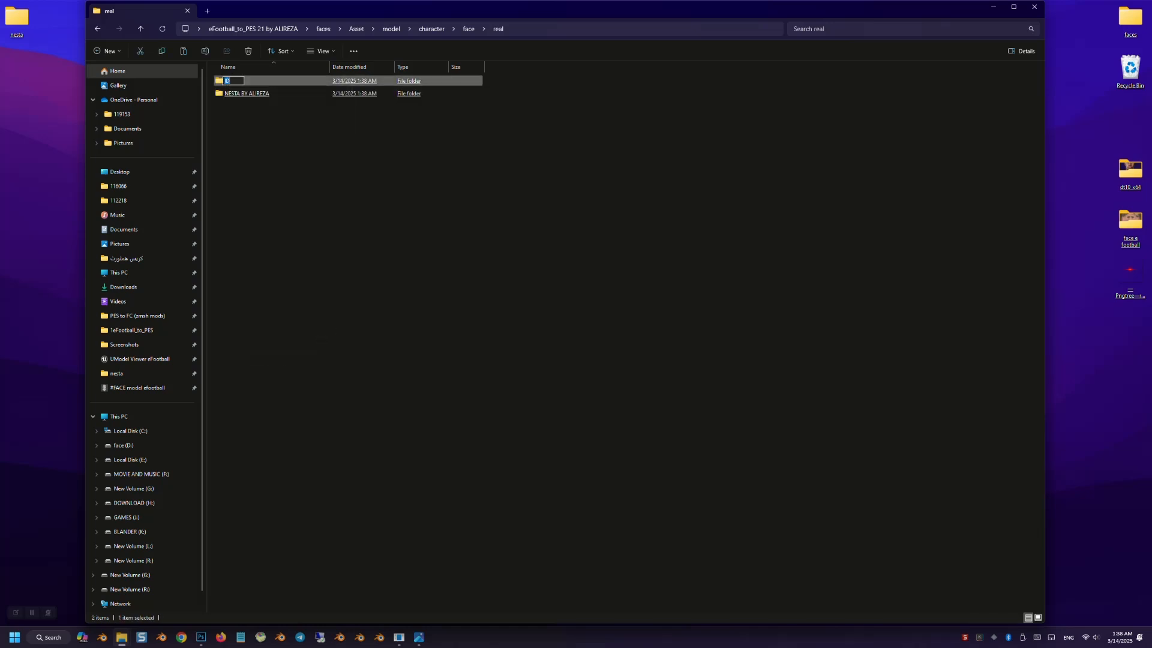
text(100429)
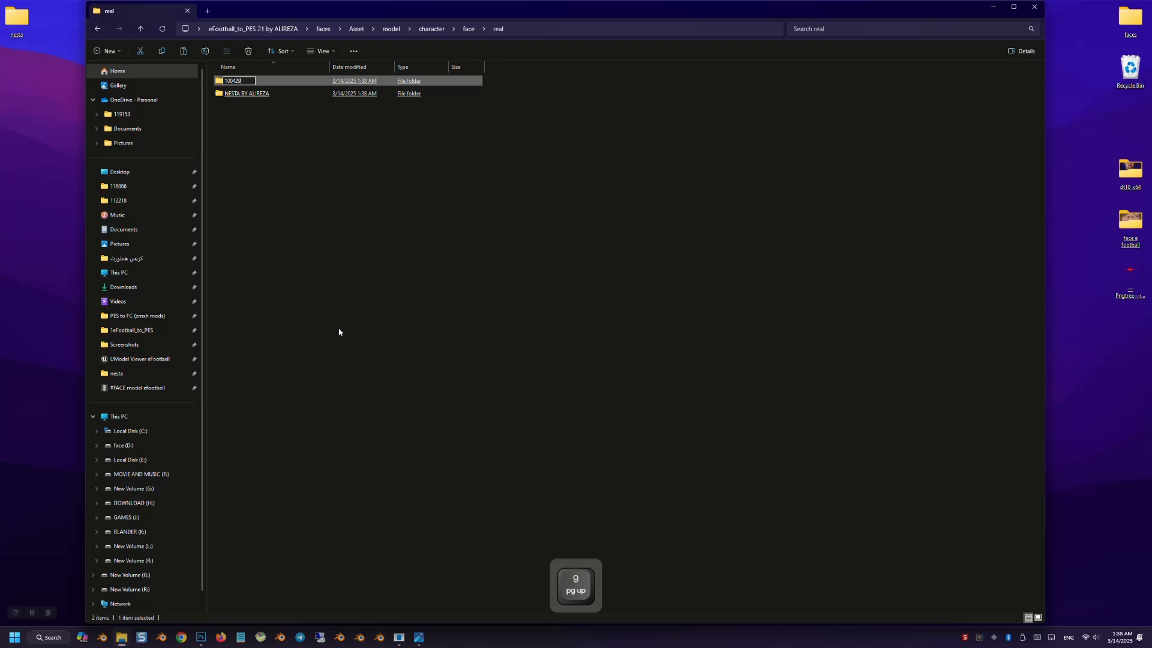
key(Return)
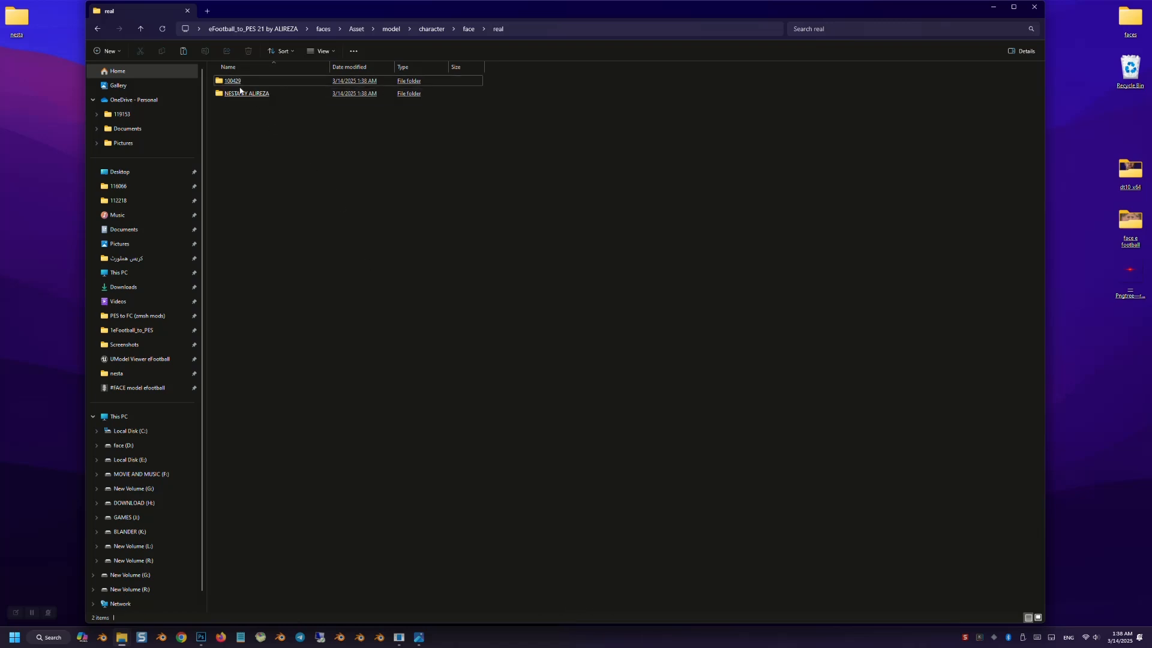
double_click(237, 83)
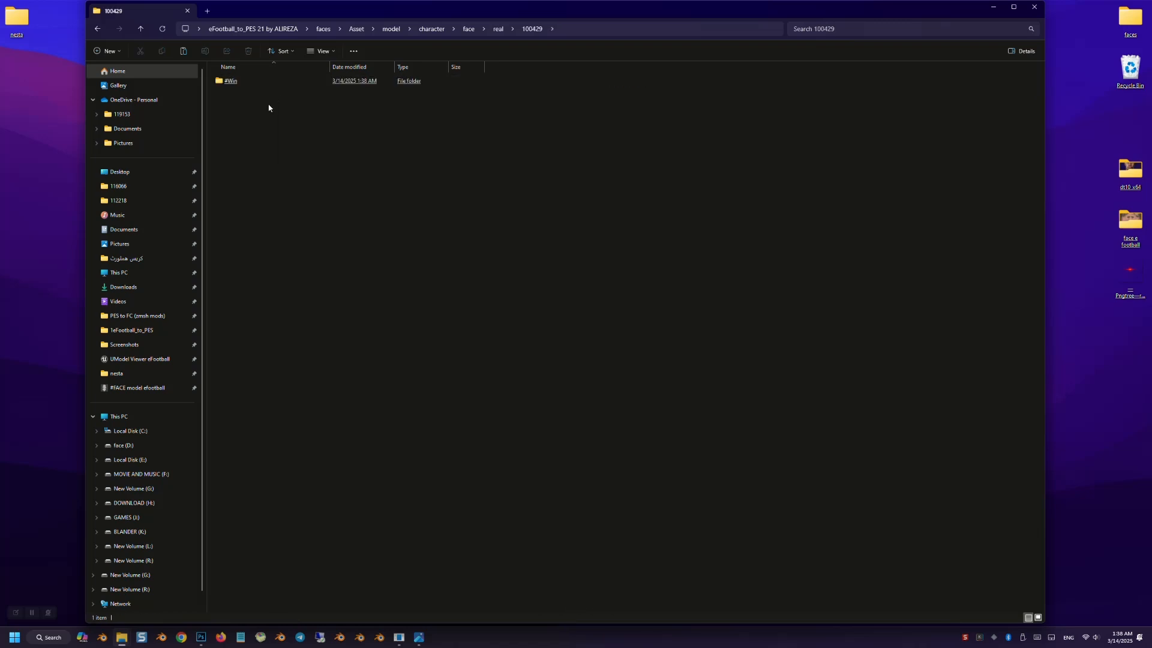
click(497, 29)
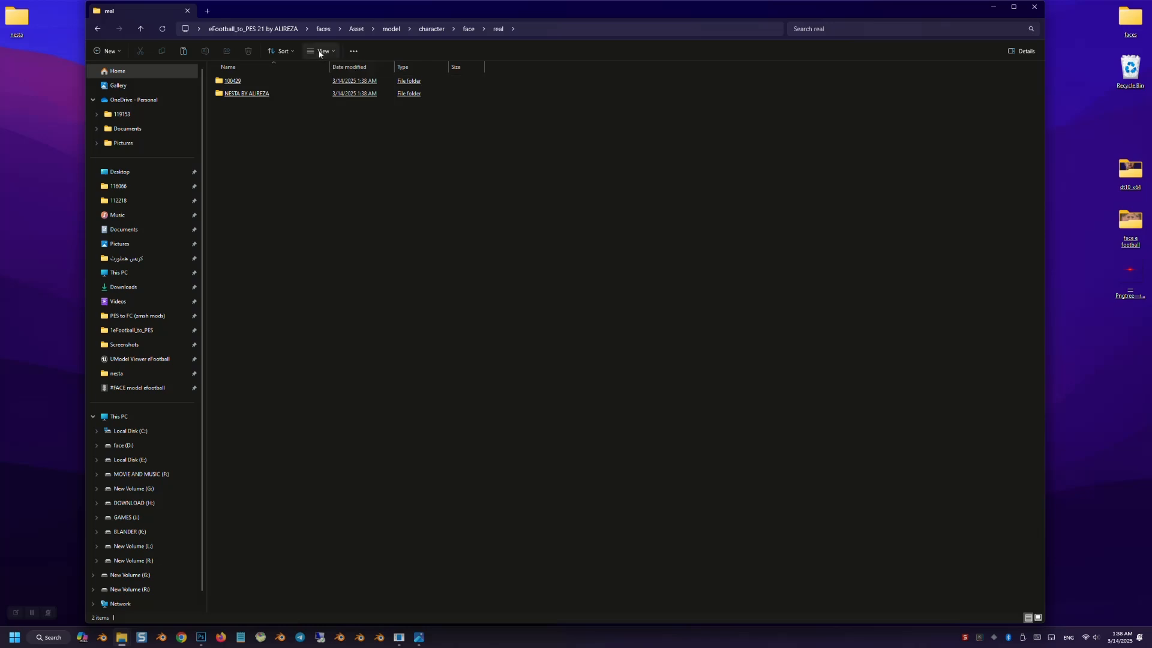
Step: Load the faces folder from the main eFootball_to_PES 21 folder into CRI Packed File Maker
click(255, 29)
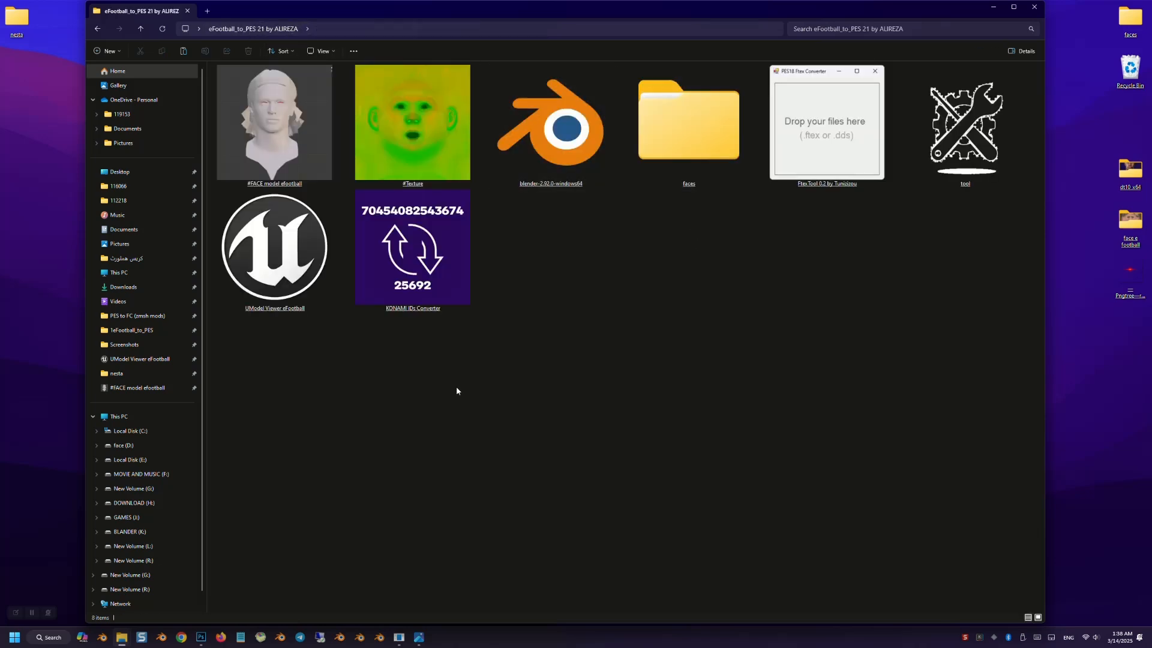
click(262, 640)
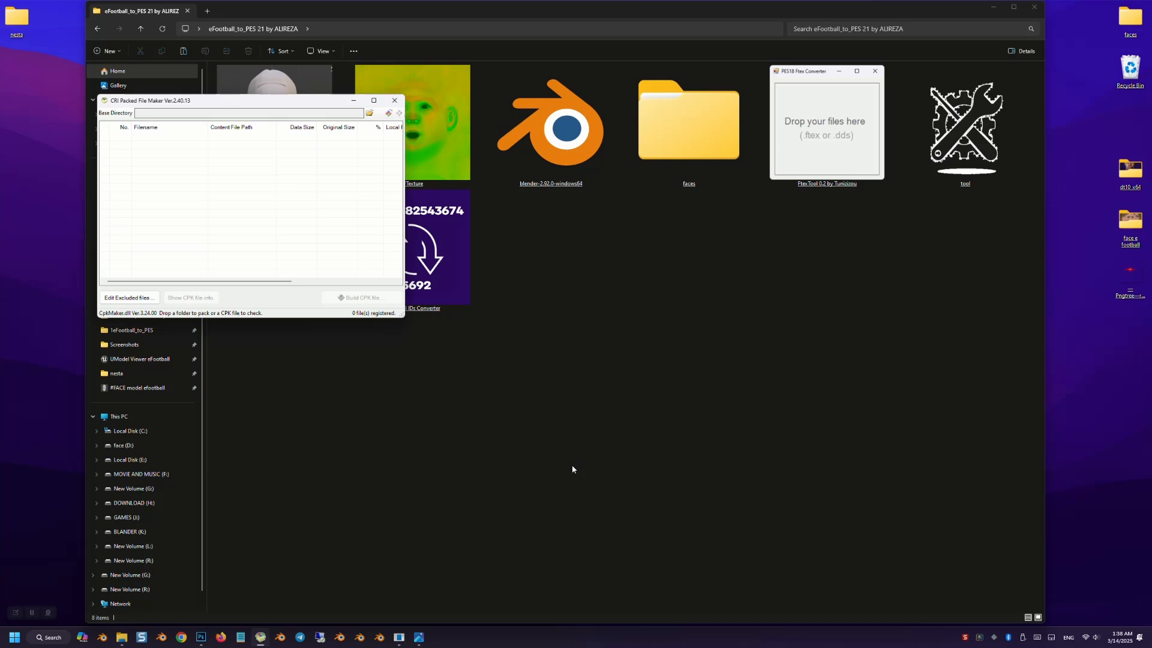
drag(673, 123, 252, 222)
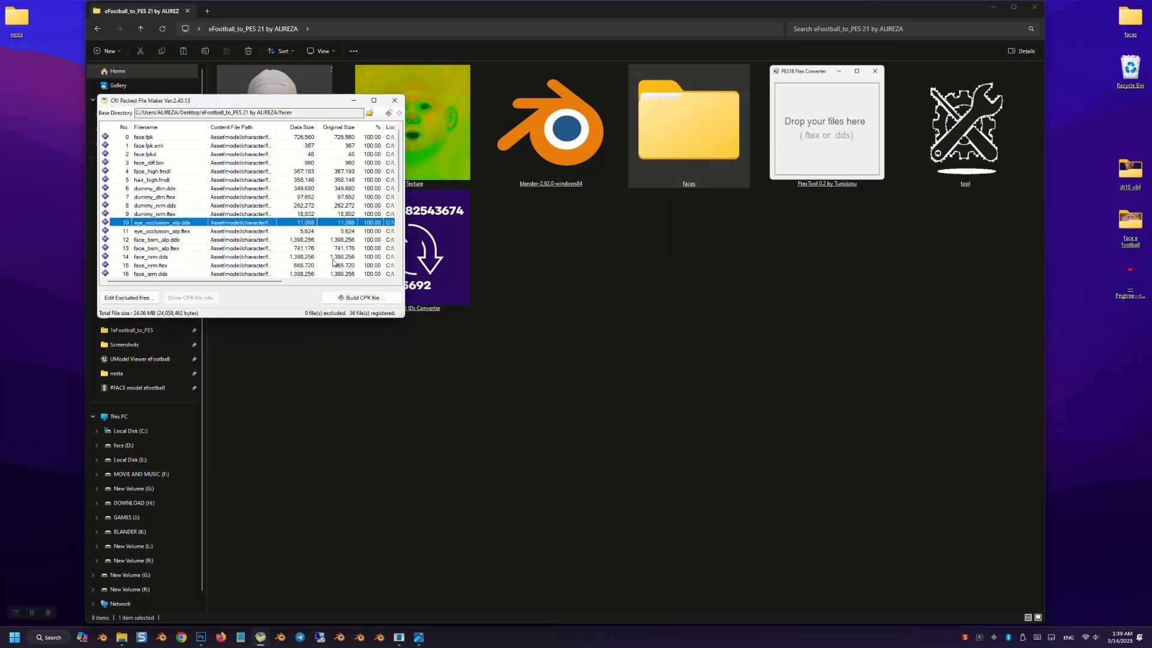
Step: Build the CPK file over default.cpk in the eFootball PES 2021 download folder, then close CRI Packed File Maker
click(354, 298)
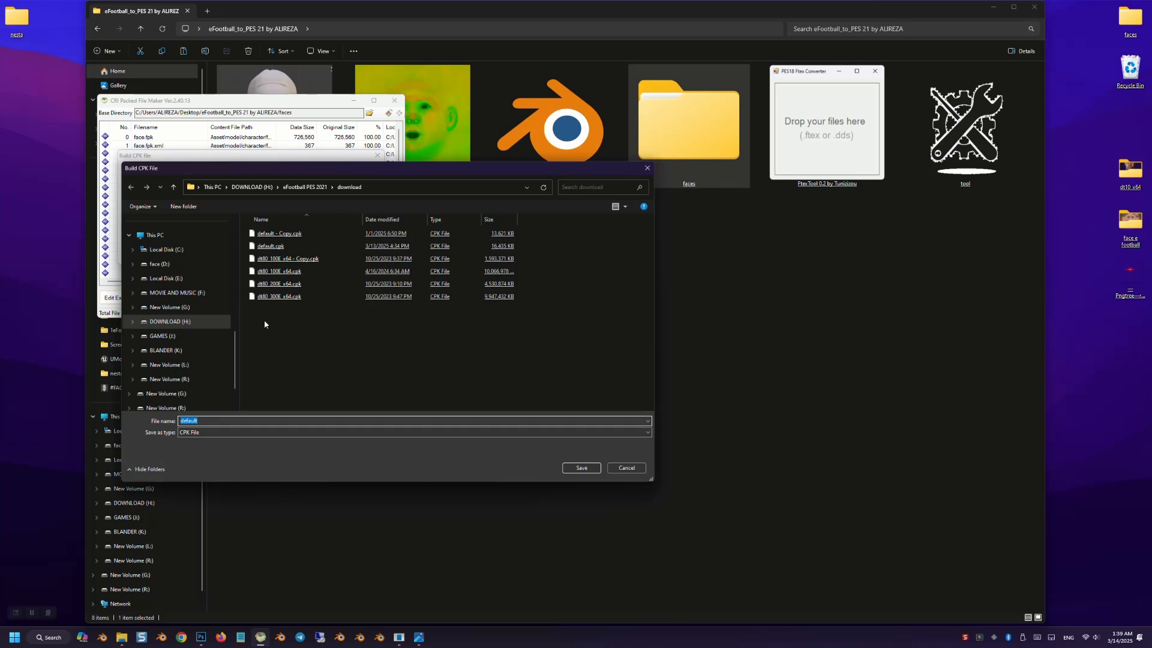
double_click(271, 246)
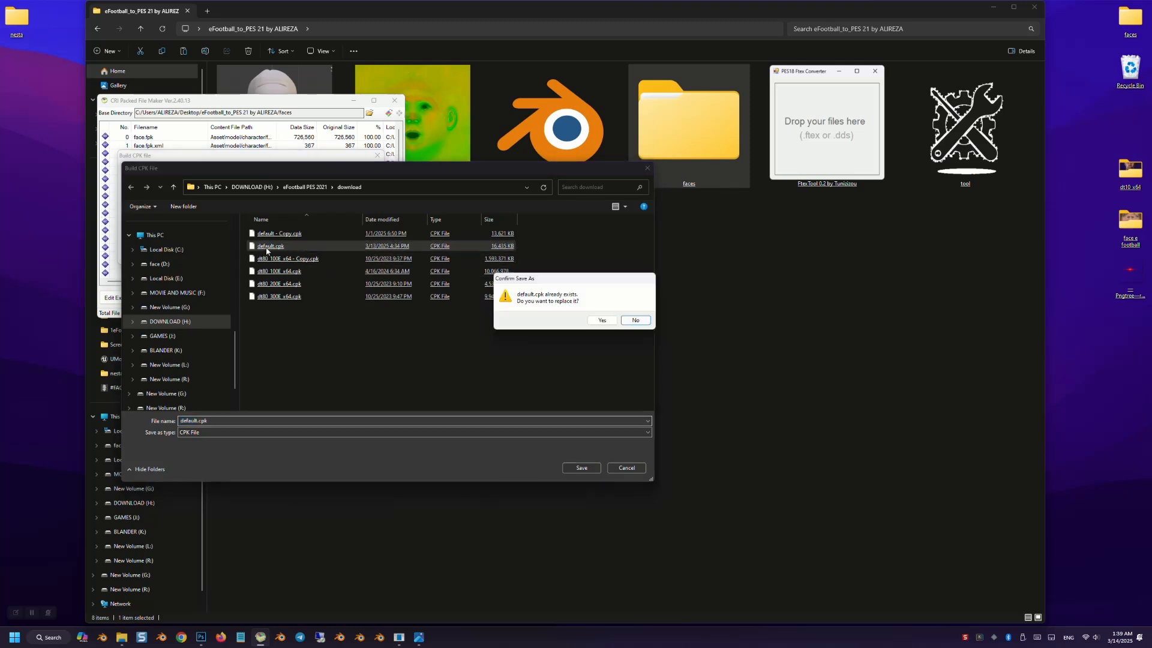
click(601, 320)
click(276, 253)
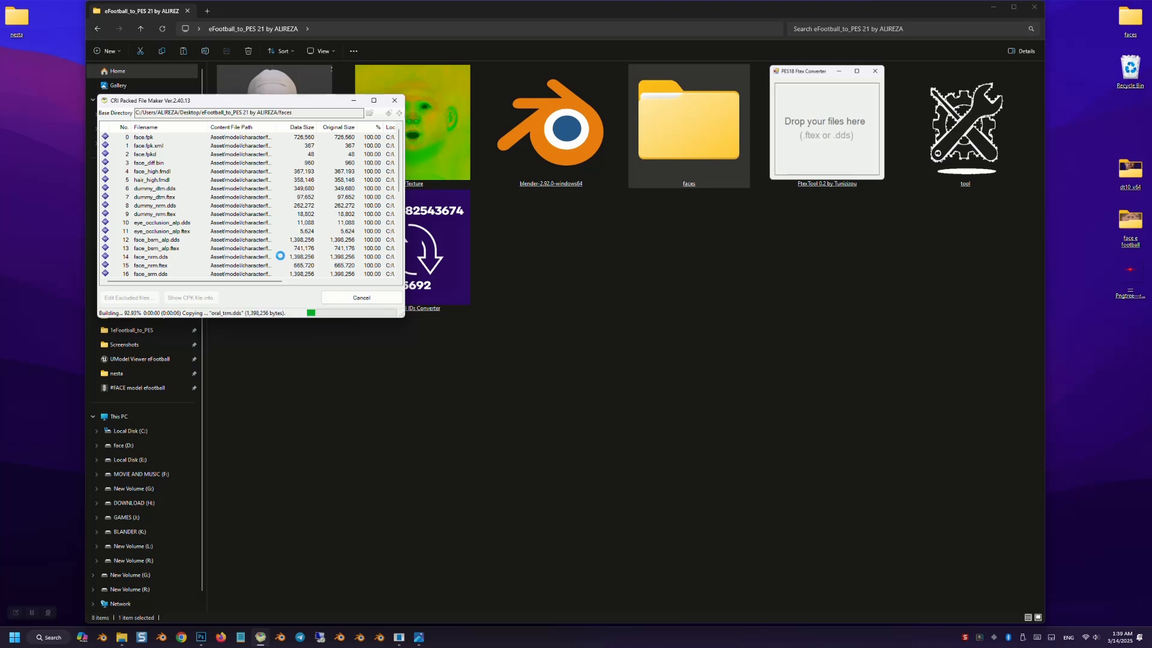
click(322, 261)
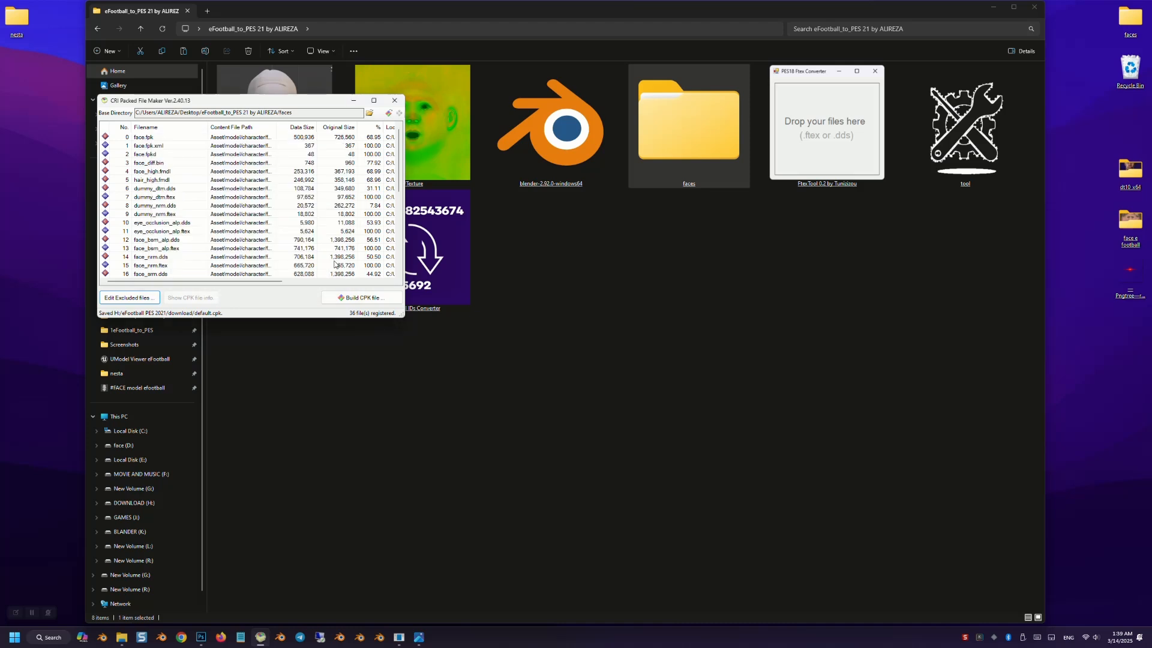
click(394, 101)
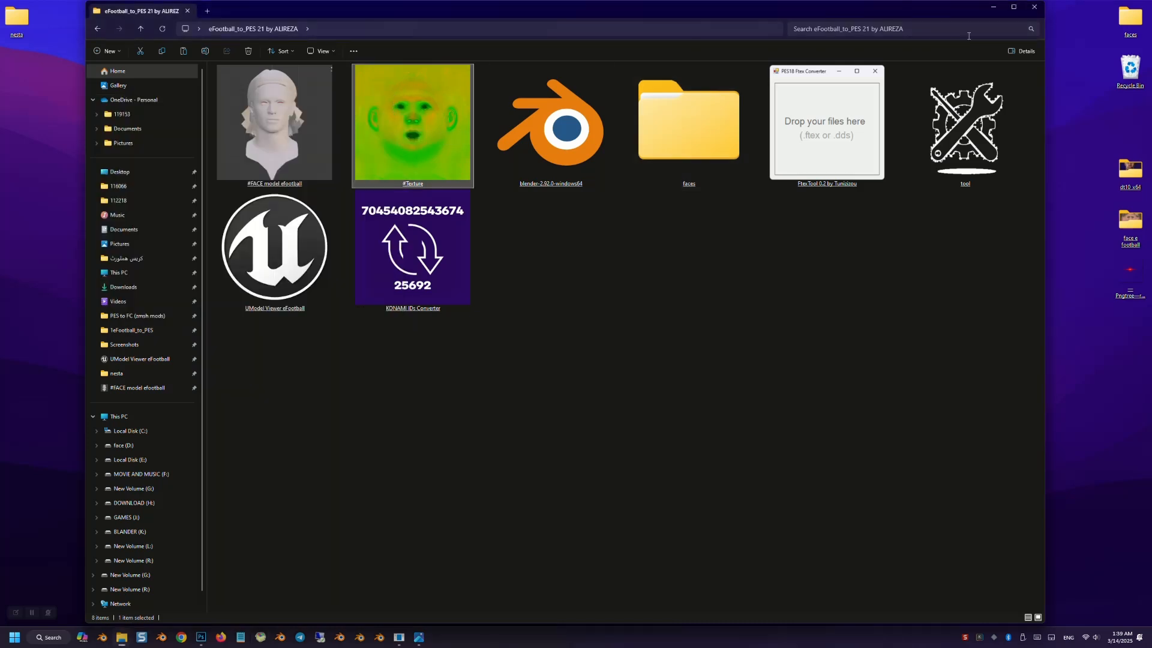
Step: Launch eFootball PES 2021 and open the appearance settings of A. IZZO in the BARNSLEY R squad to inspect the face
click(1033, 7)
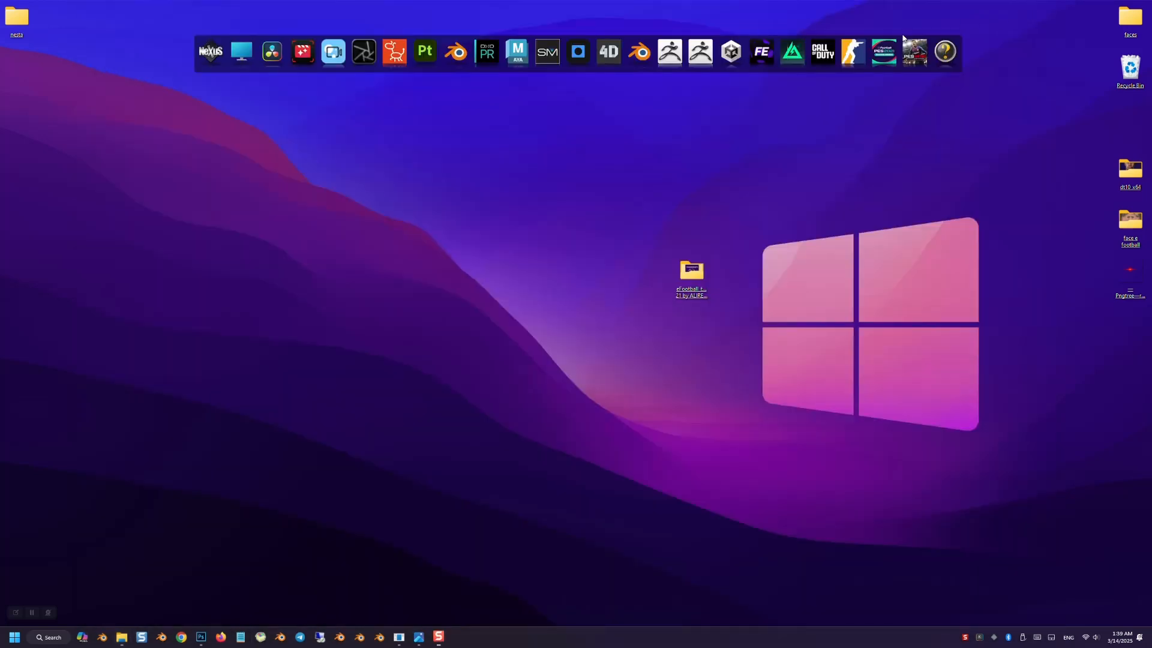
click(887, 52)
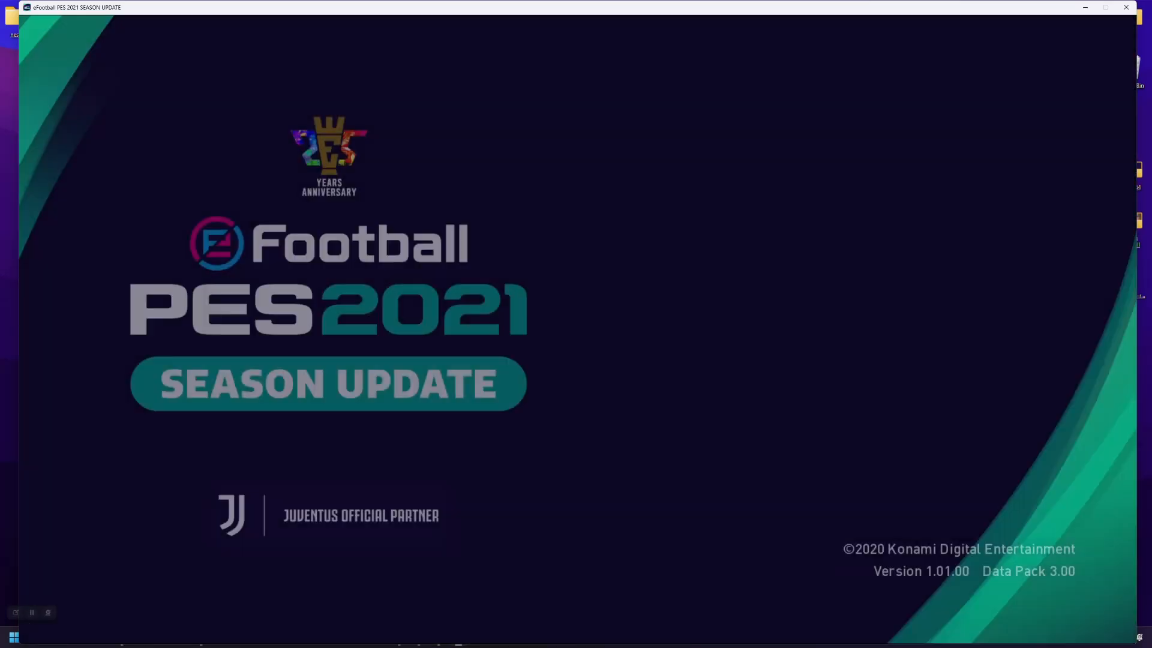
key(Return)
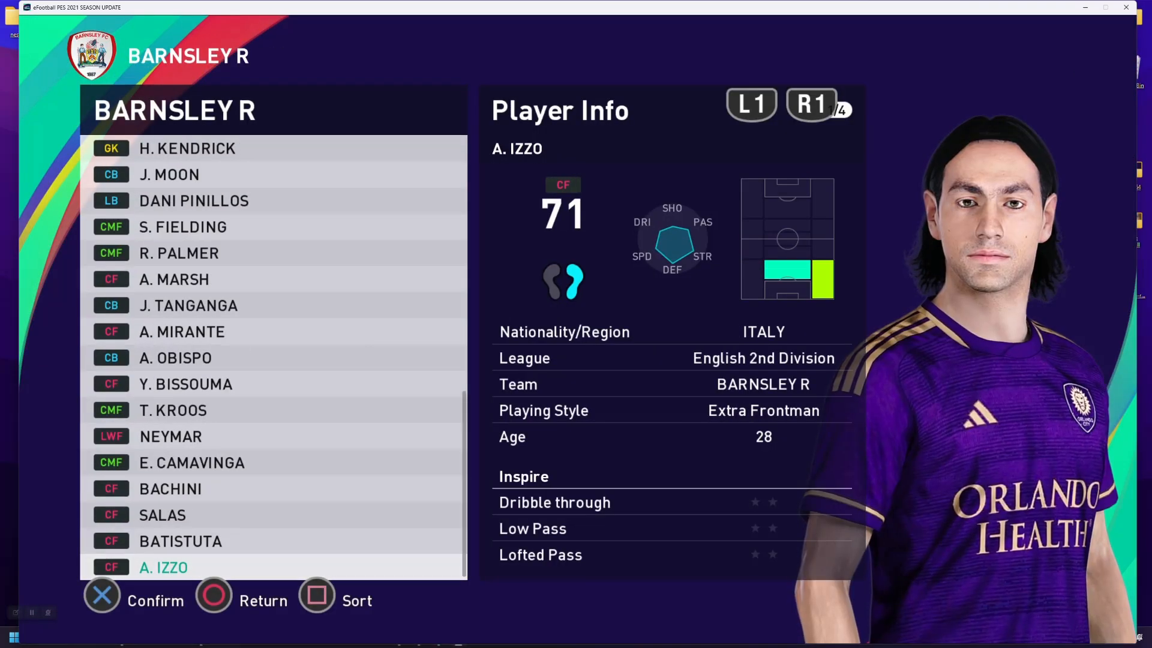
key(Return)
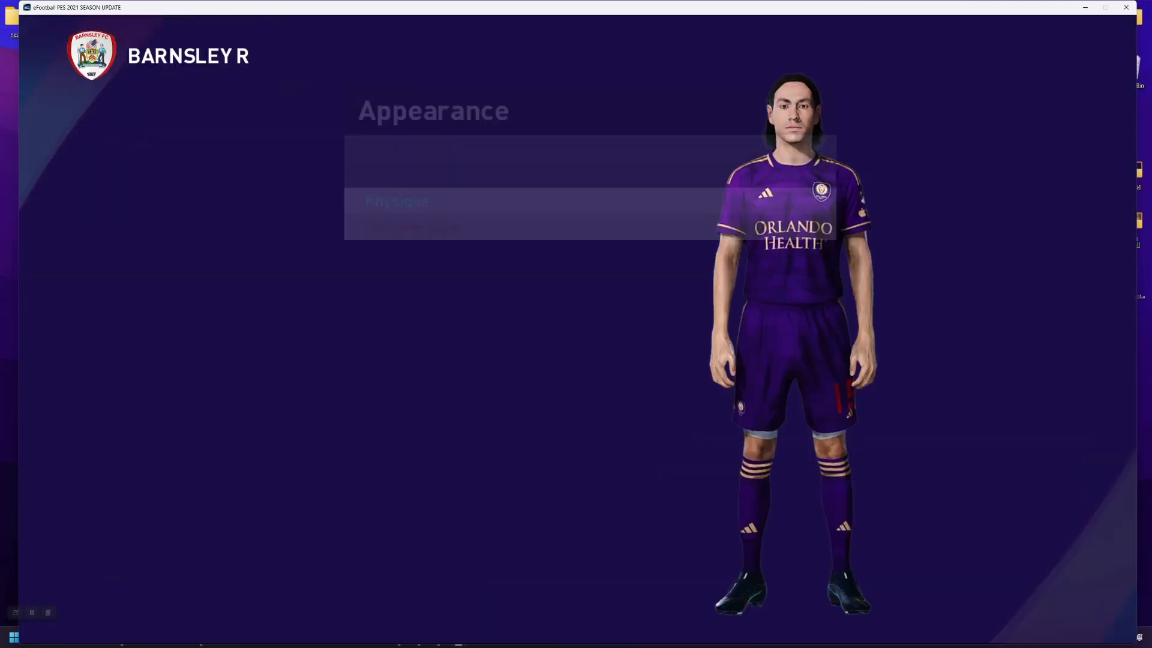